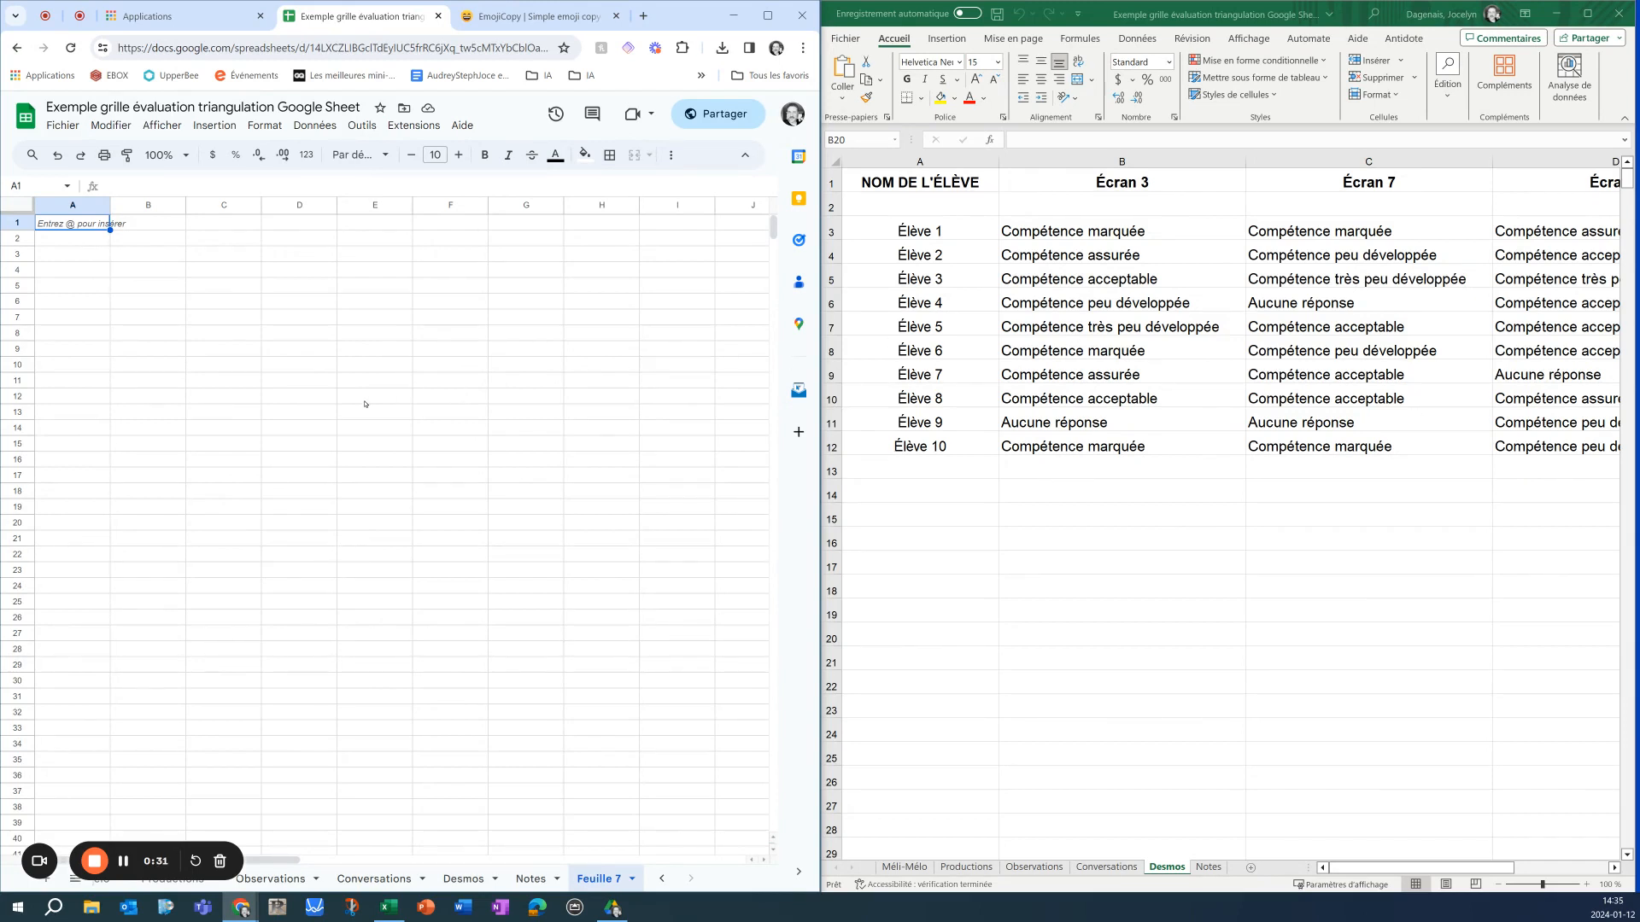
Enter the header "Nom de l'élève" in cell A1 of the blank Feuille 7 sheet
left_click(66, 253)
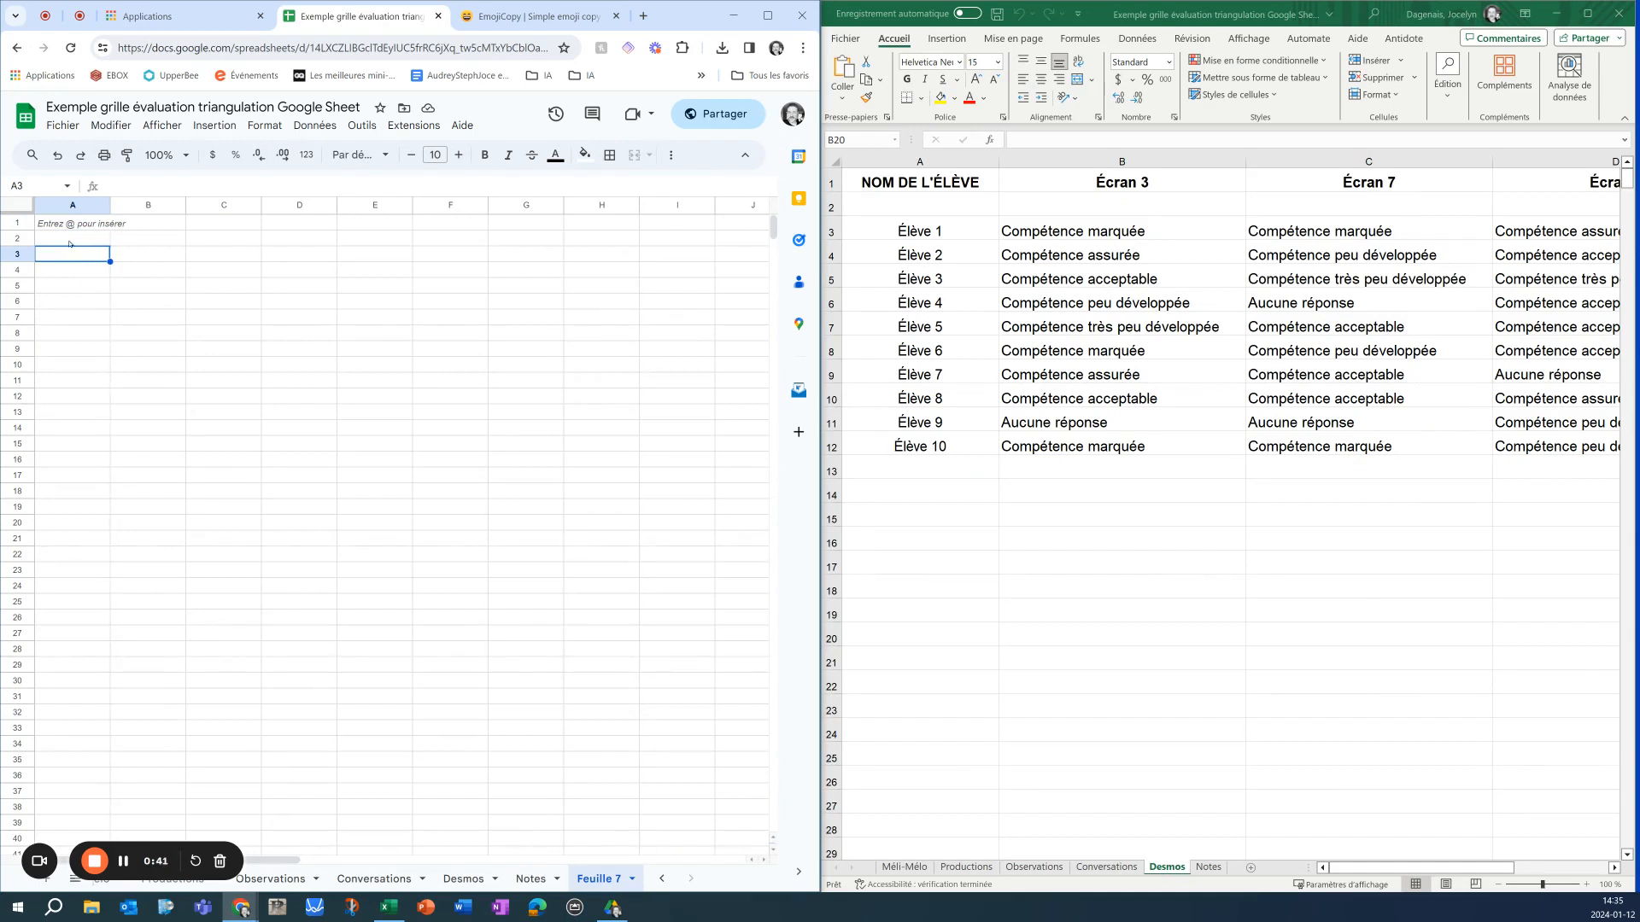
key("Up")
key("Up")
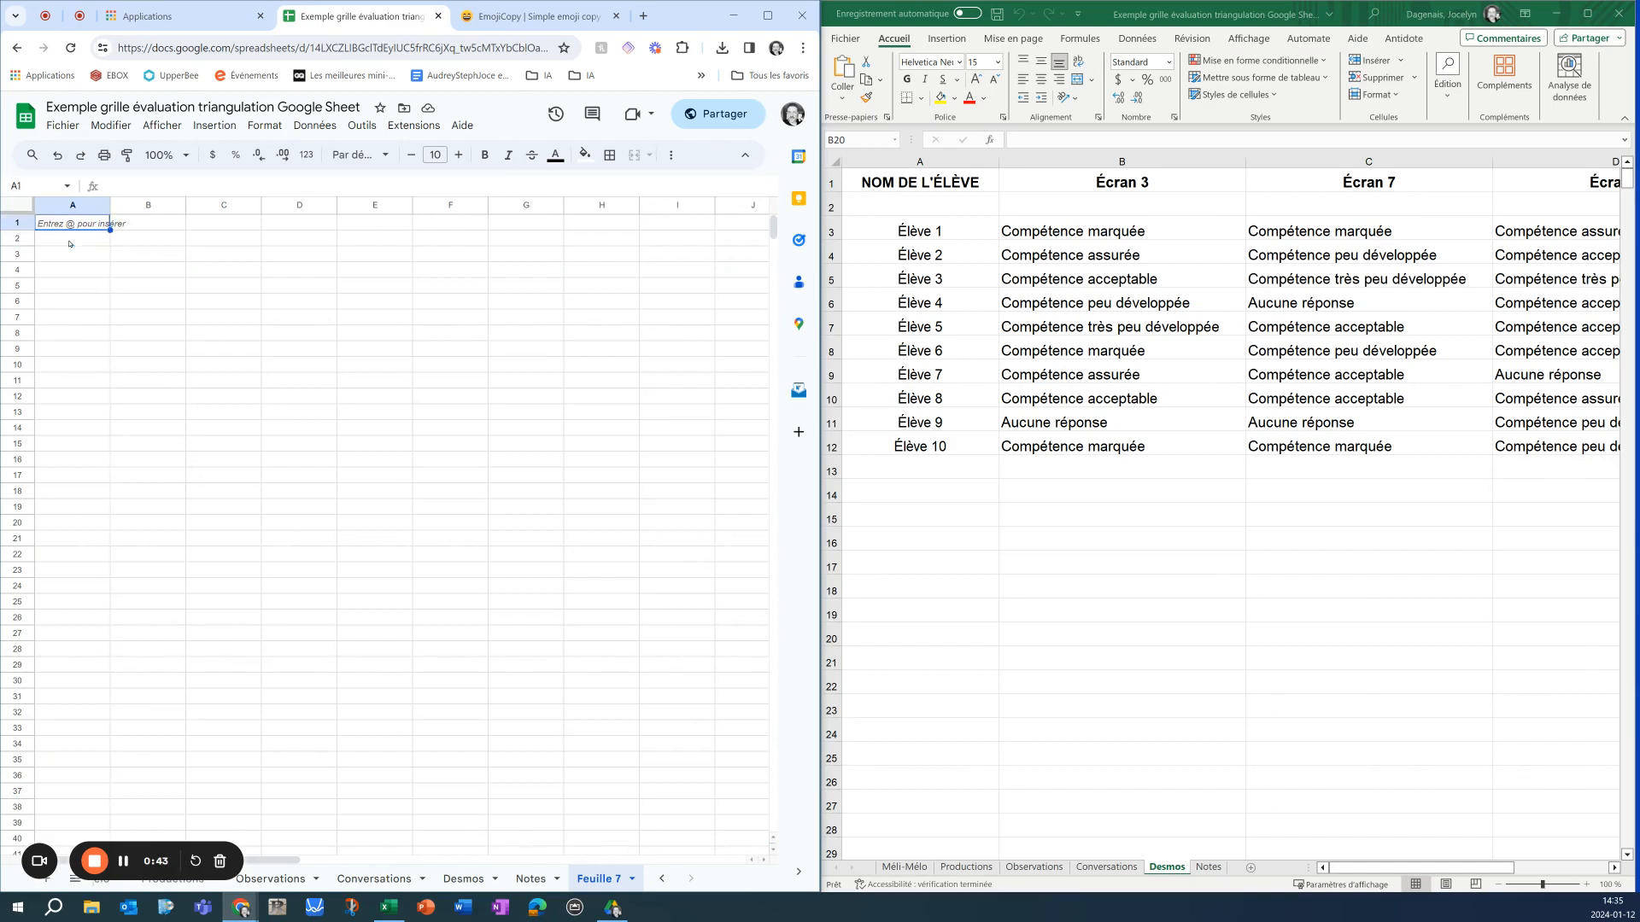
type("Nom de l'él")
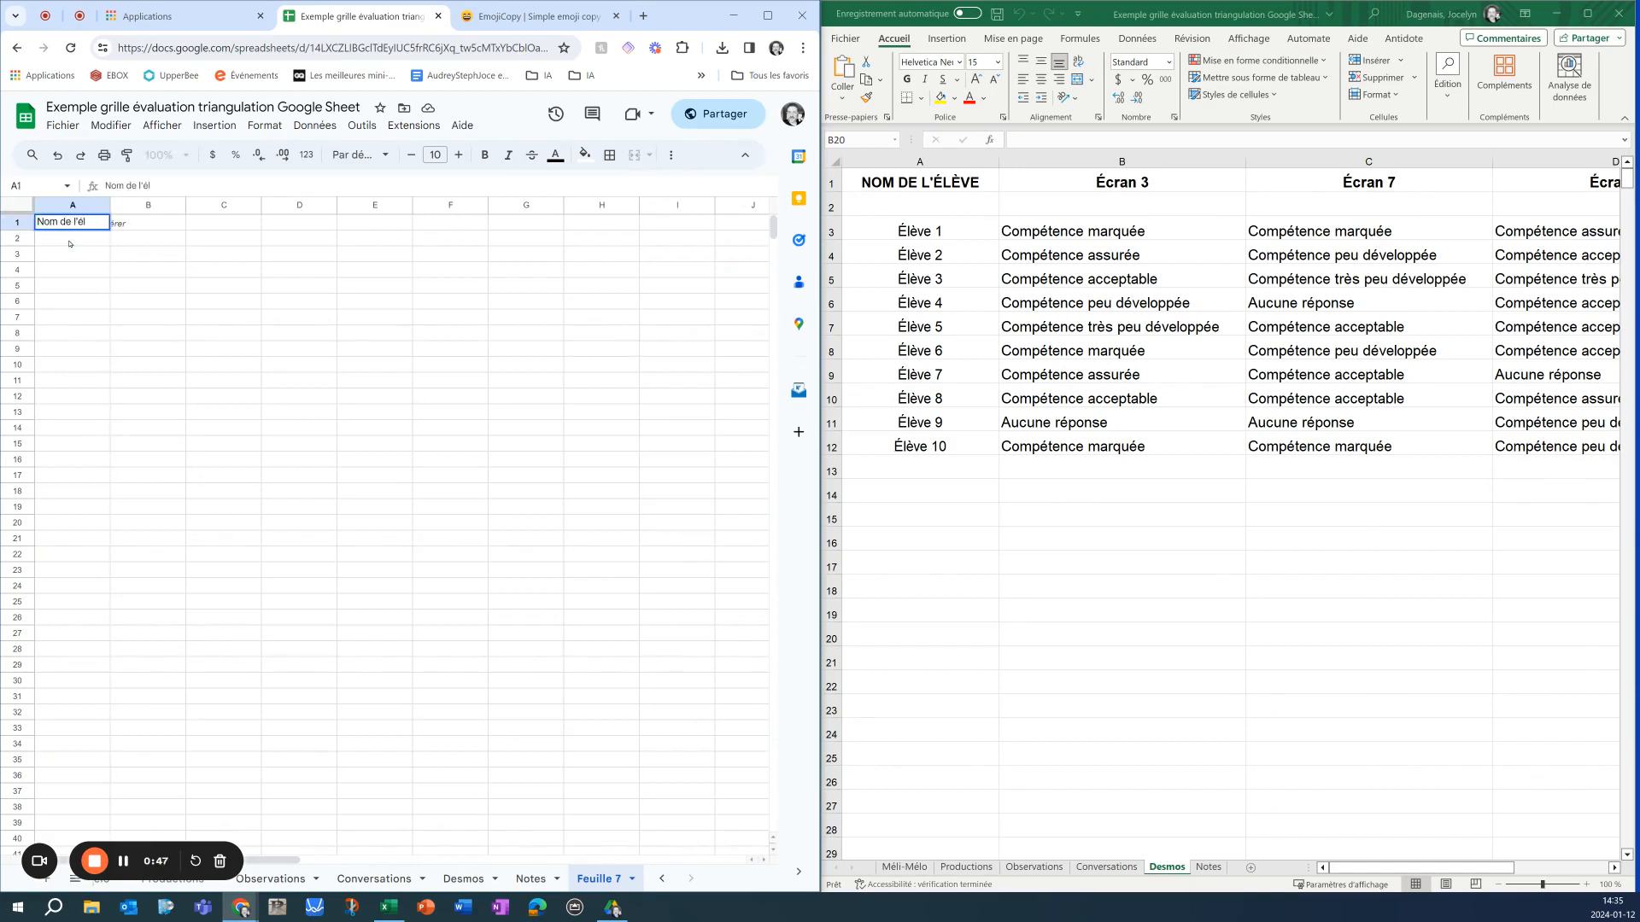
key("BackSpace")
key("BackSpace")
type("ève")
key("Return")
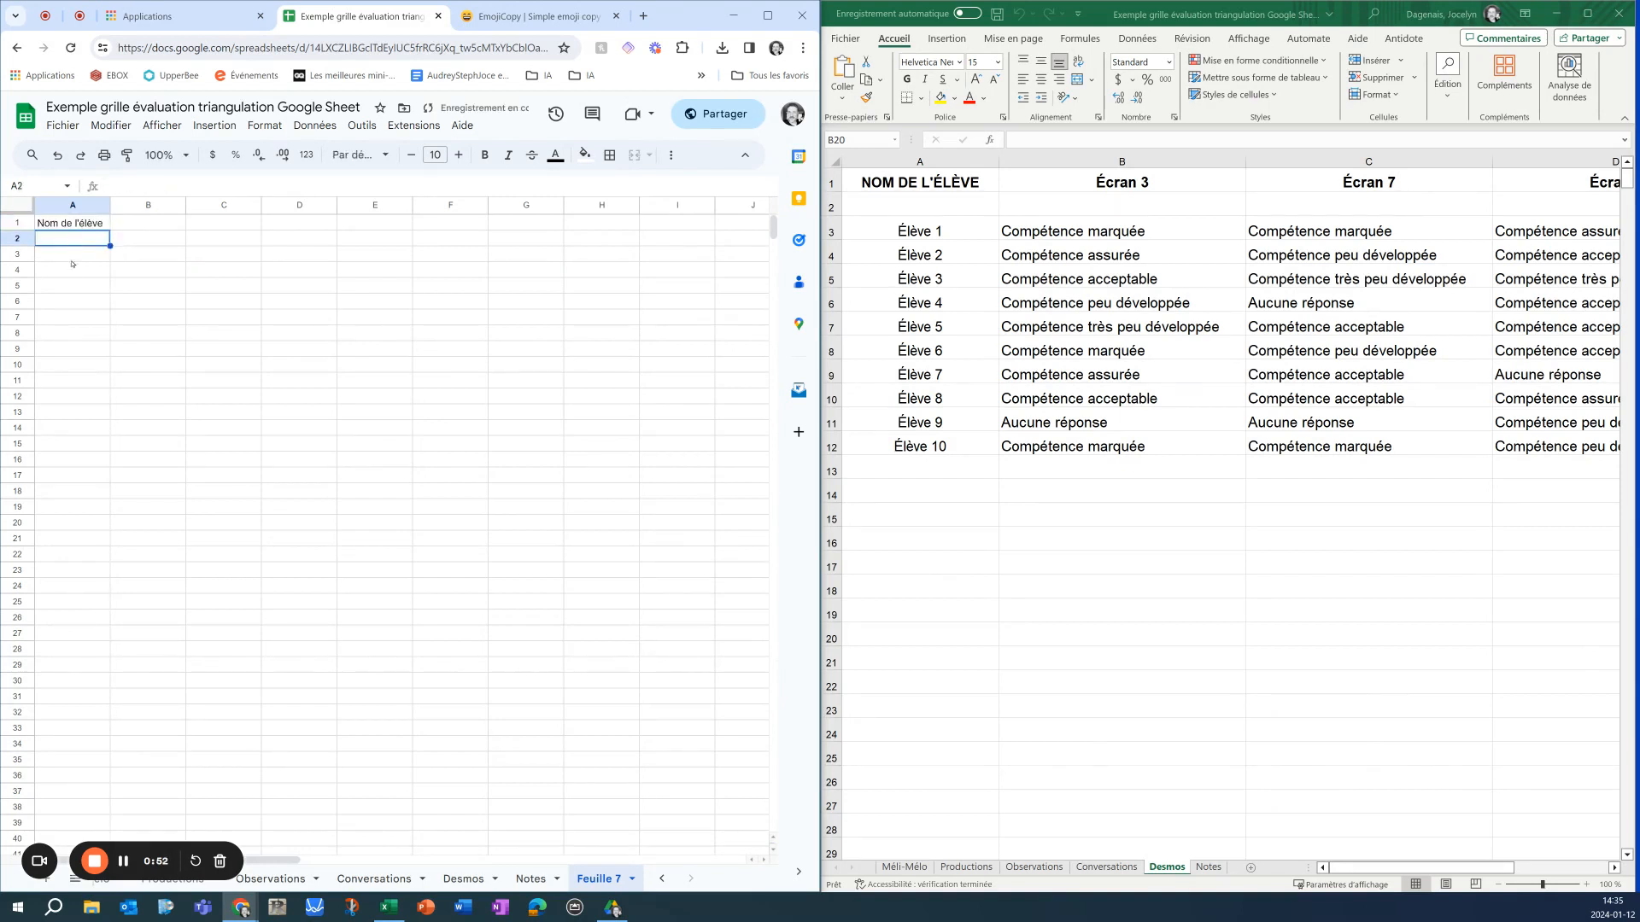
Enter "Élève 1" in cell A3 and extend the series down to Élève 12 in A14
left_click(65, 250)
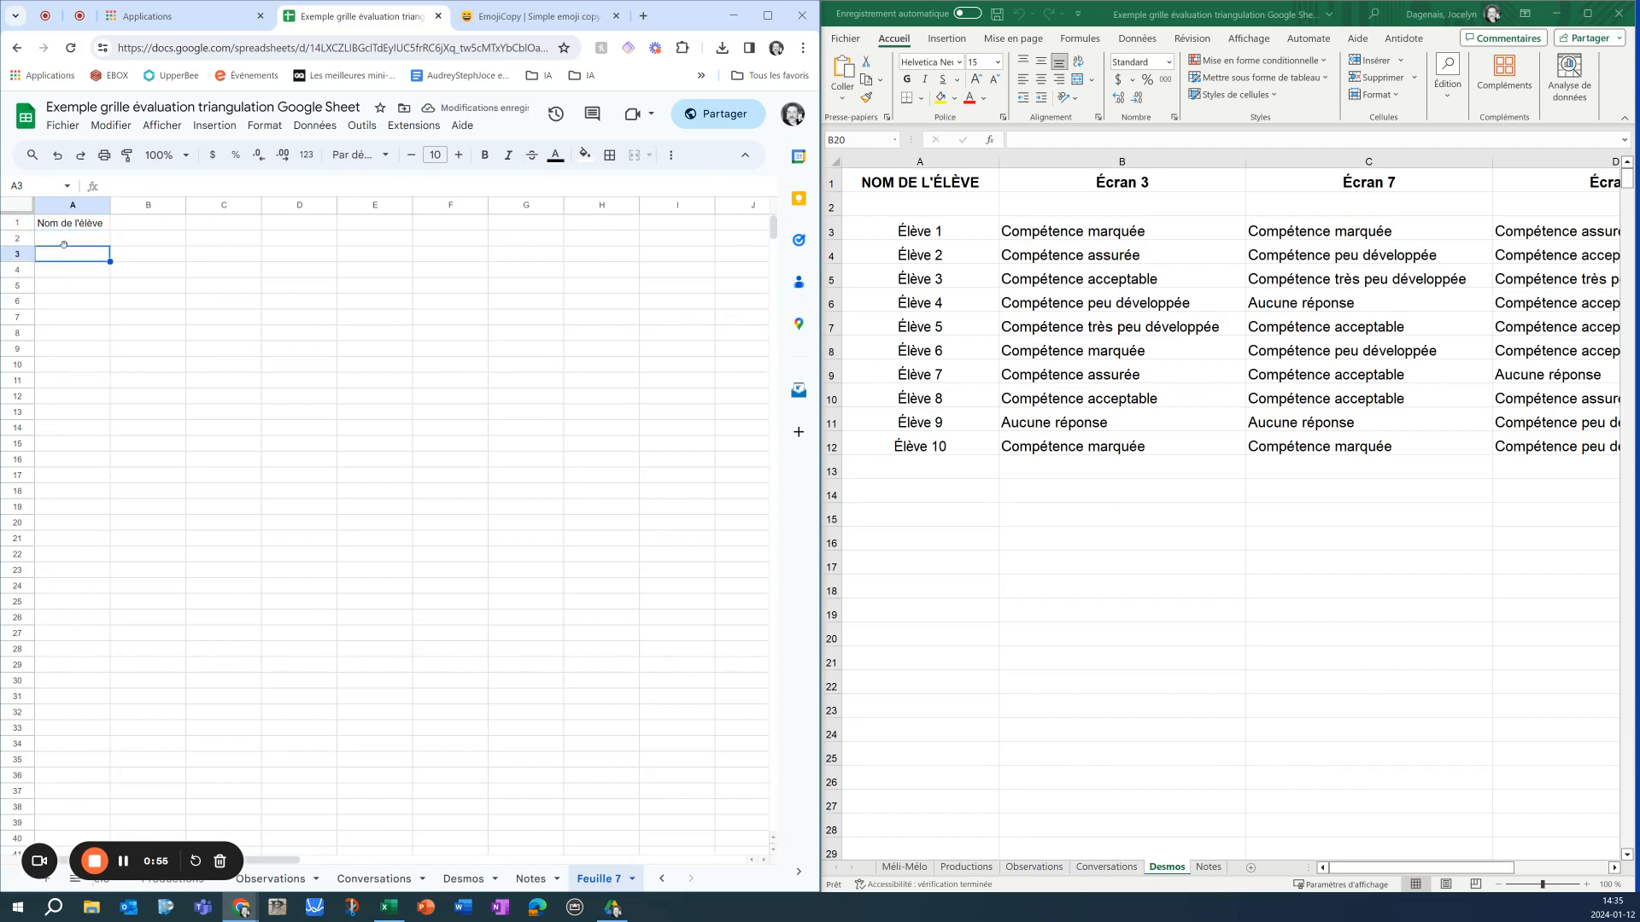
type("Élève 1")
key("Return")
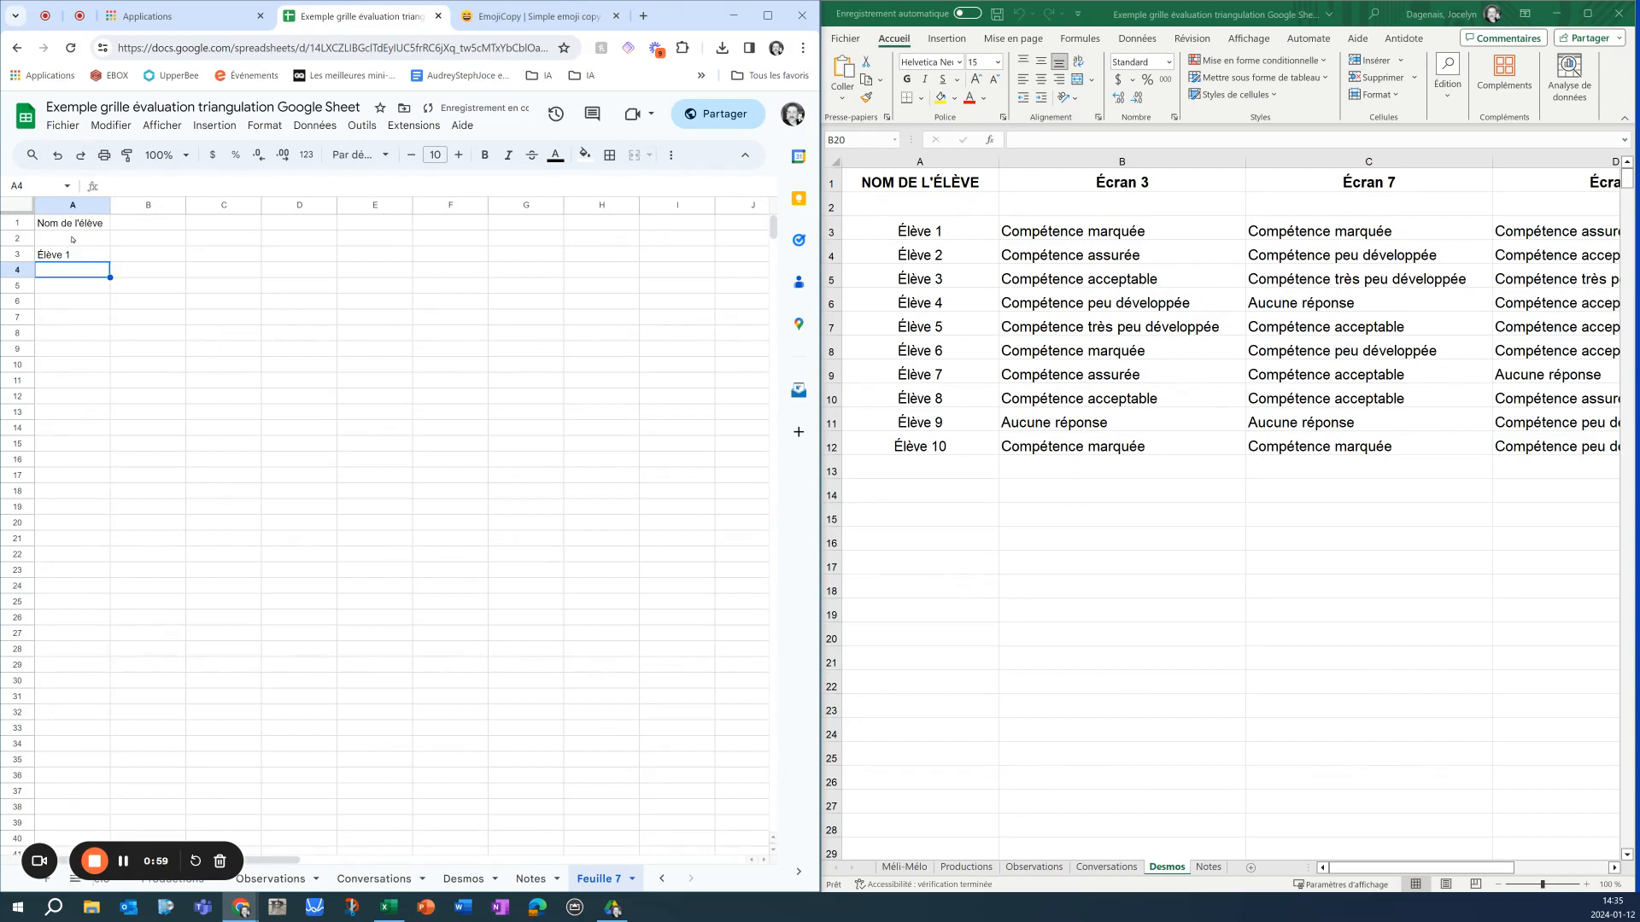
left_click(81, 258)
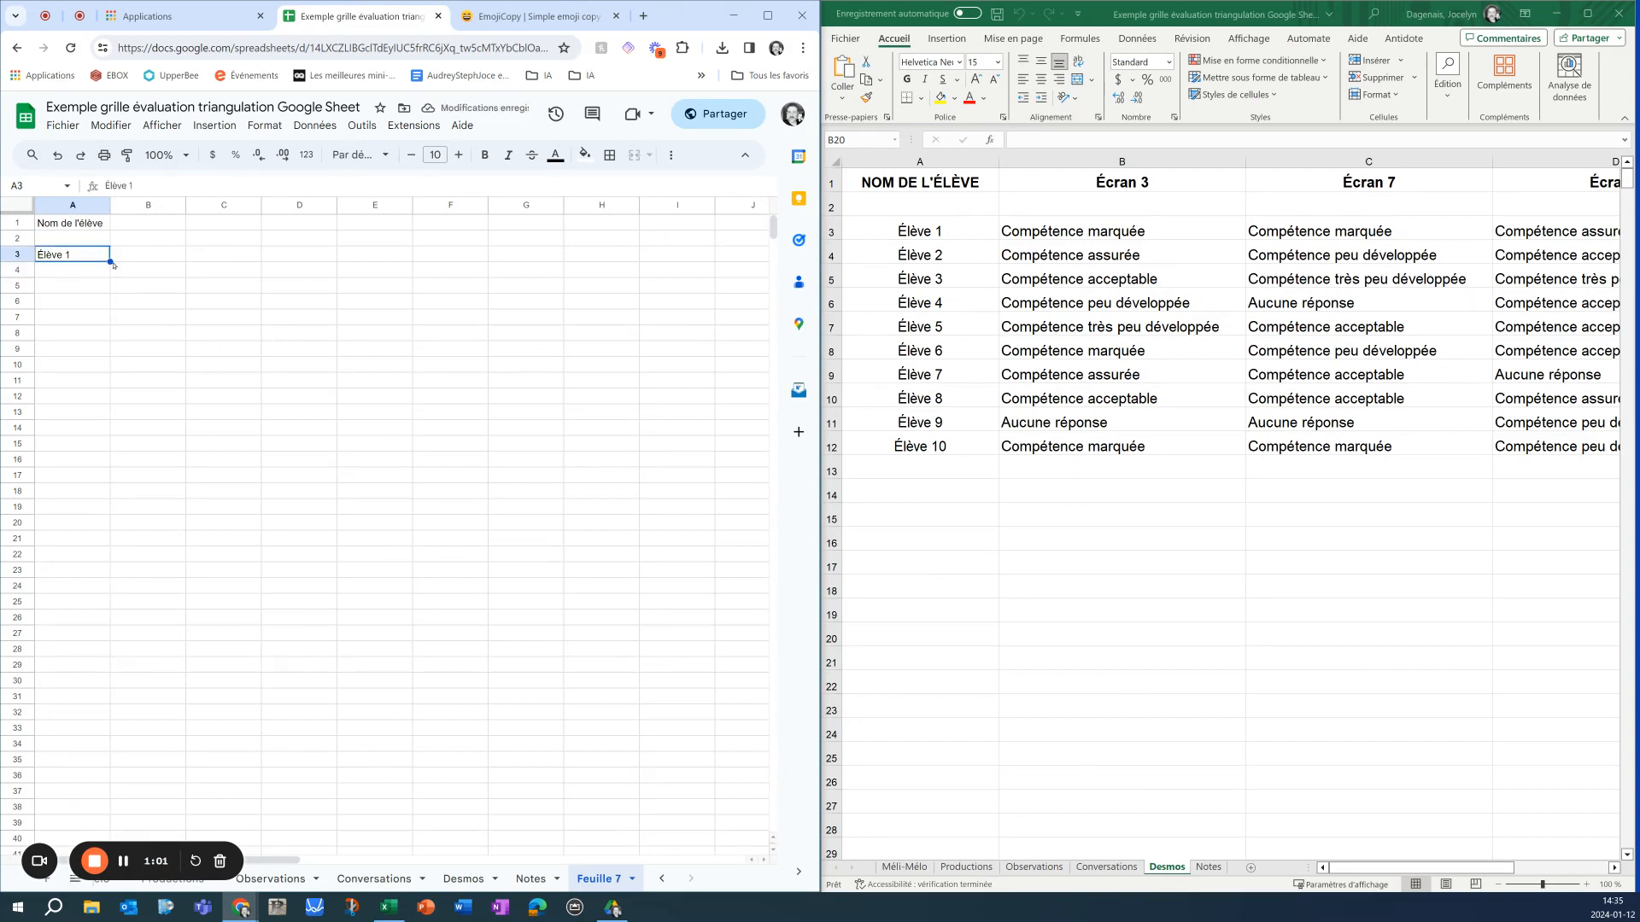
left_click_drag(110, 261, 82, 429)
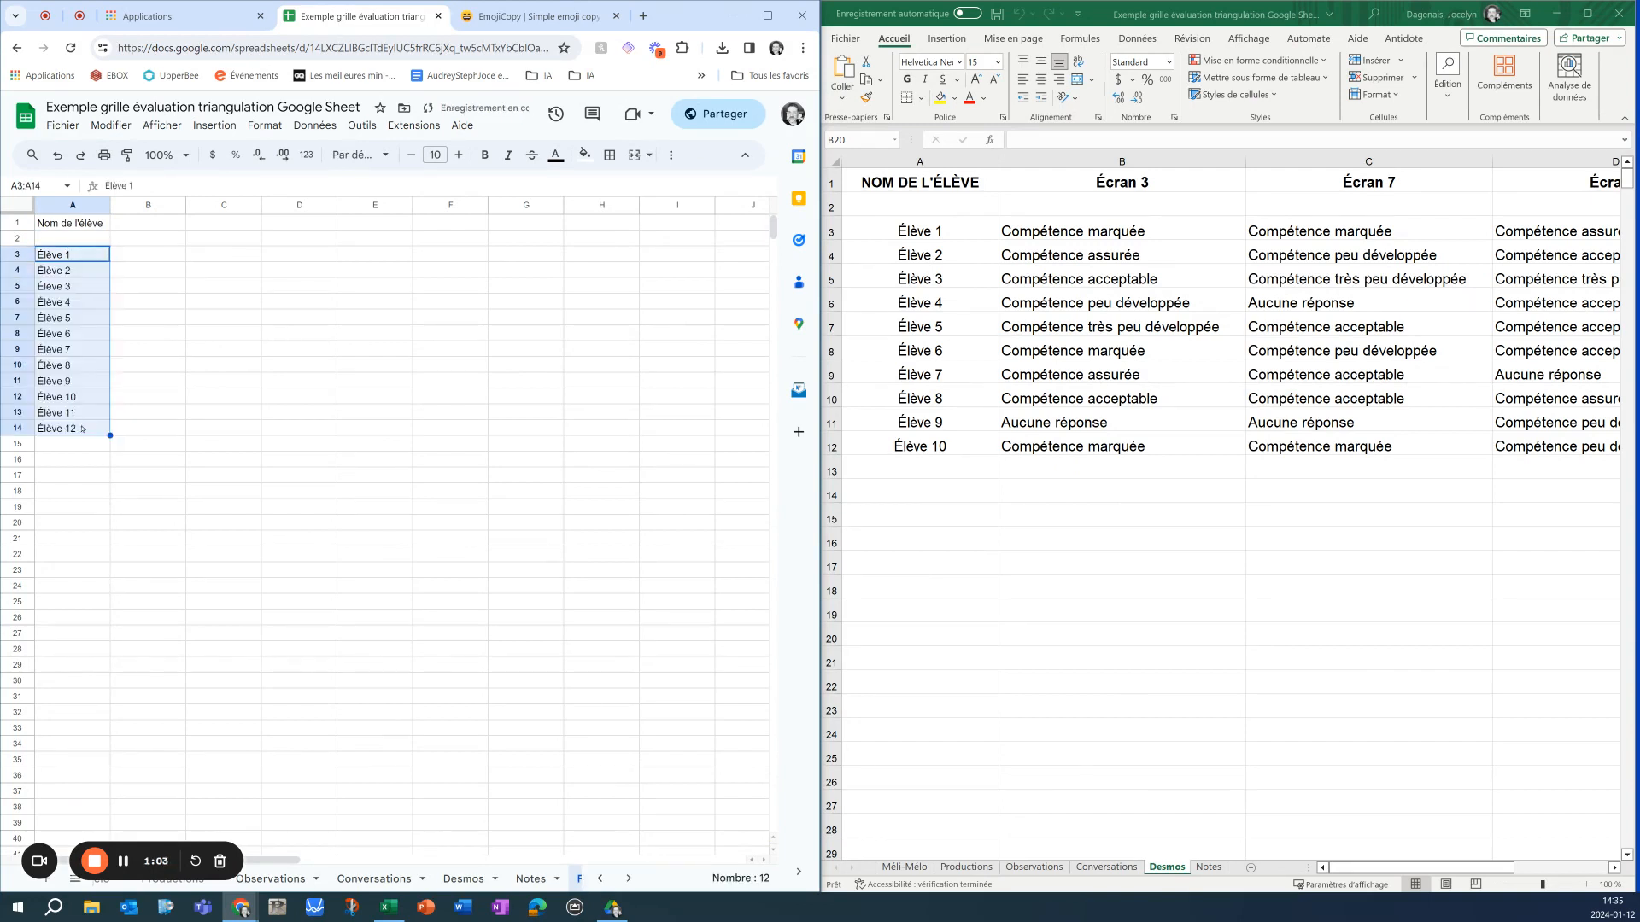
Add the column headers "Trace 1", "Trace 2" and "Trace 3" in cells B1 to D1
left_click(164, 224)
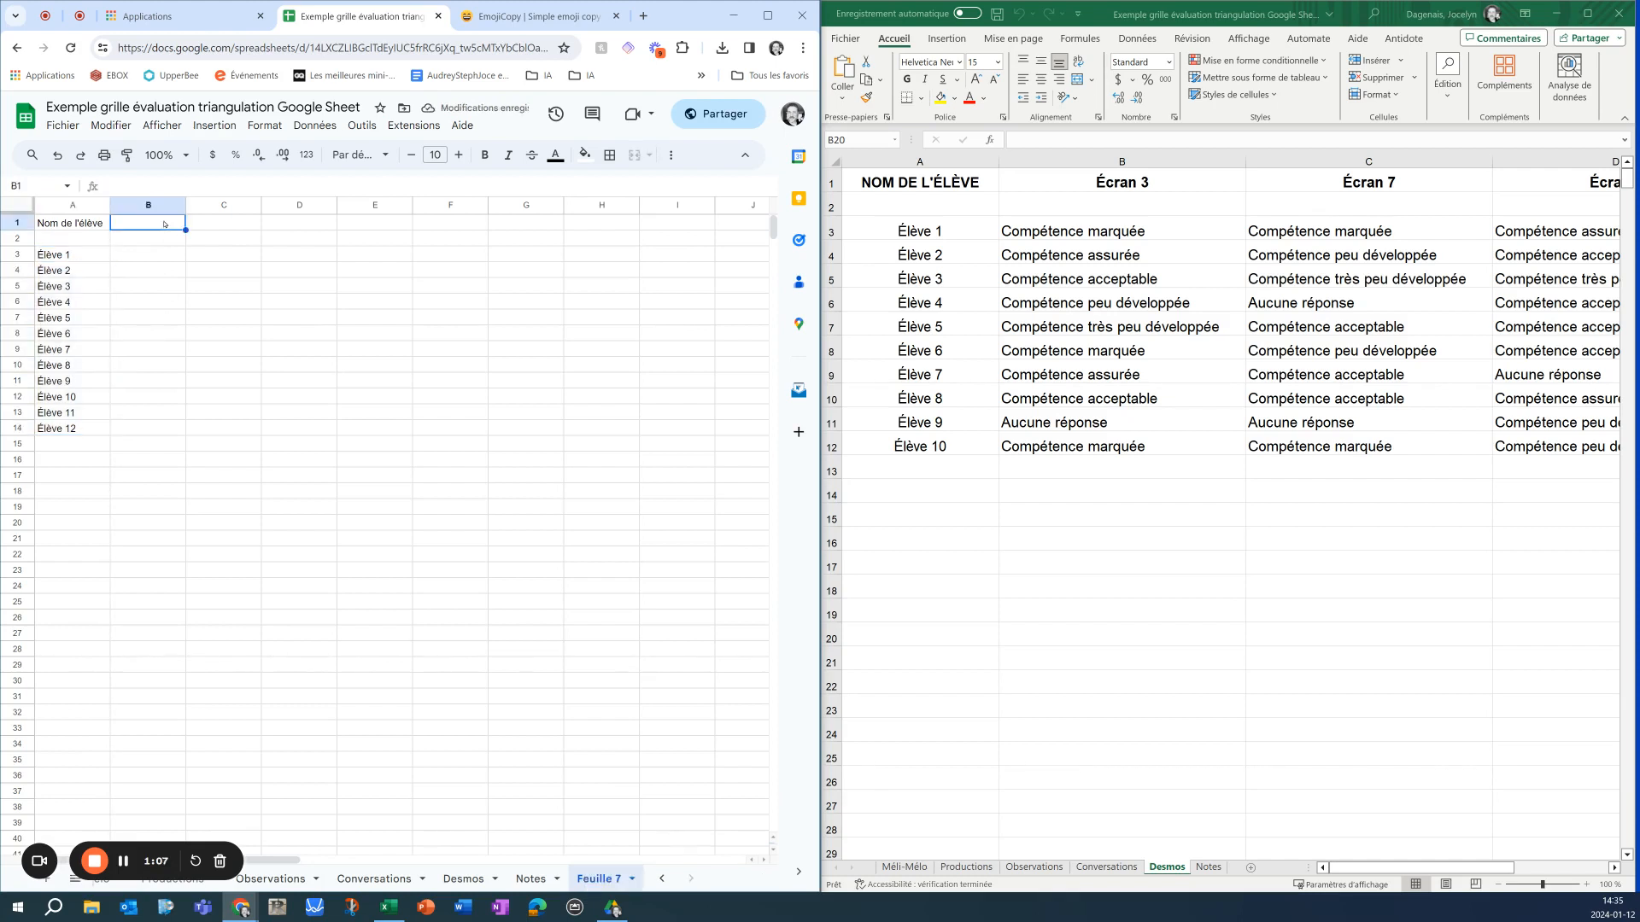
type("Trace")
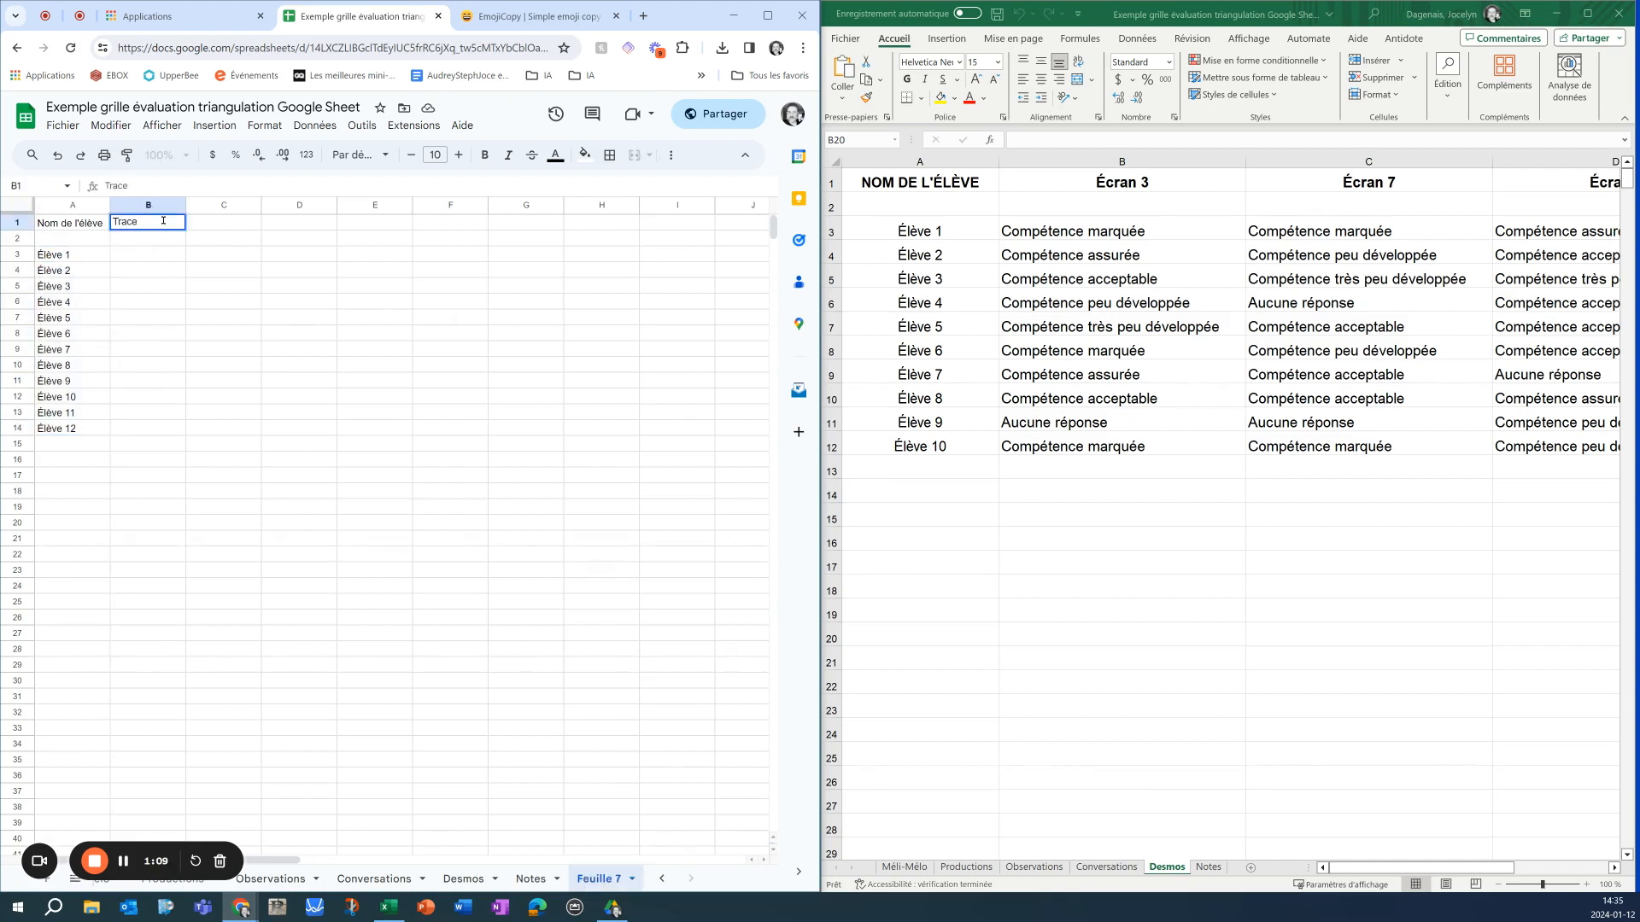
type(" 1")
key("Tab")
type("Tra")
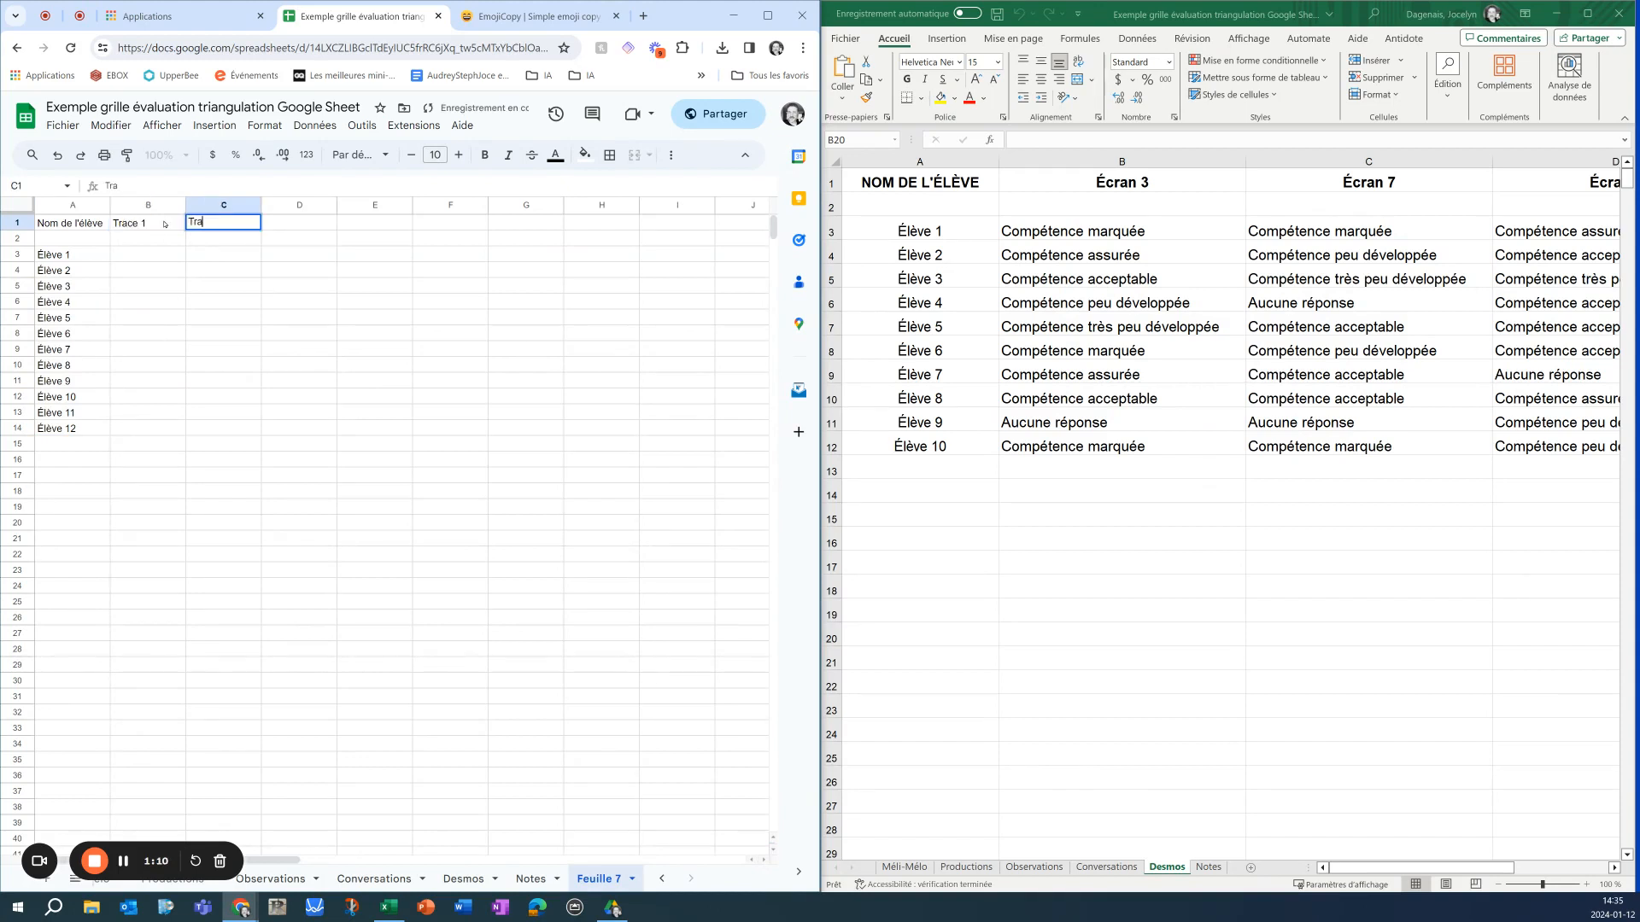
type("ce 1")
type(" 2")
key("Tab")
type("Tra")
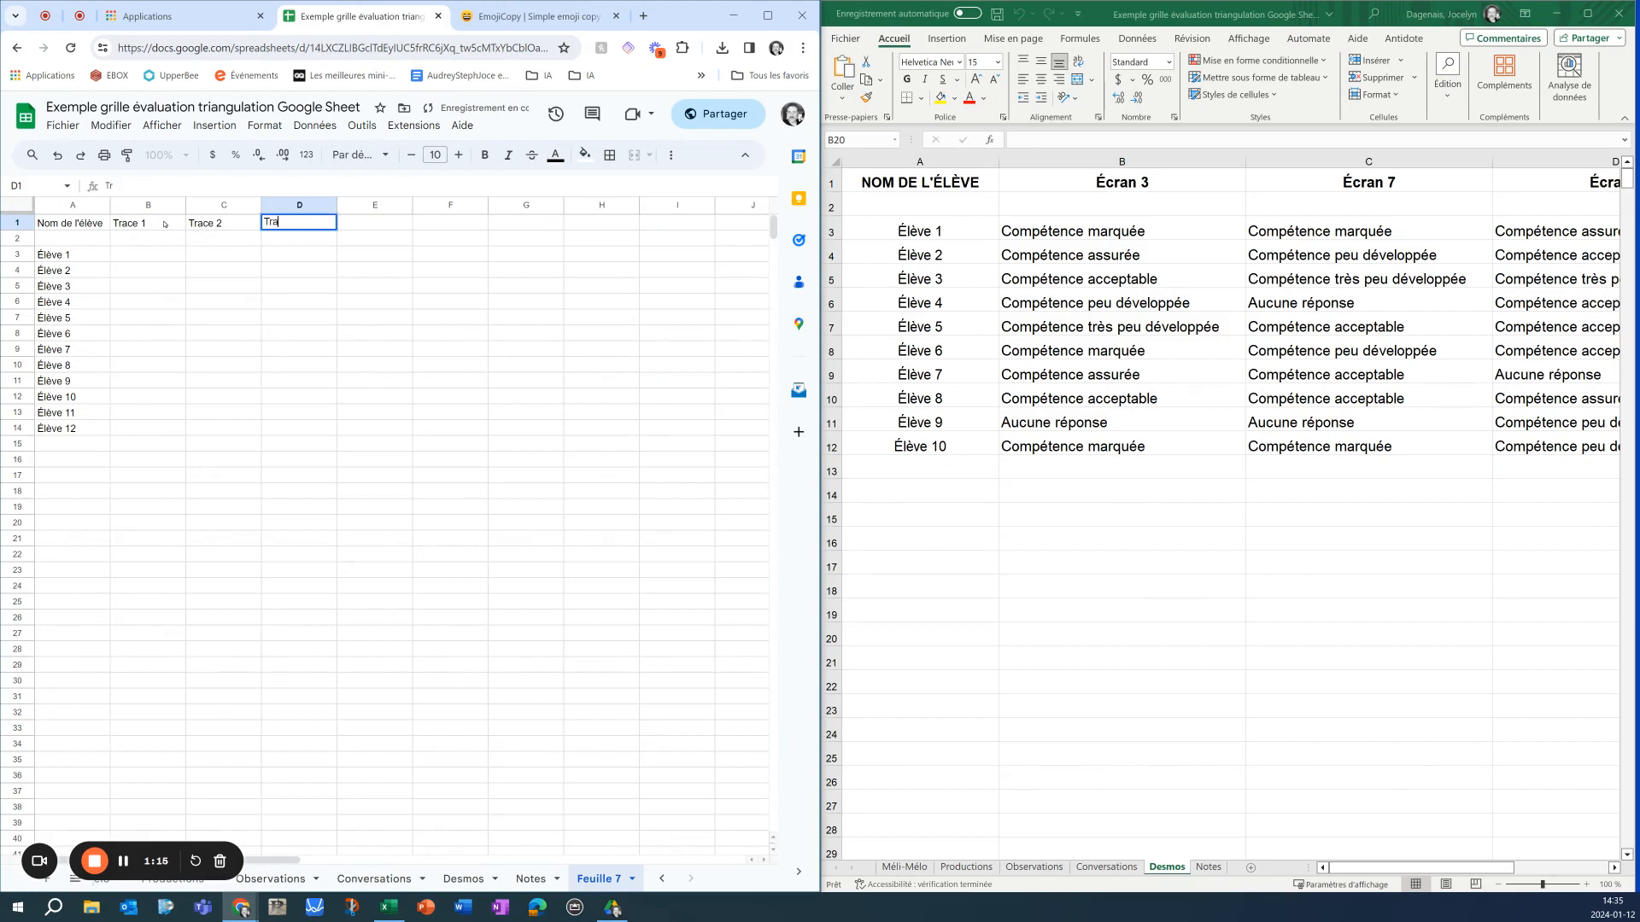
type("ce 3")
key("Return")
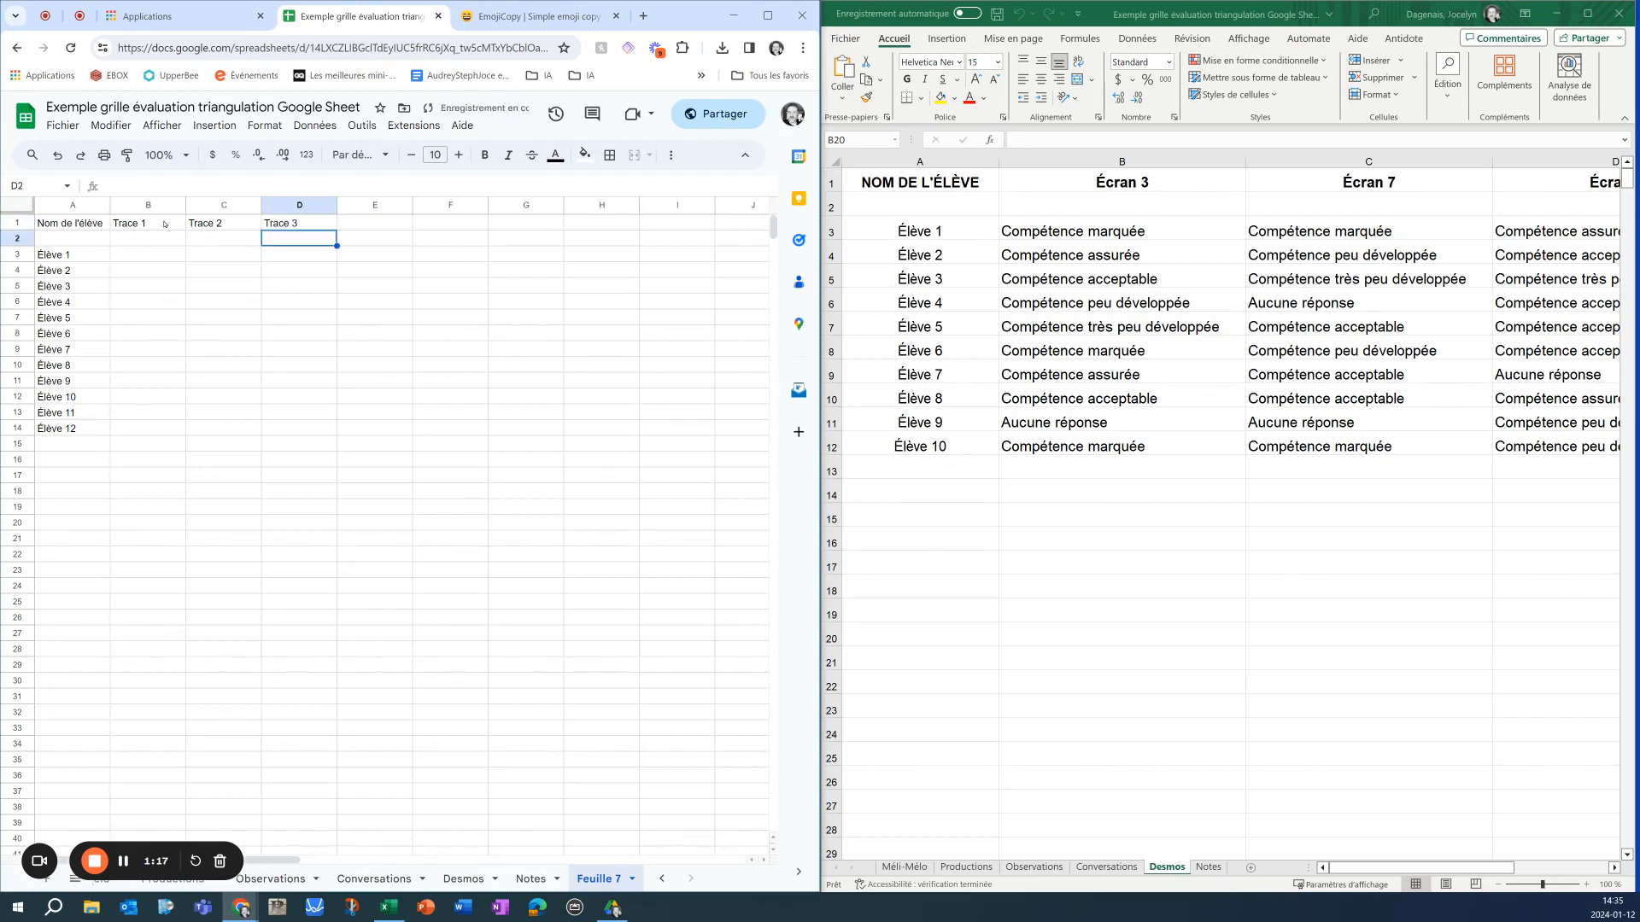
Insert dropdown lists in the range B3:D14, covering every student and all three Trace columns
left_click(133, 260)
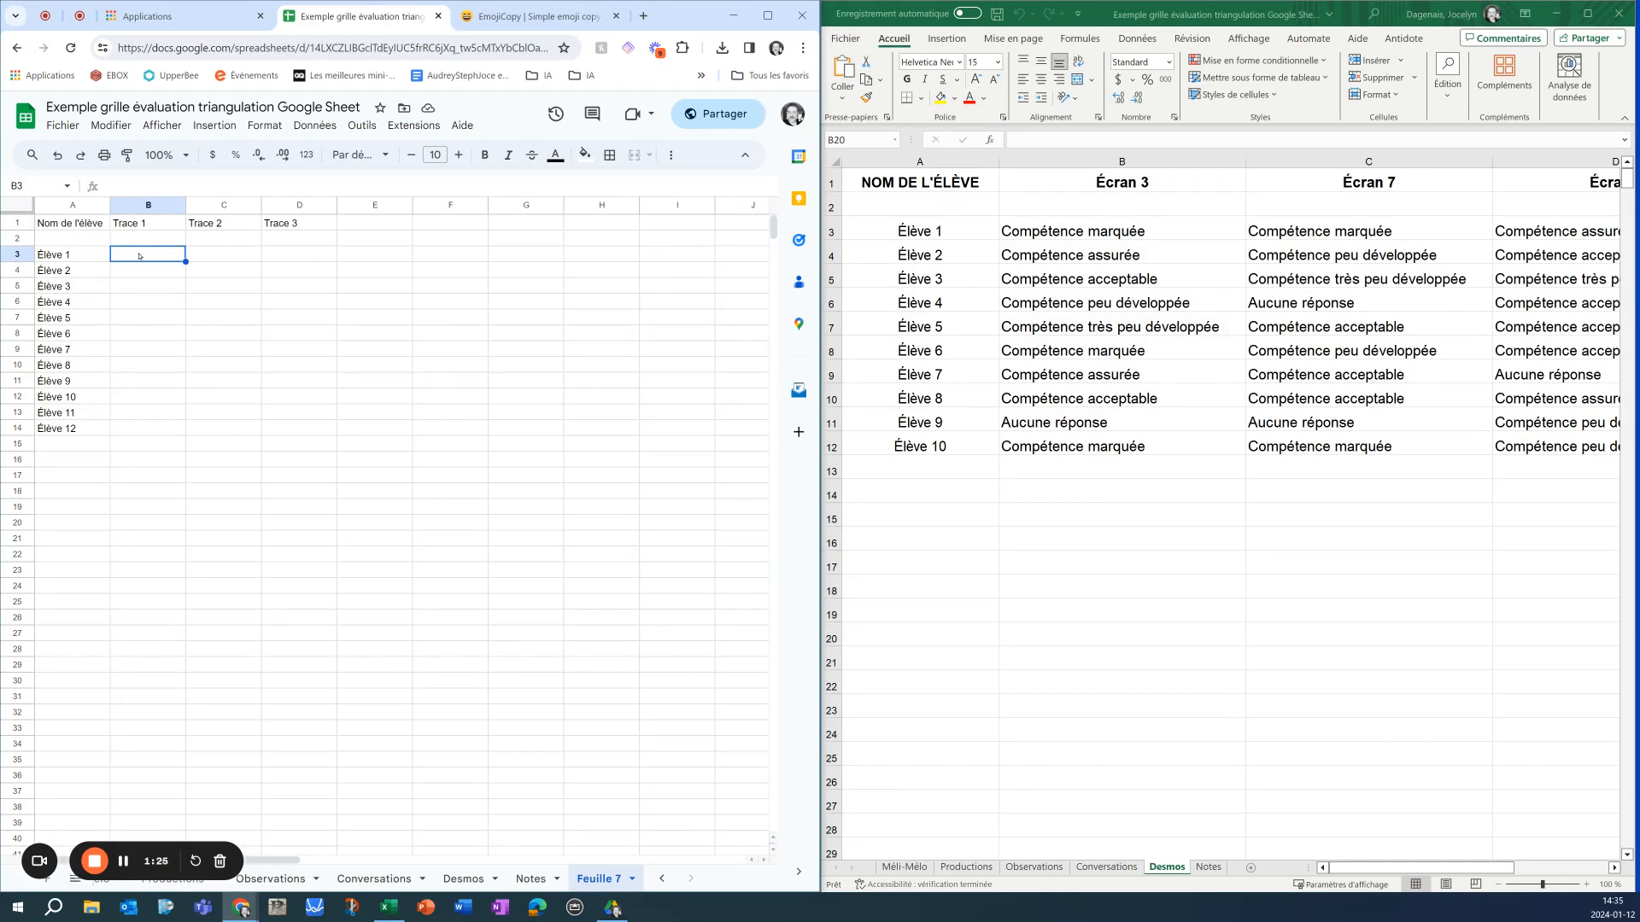
left_click_drag(137, 259, 309, 426)
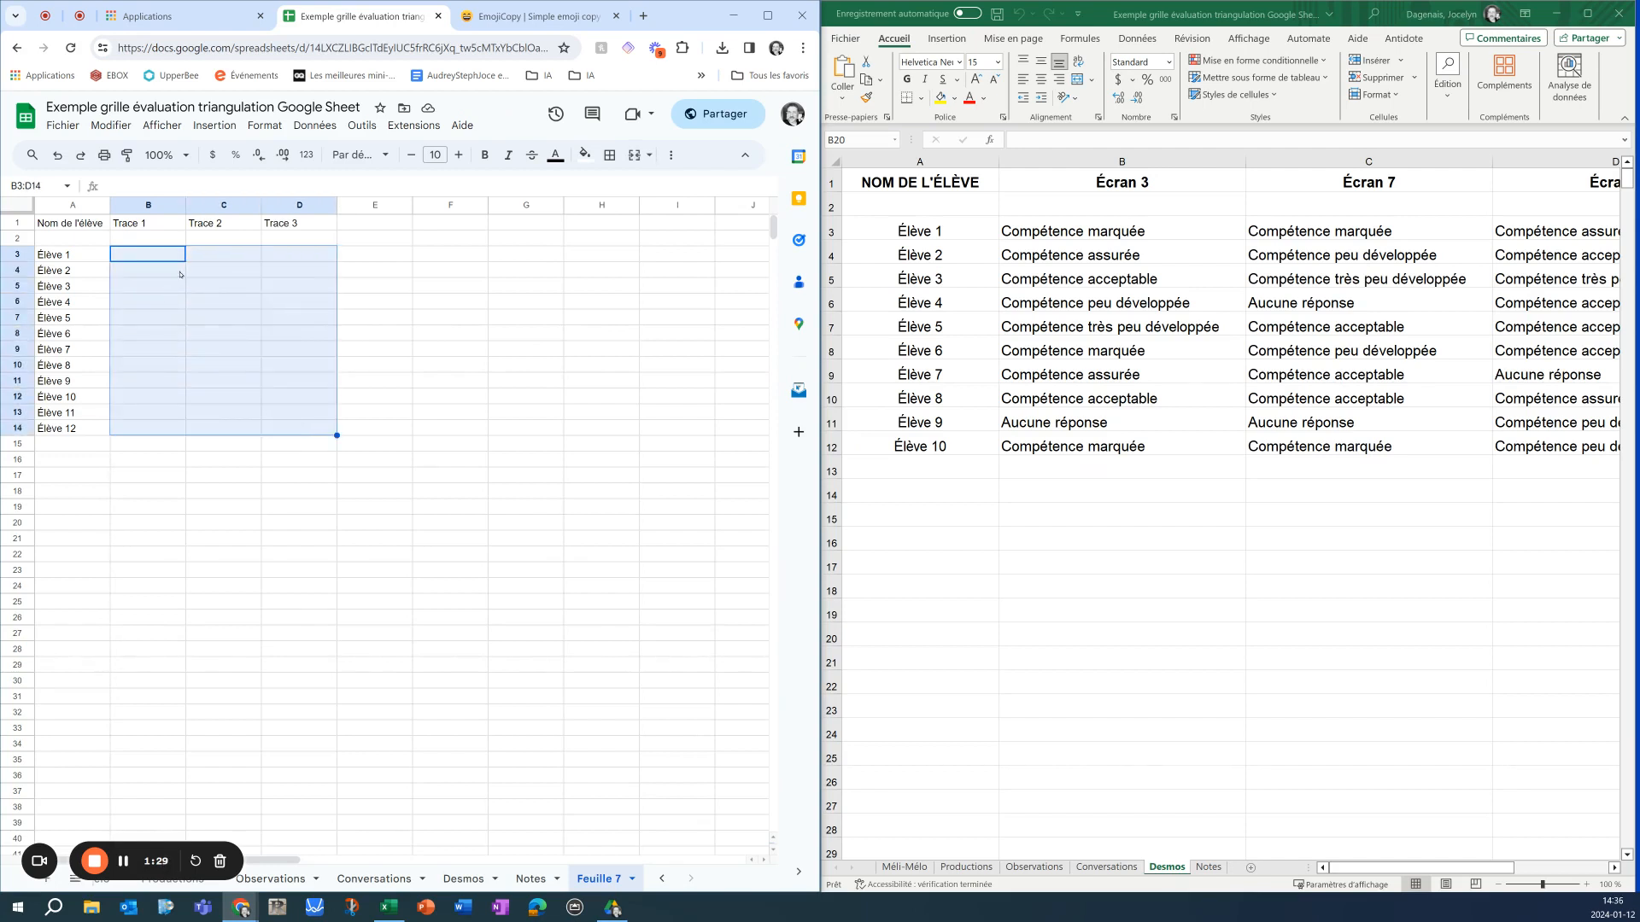
left_click(150, 259)
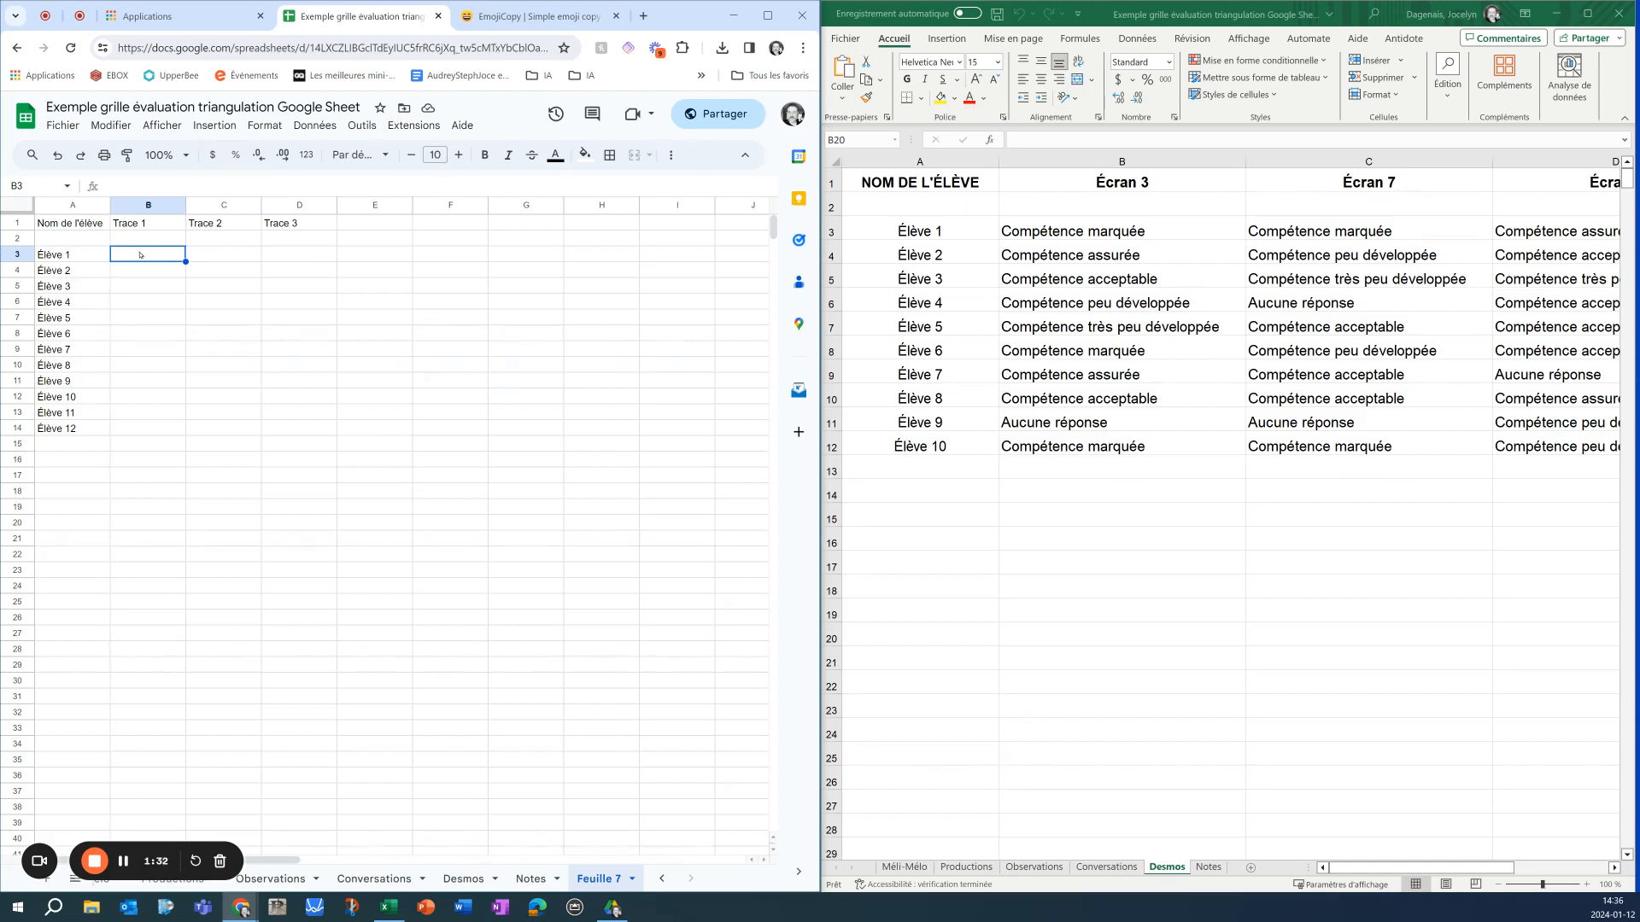
left_click(189, 255)
left_click(130, 255)
mouse_move(130, 253)
left_mouse_down()
mouse_move(282, 255)
mouse_move(275, 445)
left_mouse_up()
left_click_drag(169, 262, 282, 428)
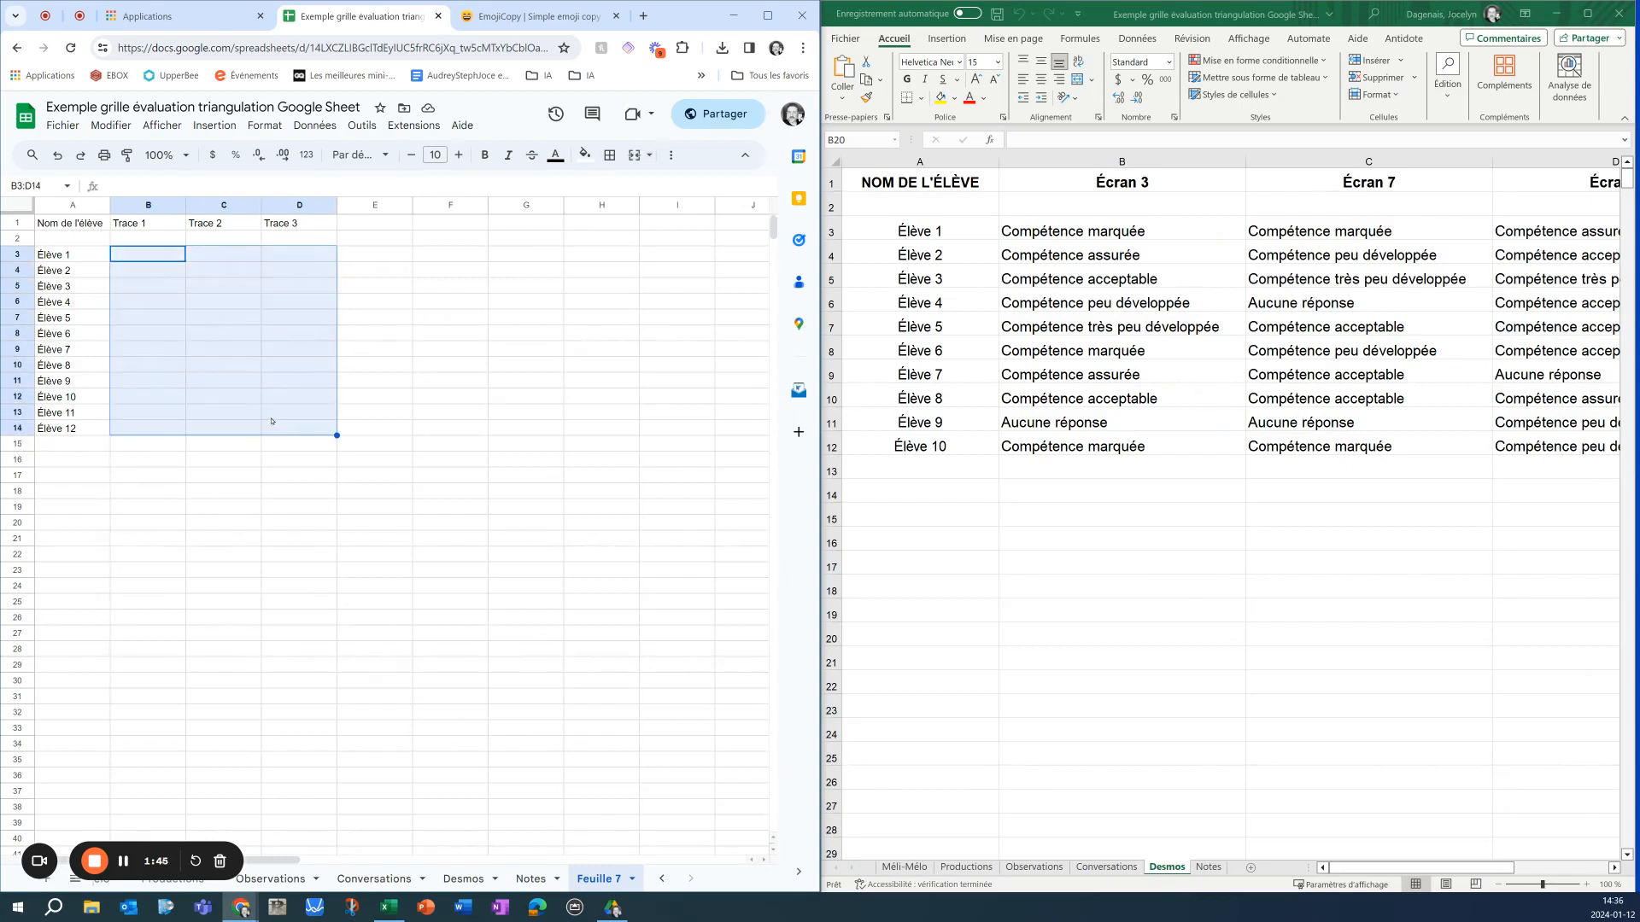
left_click(215, 125)
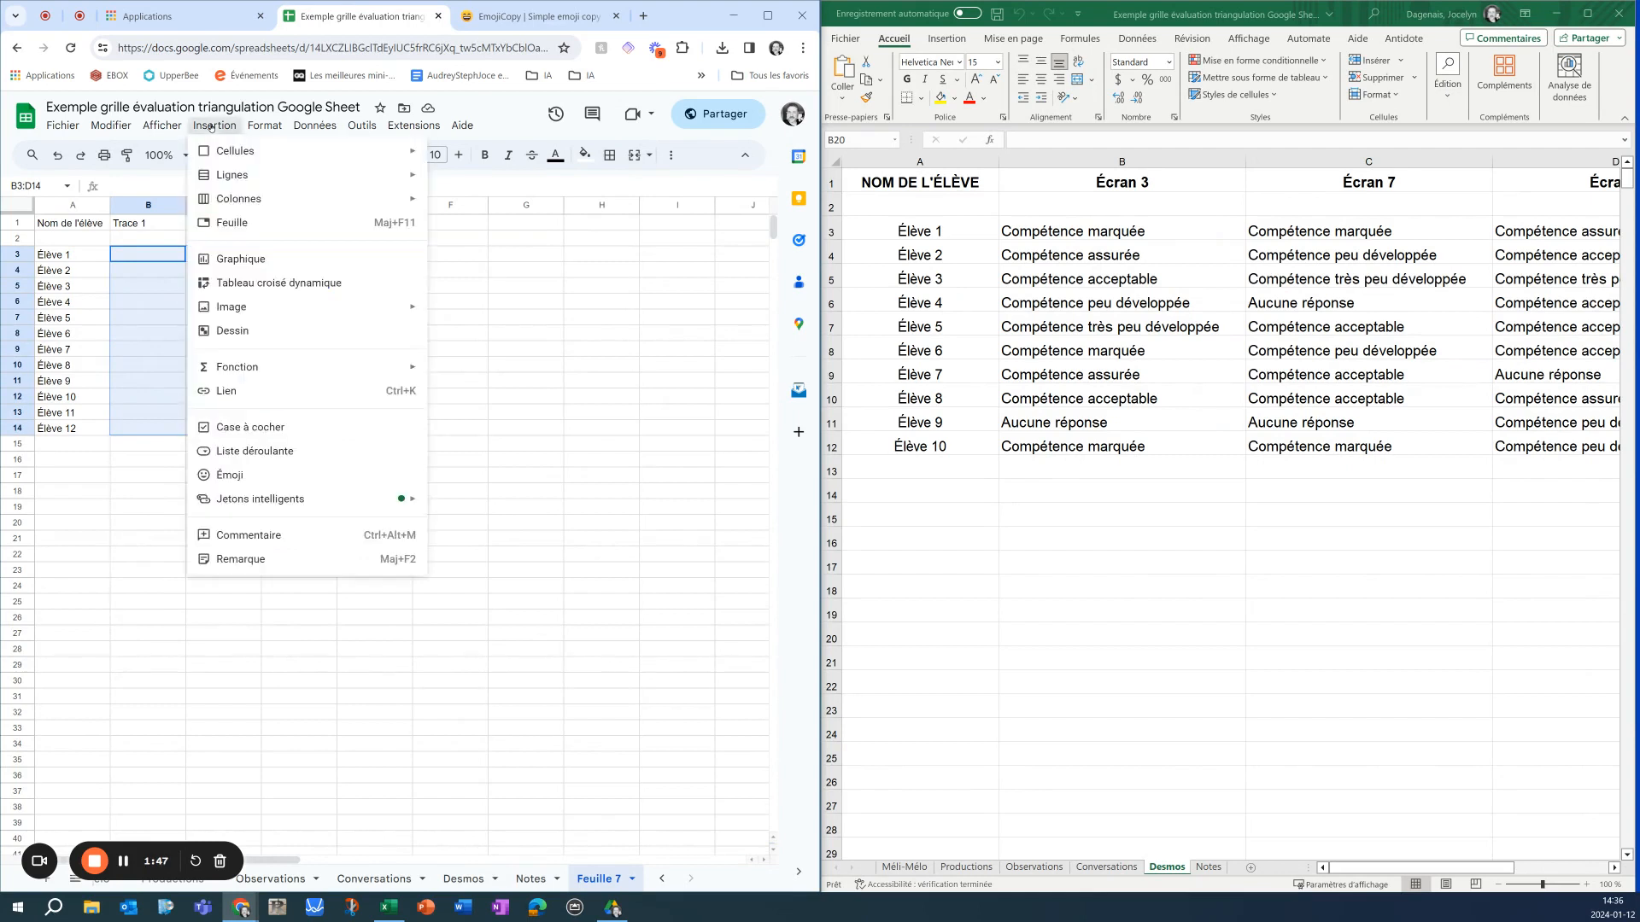
left_click(248, 451)
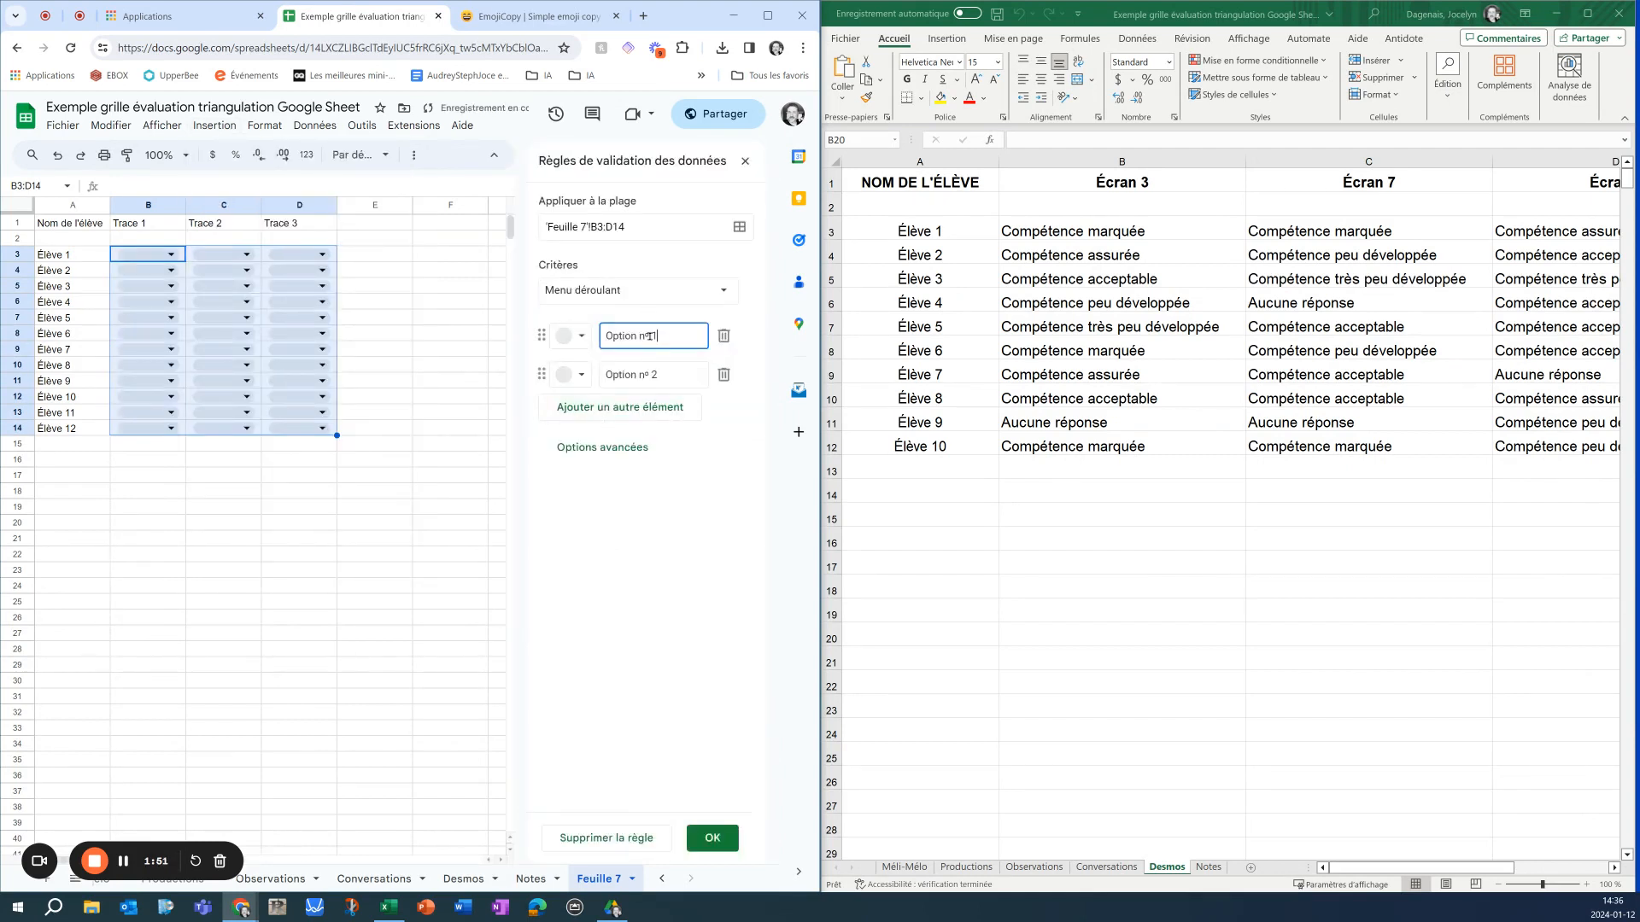
Define the first dropdown options as 100, 95, 90 and 85
type("100")
left_click(657, 374)
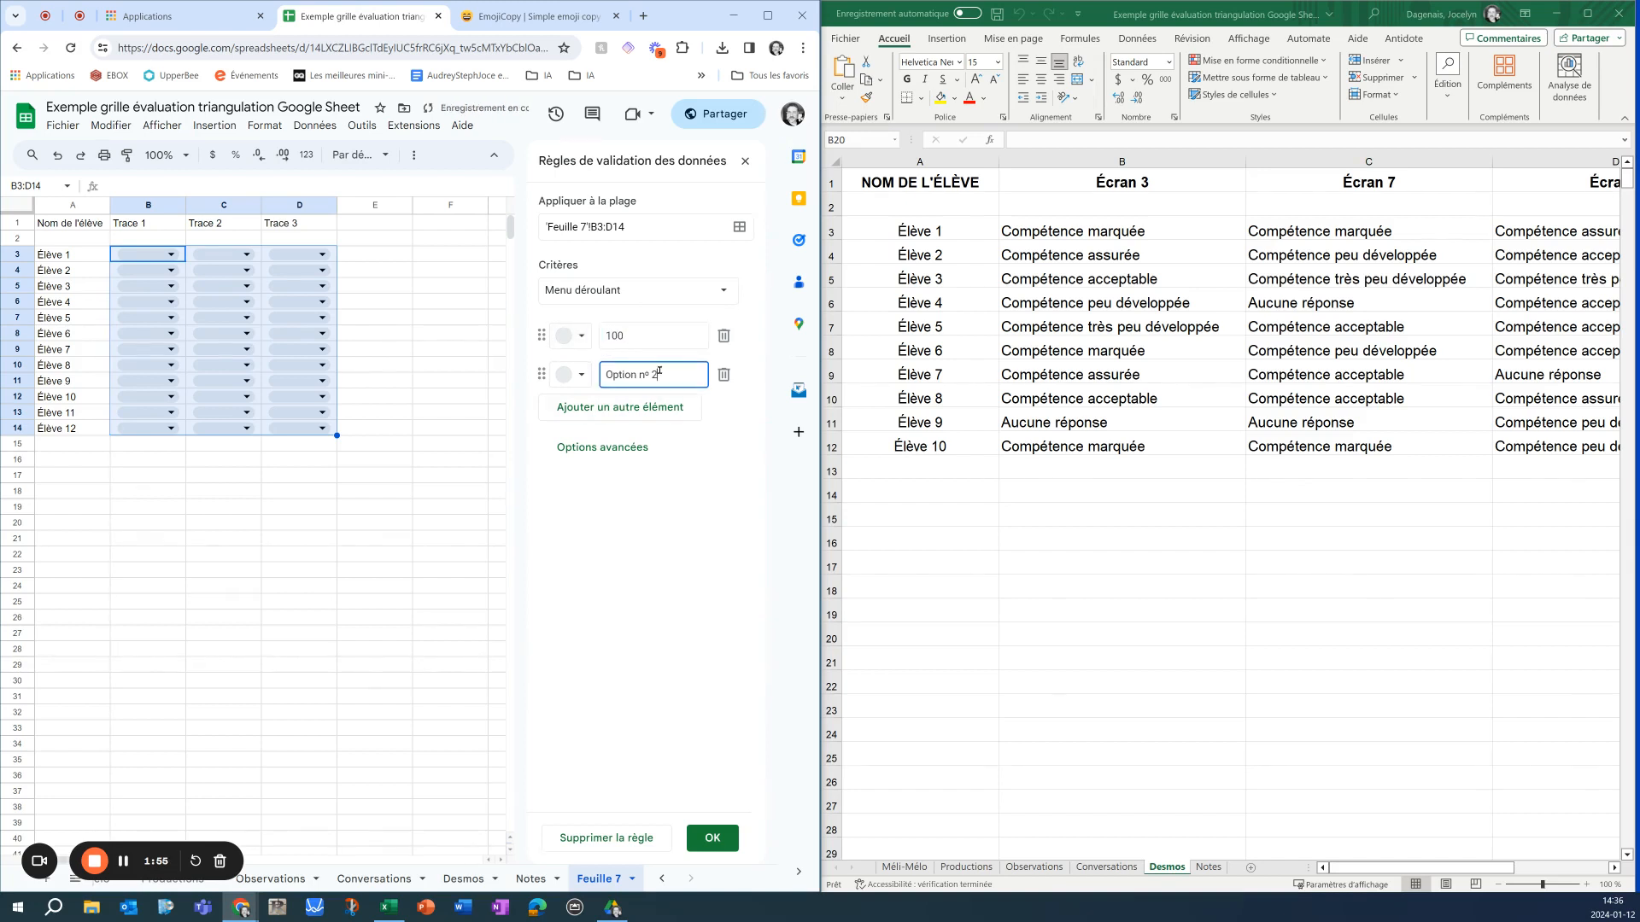
triple_click(659, 370)
type("95")
key("Return")
type("90")
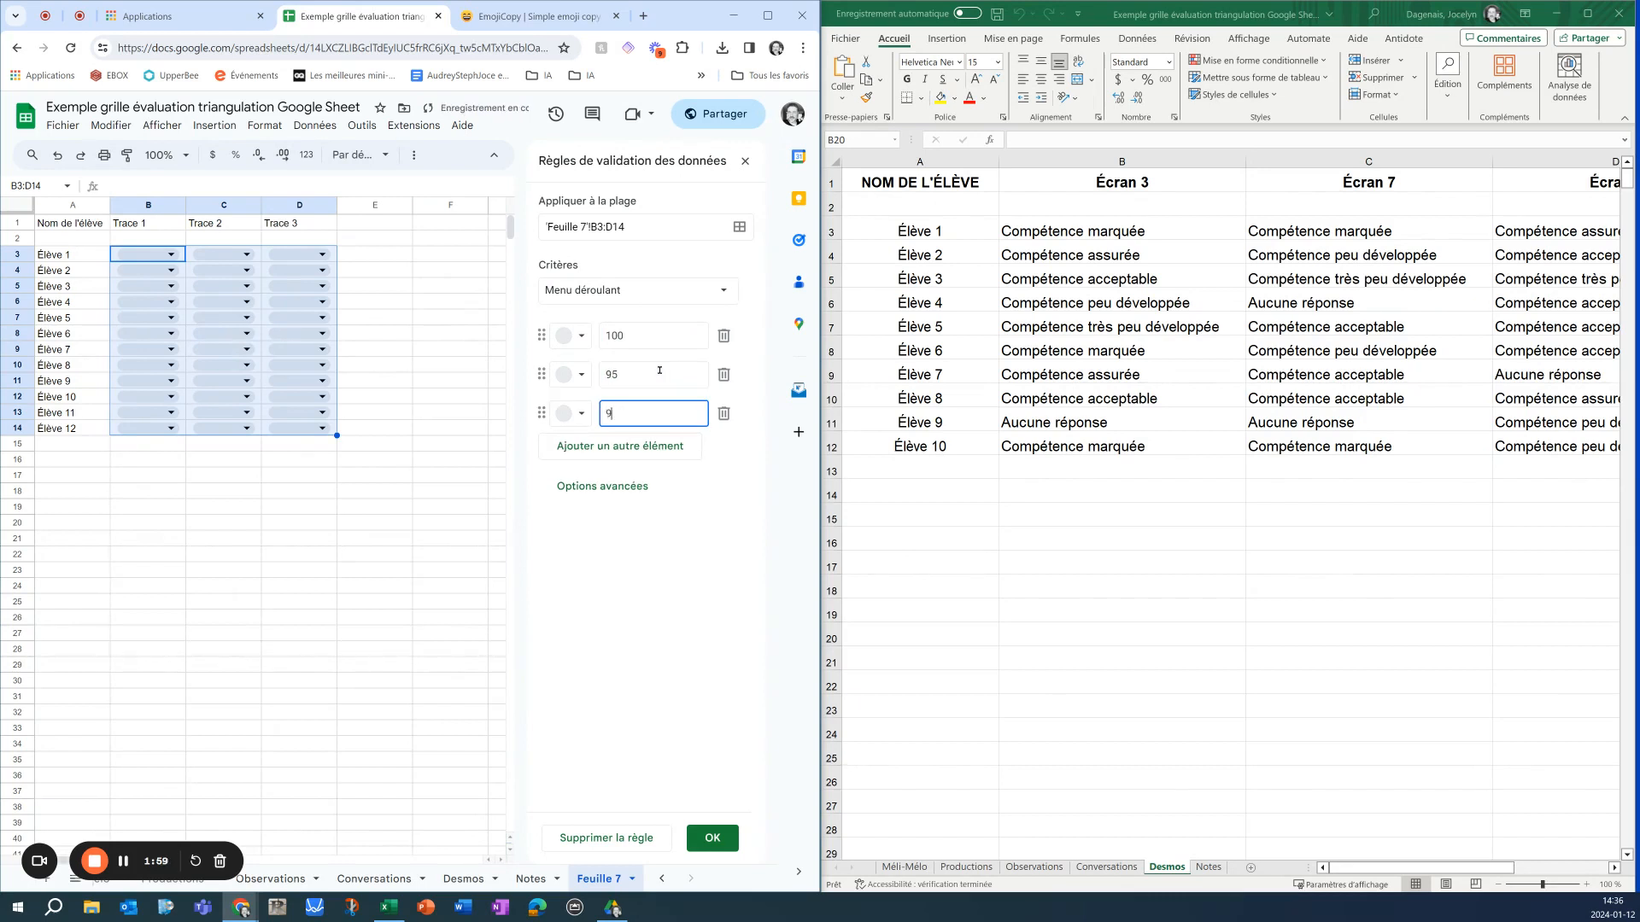
key("Return")
type("85")
key("Return")
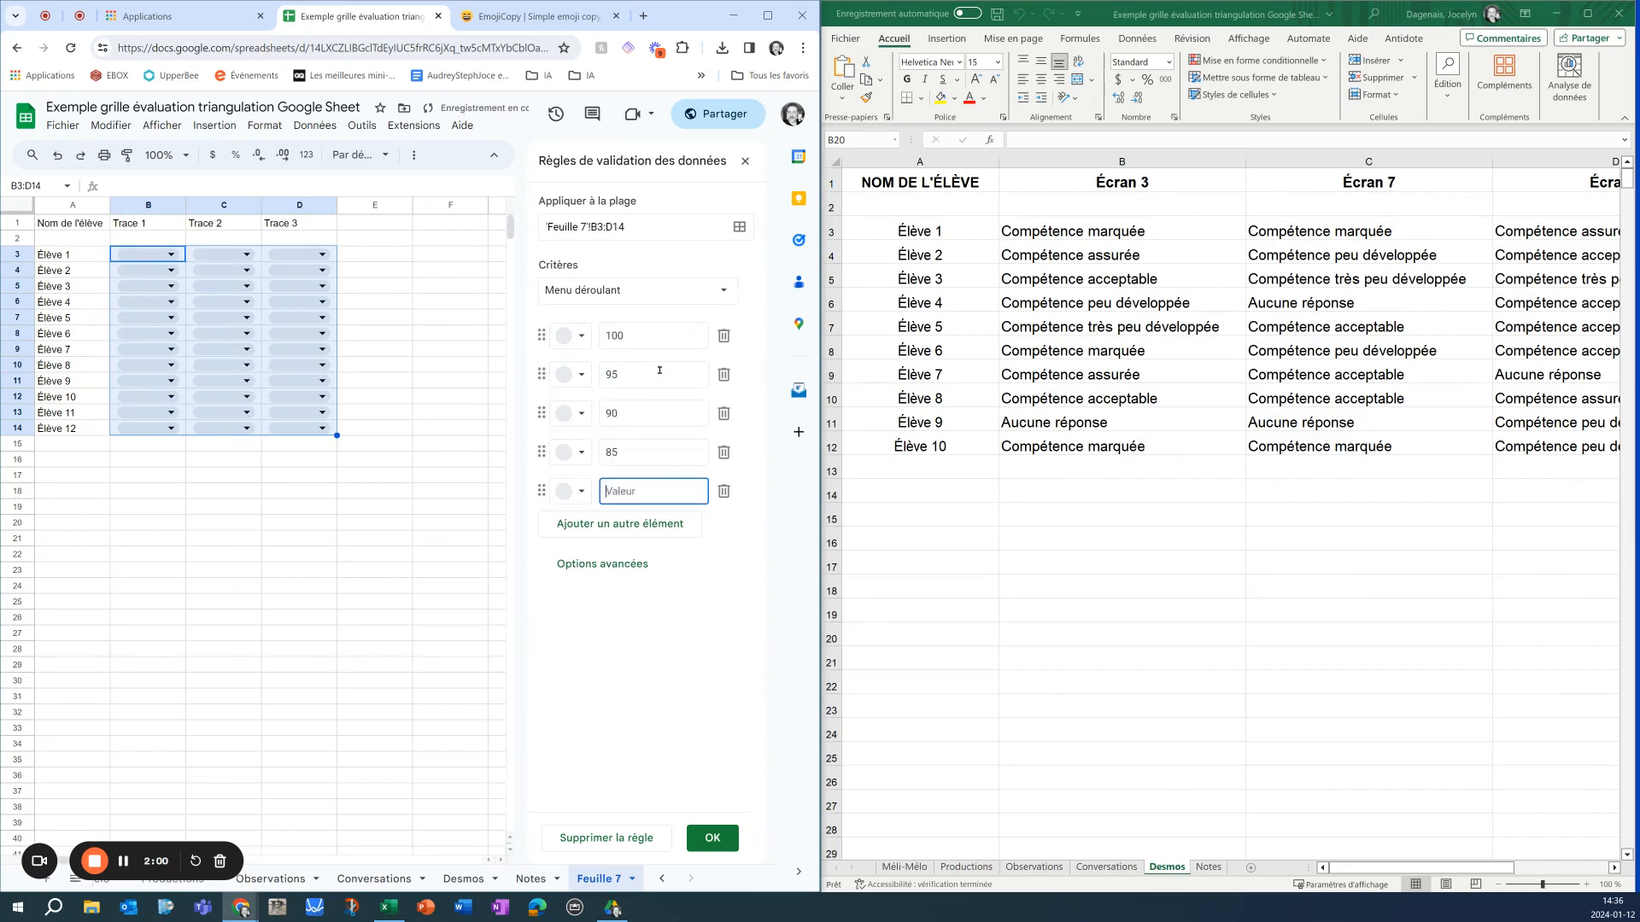
Add the dropdown options 80, 75 and 70 below 85
type("80")
key("Return")
type("75")
key("Return")
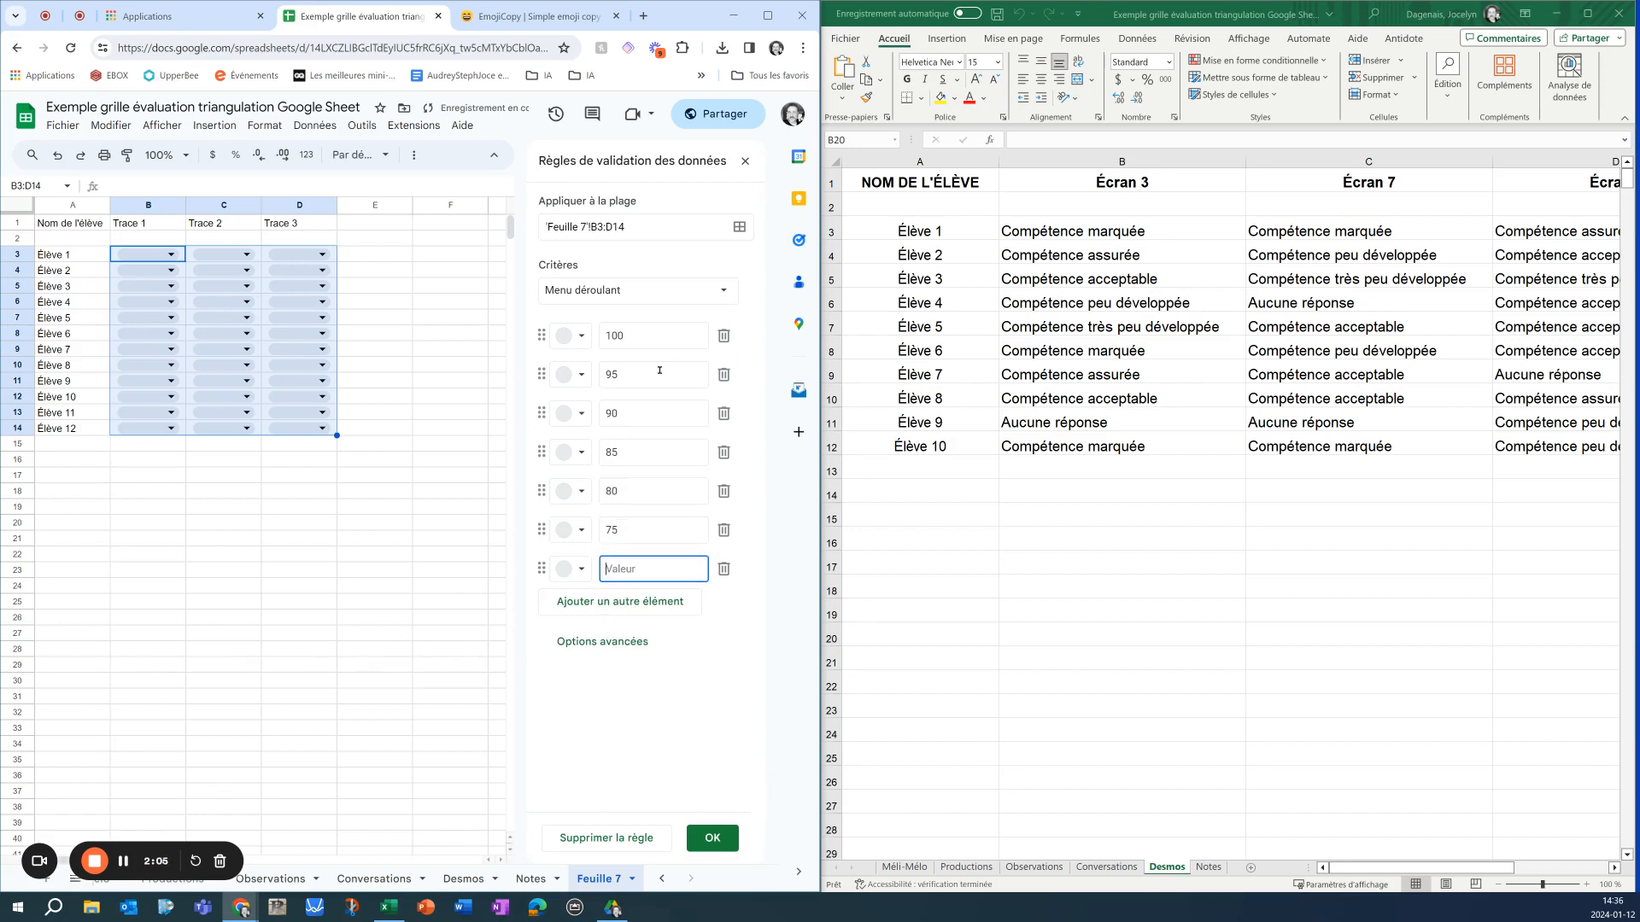
type("70")
key("Return")
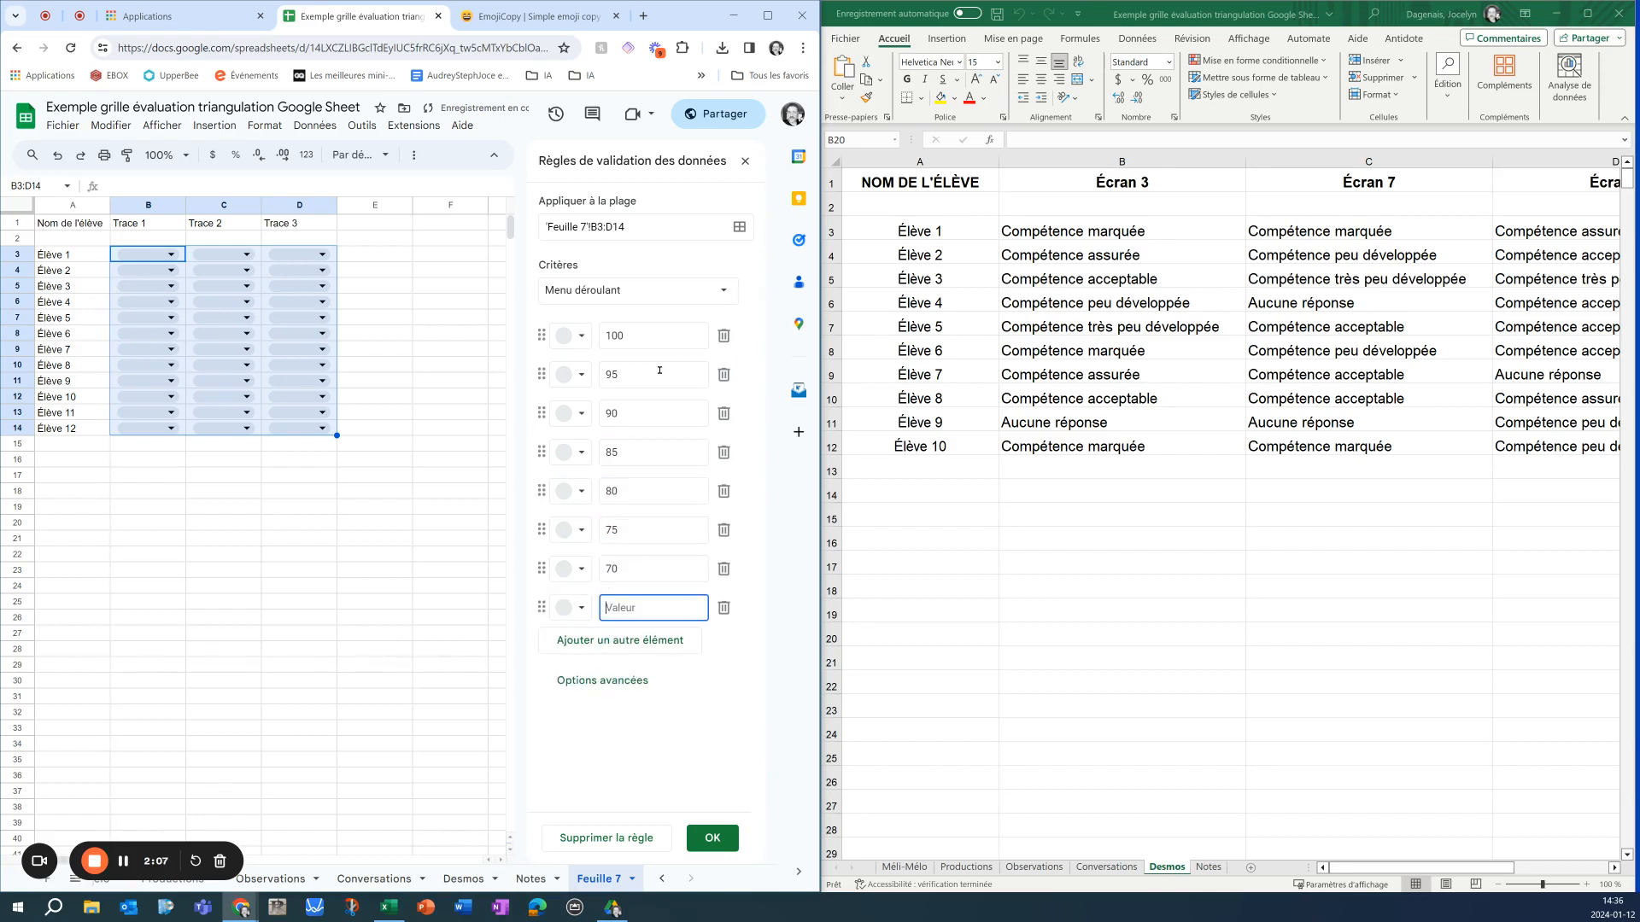
Complete the dropdown options with 65, 60, 50 and 40
type("65")
key("Return")
type("60")
key("Return")
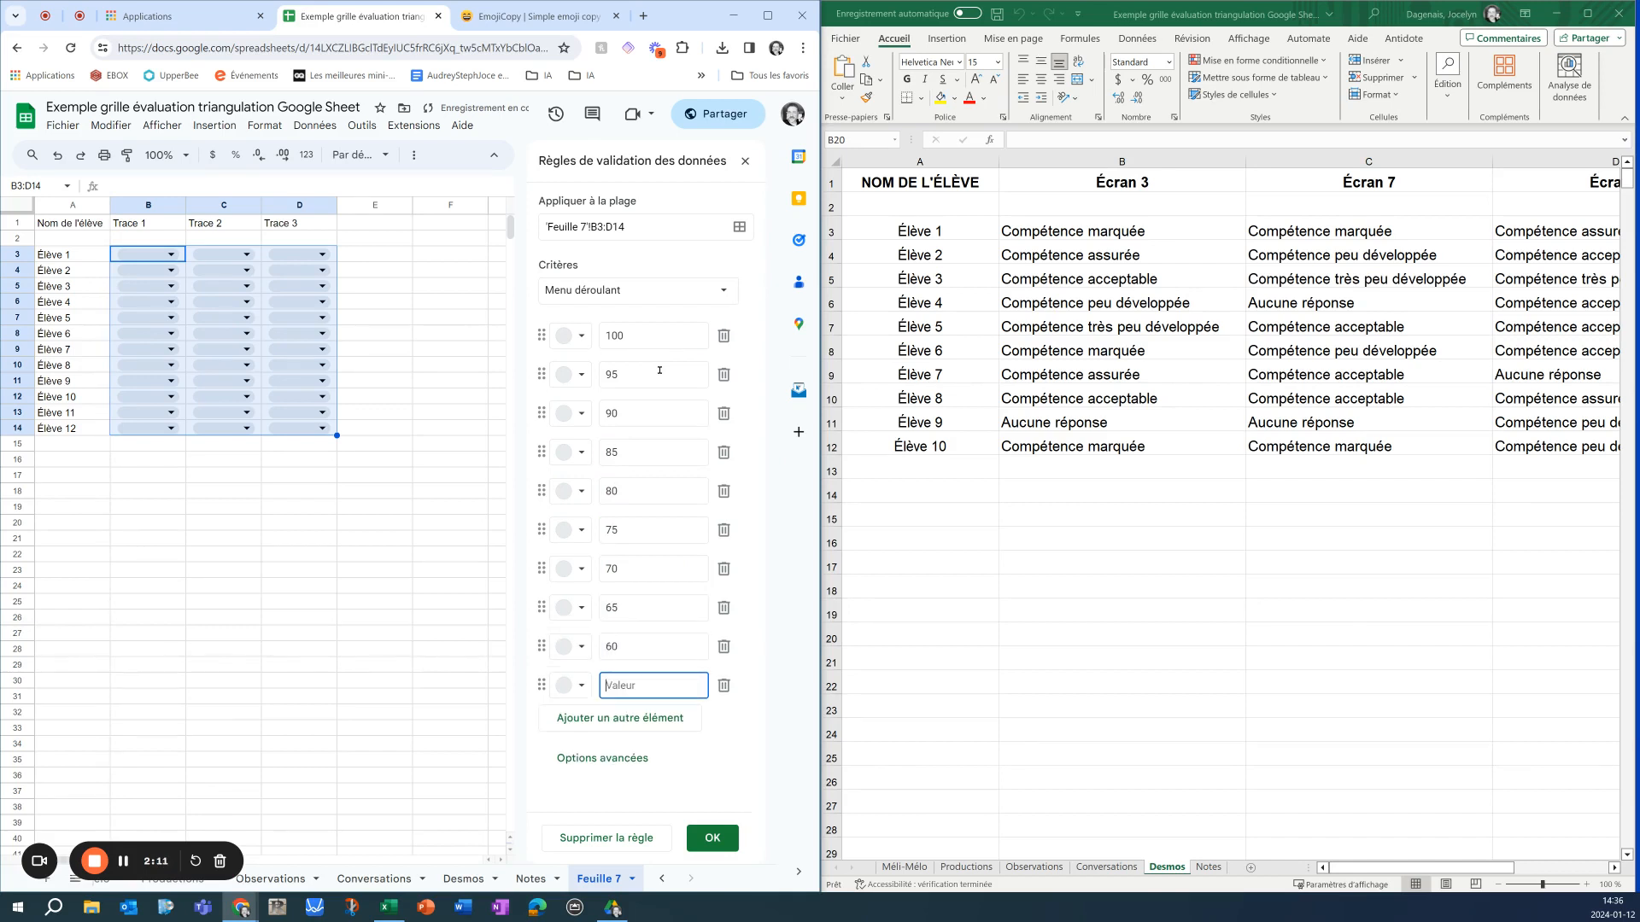
type("50")
key("Return")
type("40")
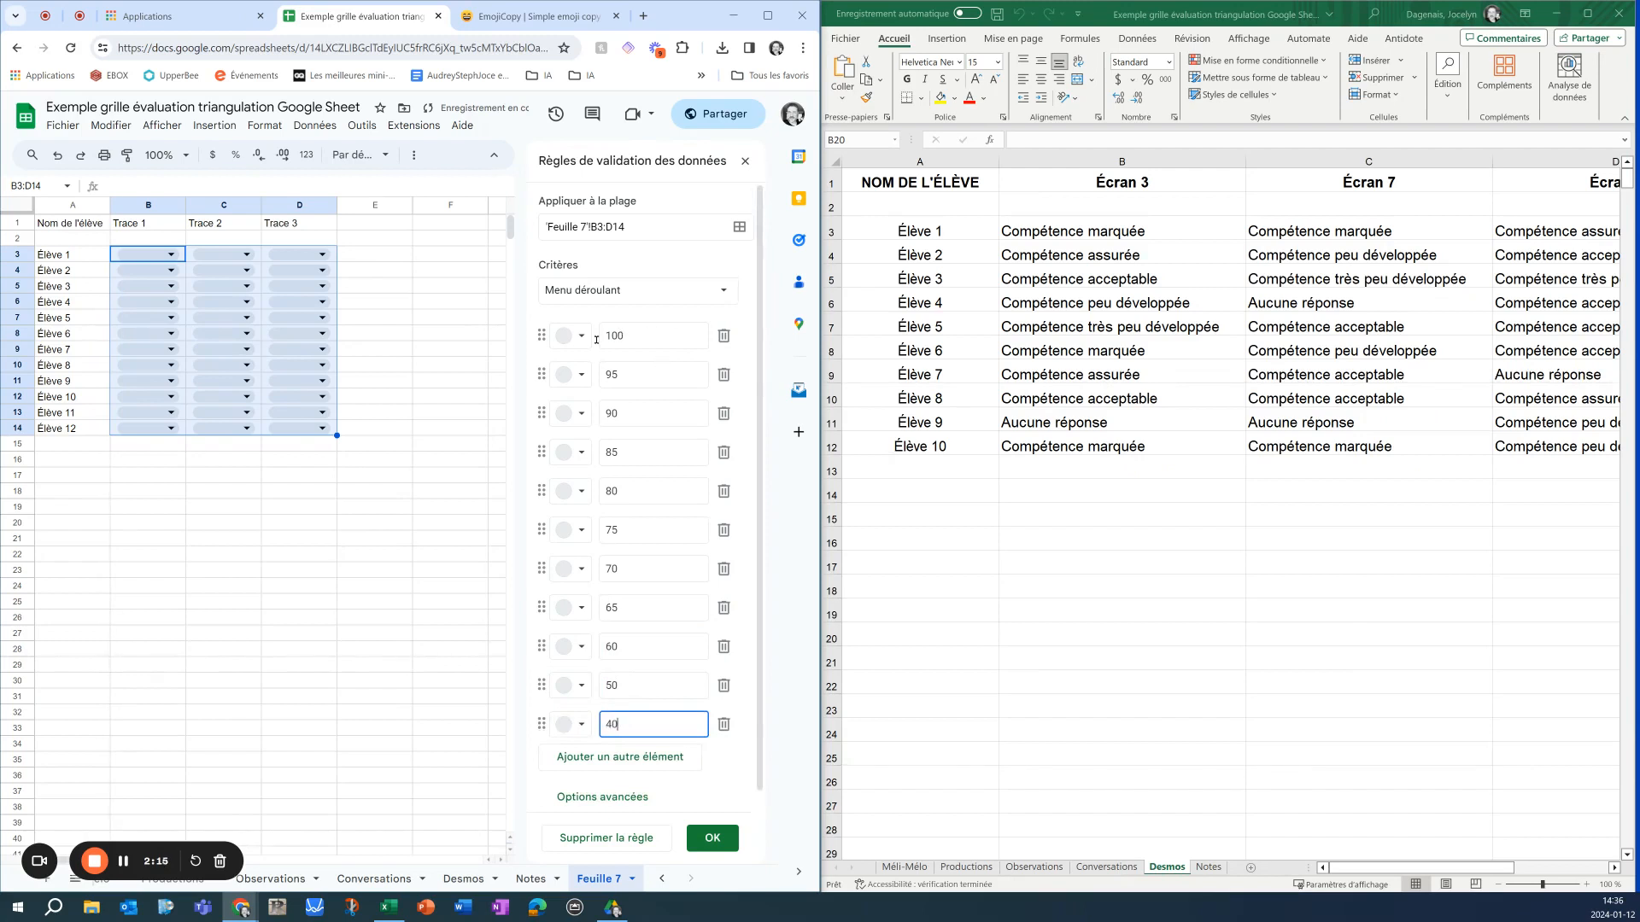
Colour the dropdown options 100, 95 and 90 light blue
left_click(579, 336)
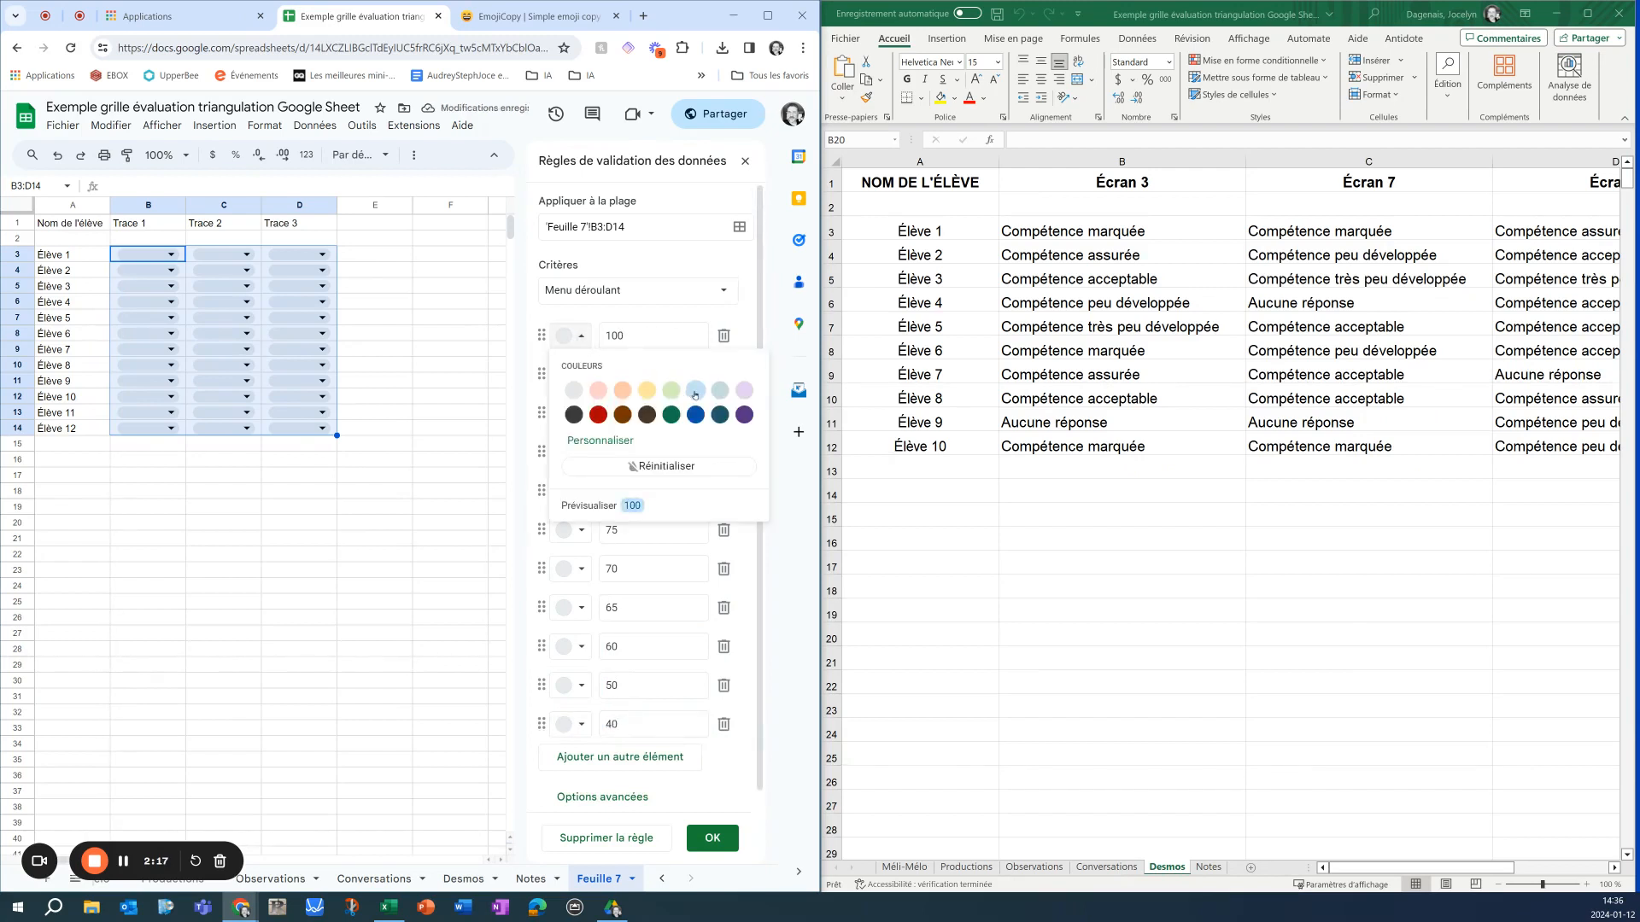
left_click(696, 391)
left_click(579, 375)
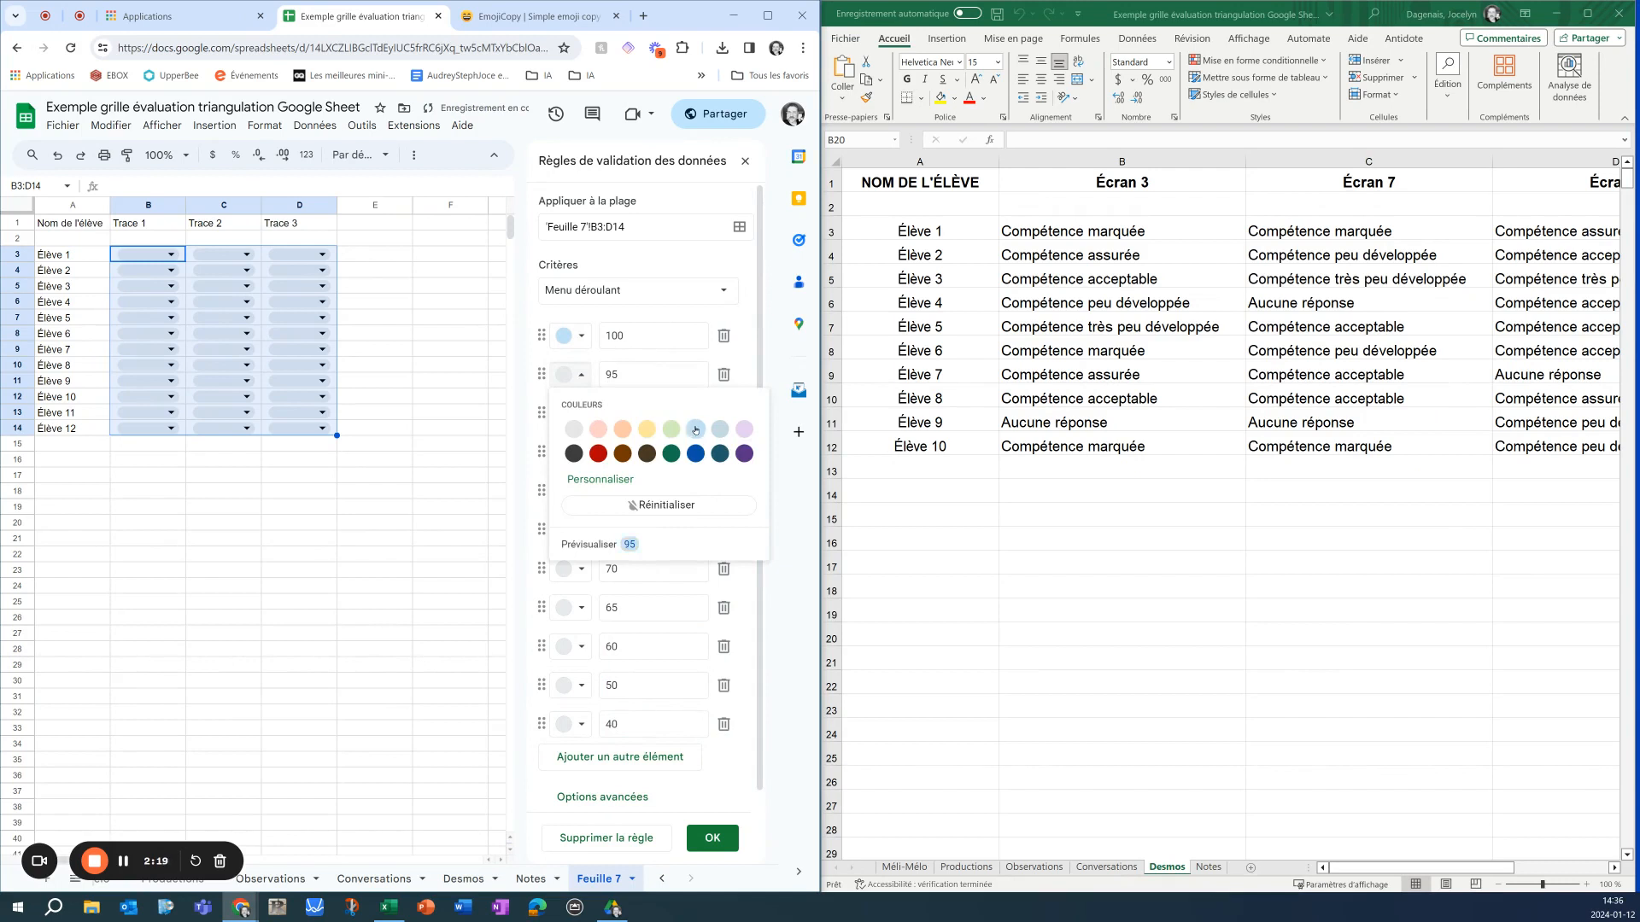
left_click(695, 429)
left_click(580, 413)
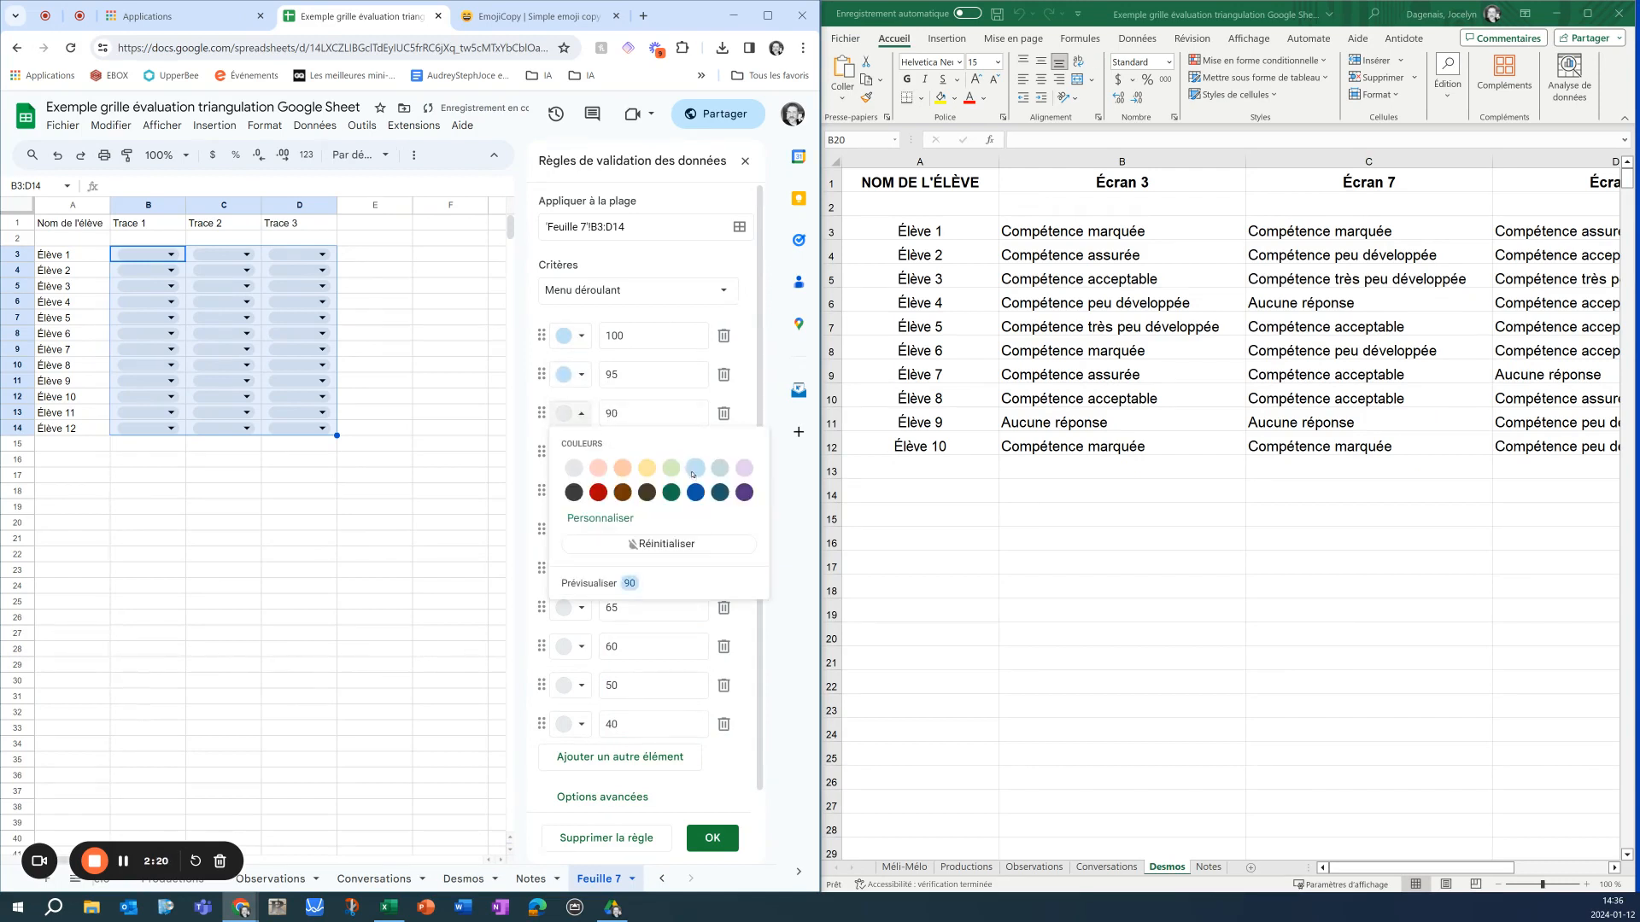
left_click(695, 469)
Colour the dropdown options 85, 80 and 75 light green
left_click(580, 452)
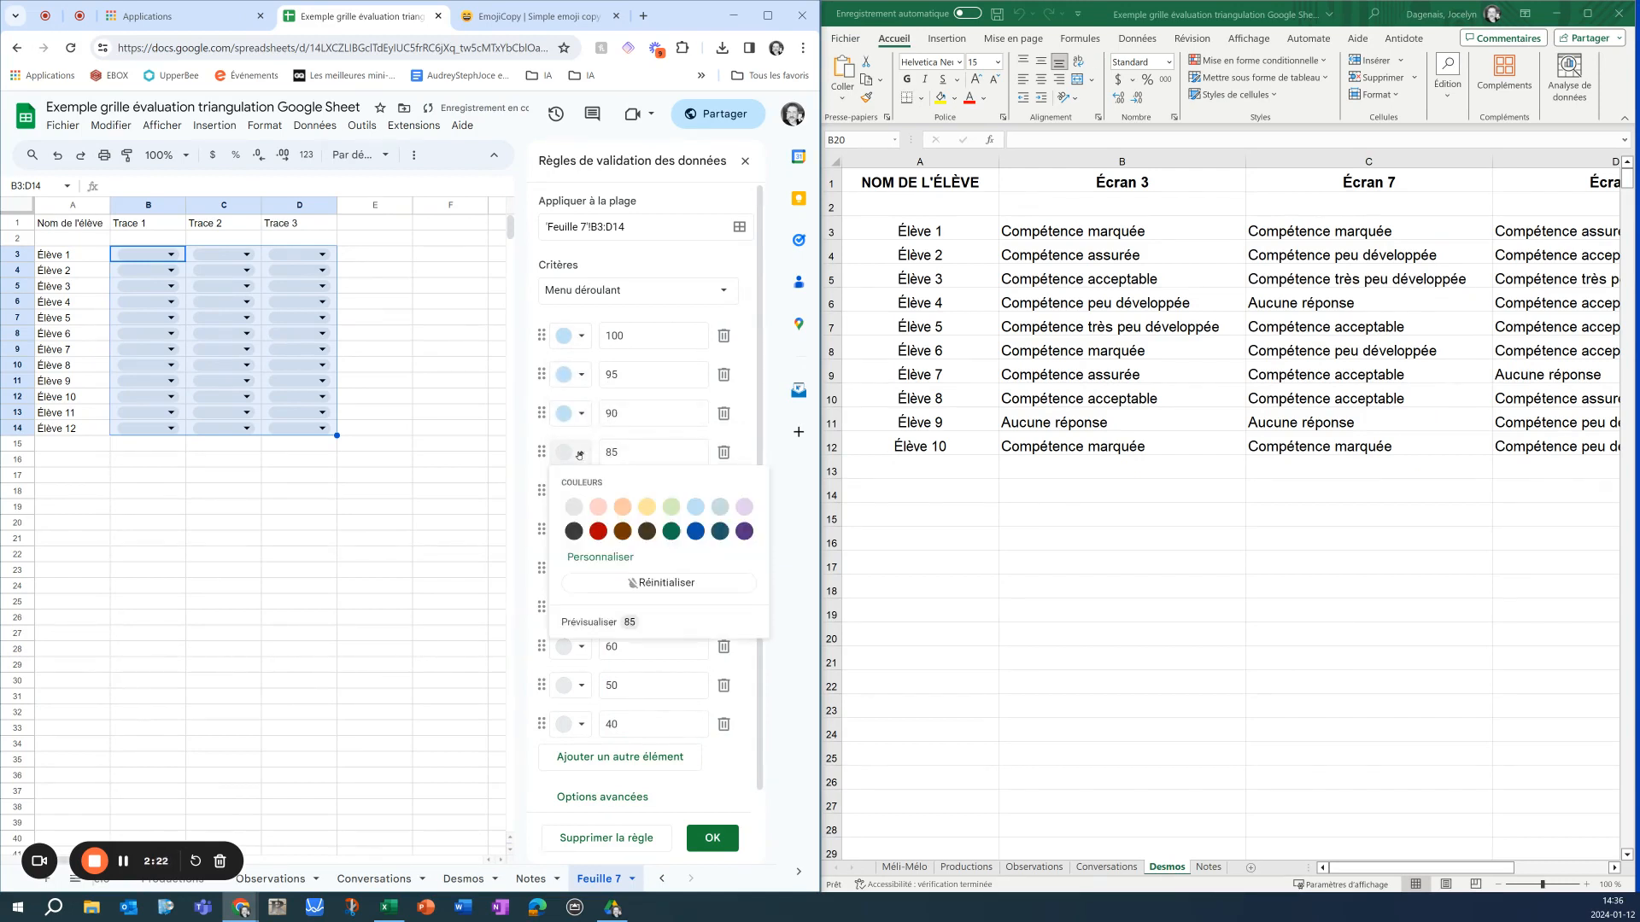
left_click(671, 507)
left_click(581, 491)
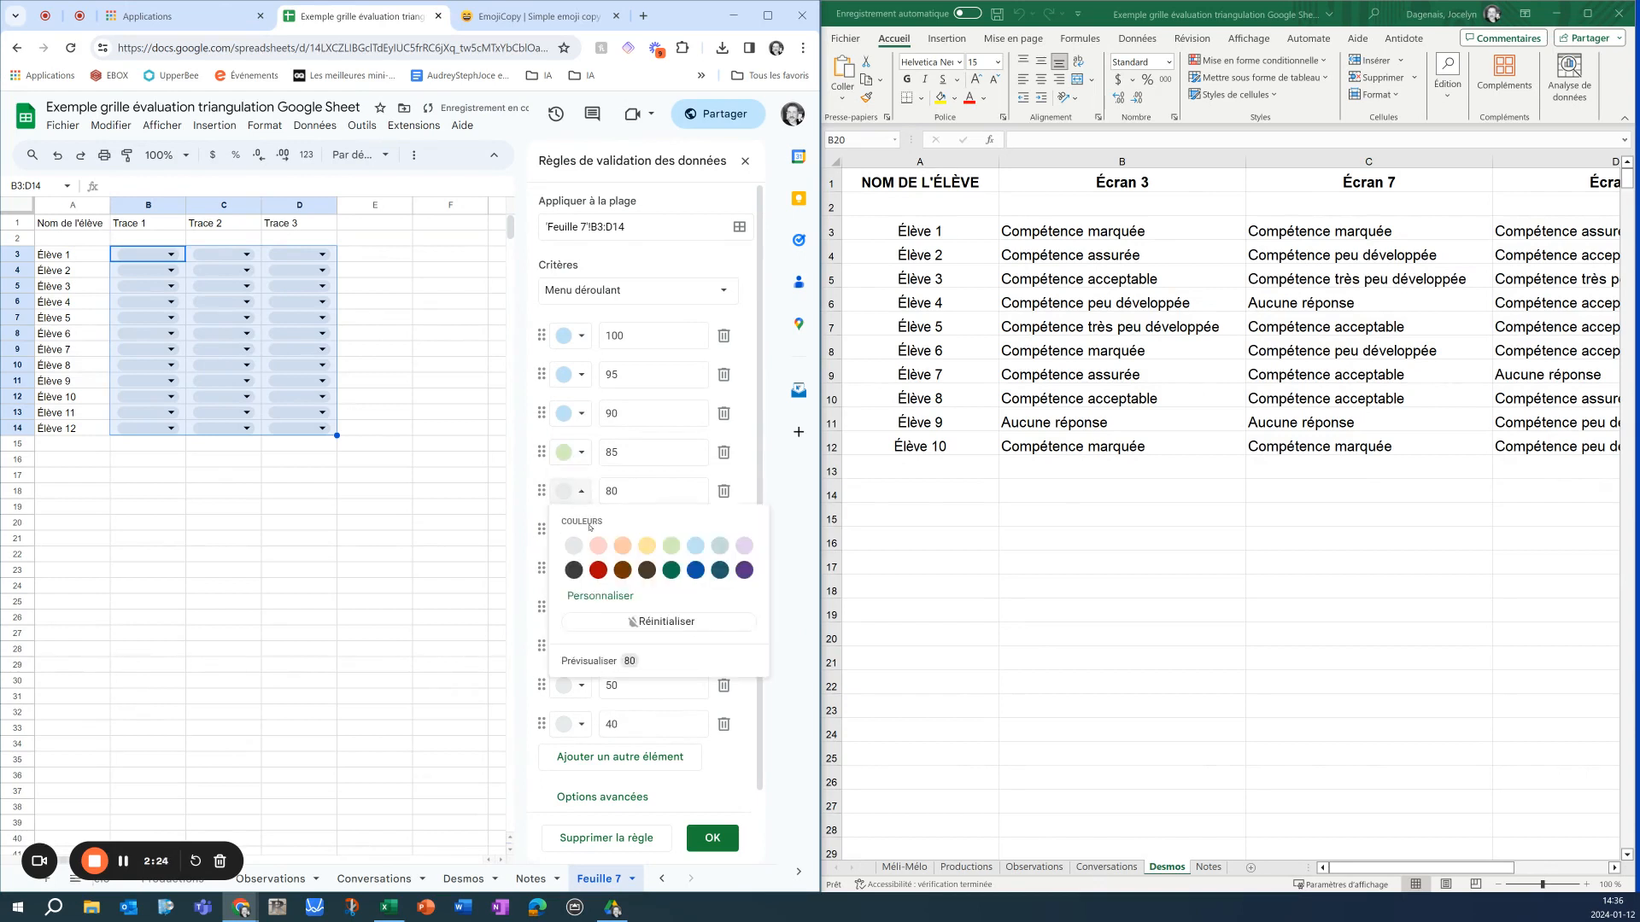
left_click(670, 546)
left_click(582, 530)
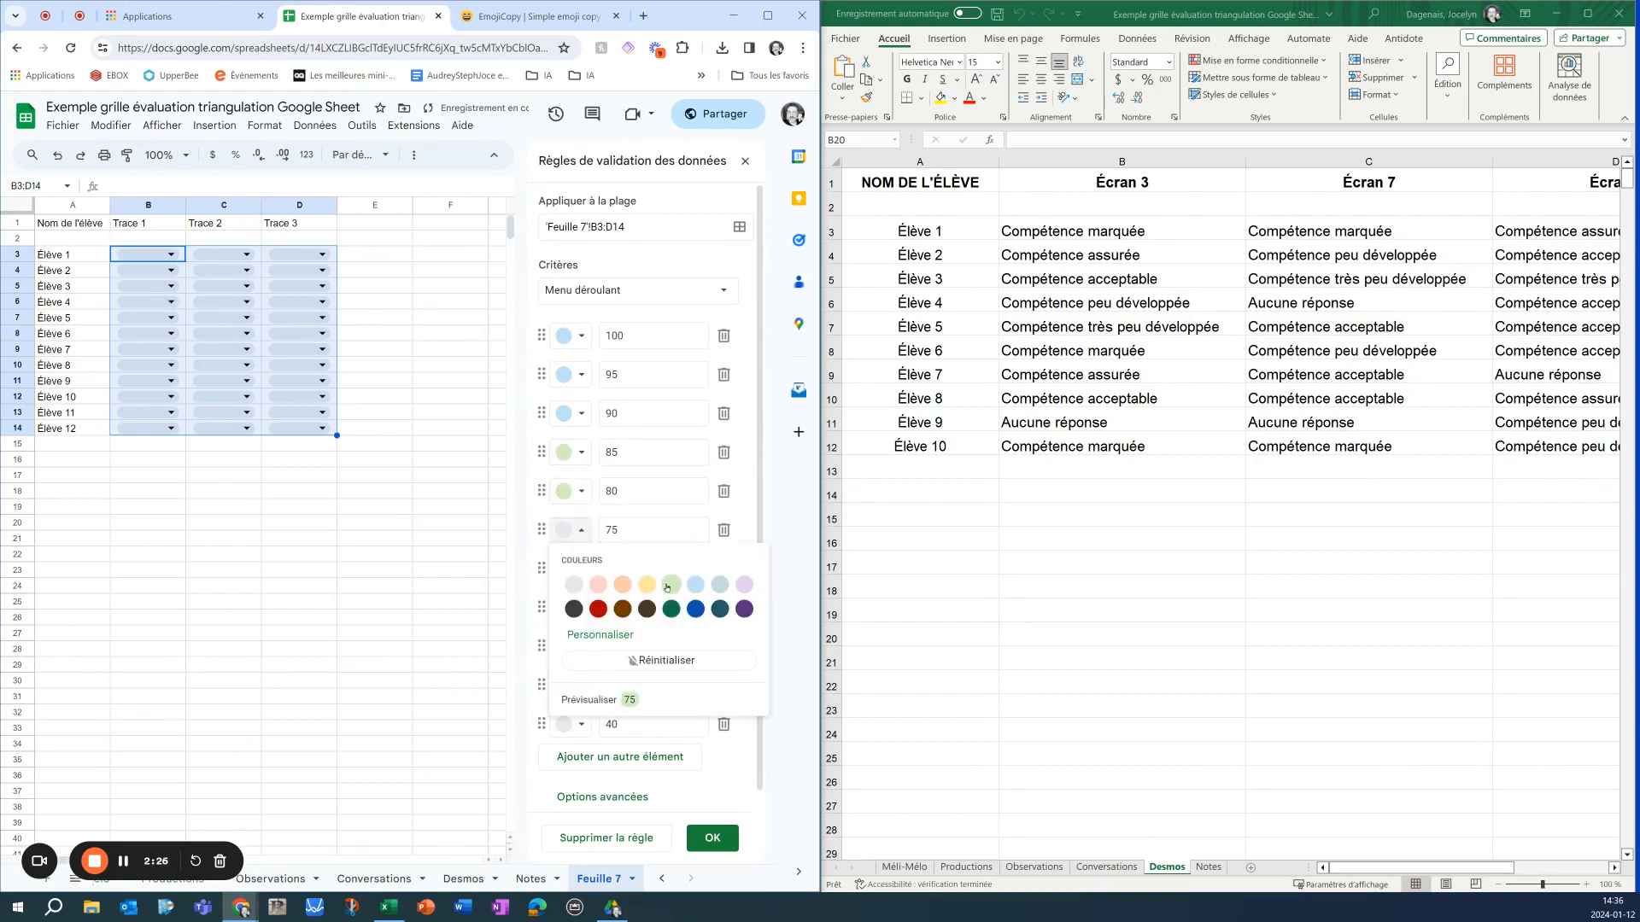
left_click(671, 585)
Colour the dropdown options 70, 65 and 60 light yellow
left_click(582, 569)
left_click(646, 622)
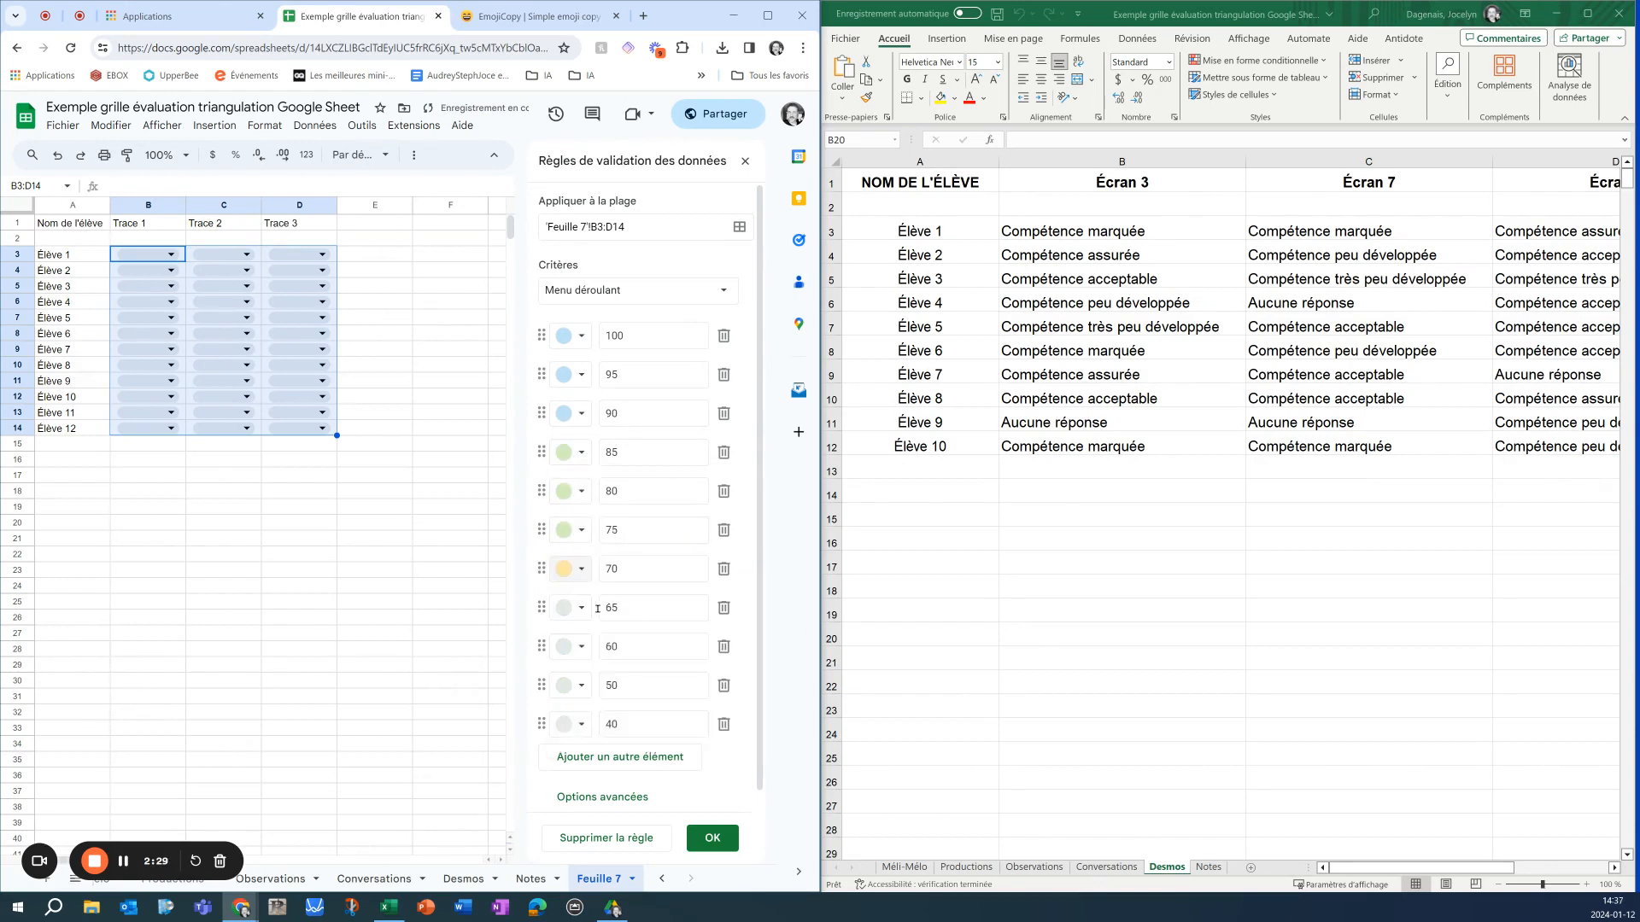
left_click(582, 607)
left_click(647, 662)
left_click(581, 647)
left_click(647, 706)
Colour the dropdown option 50 light orange and the option 40 light purple
left_click(582, 685)
left_click(618, 741)
left_click(581, 724)
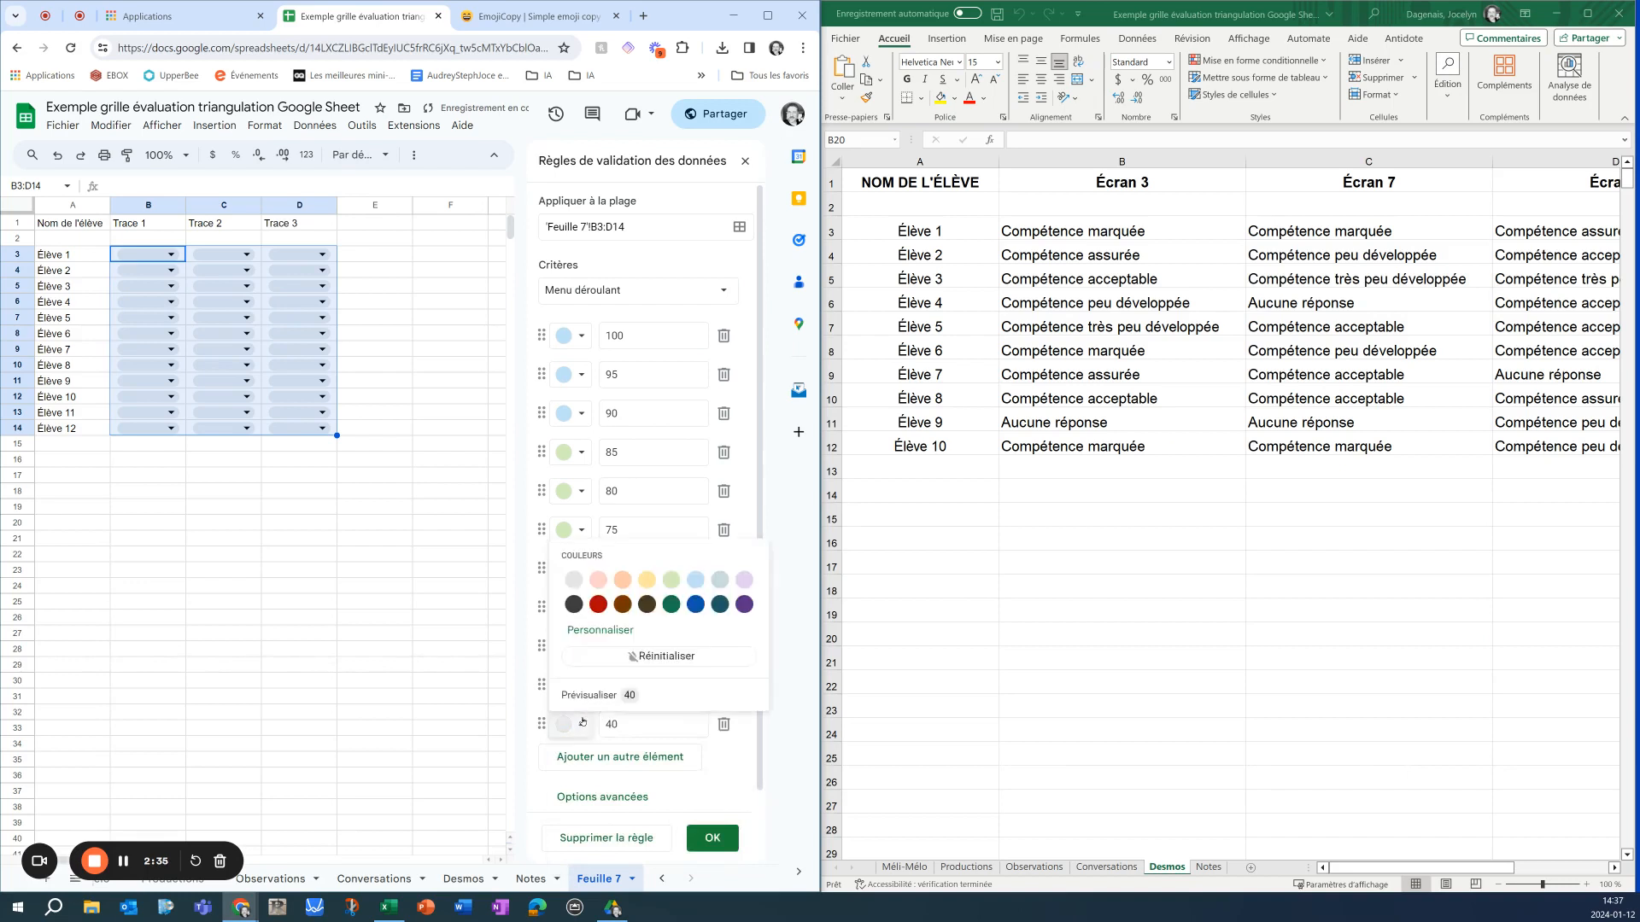
left_click(745, 580)
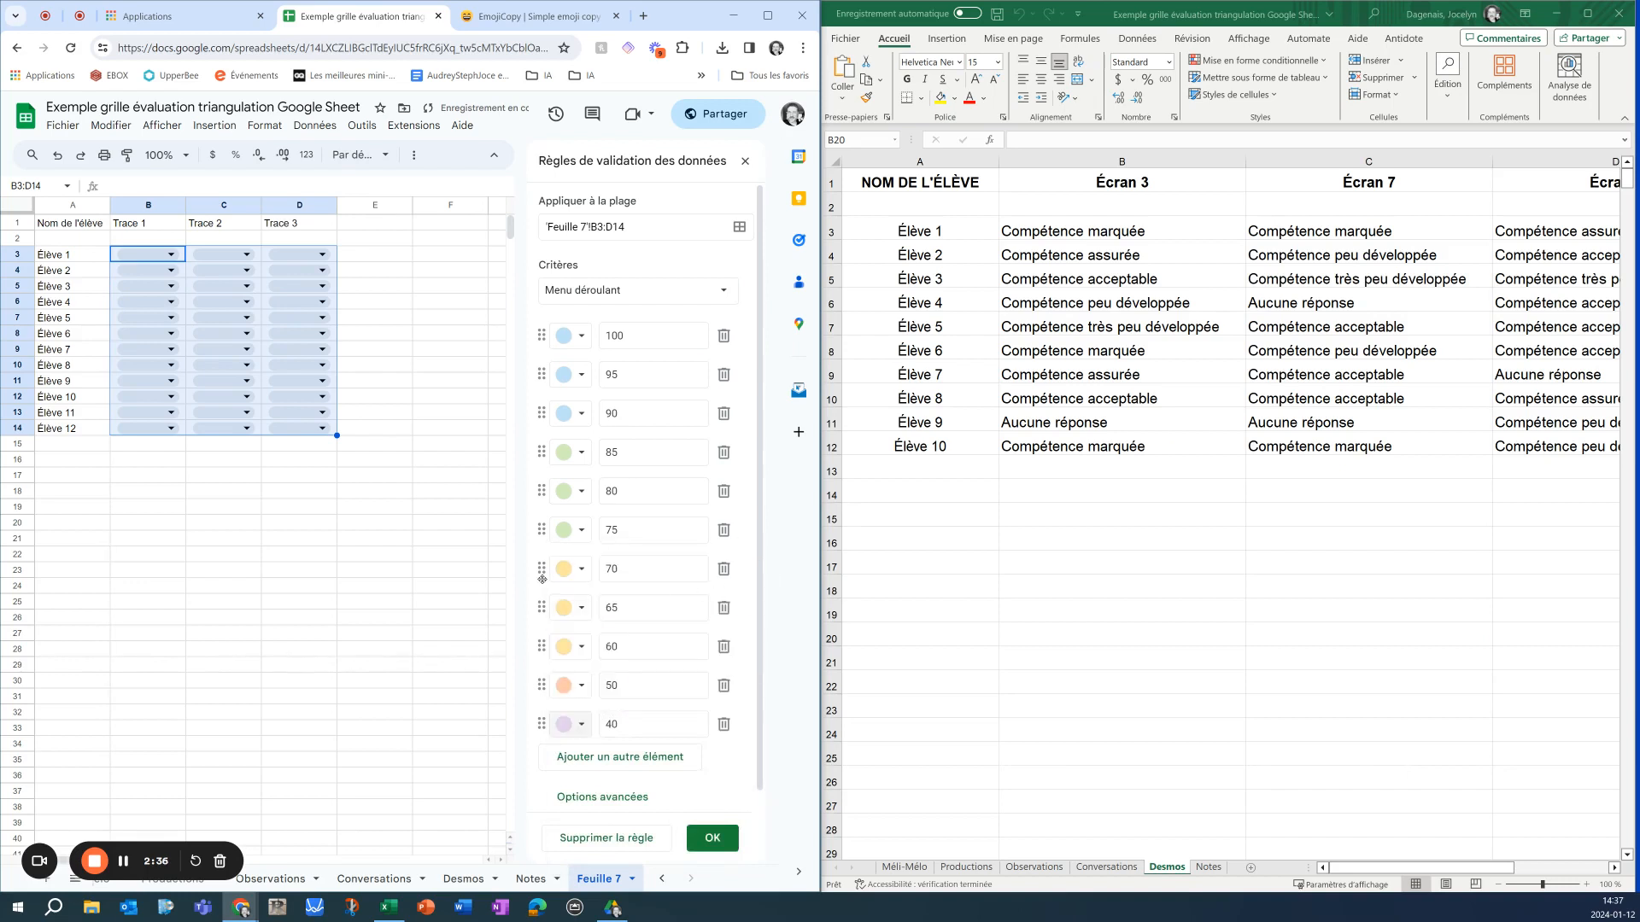
Switch to the EmojiCopy site, search for "circles" and copy the blue circle emoji
left_click(649, 335)
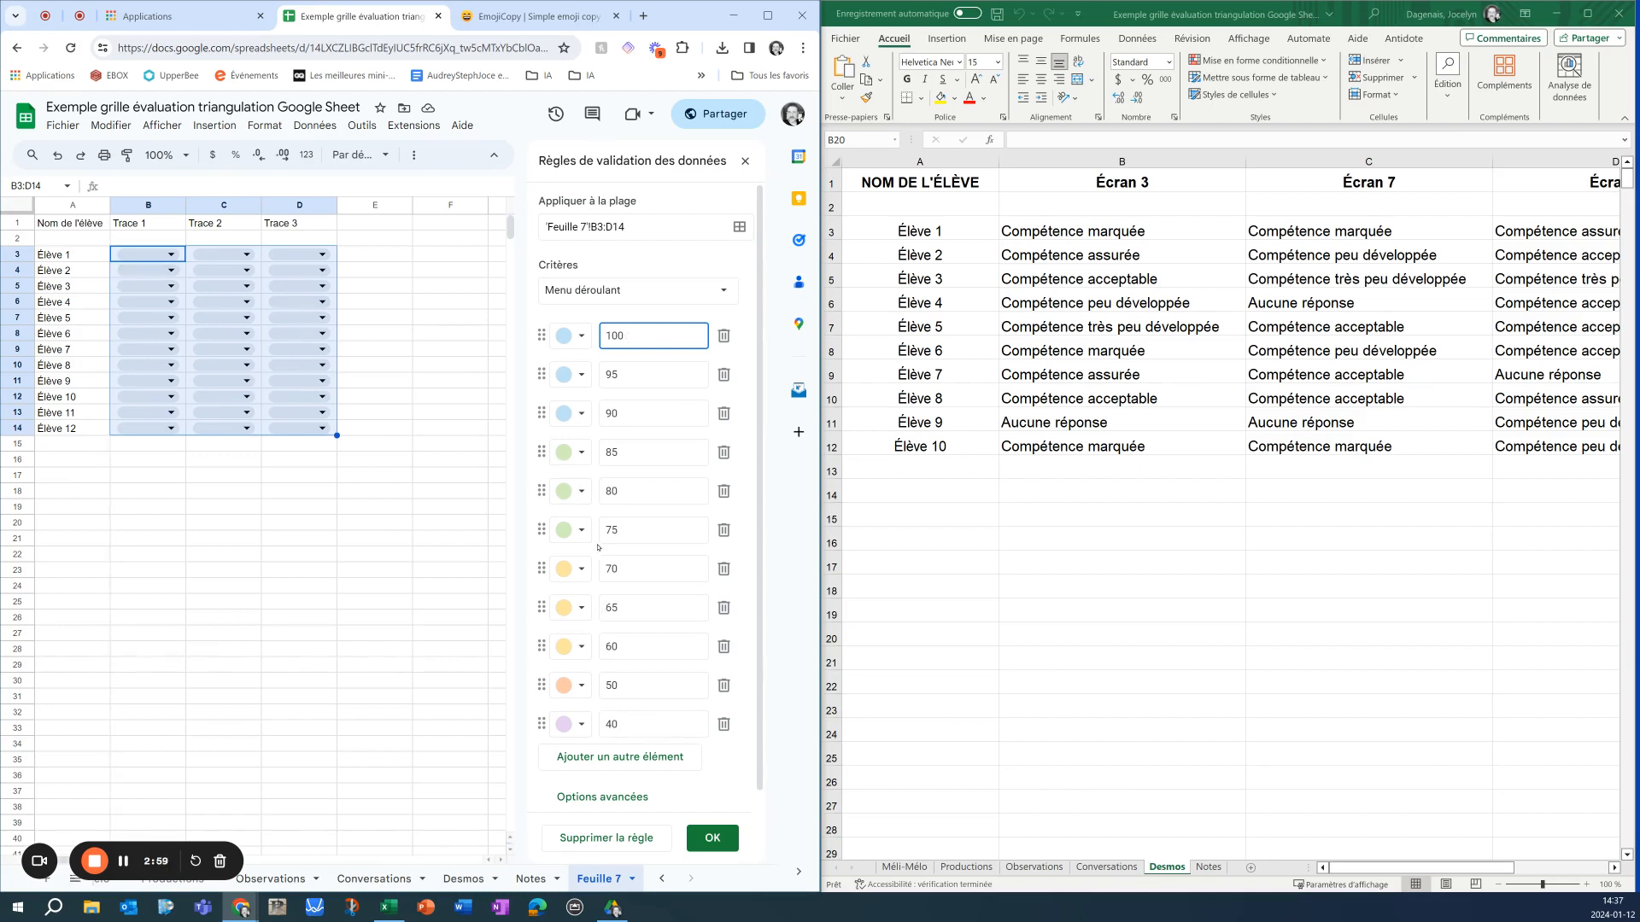
left_click(496, 16)
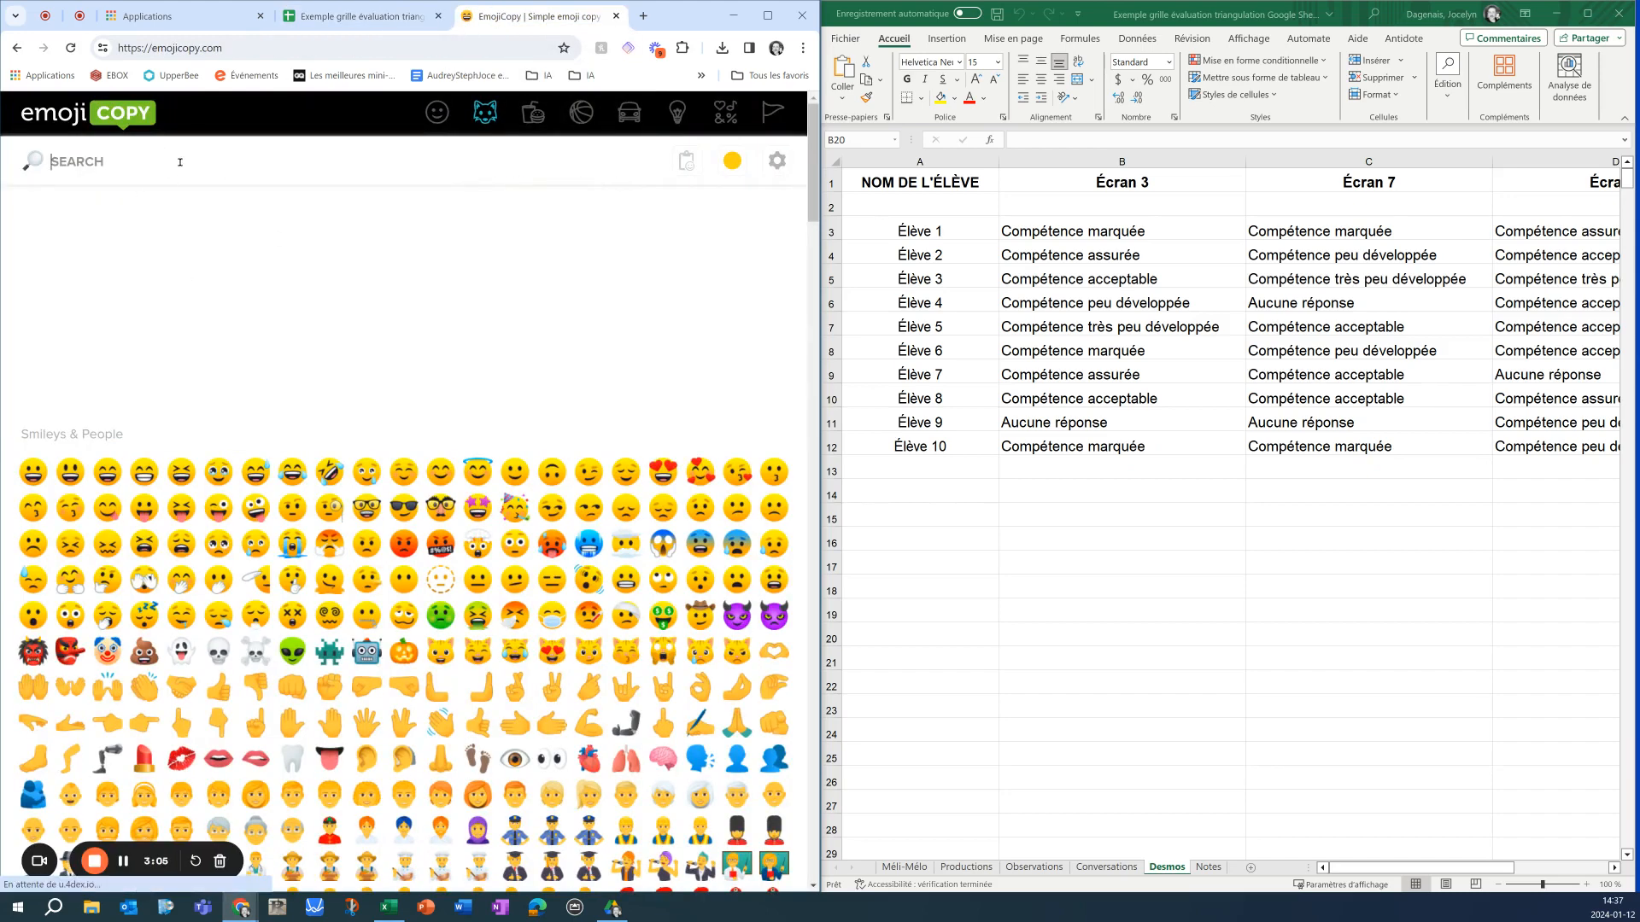
type("circle")
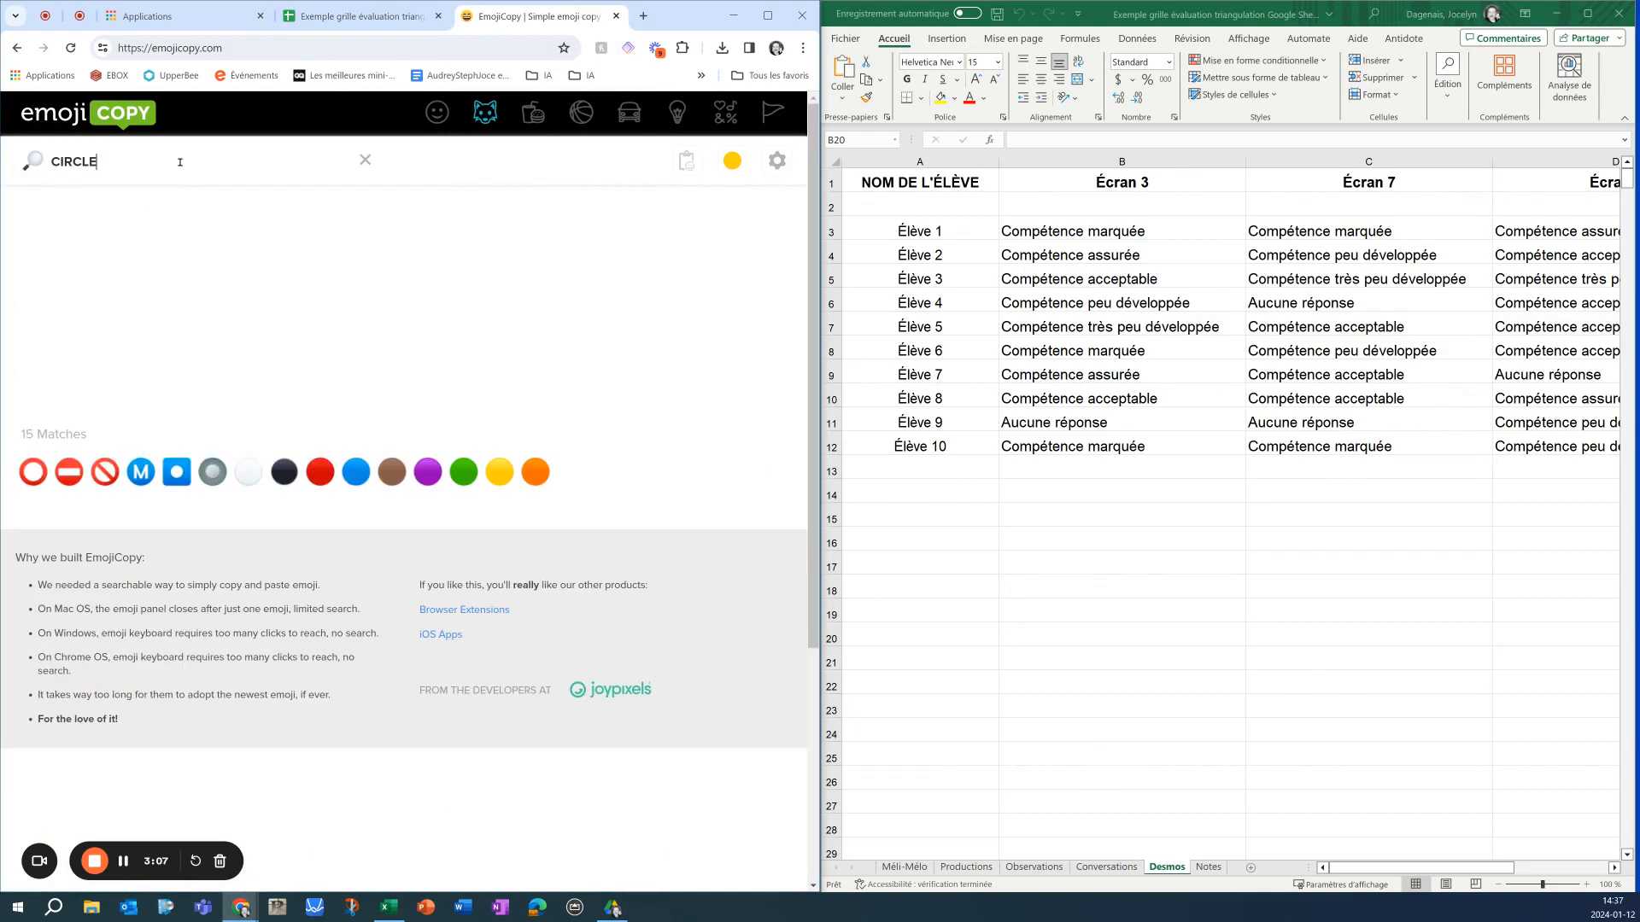
type("s")
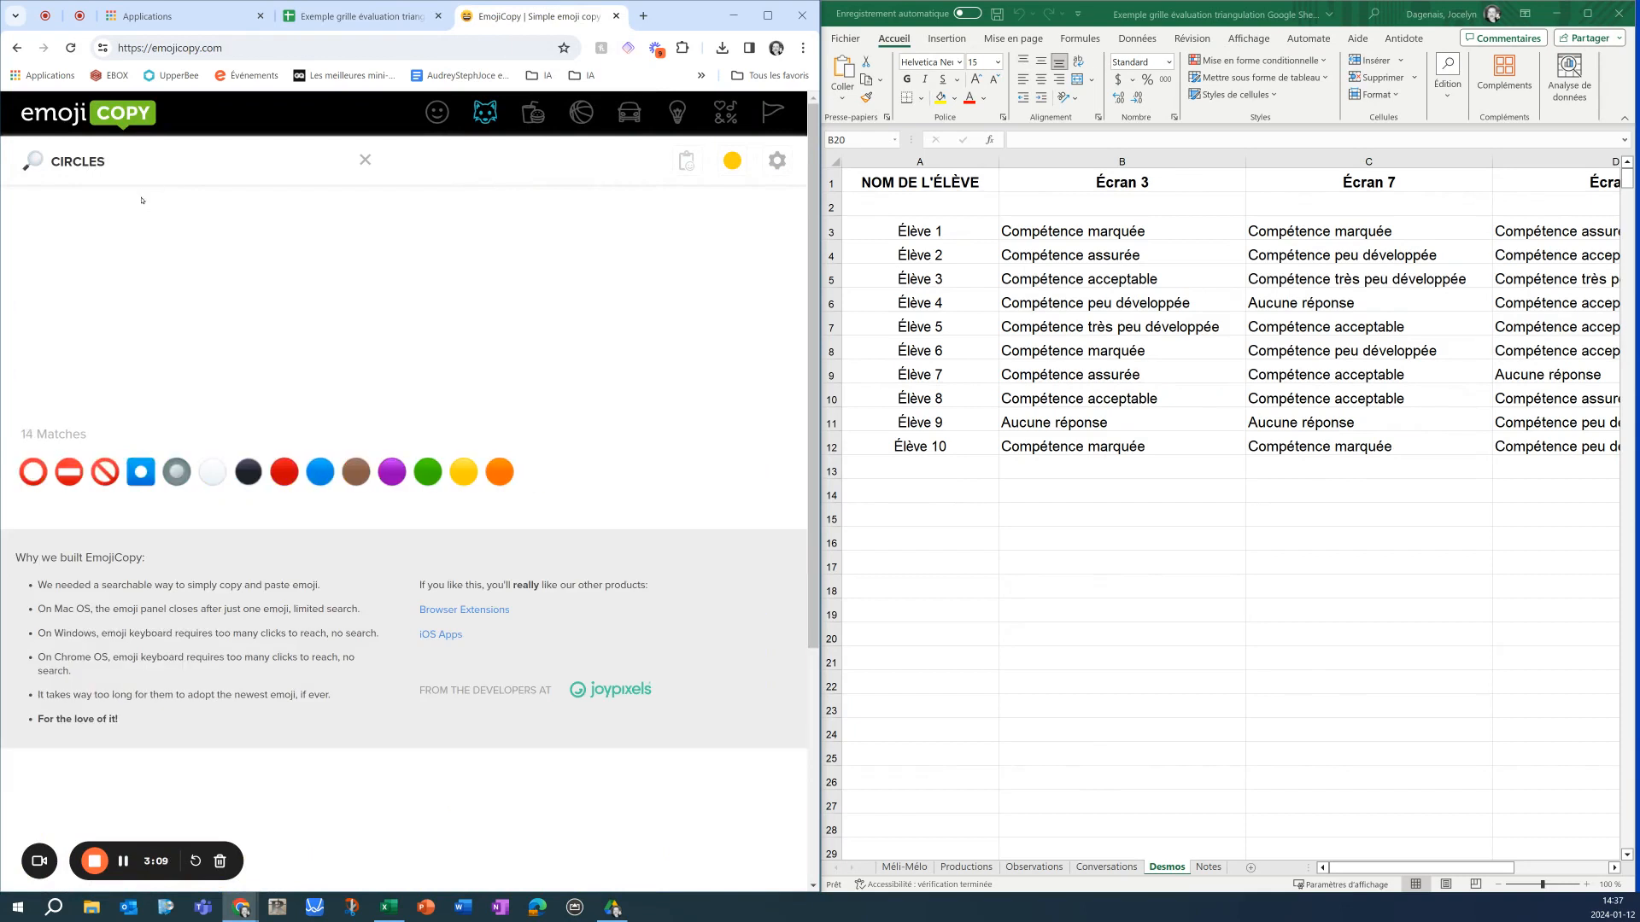
left_click(319, 471)
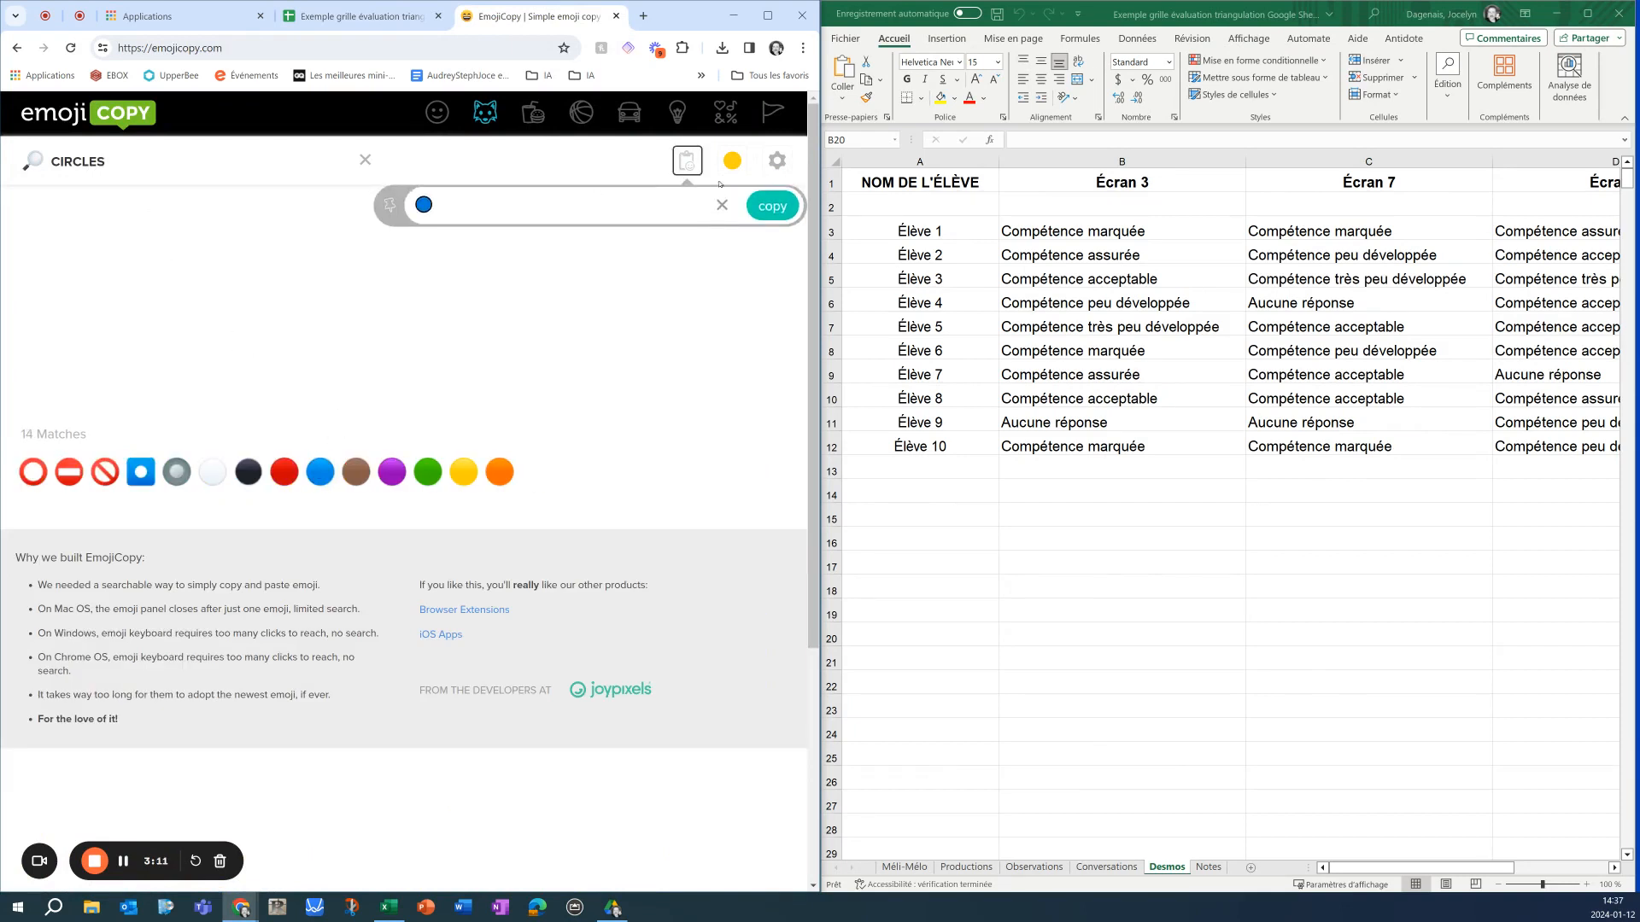
left_click(766, 208)
Return to the Google Sheets dropdown rule and add the blue circle emoji after options 100, 95 and 90
left_click(359, 16)
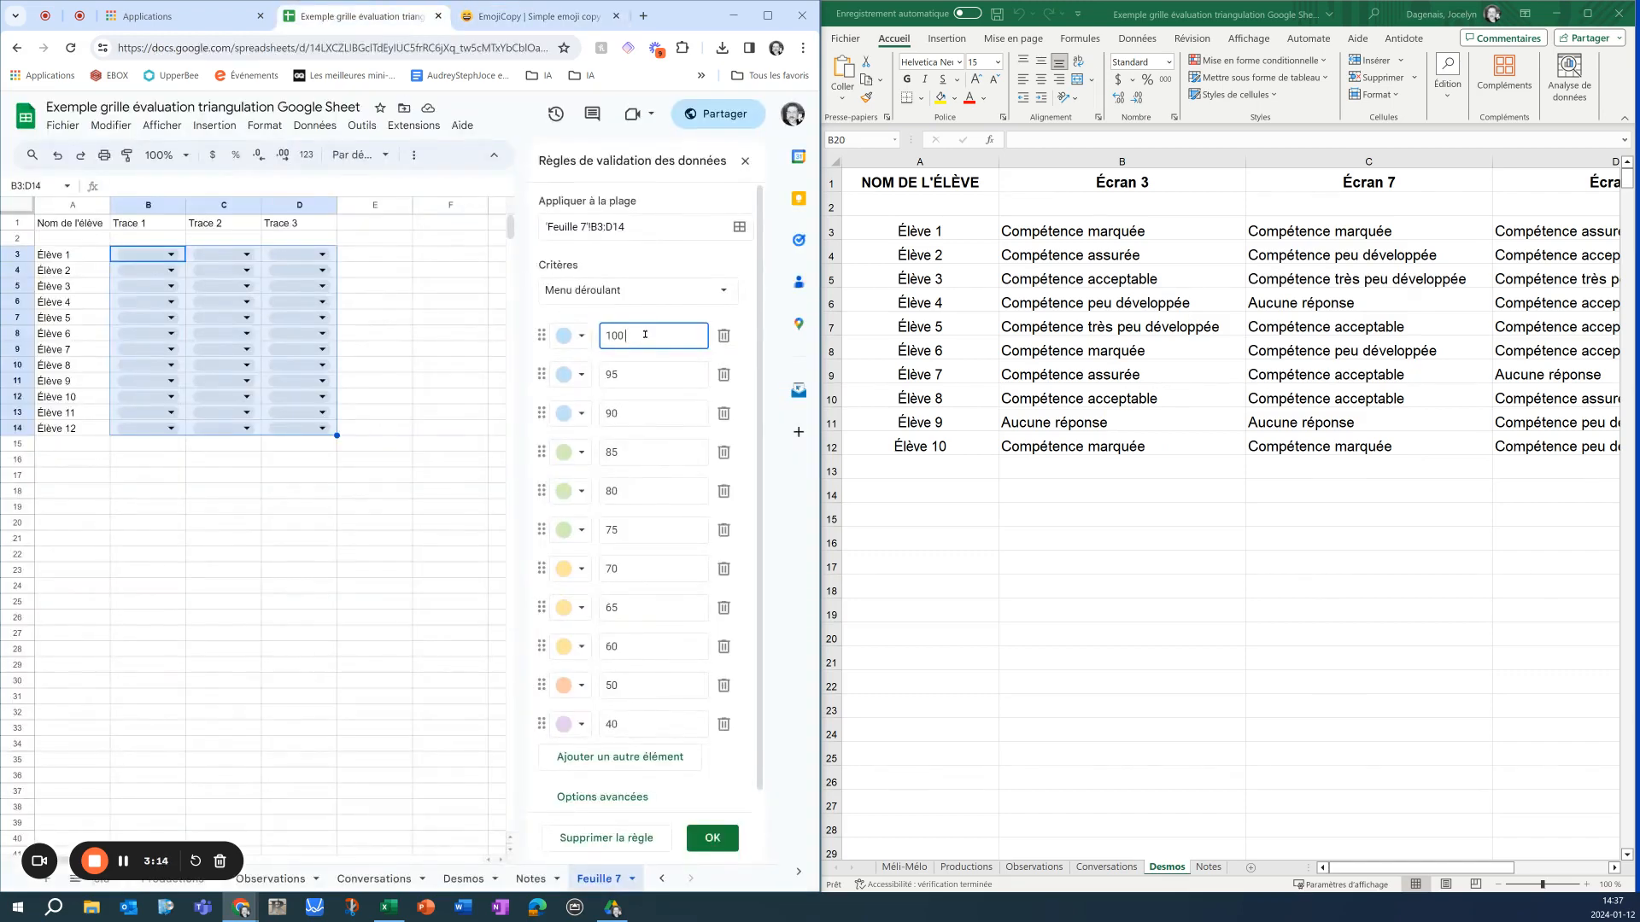
key("ctrl+v")
left_click(637, 377)
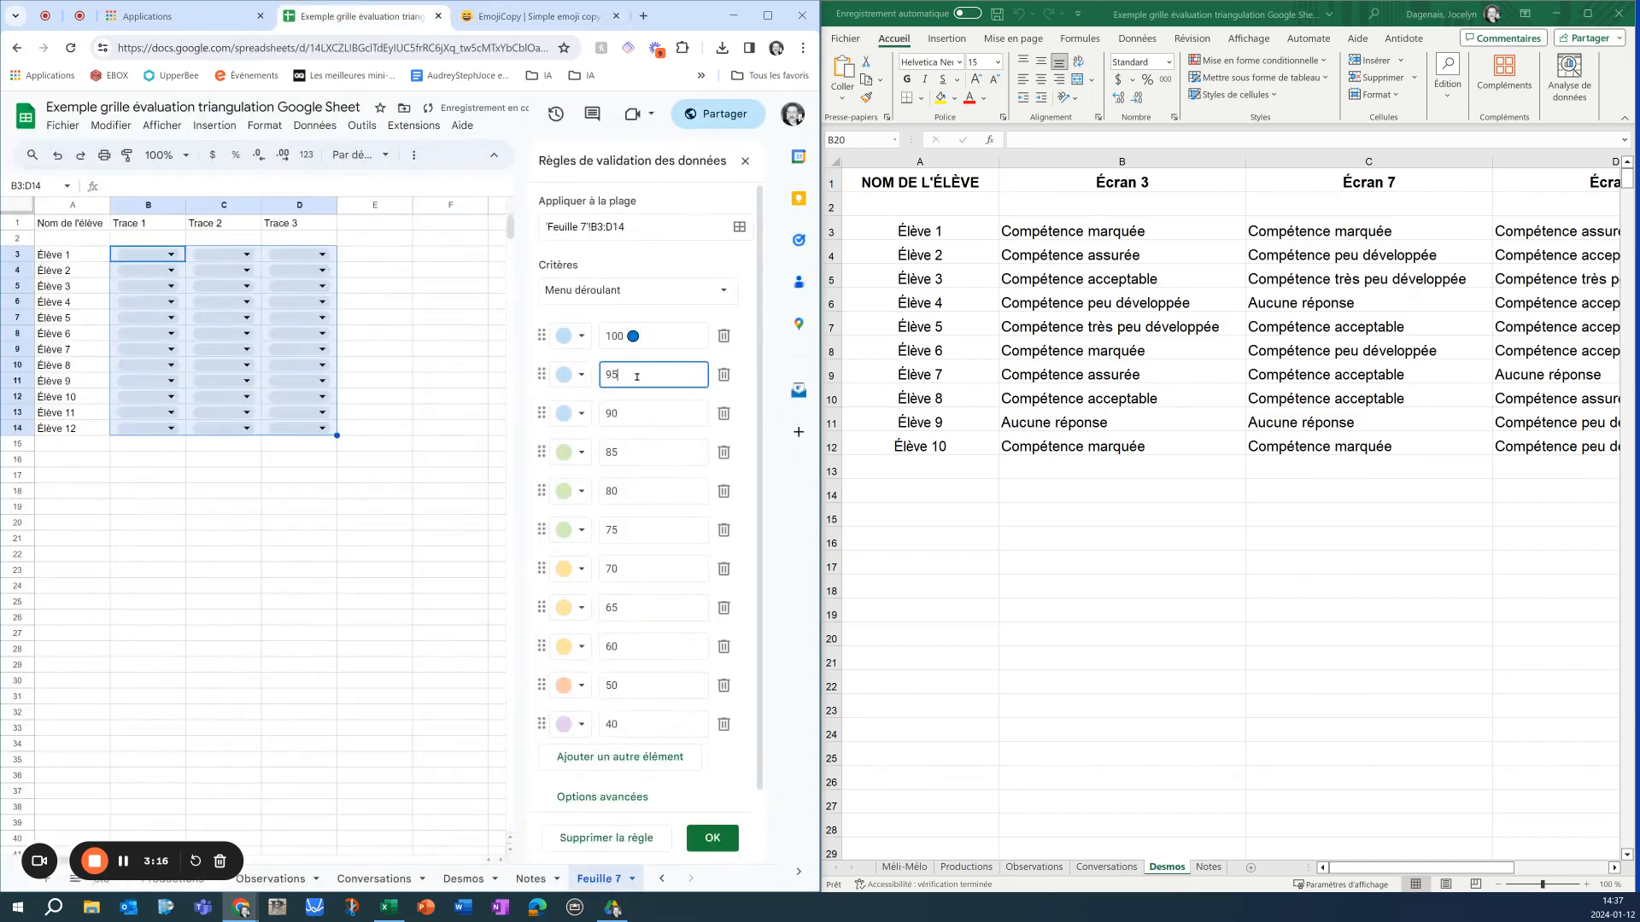
key("ctrl+v")
left_click(649, 415)
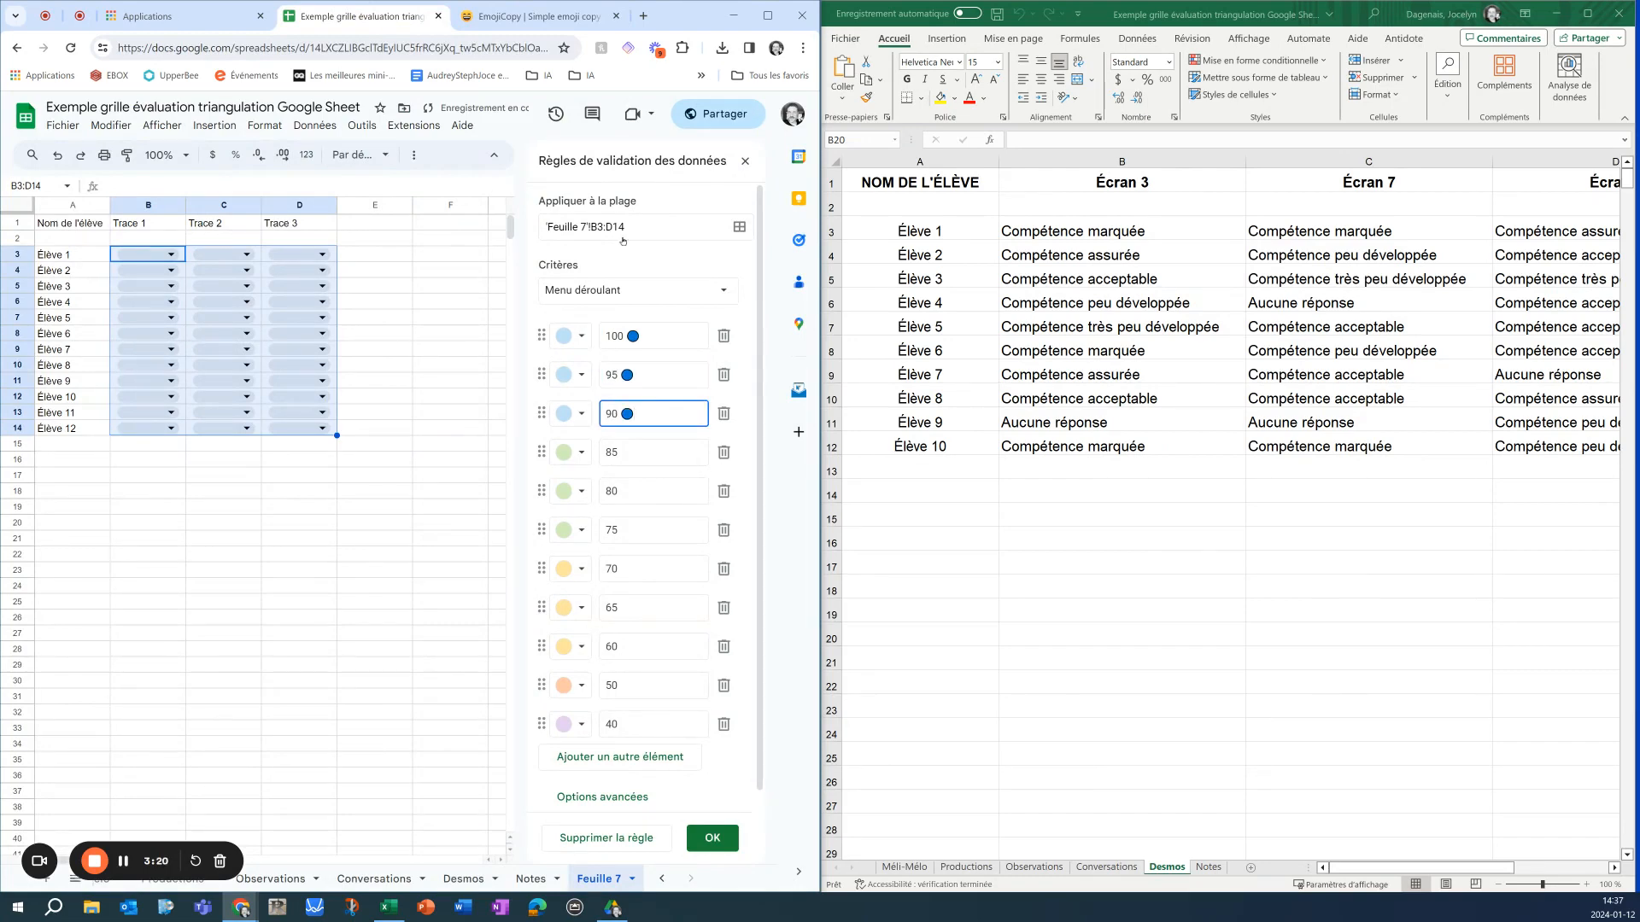
Copy the green circle from EmojiCopy and add it after dropdown options 85, 80 and 75 in Google Sheets
left_click(536, 16)
left_click(427, 472)
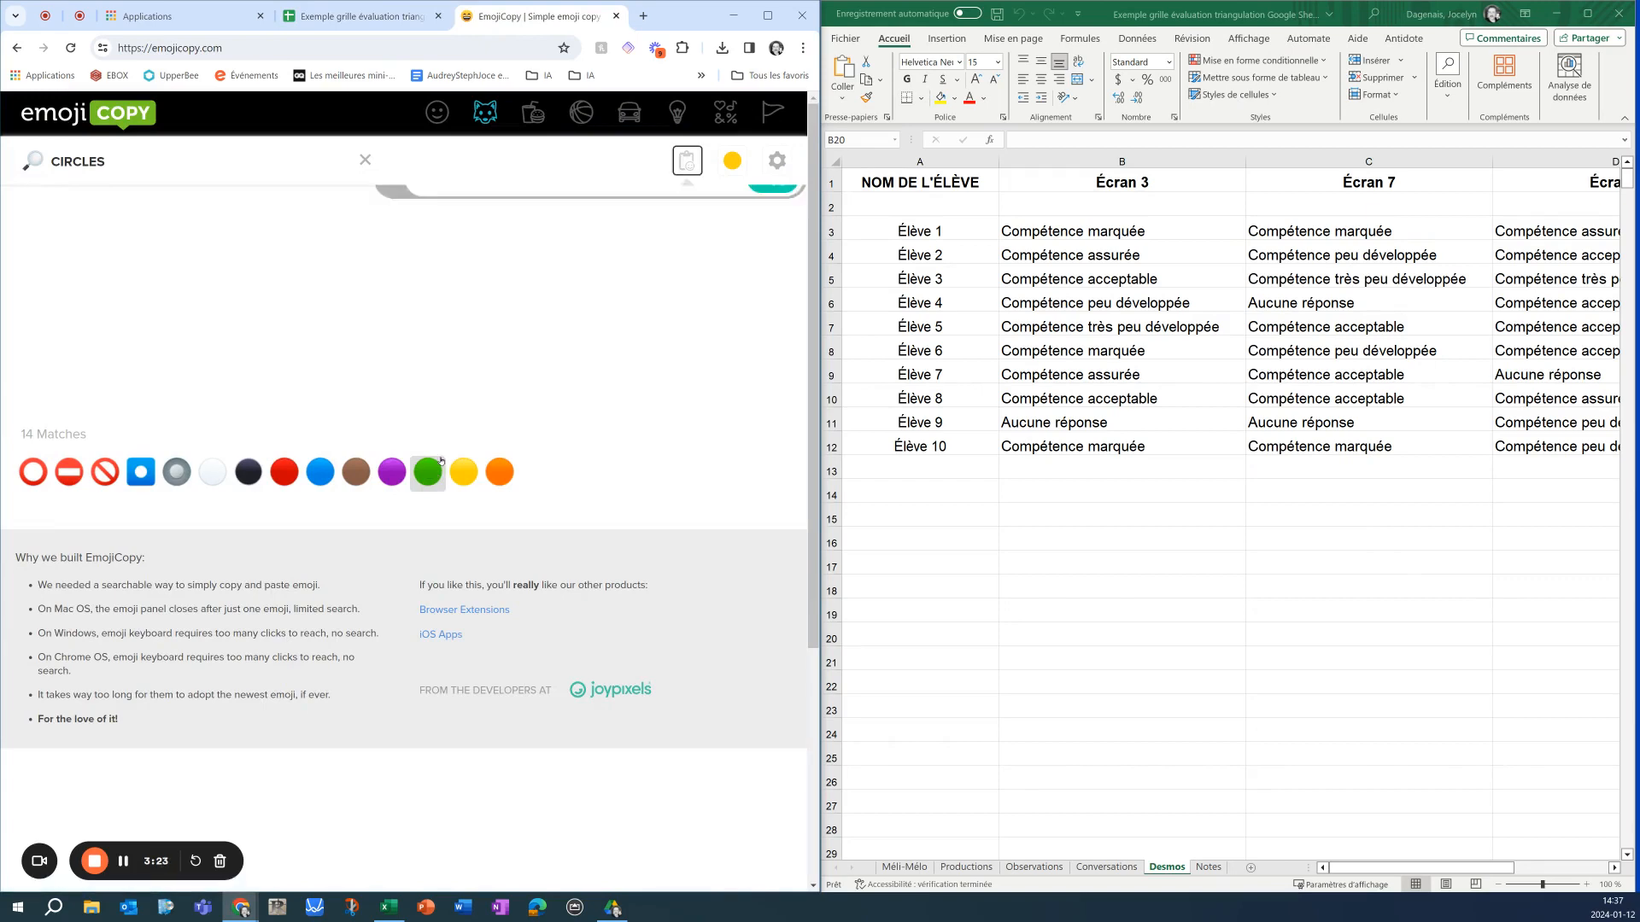
left_click(359, 16)
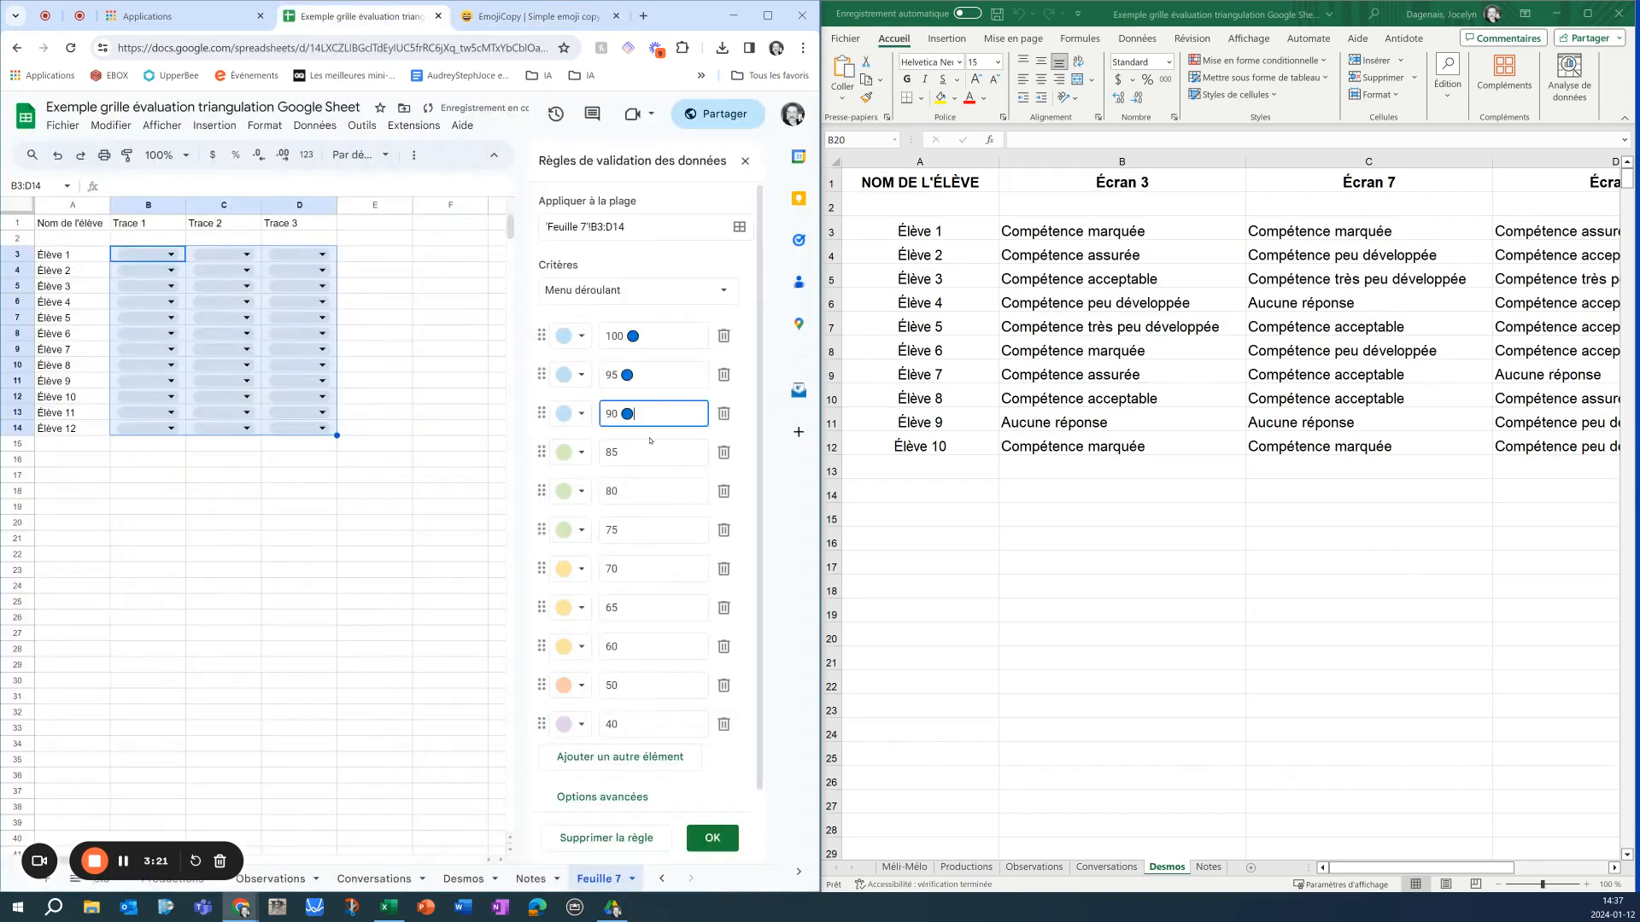
left_click(652, 446)
key("ctrl+v")
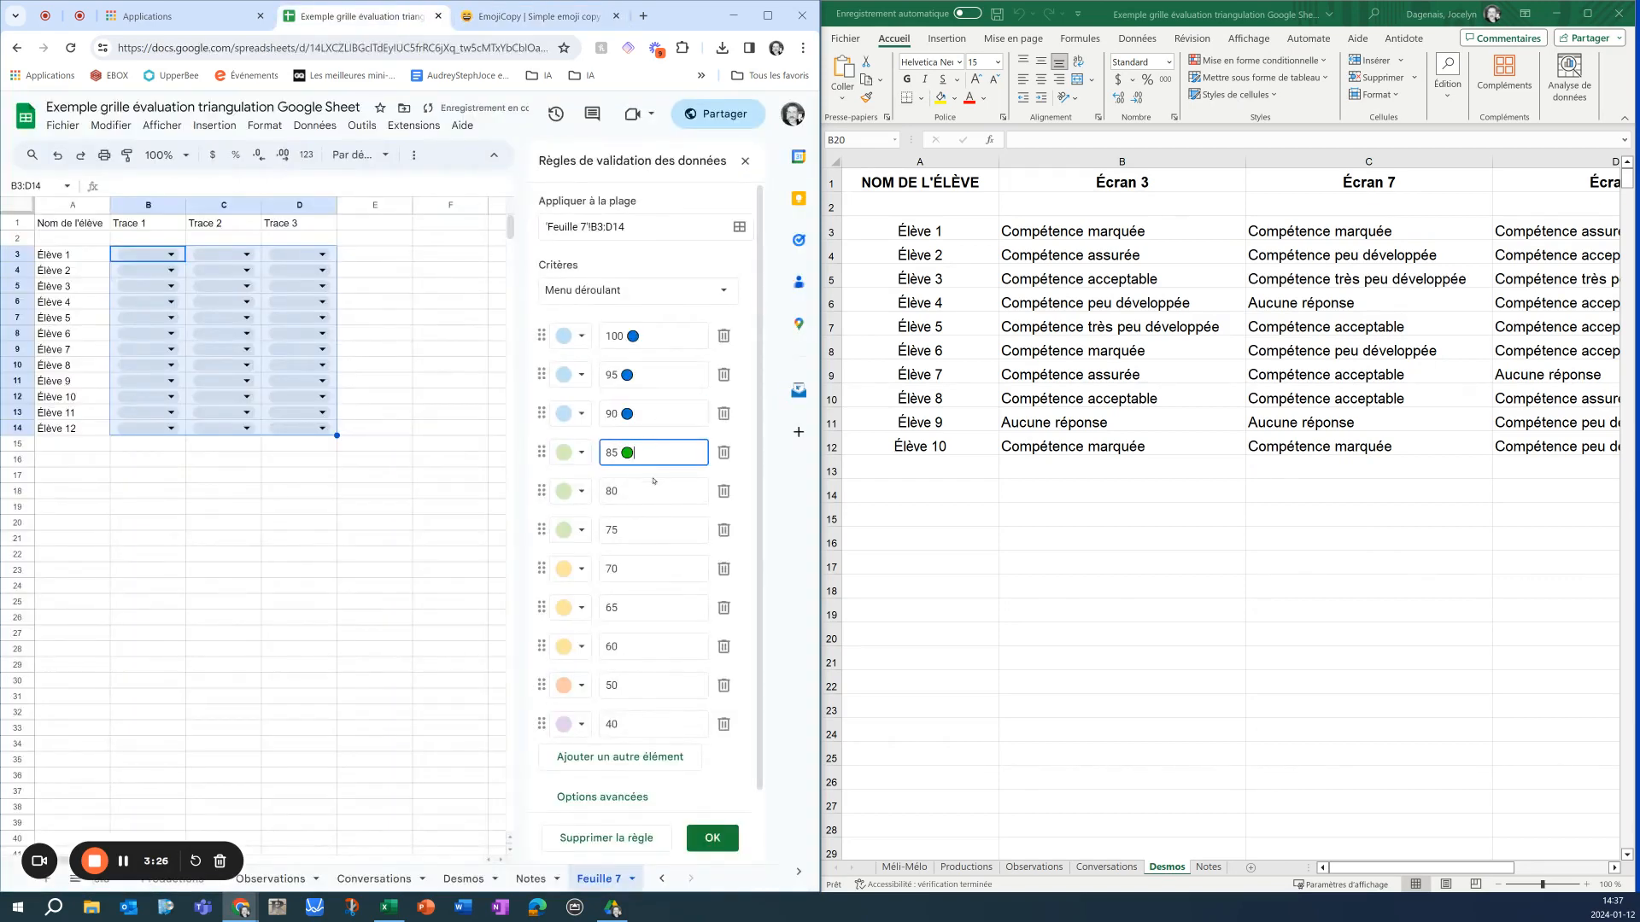
left_click(654, 484)
key("ctrl+v")
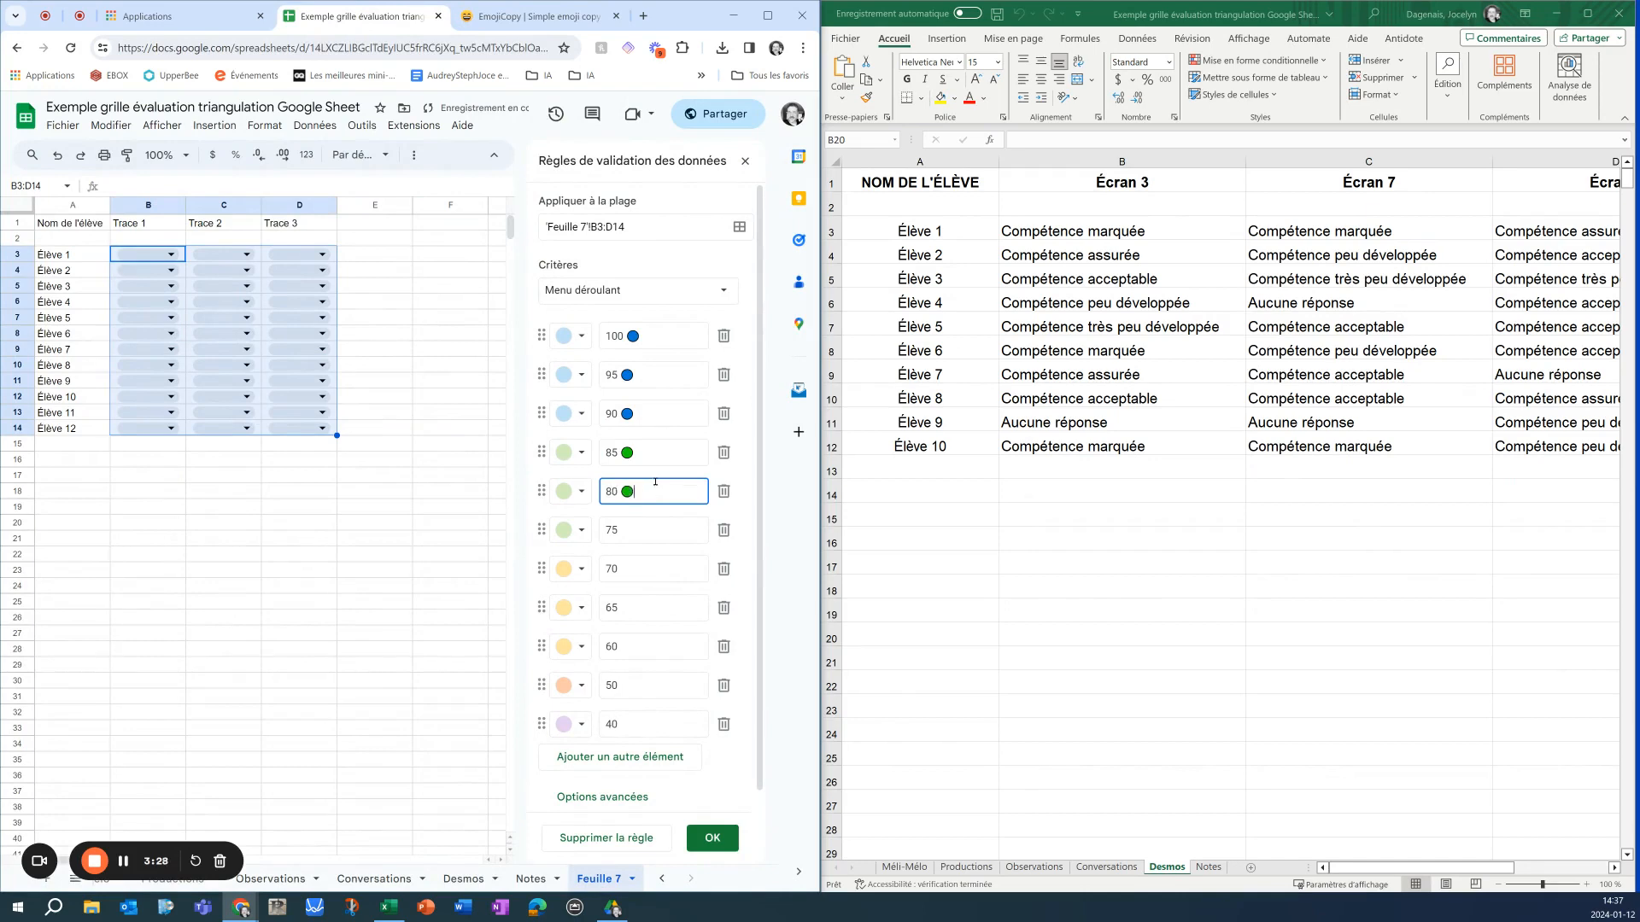
left_click(647, 528)
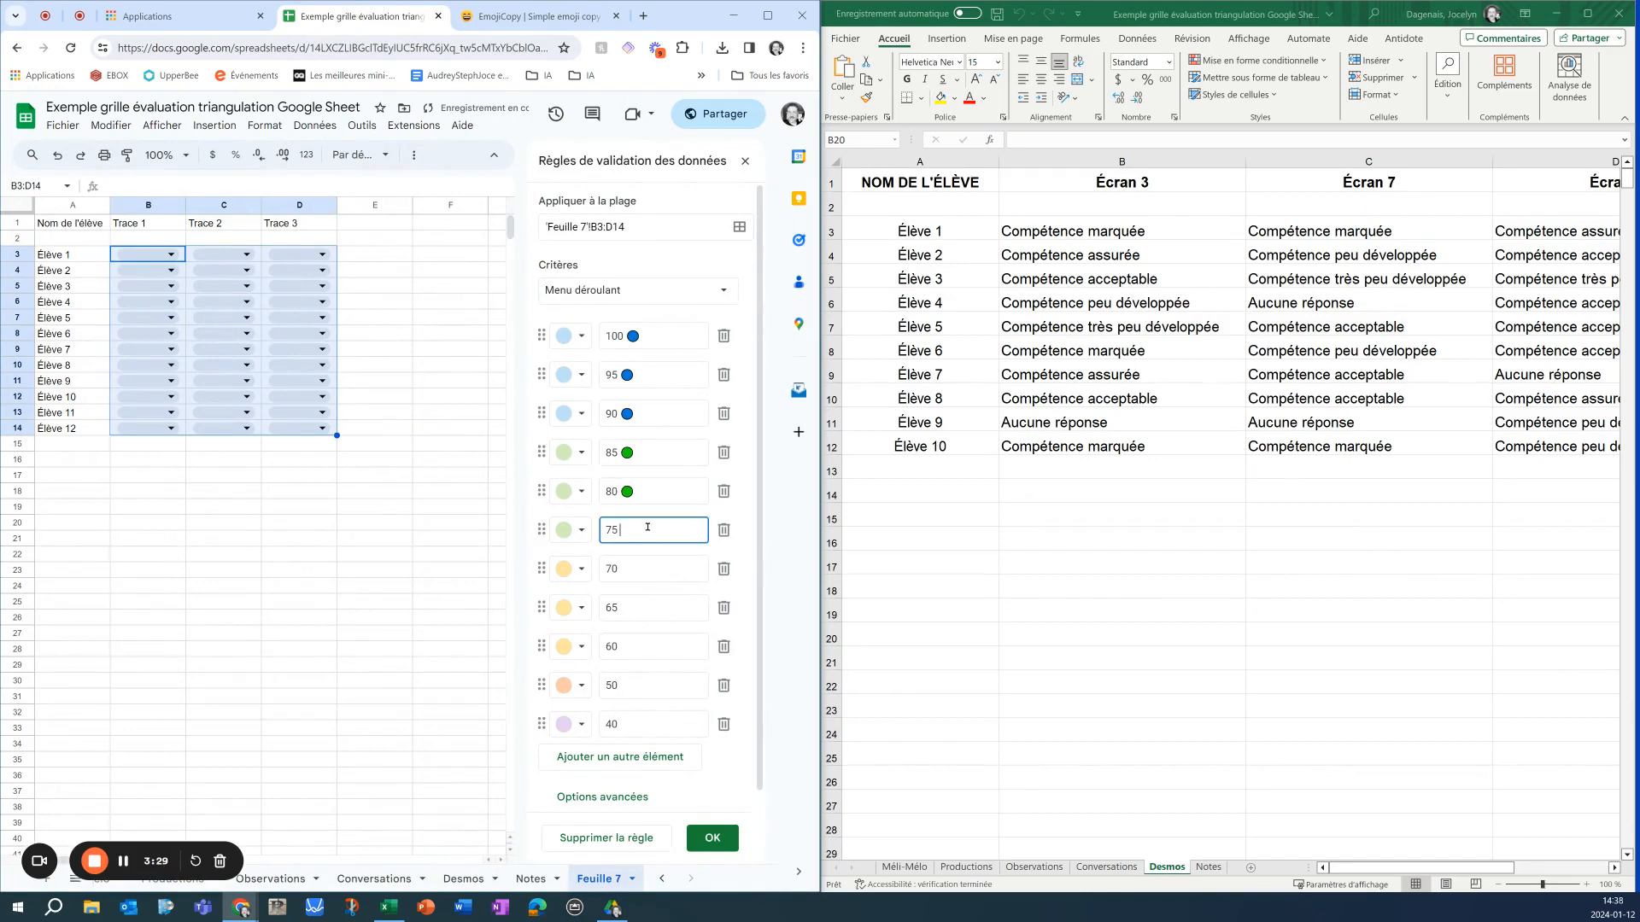
Copy the yellow circle from EmojiCopy and add it after dropdown options 70, 65 and 60 in Google Sheets
left_click(637, 568)
left_click(540, 17)
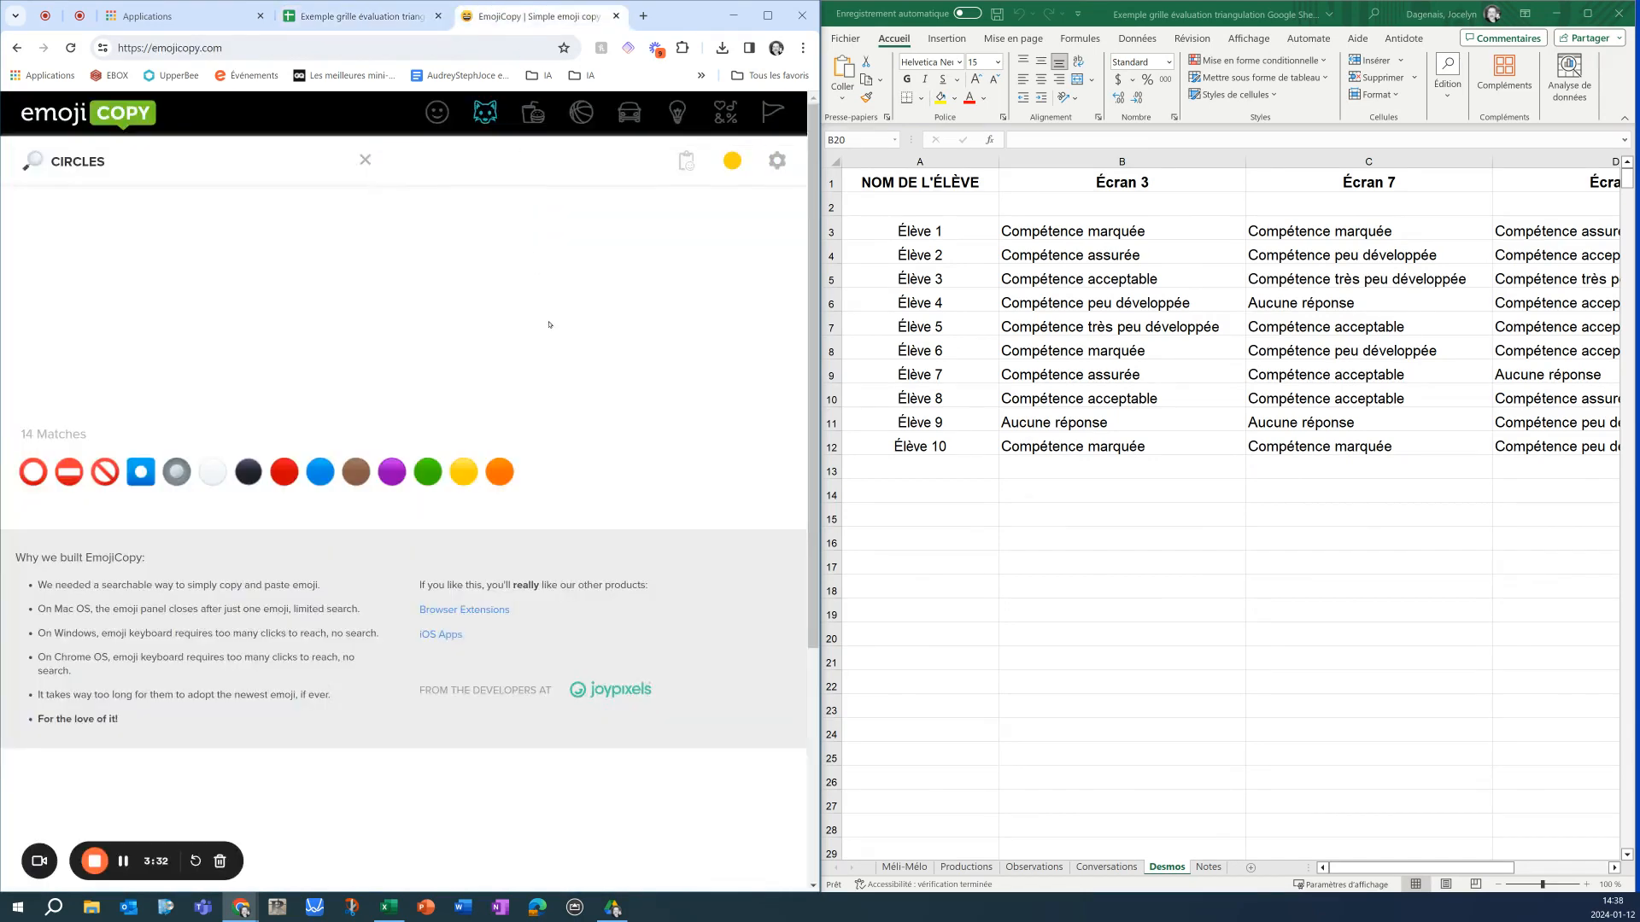
left_click(462, 474)
left_click(772, 206)
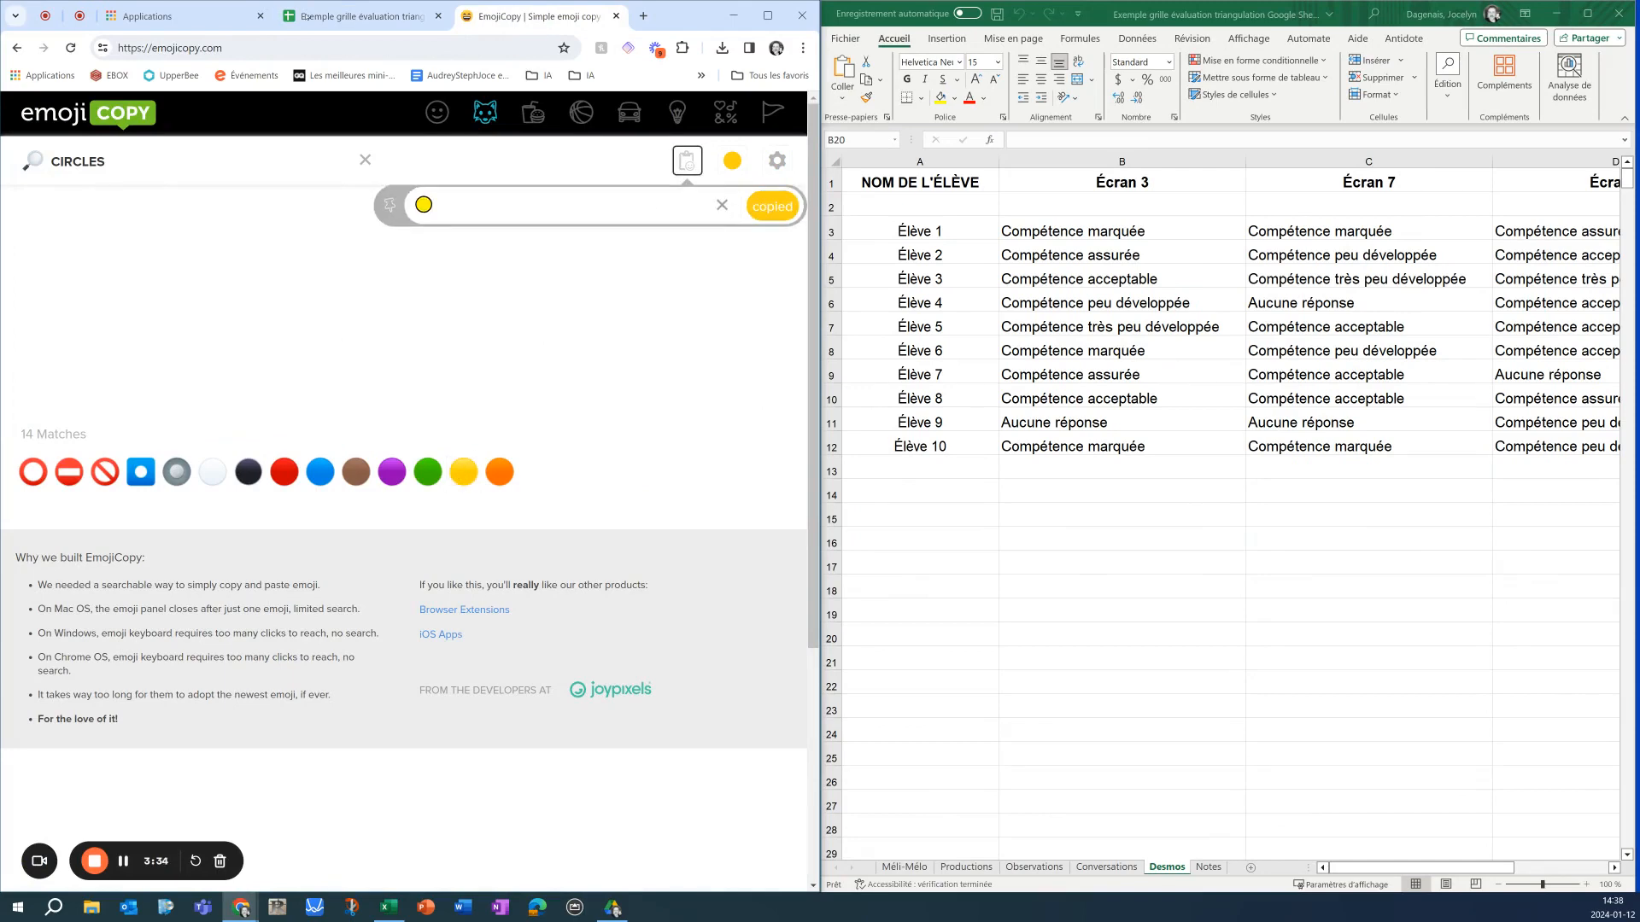
left_click(358, 16)
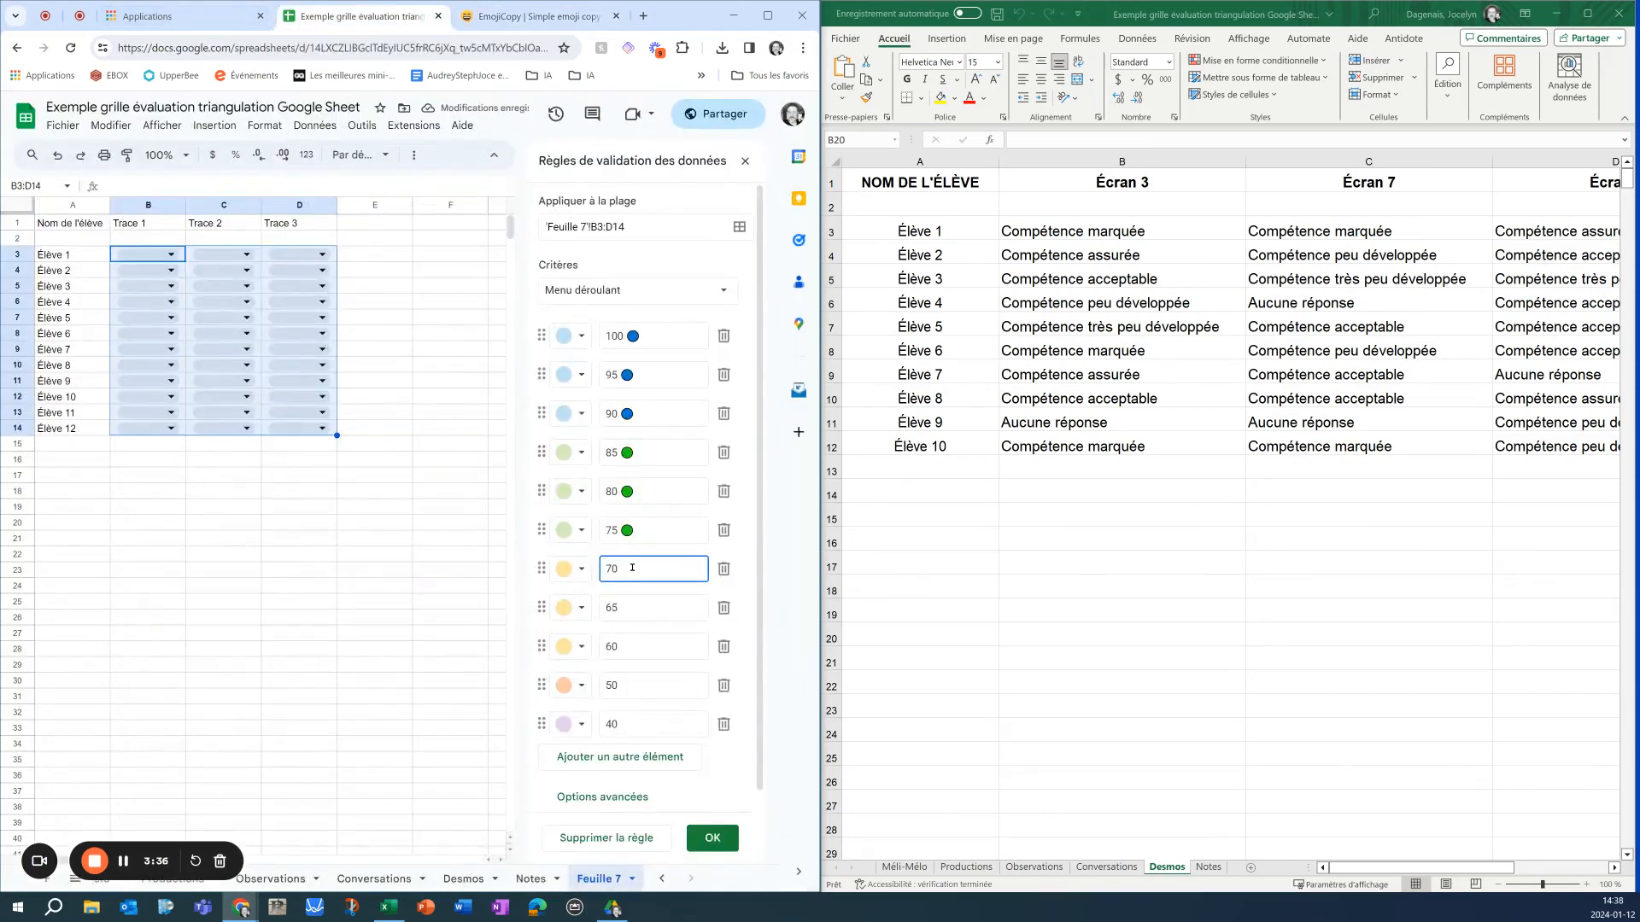
key("ctrl+v")
left_click(644, 615)
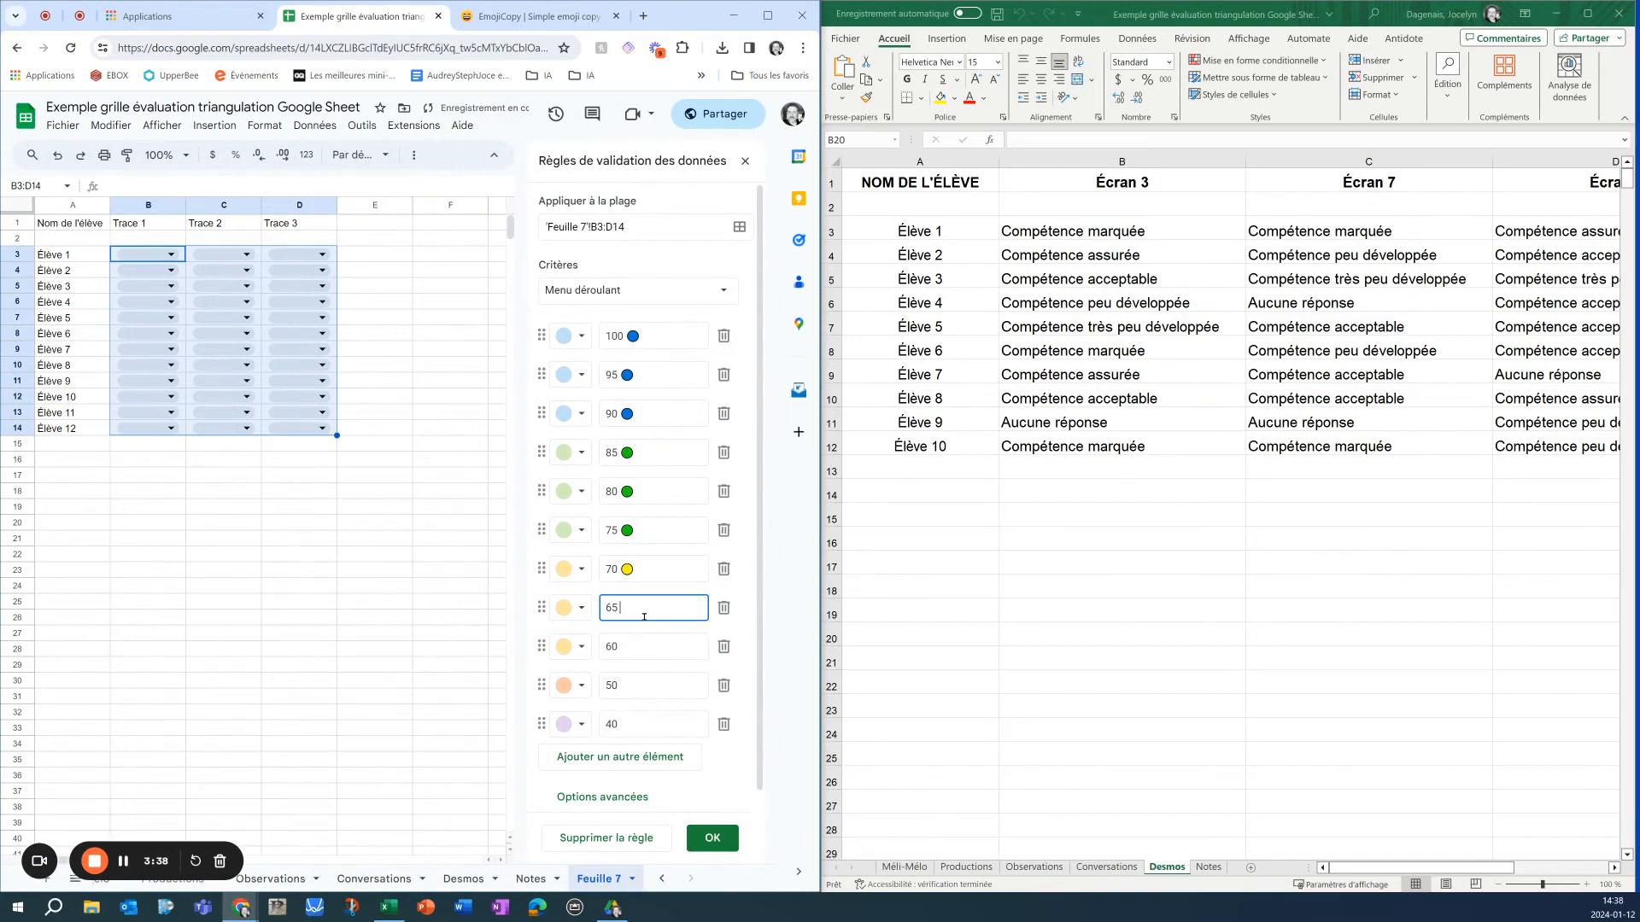
key("ctrl+v")
left_click(633, 653)
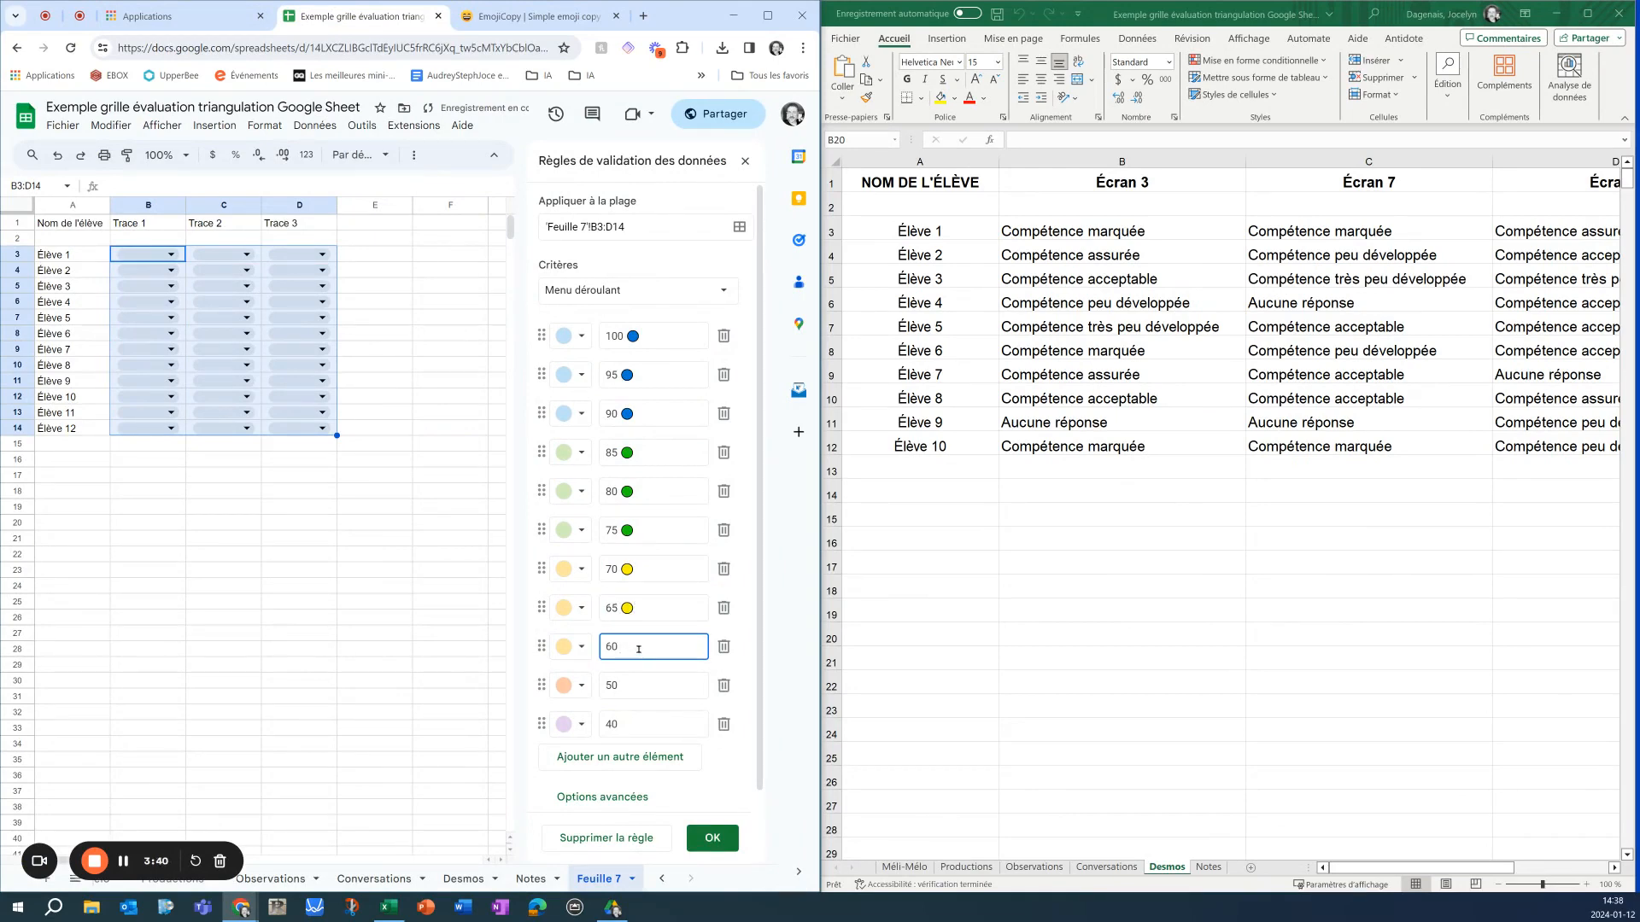
key("ctrl+v")
left_click(642, 690)
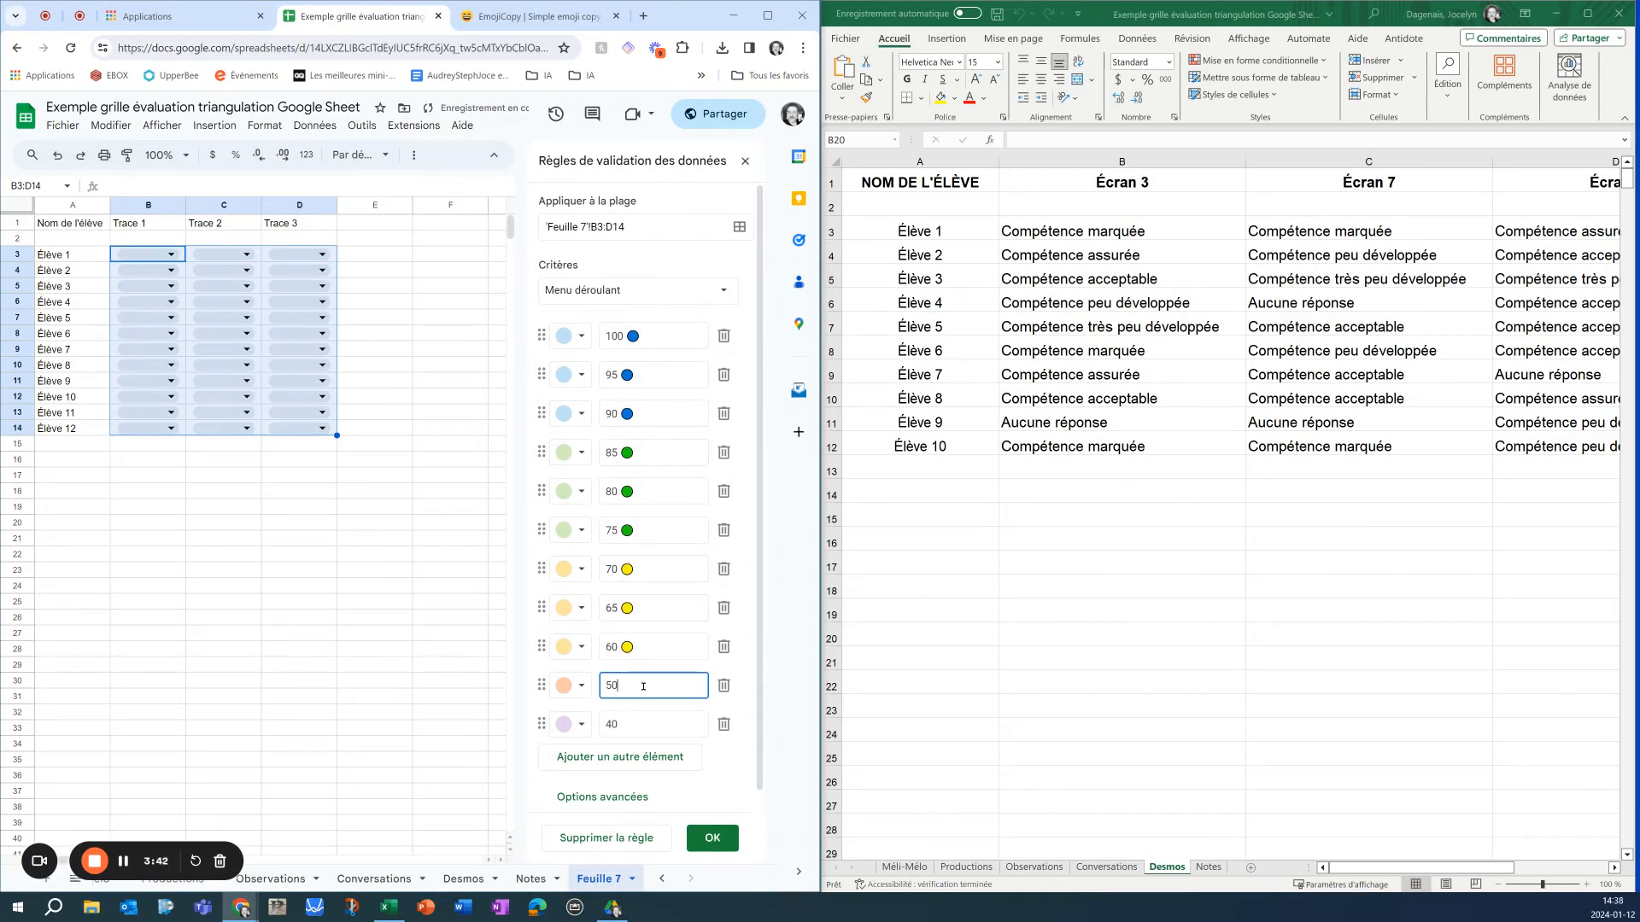
key("ctrl+v")
left_click(658, 730)
key("ctrl+v")
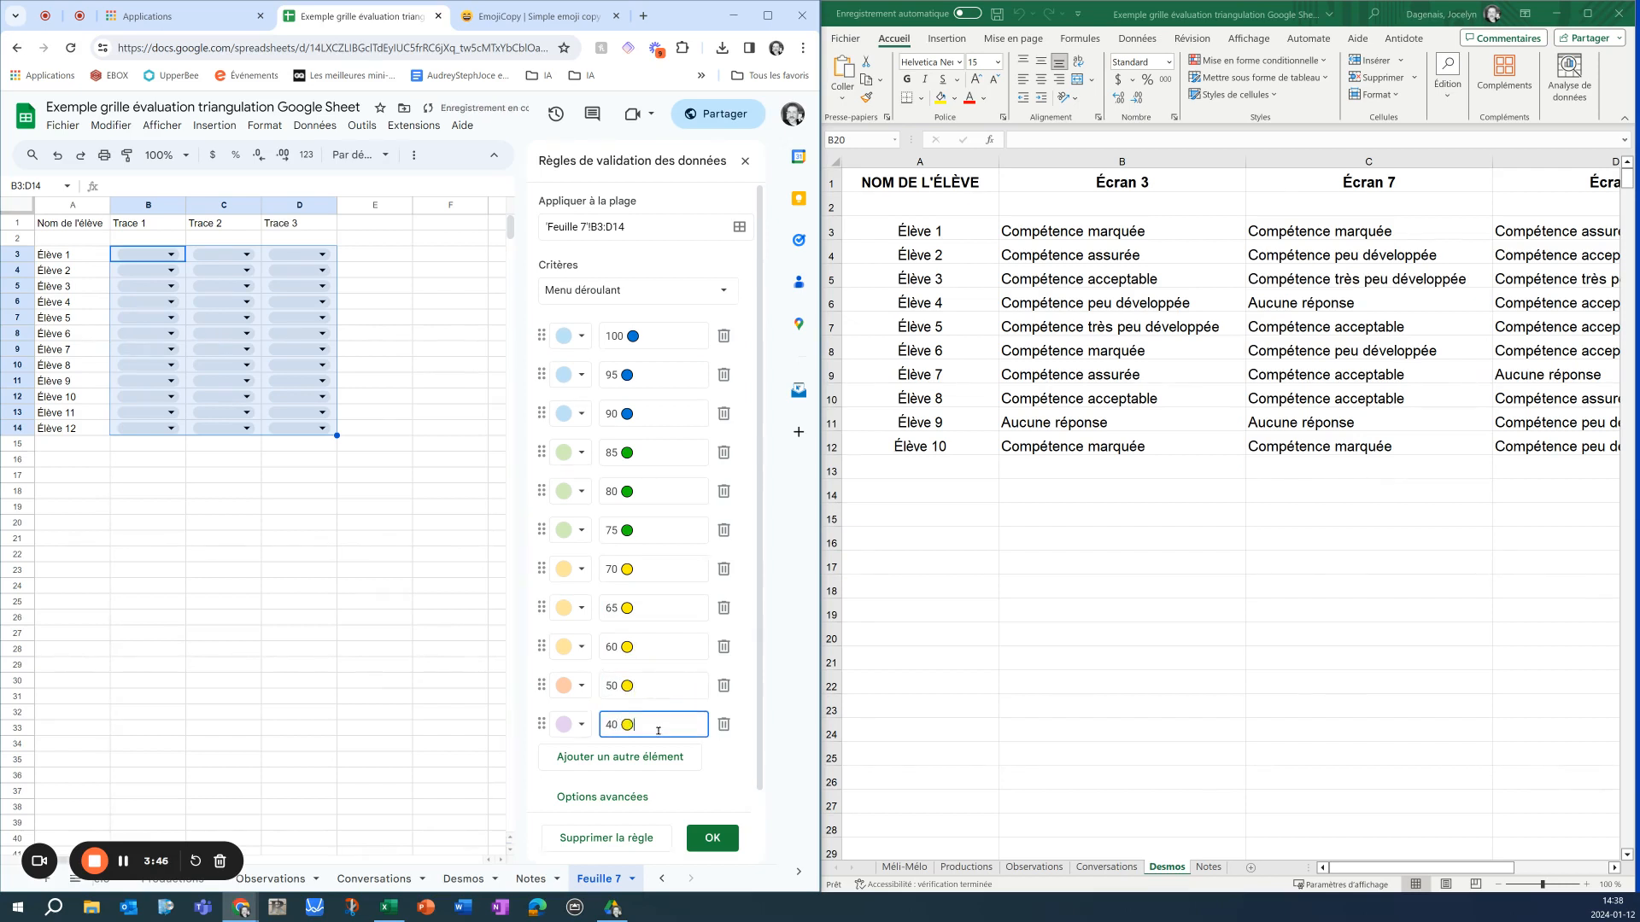
left_click(648, 684)
key("BackSpace")
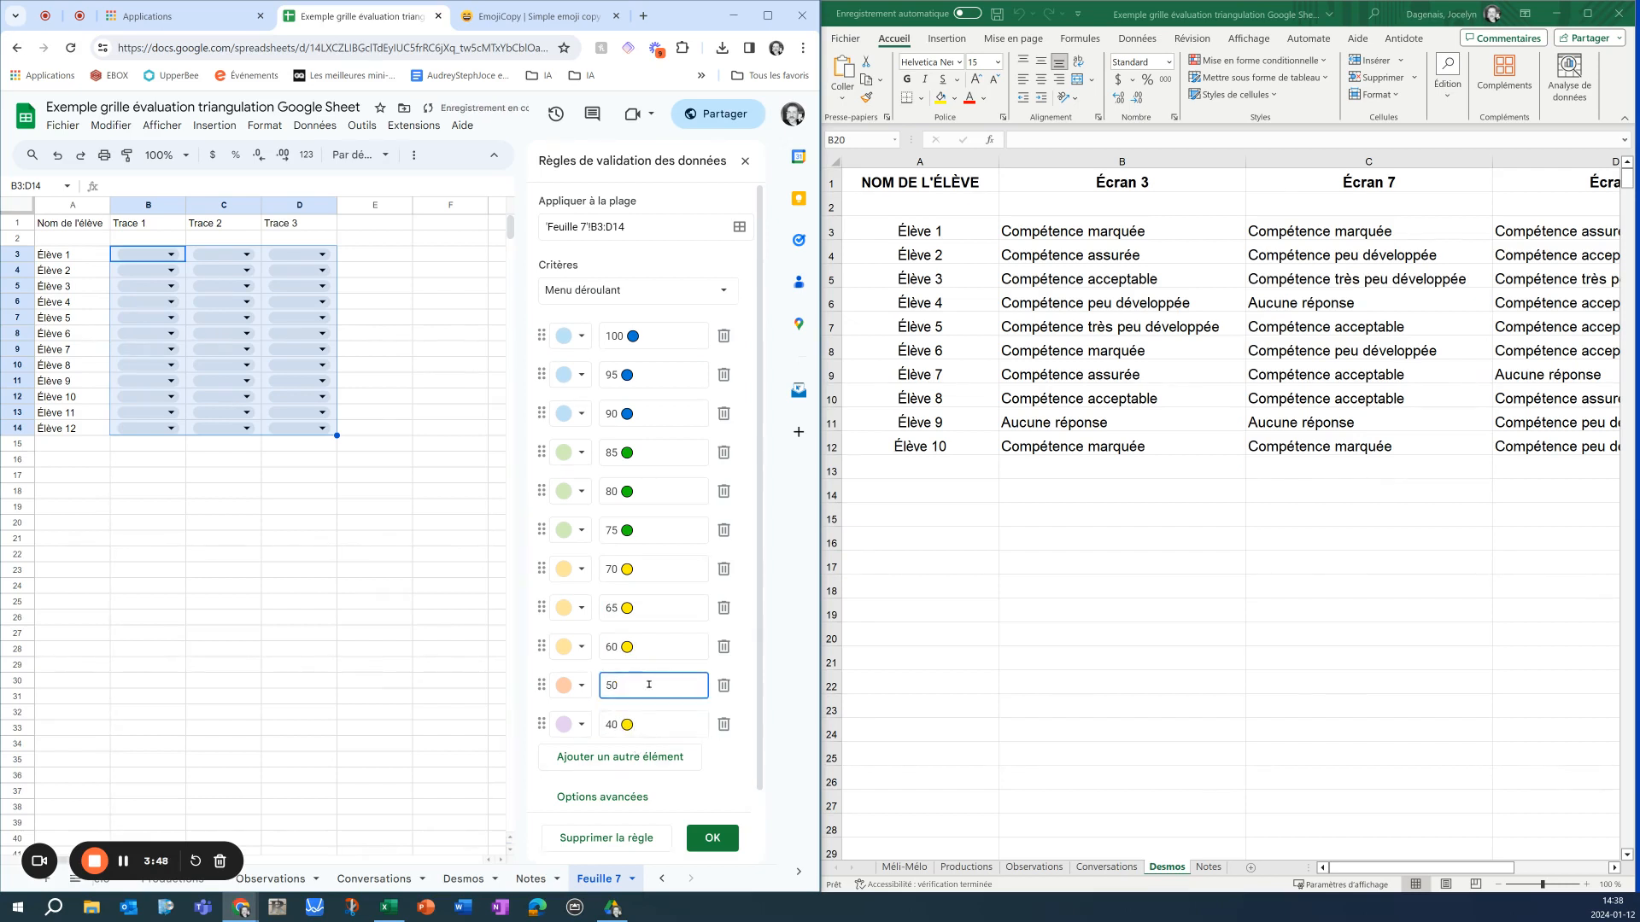
left_click(655, 722)
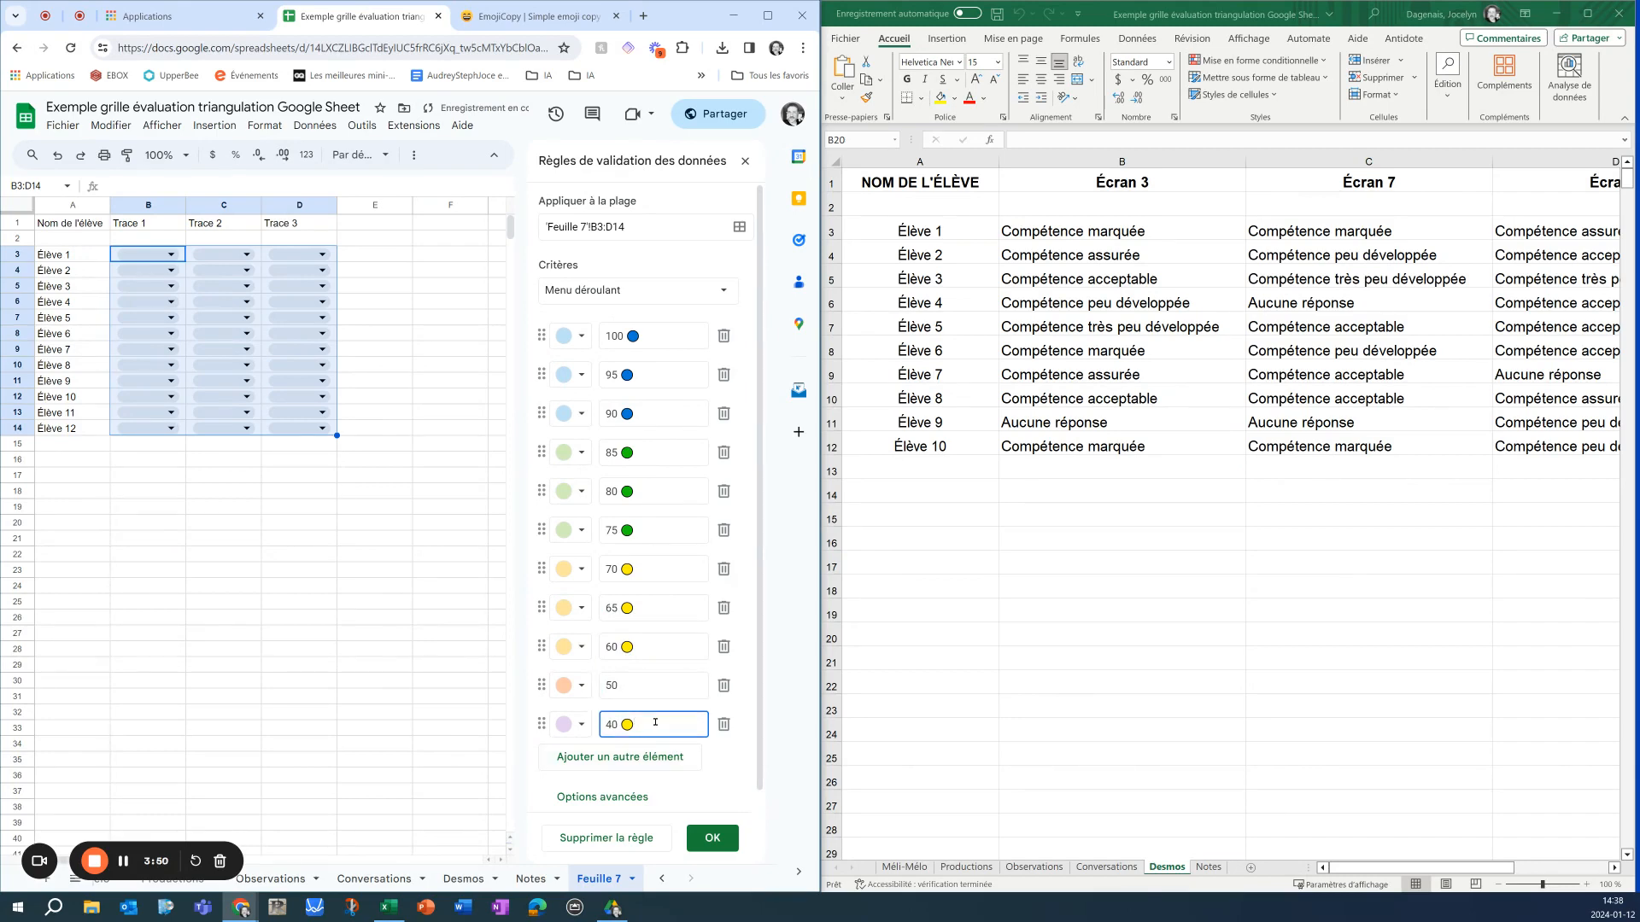
key("BackSpace")
Copy the orange circle from EmojiCopy and add it after dropdown option 50 in Google Sheets
left_click(529, 16)
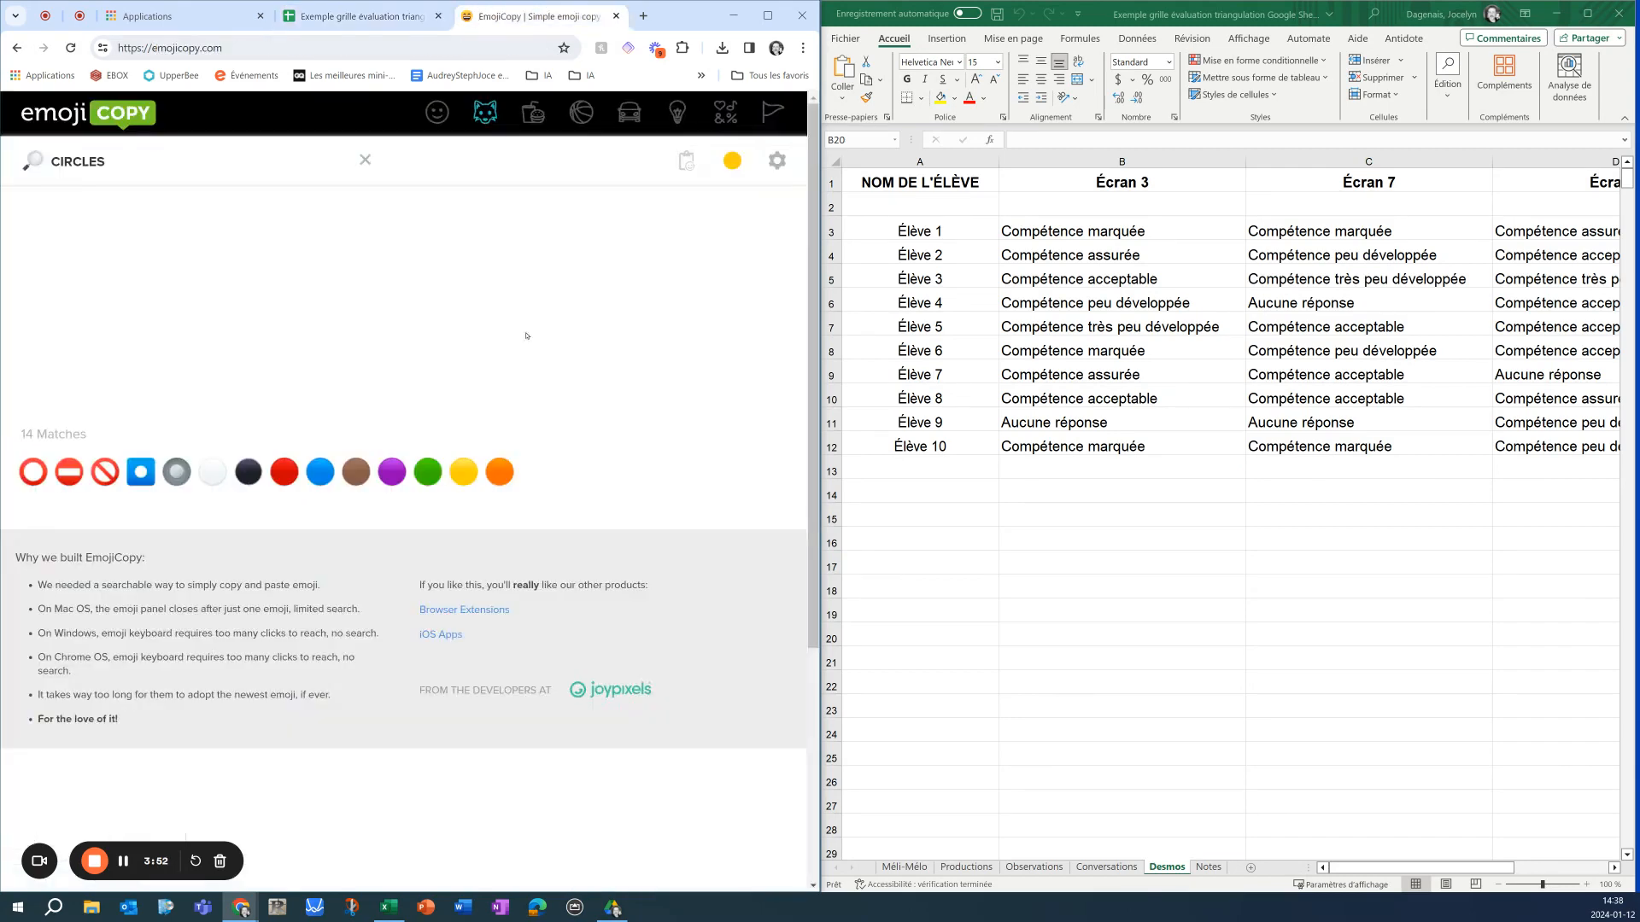
left_click(500, 471)
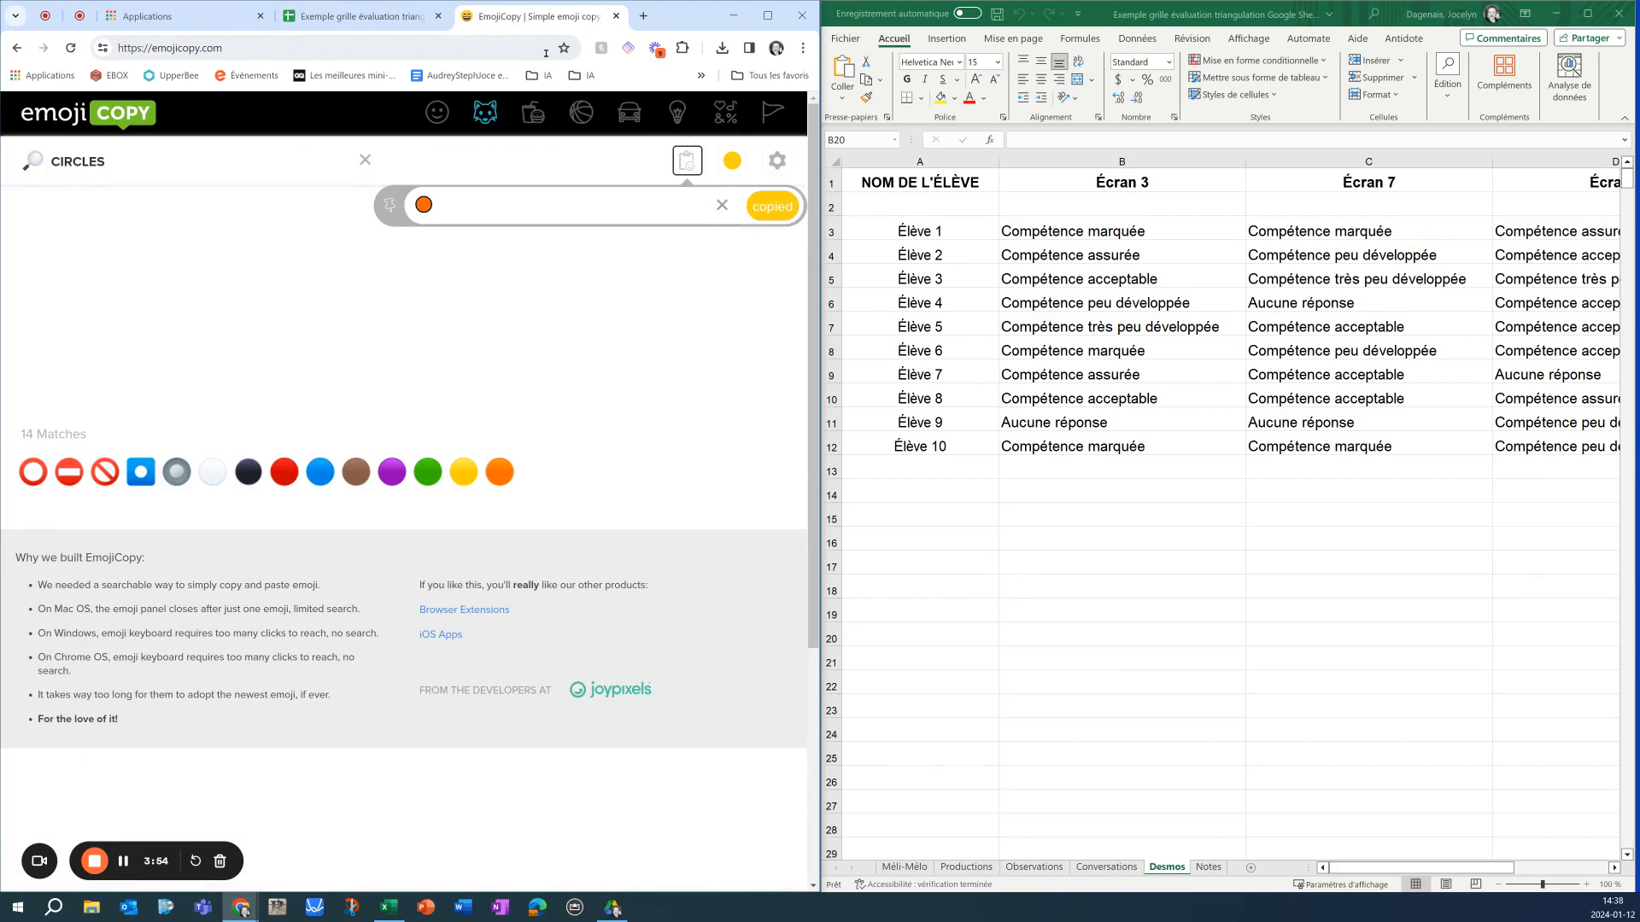
left_click(379, 14)
left_click(630, 684)
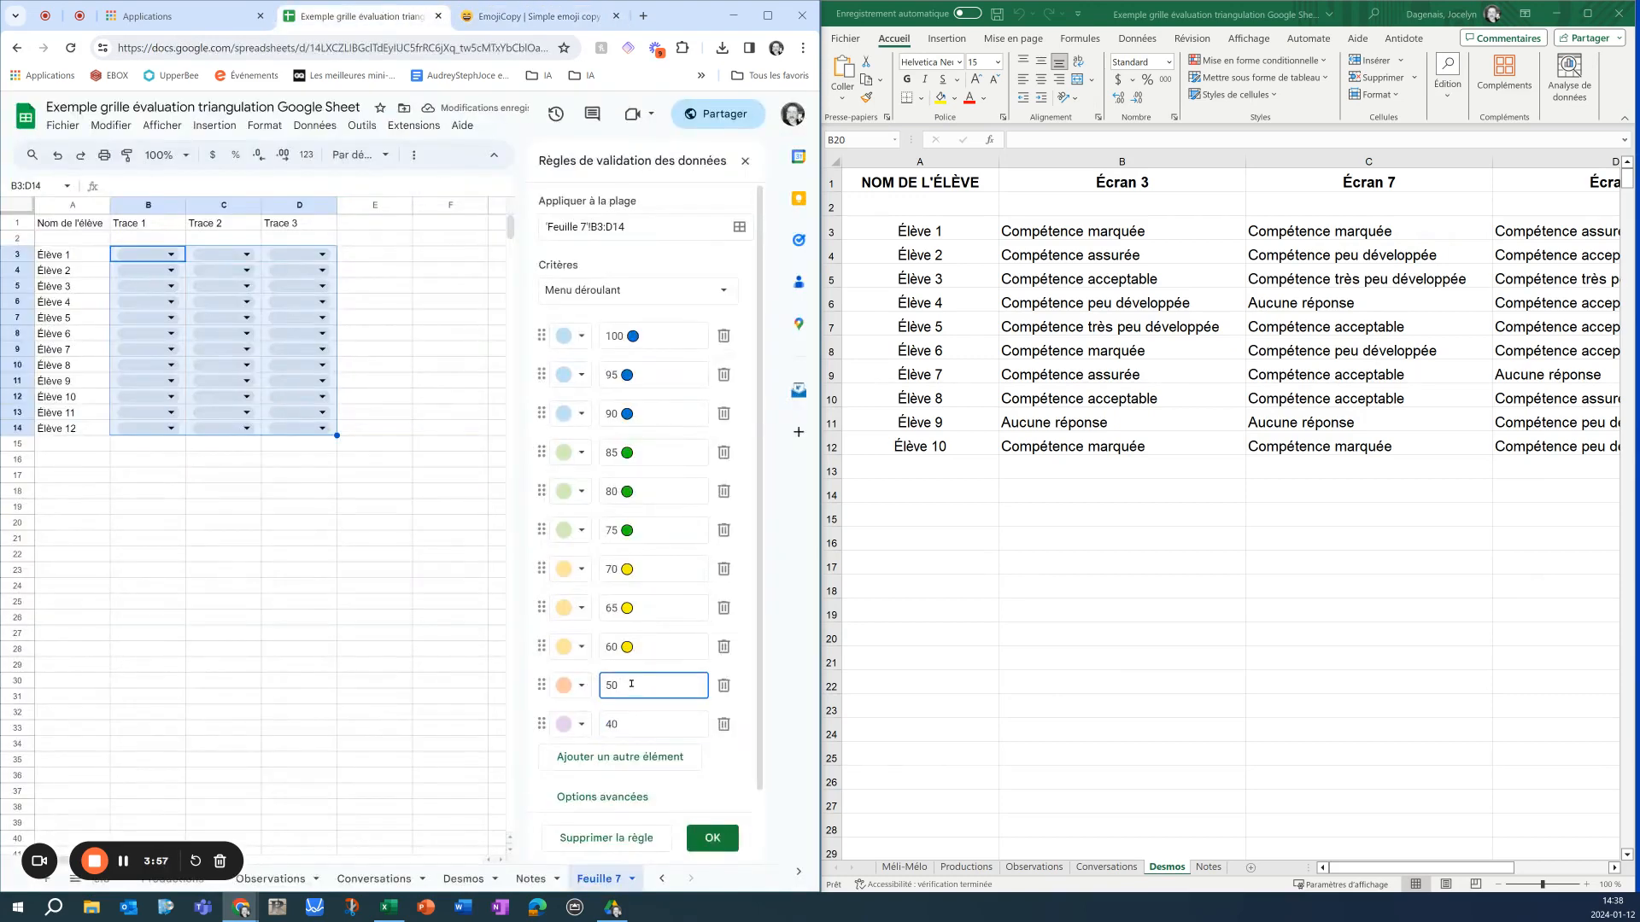
type("🟠")
Copy the purple circle from EmojiCopy, add it after dropdown option 40 in Google Sheets, and save the validation rule
left_click(651, 726)
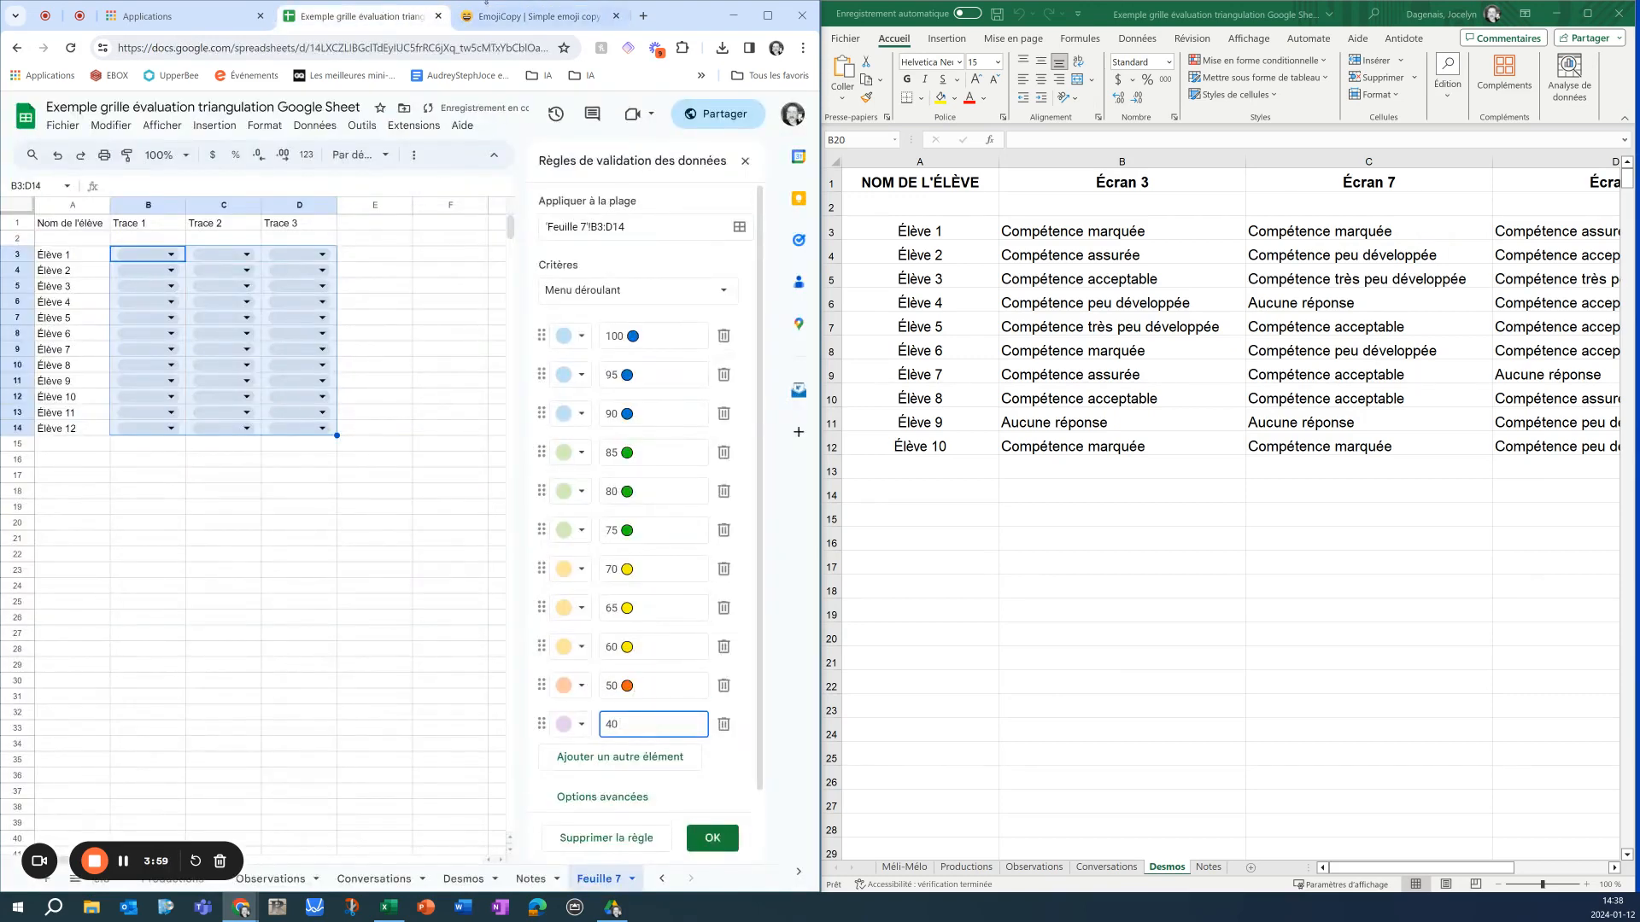
left_click(521, 16)
left_click(396, 467)
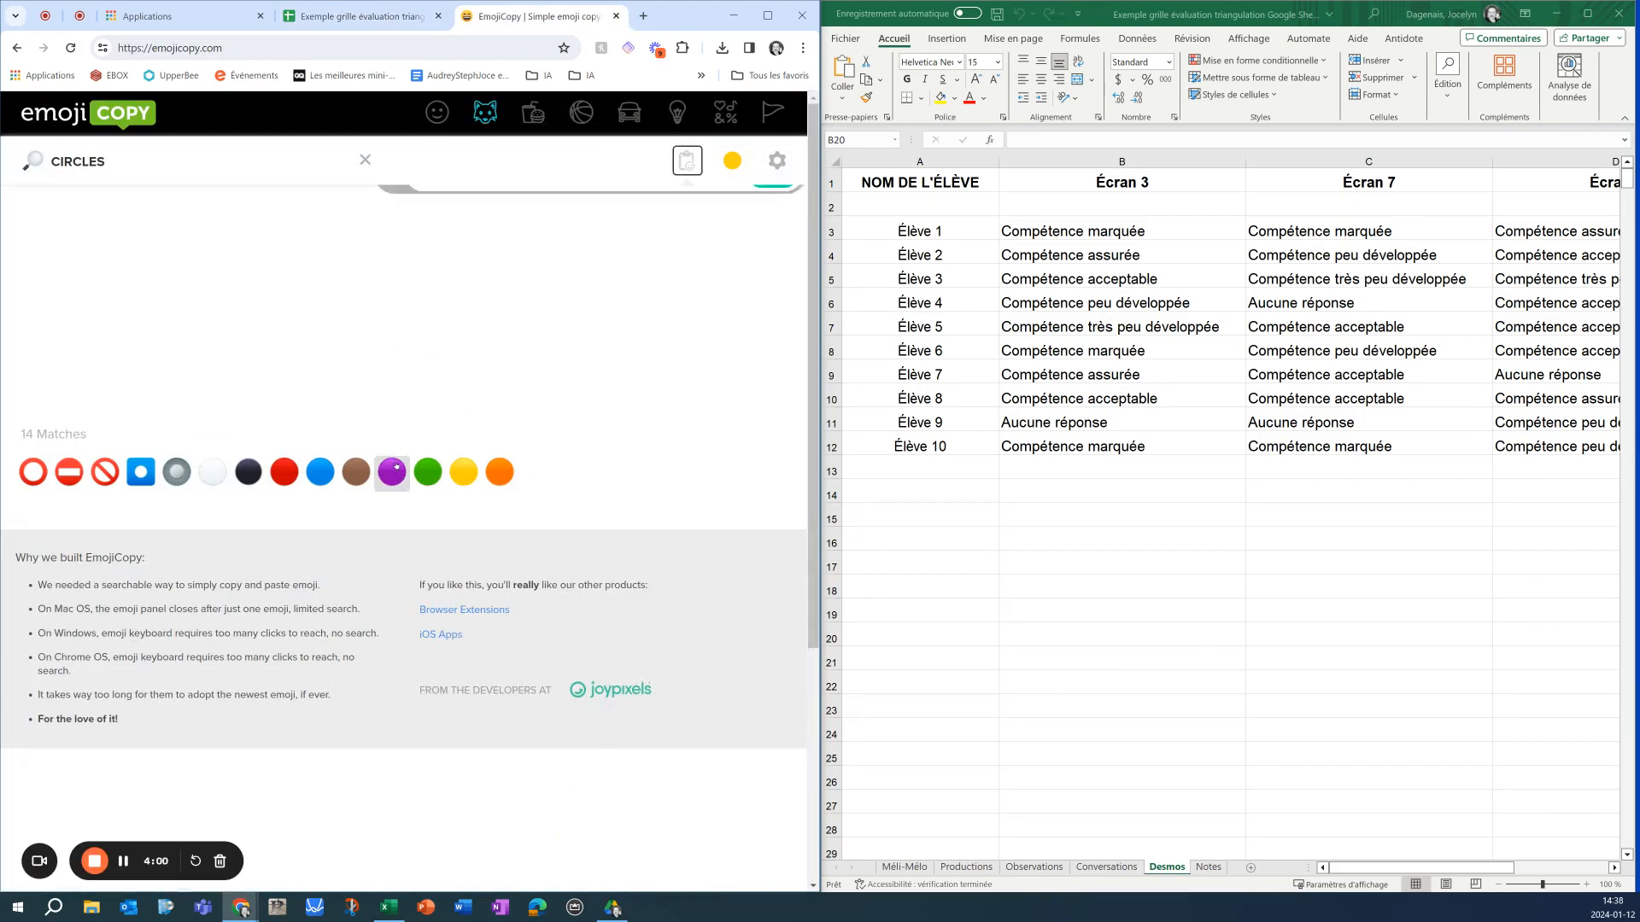
left_click(359, 15)
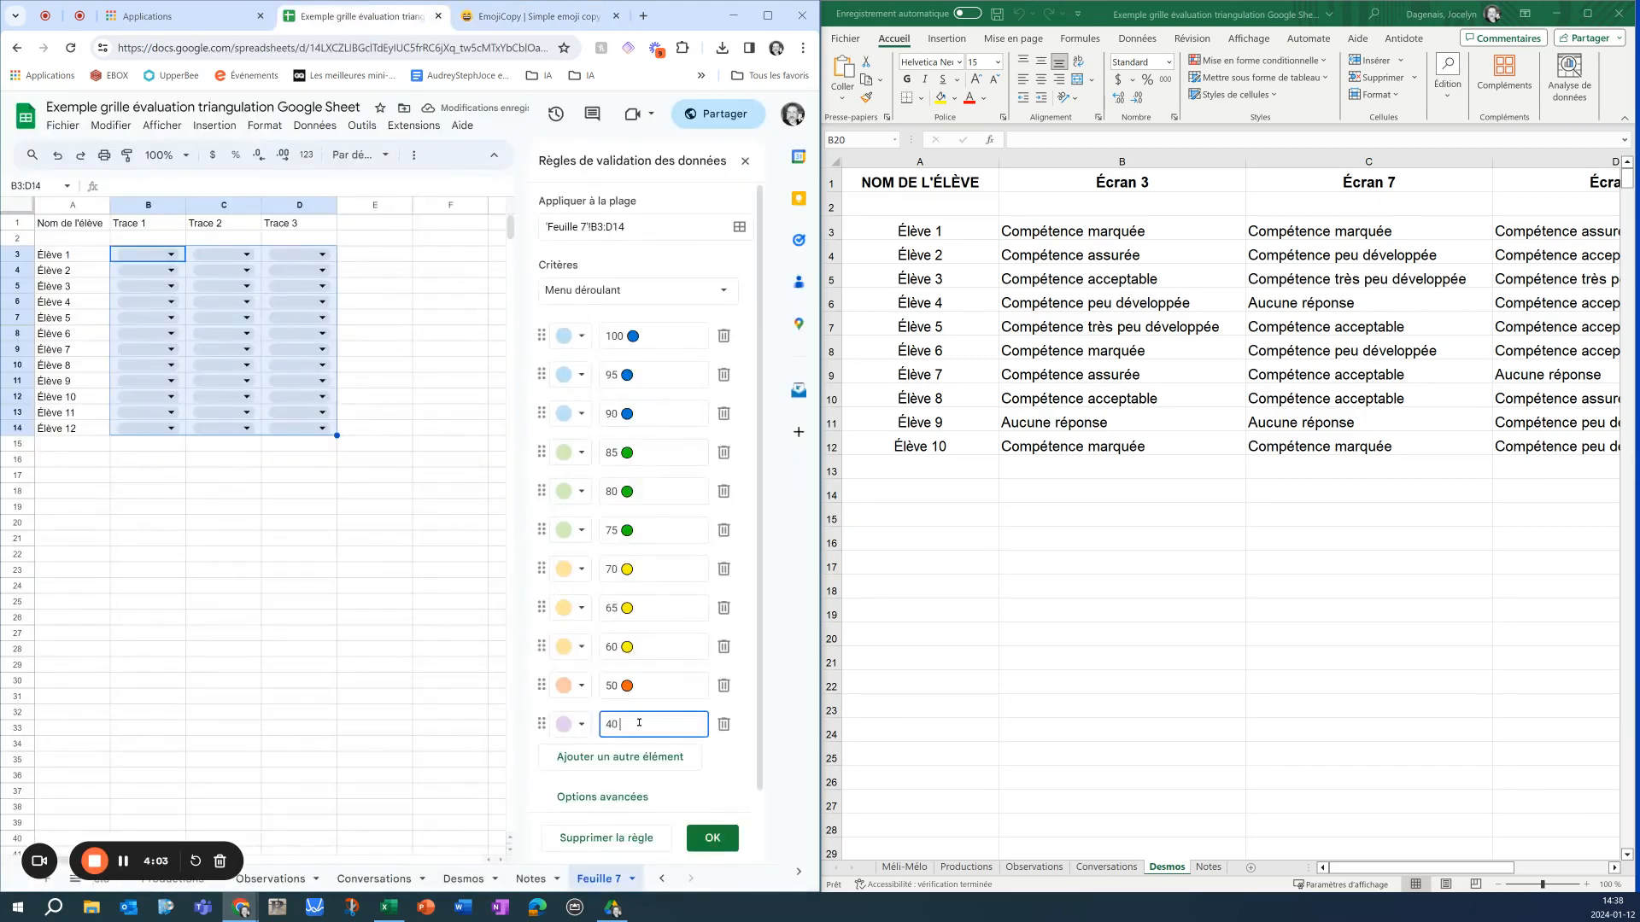
key("ctrl+v")
left_click(713, 838)
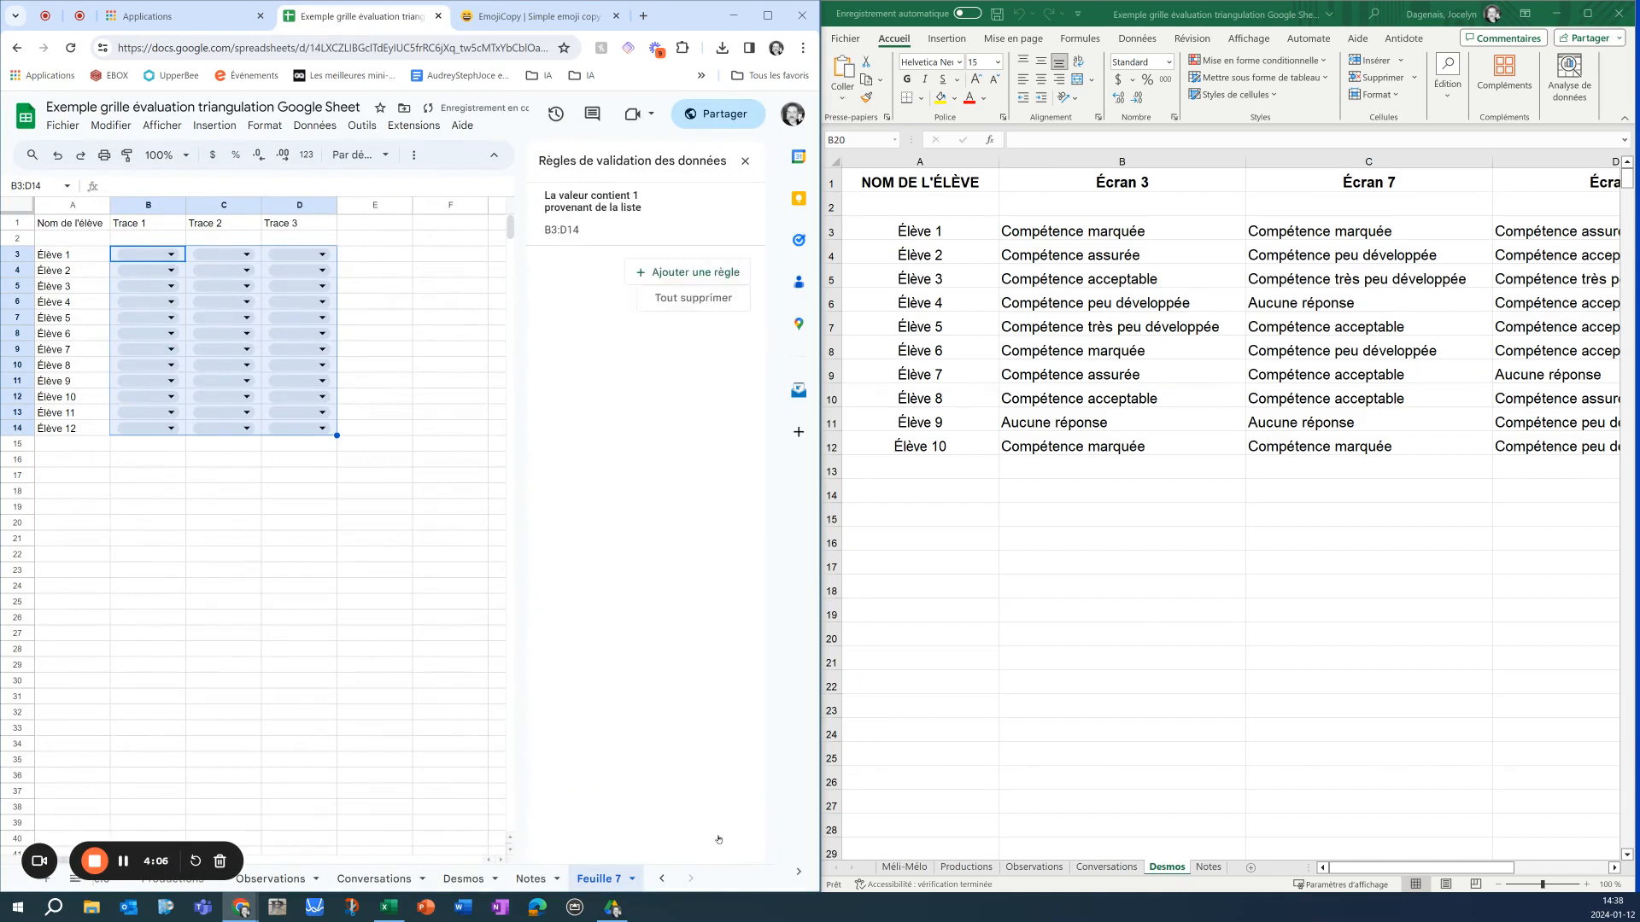
Set the Trace 1 grades to 95 for Élève 1, 85 for Élève 2 and 75 for Élève 3
left_click(282, 525)
left_click(170, 255)
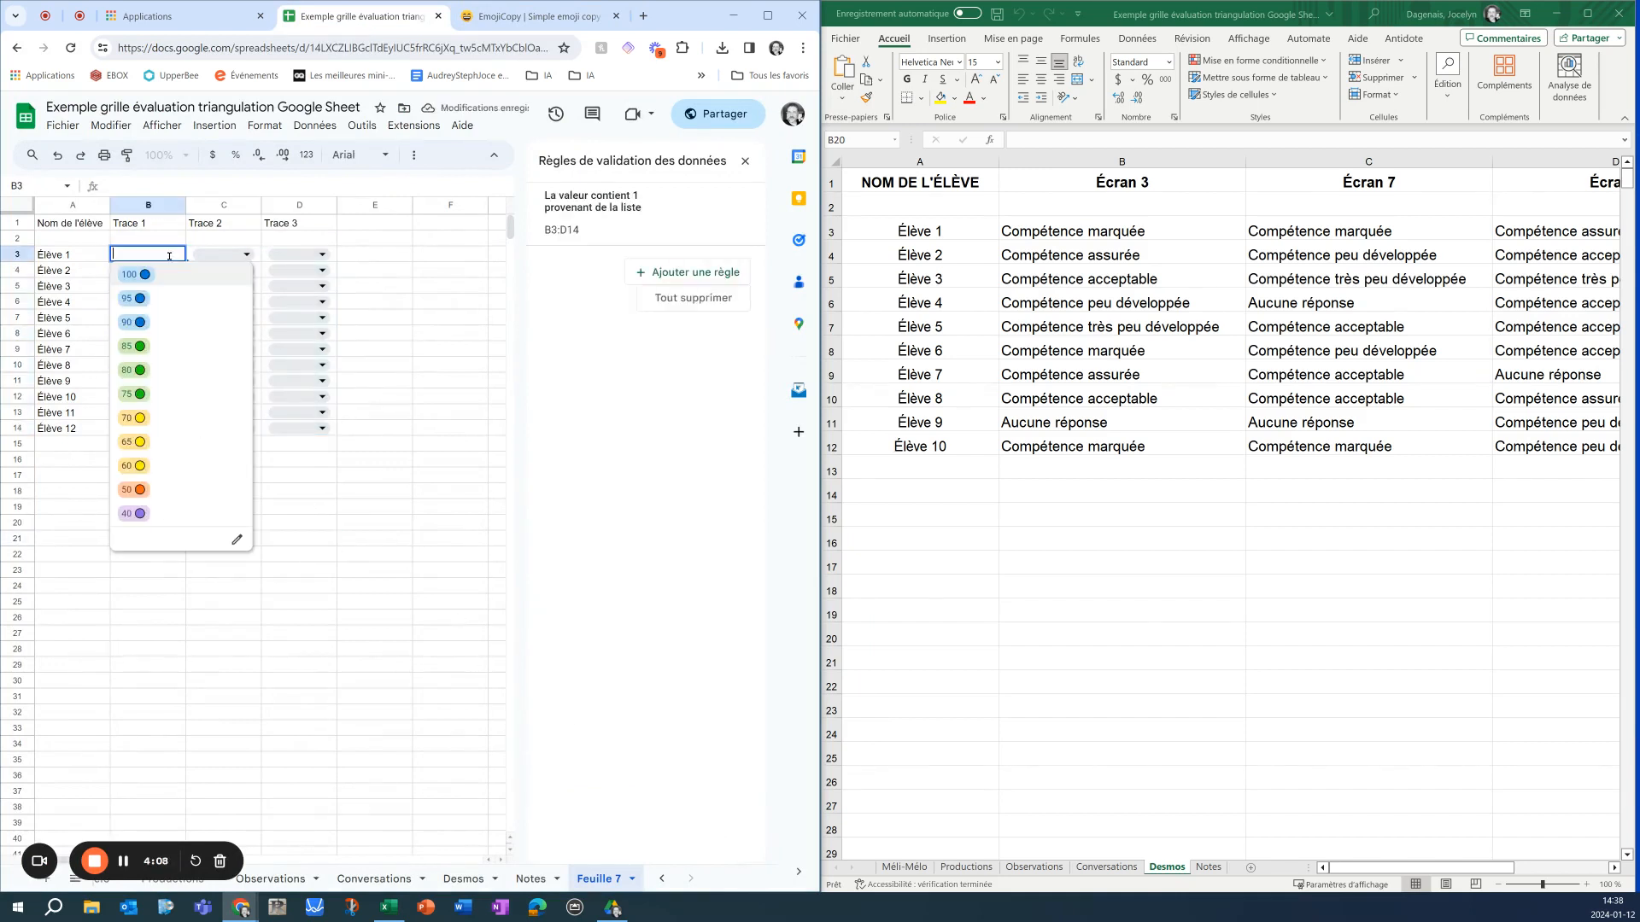
left_click(144, 298)
left_click(149, 274)
left_click(146, 350)
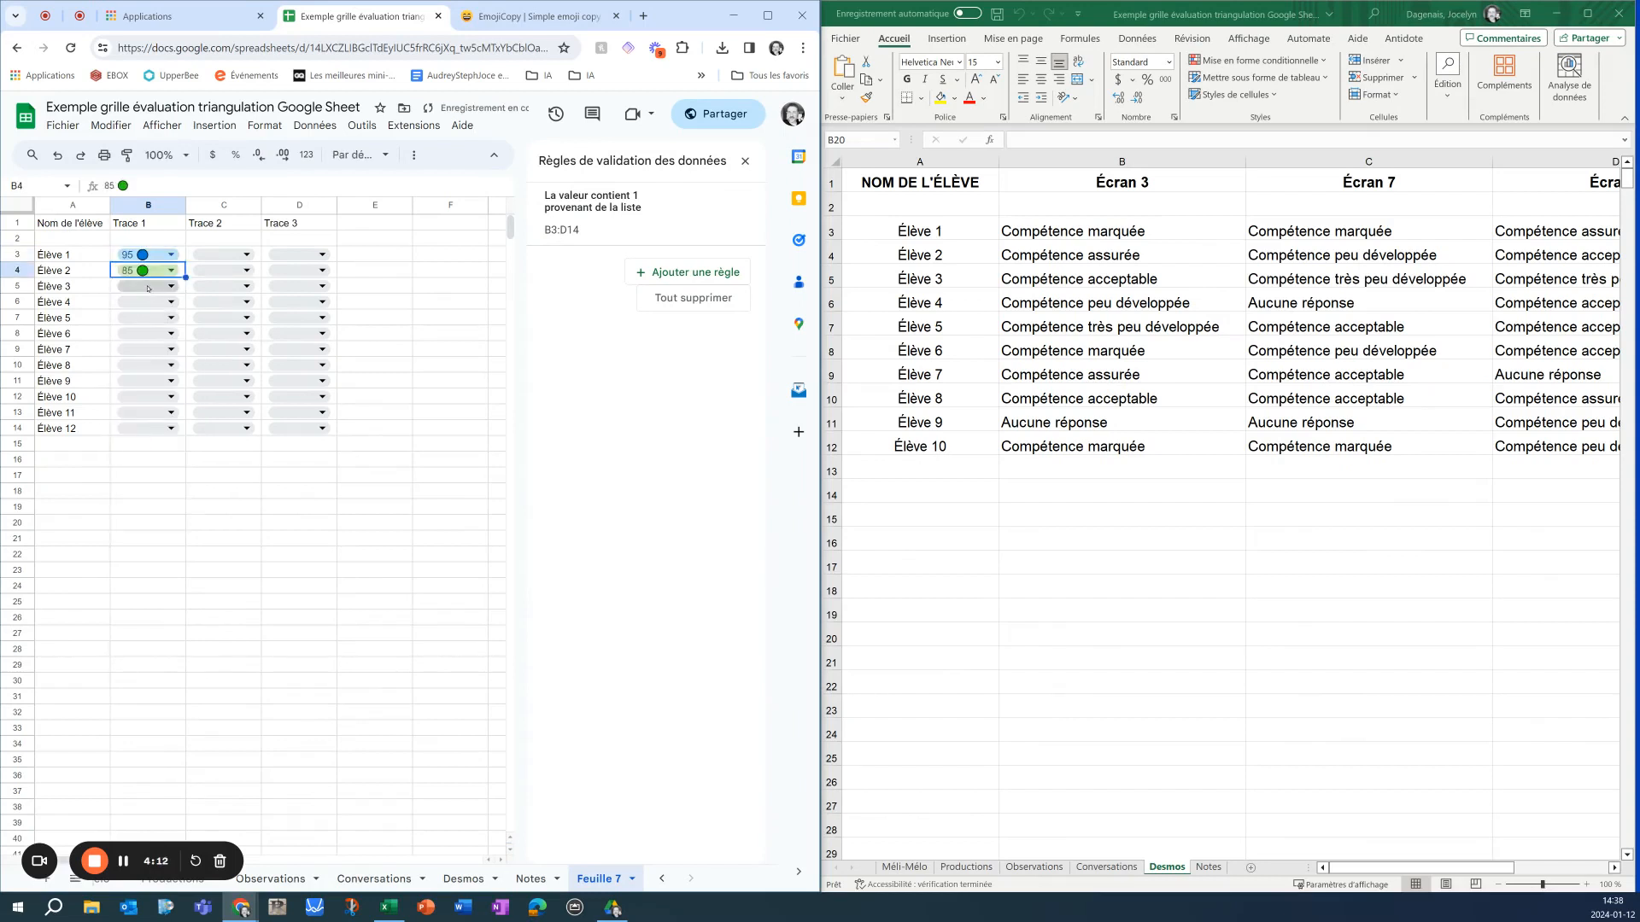
key("Down")
left_click(149, 287)
left_click(147, 424)
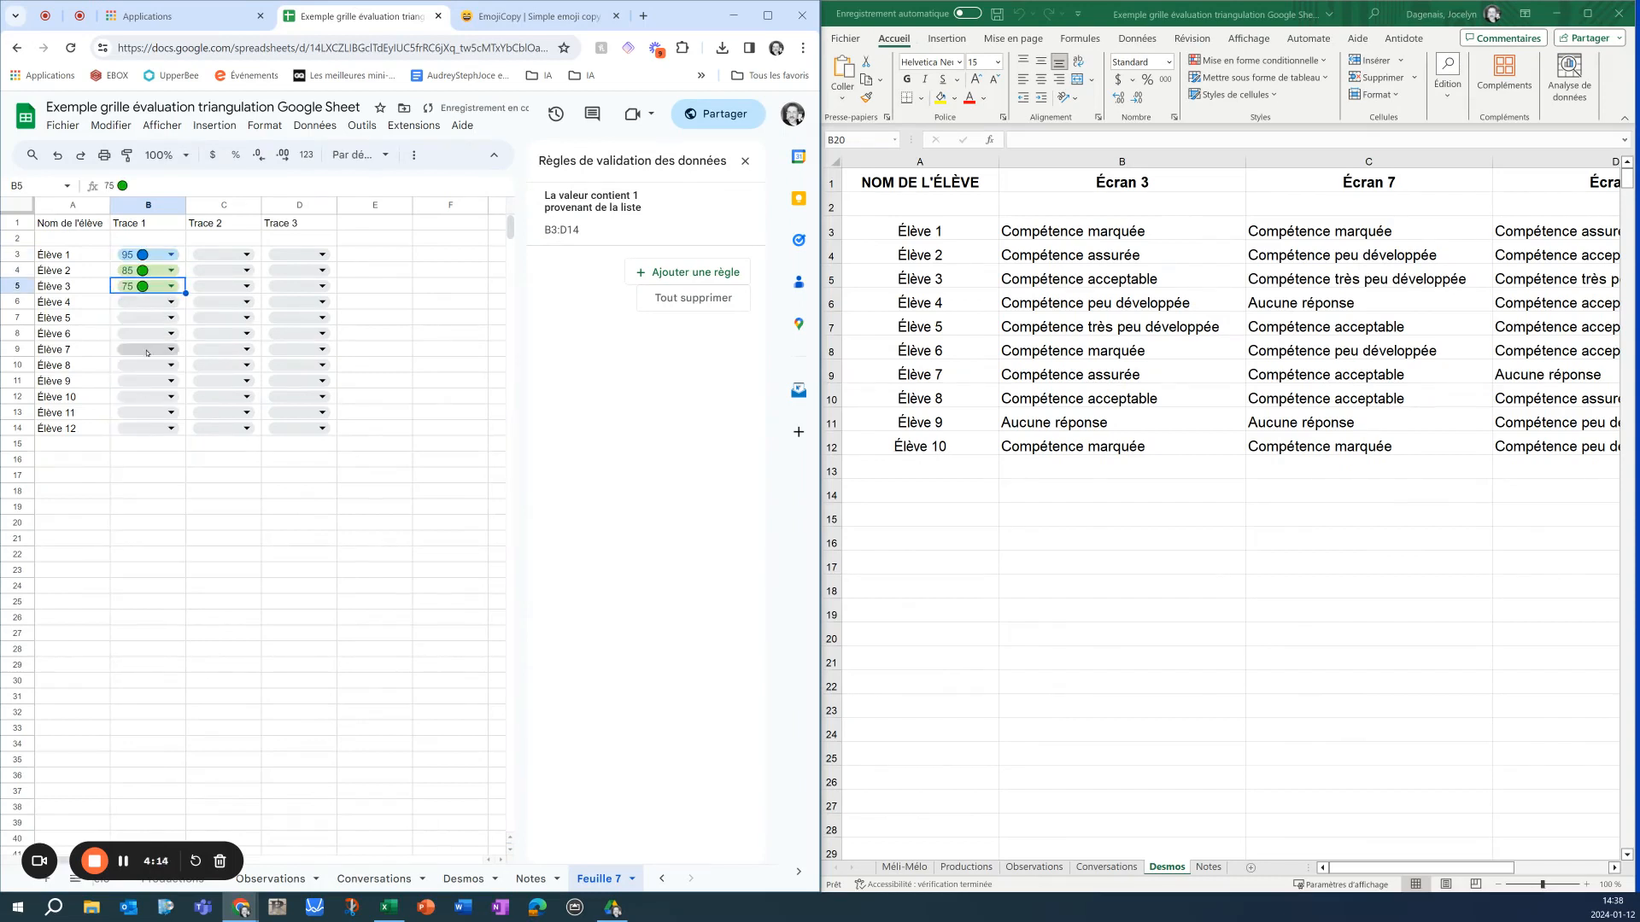
Set the Trace 1 grades to 70 for Élève 4, 65 for Élève 5 and 40 for Élève 6
left_click(154, 298)
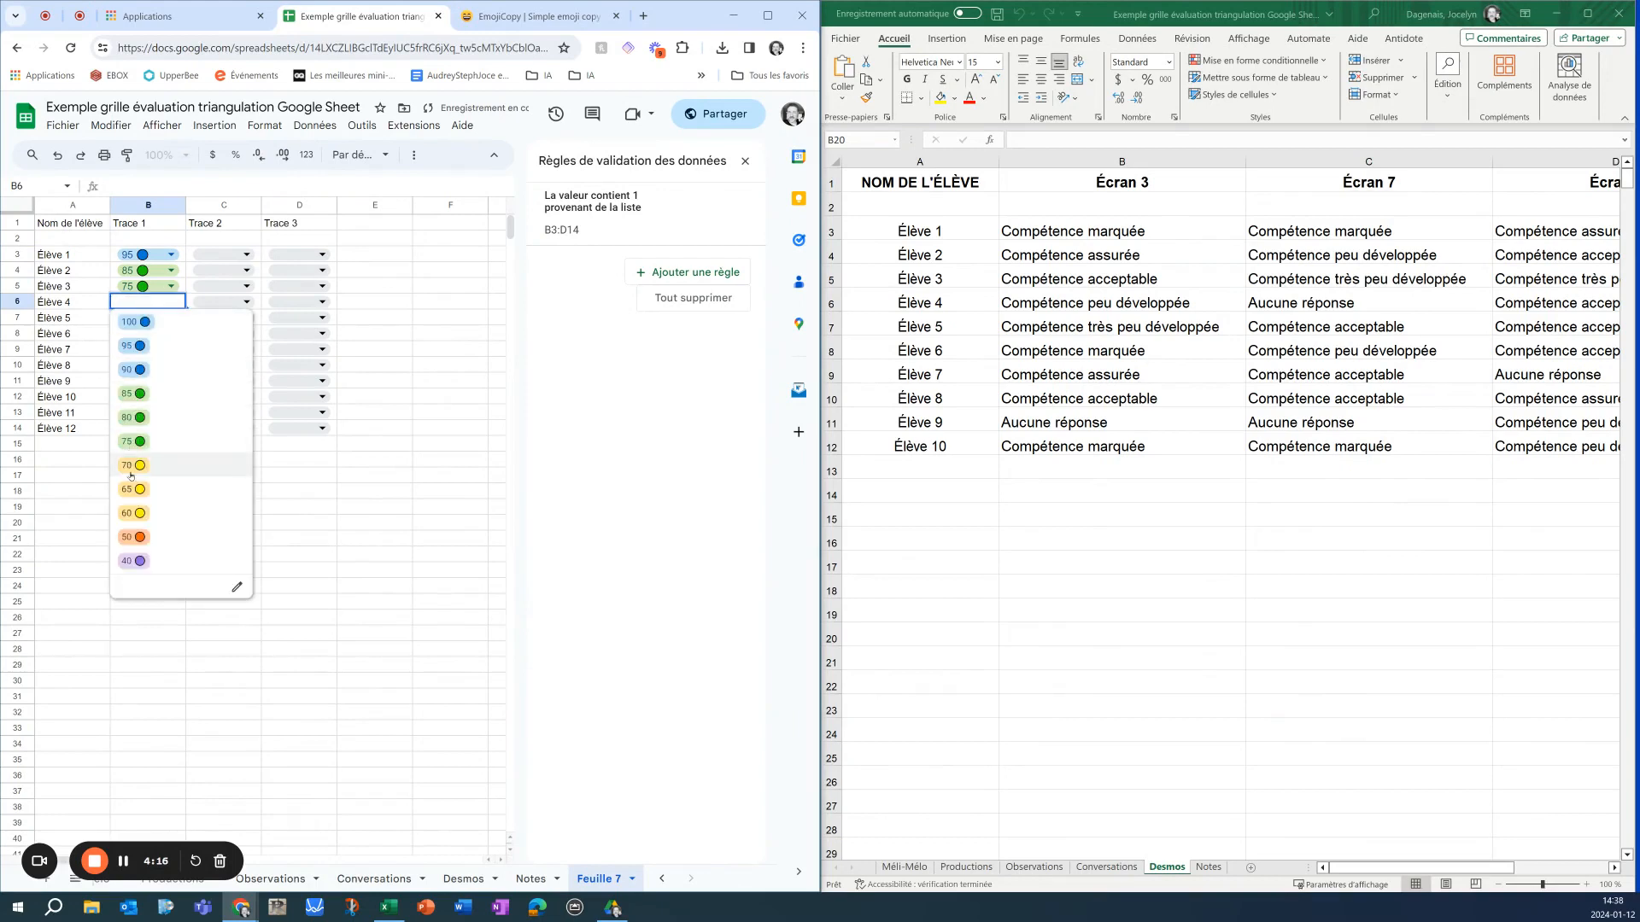
left_click(131, 464)
left_click(161, 317)
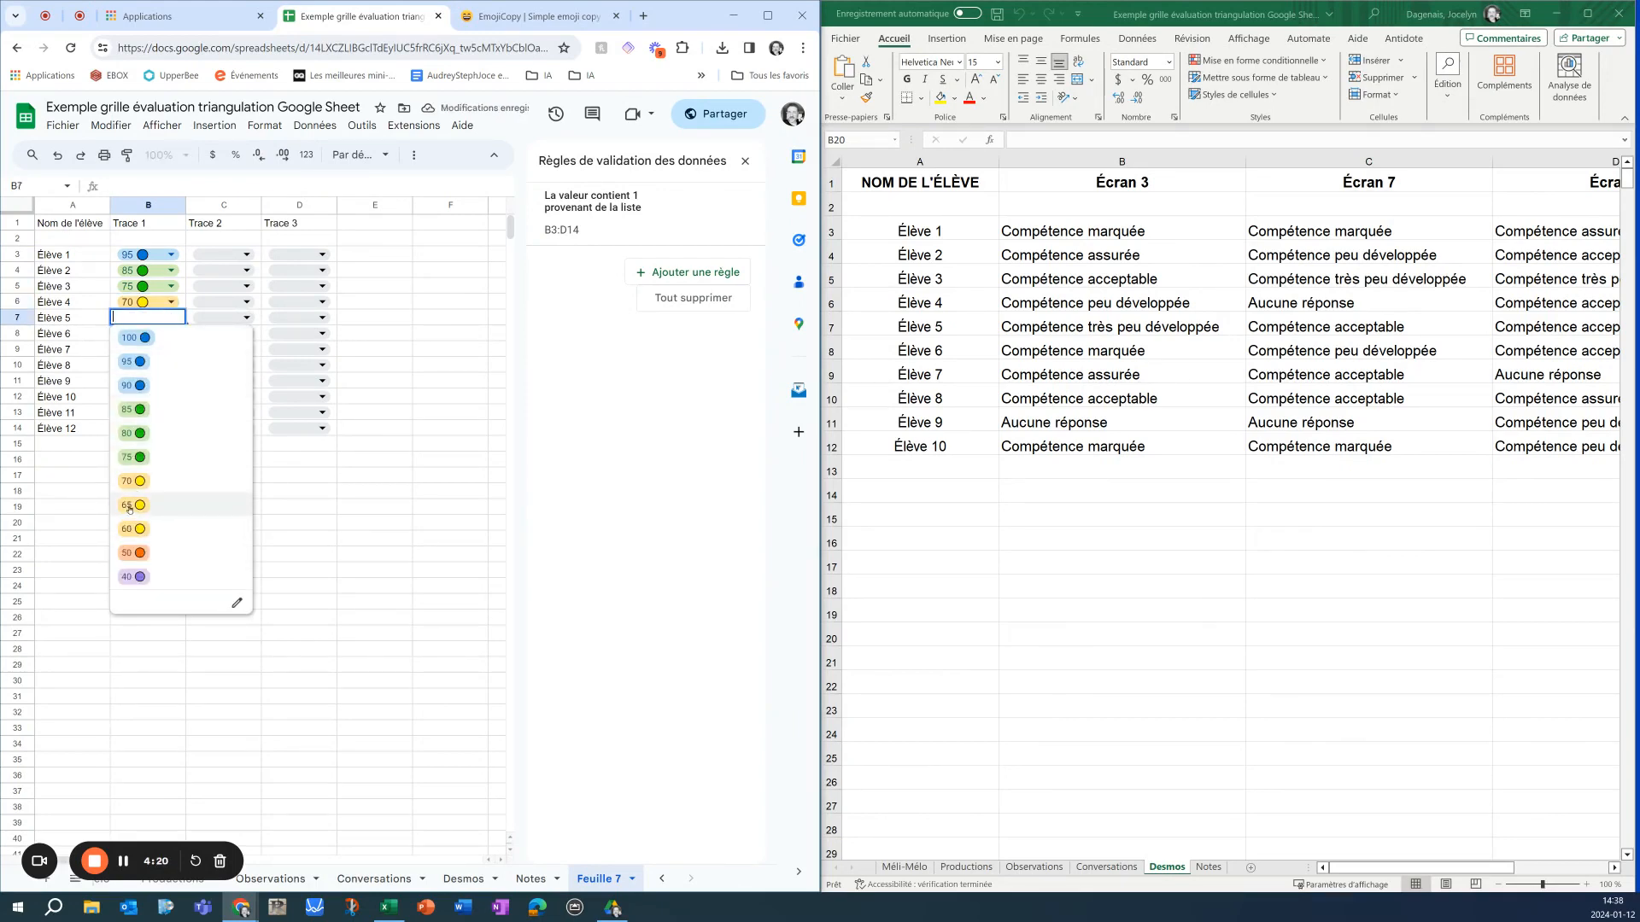
left_click(131, 508)
left_click(160, 333)
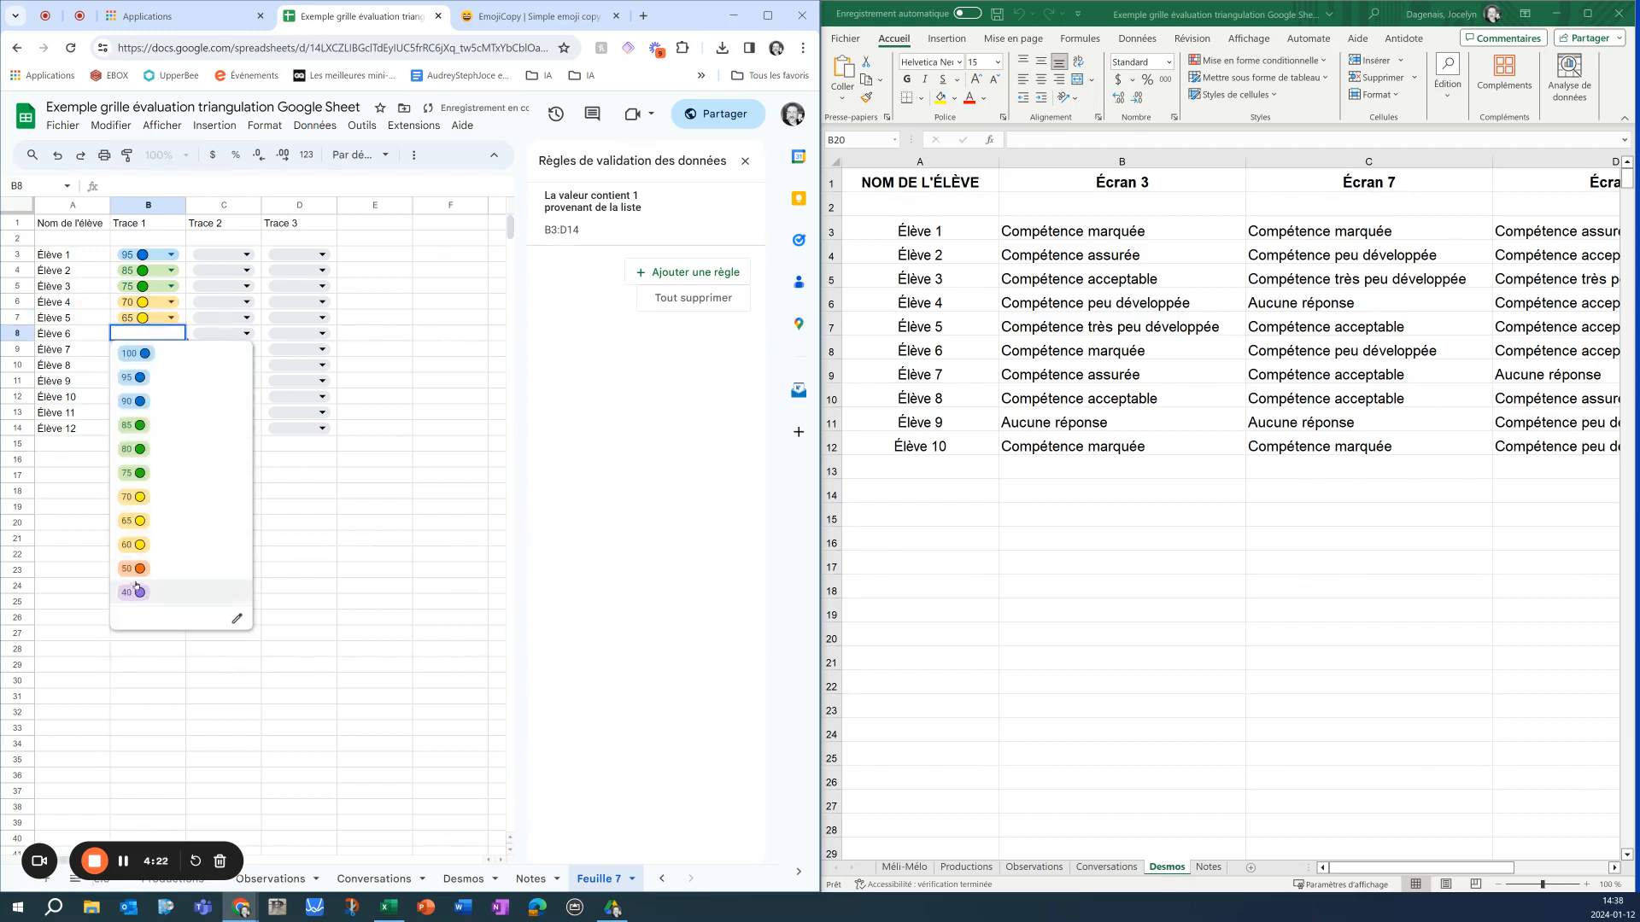
left_click(134, 591)
Set the Trace 1 grades to 95 for Élève 7, 85 for Élève 8, and 50 for both Élève 9 and Élève 10
left_click(161, 352)
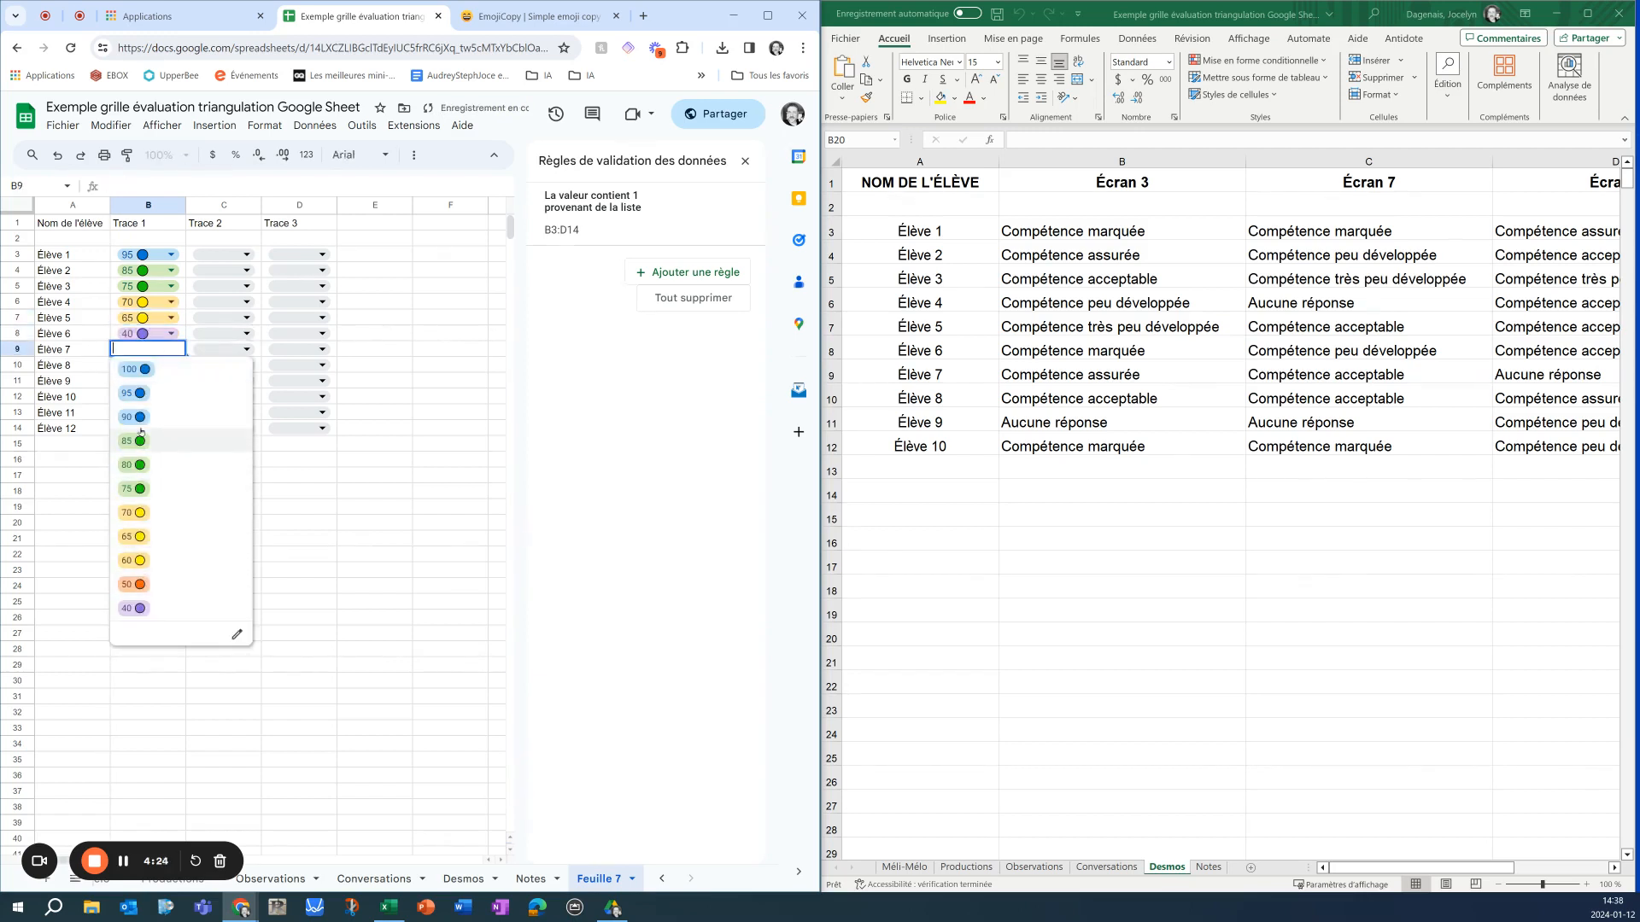
left_click(145, 393)
left_click(156, 366)
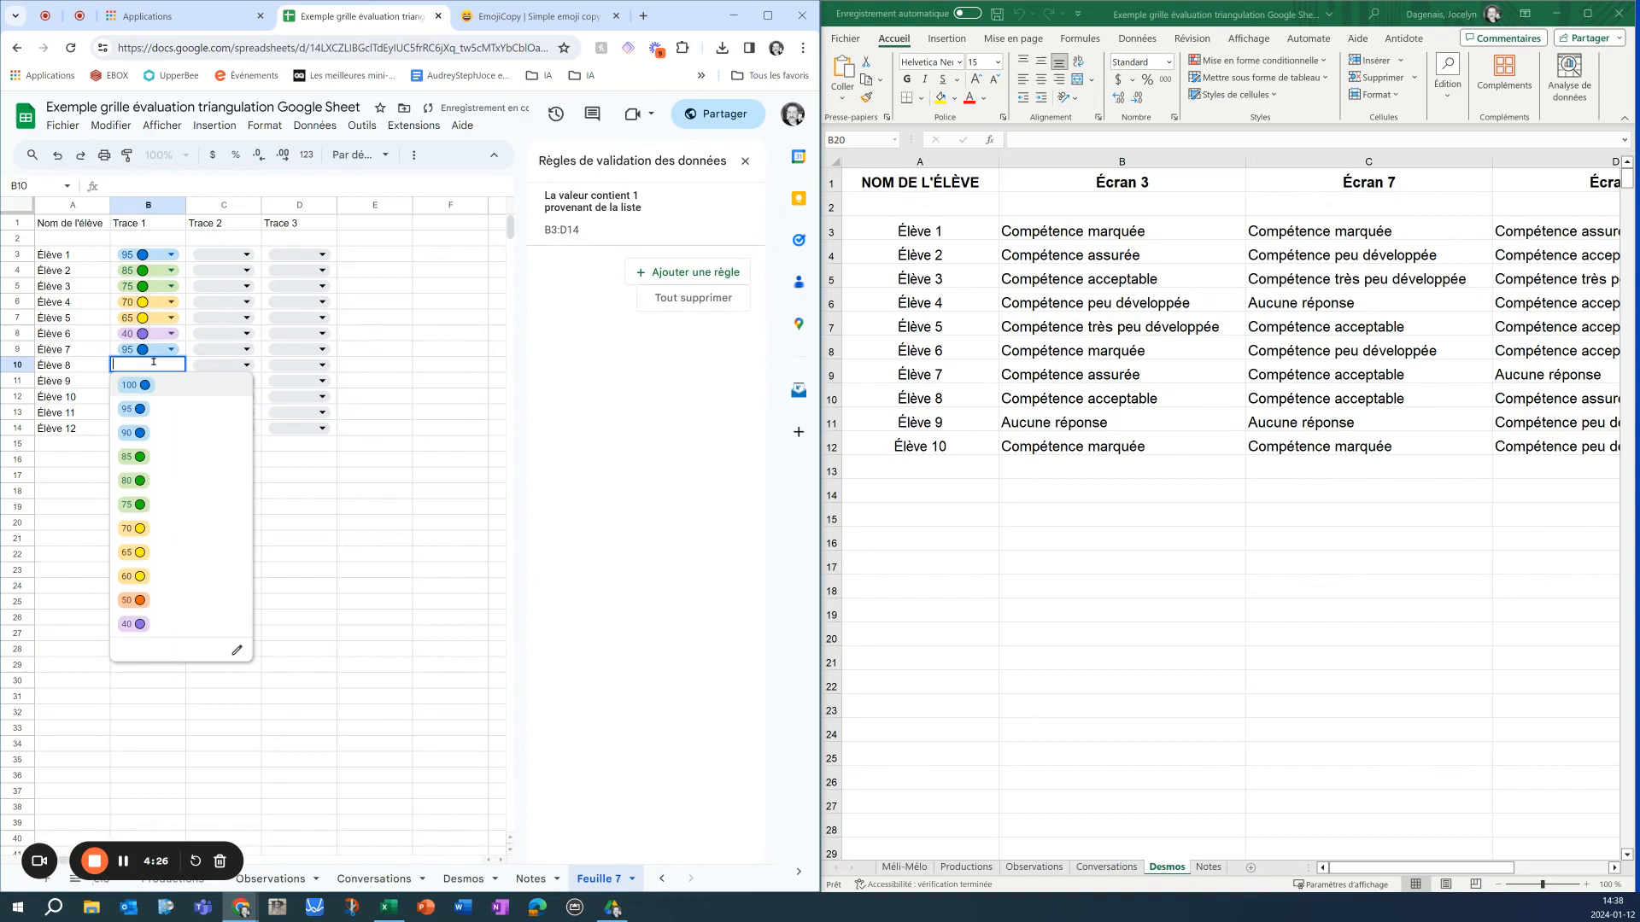
left_click(129, 456)
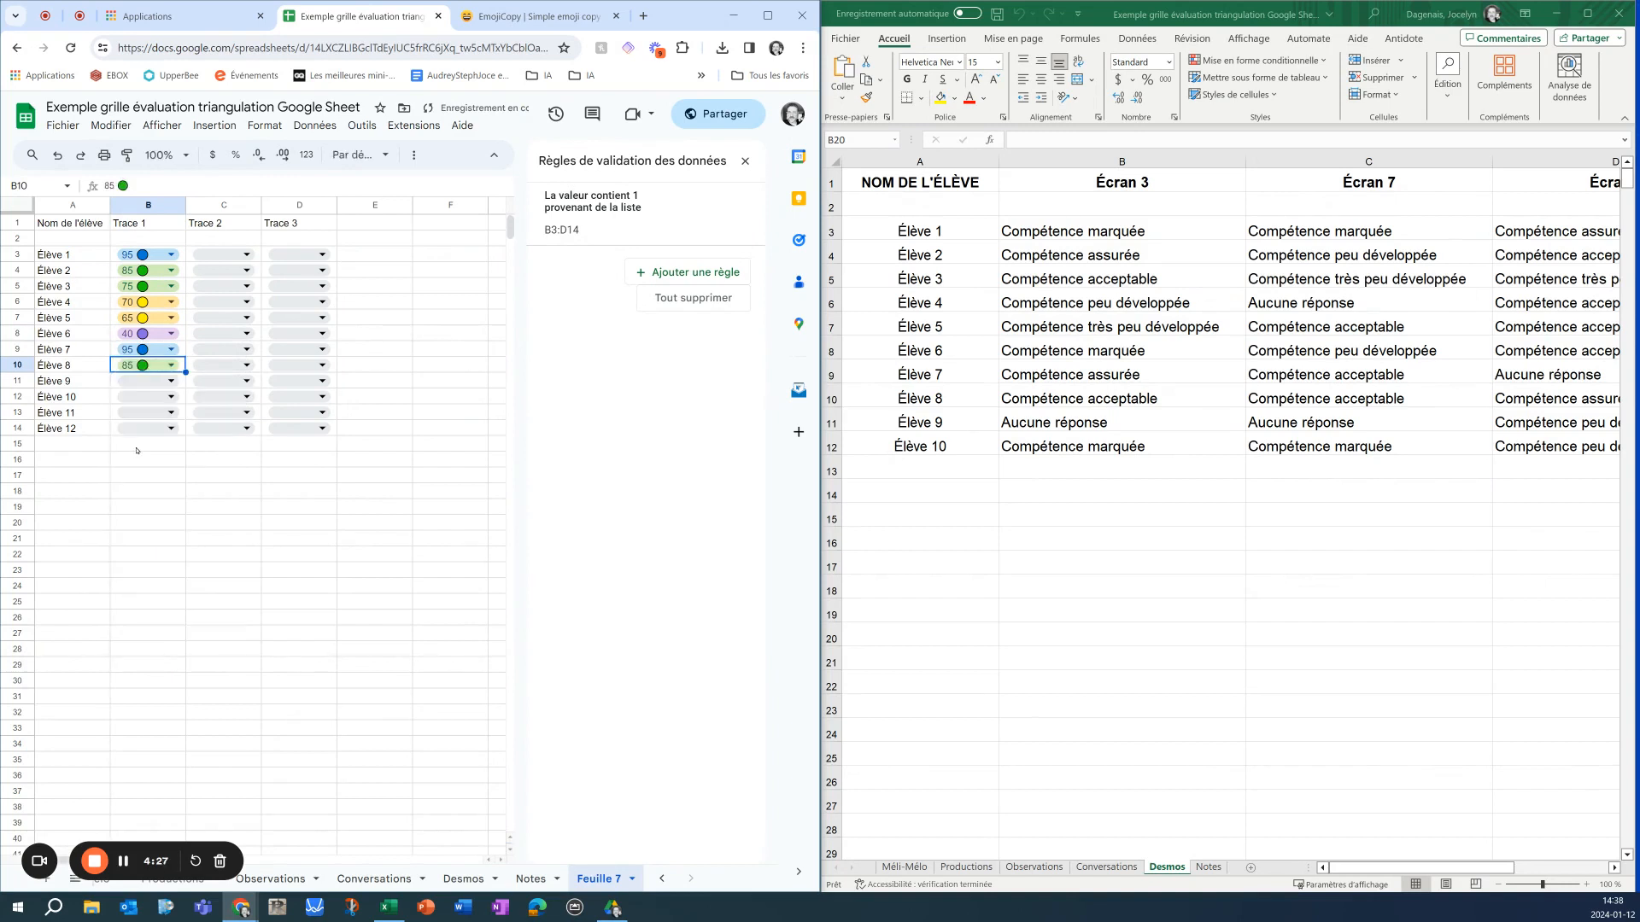
left_click(156, 381)
left_click(133, 616)
left_click(148, 398)
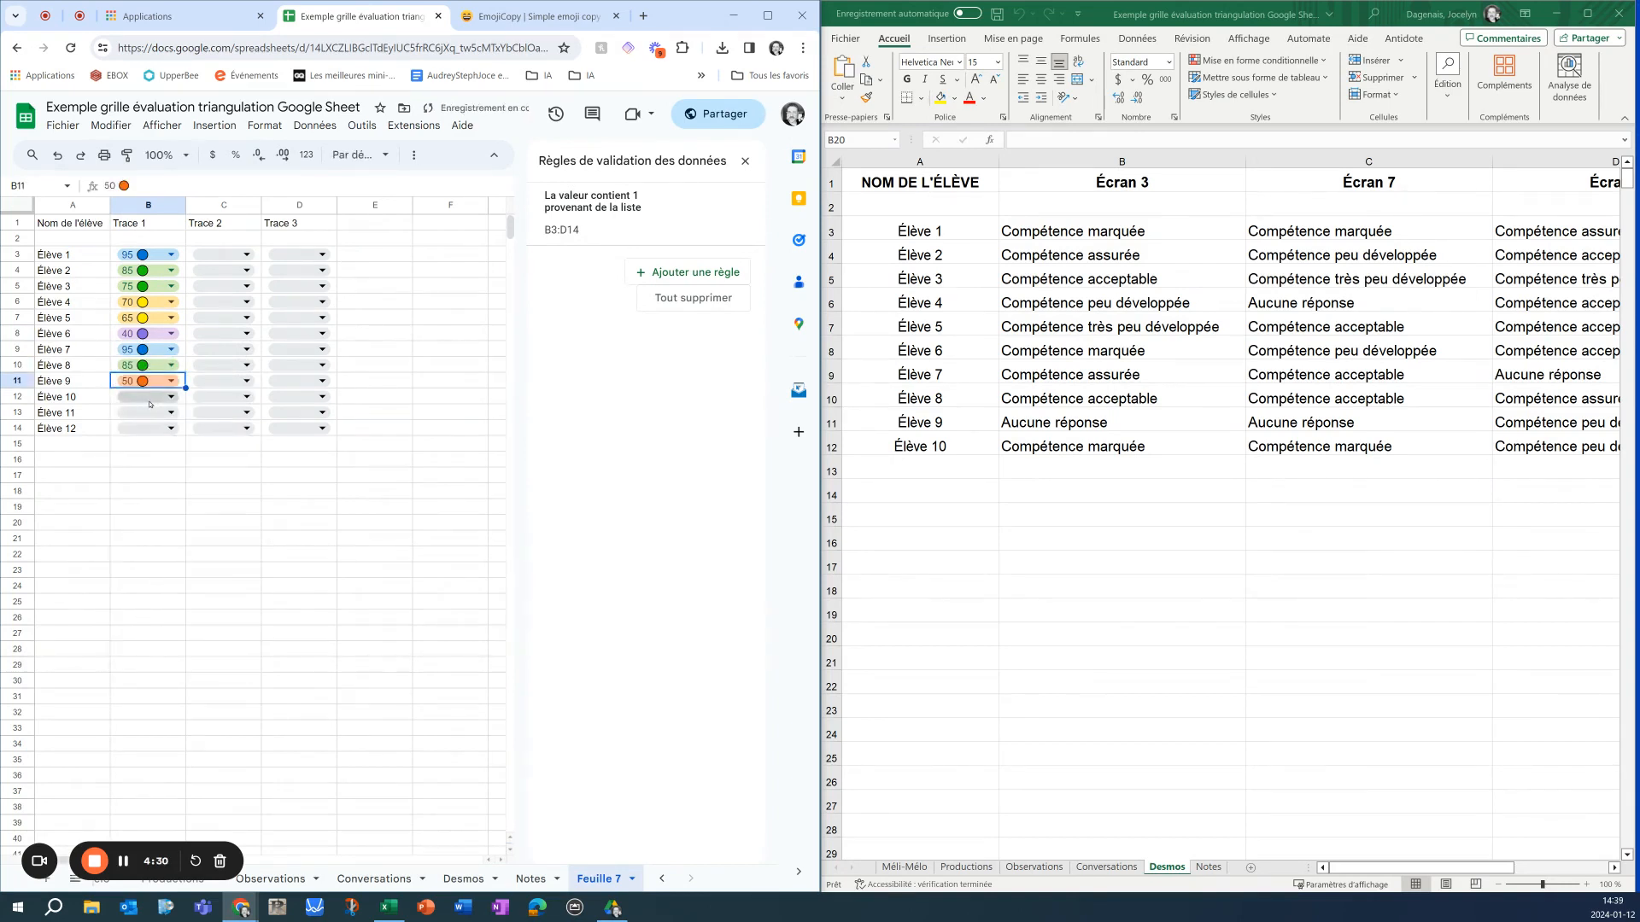
left_click(138, 632)
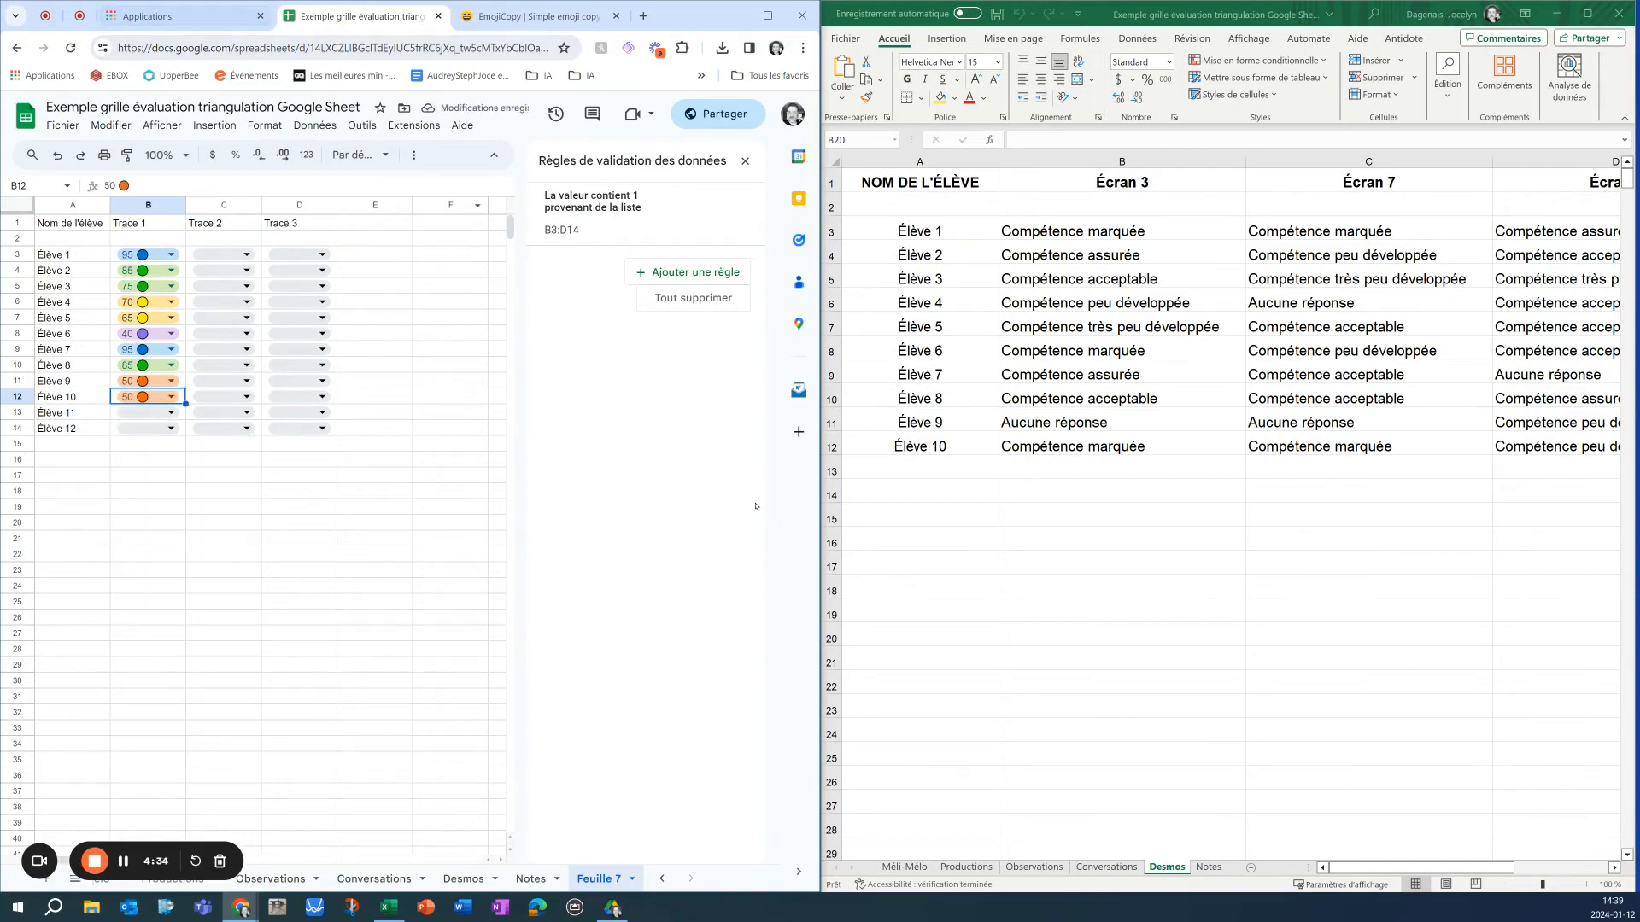
Close the validation rules and compare the Notes sheet in Google Sheets with the Notes sheet in the Excel workbook
left_click(530, 879)
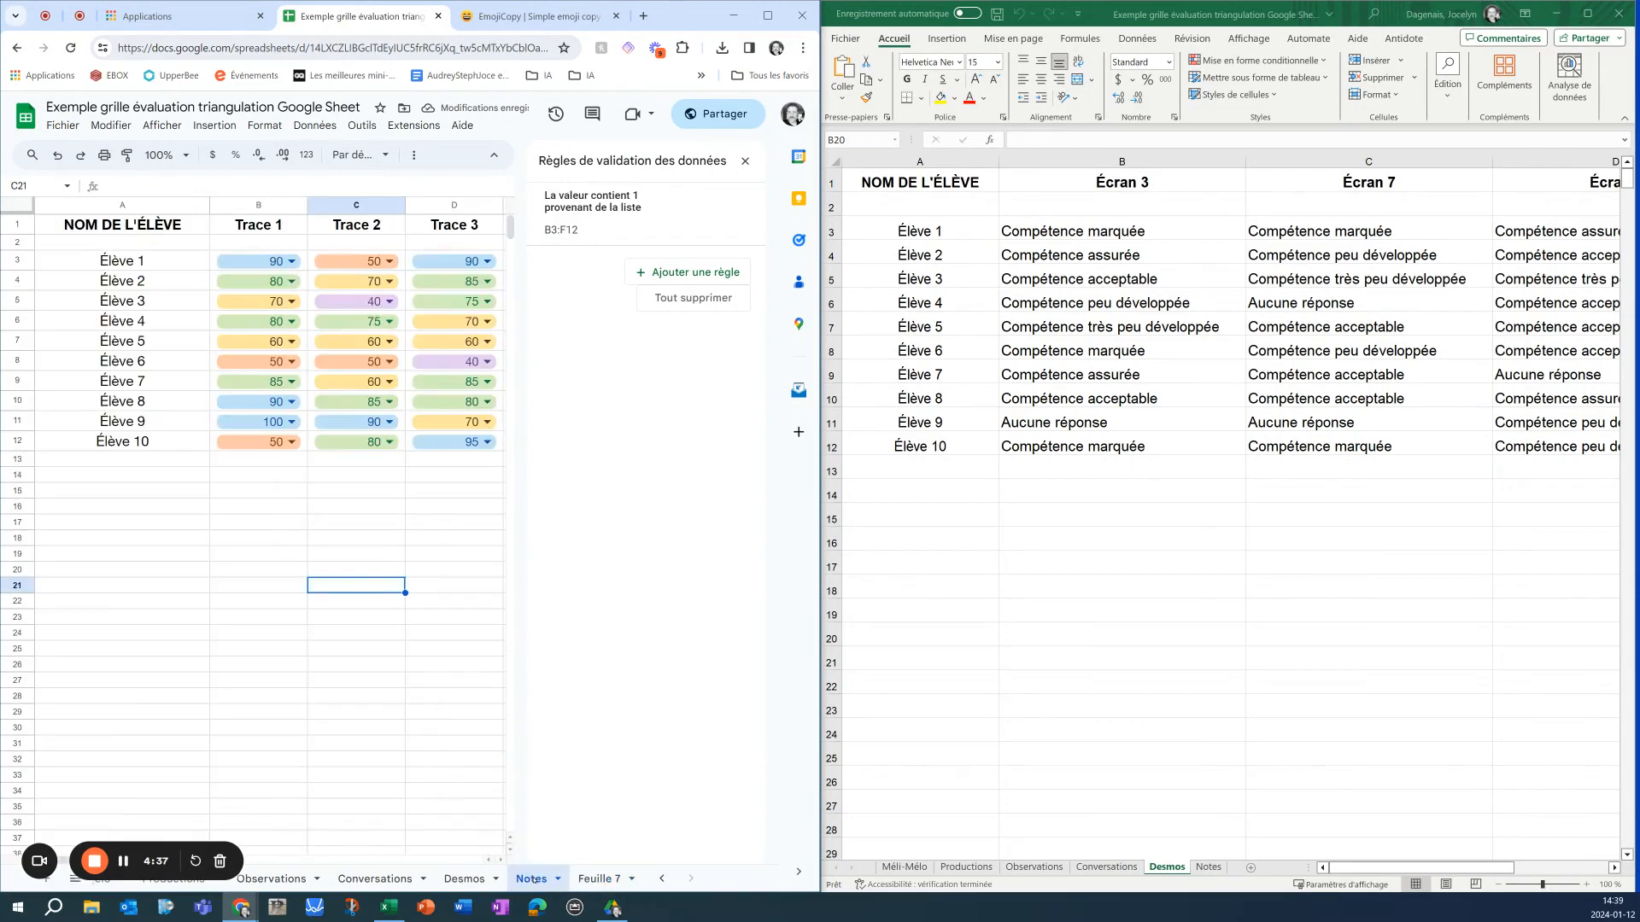
left_click(745, 160)
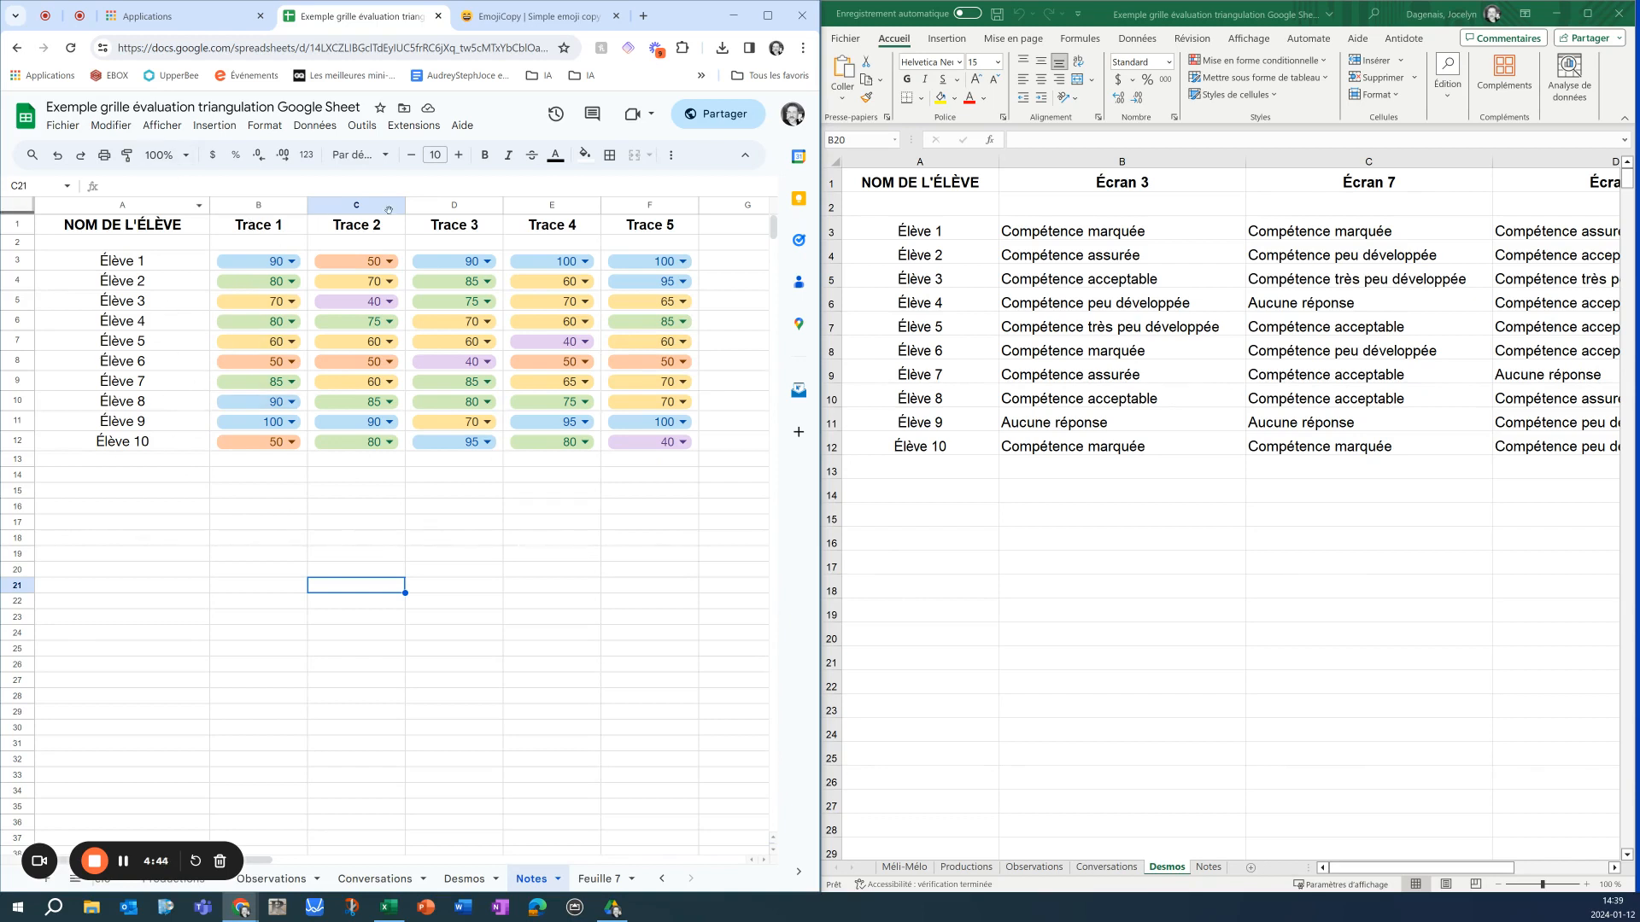
left_click(1208, 867)
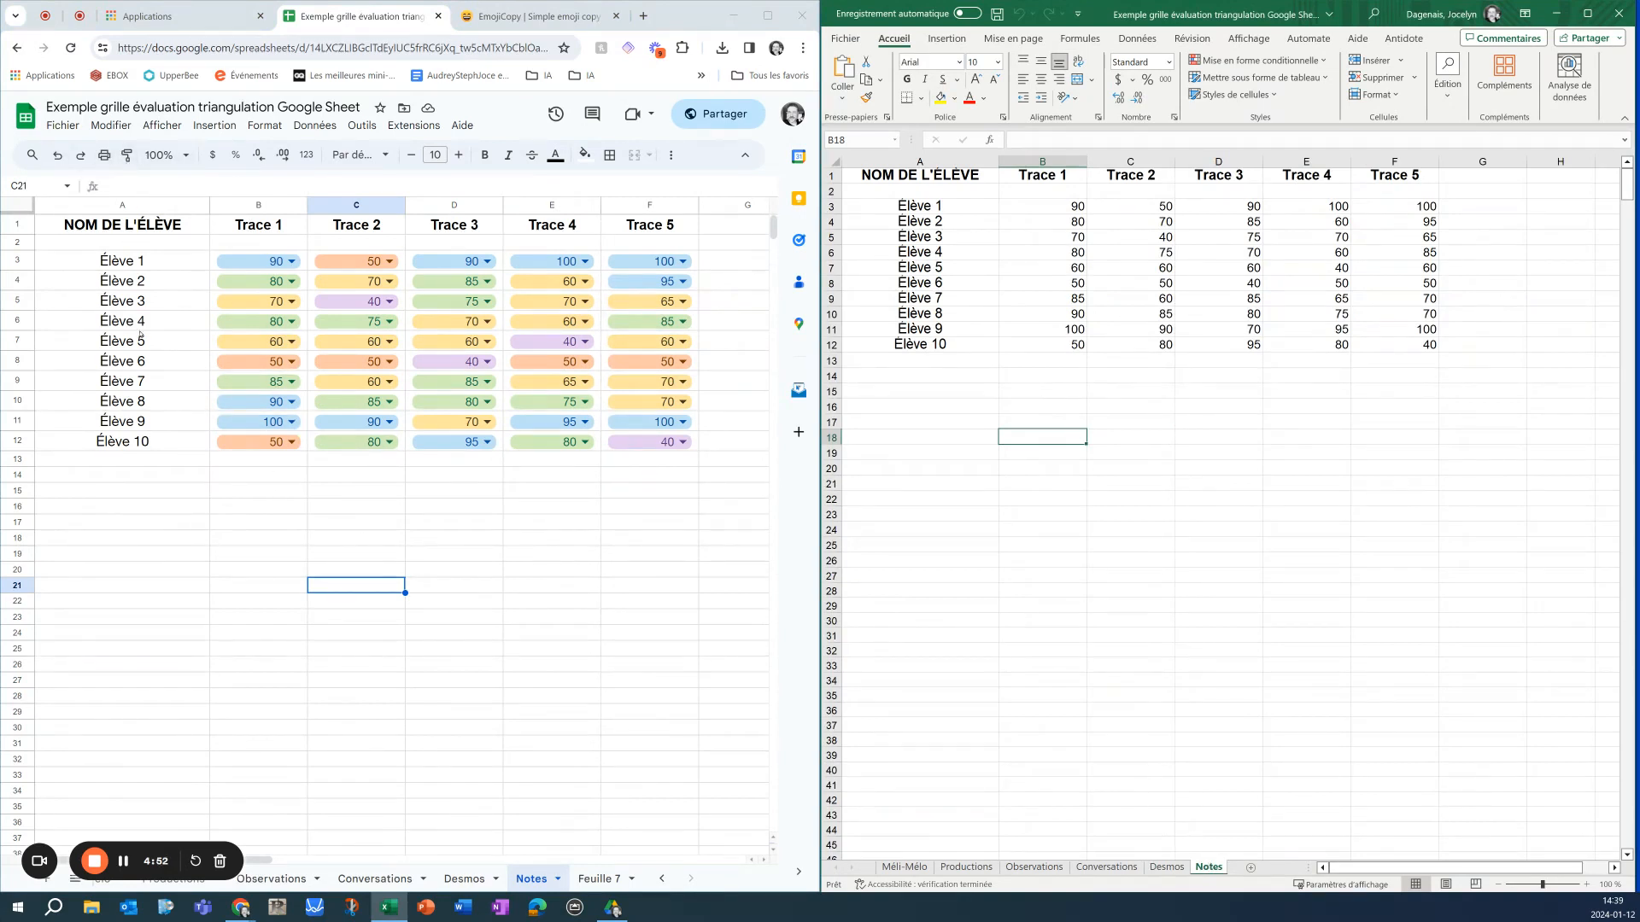
Review the Google Sheets download formats, including Microsoft Excel (.xlsx), and compare the Feuille 7 and Notes sheets
left_click(63, 125)
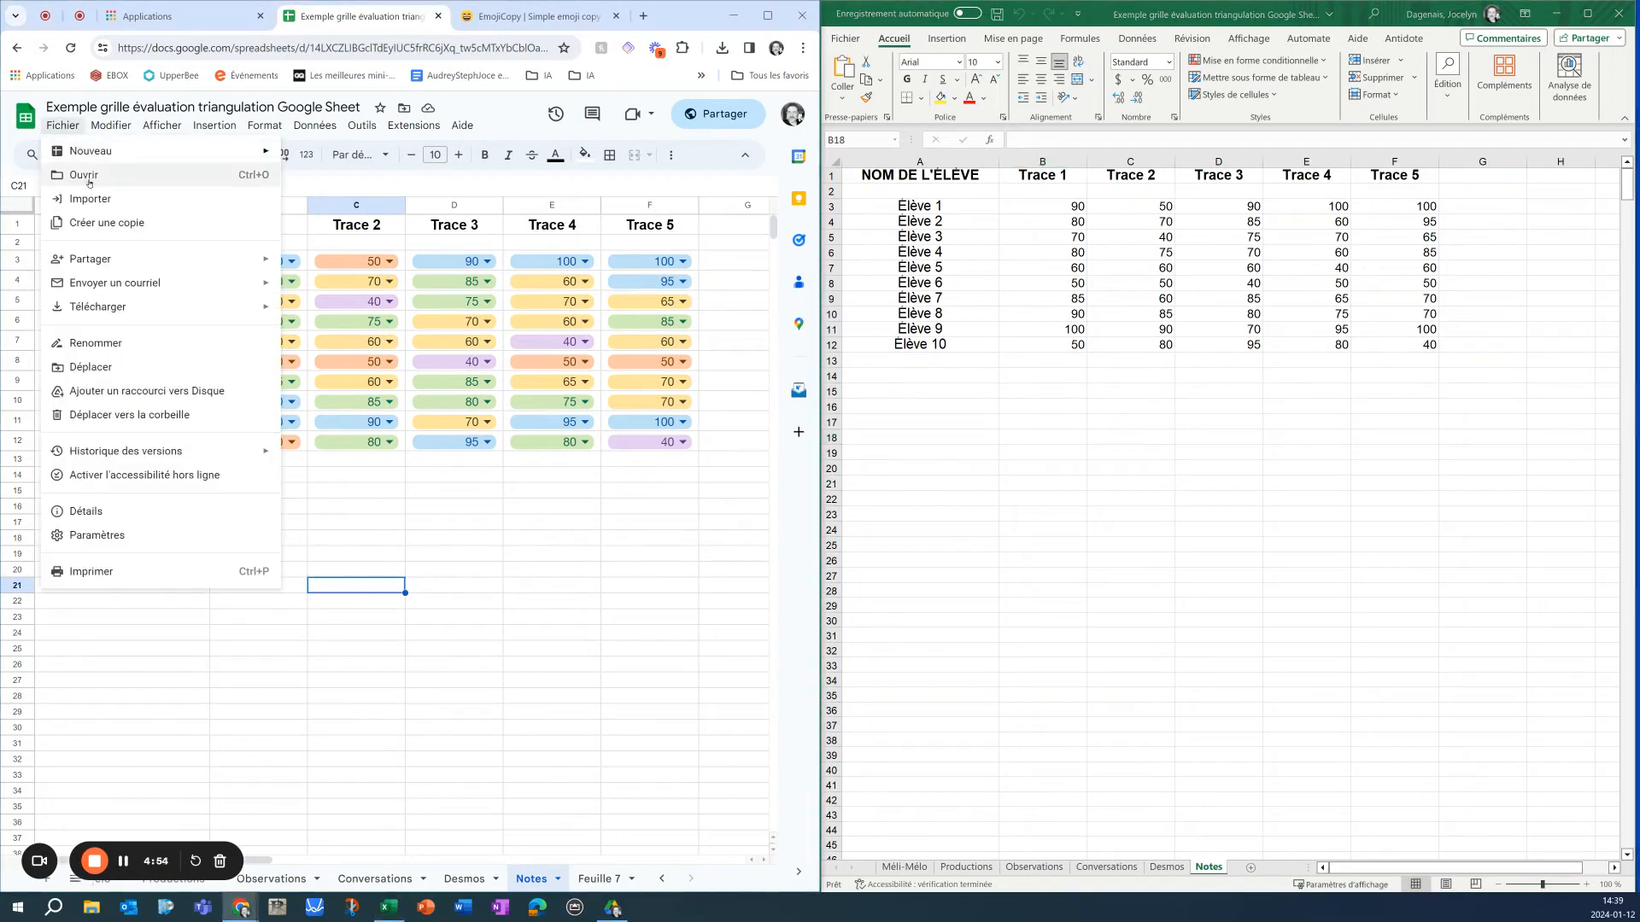
mouse_move(63, 306)
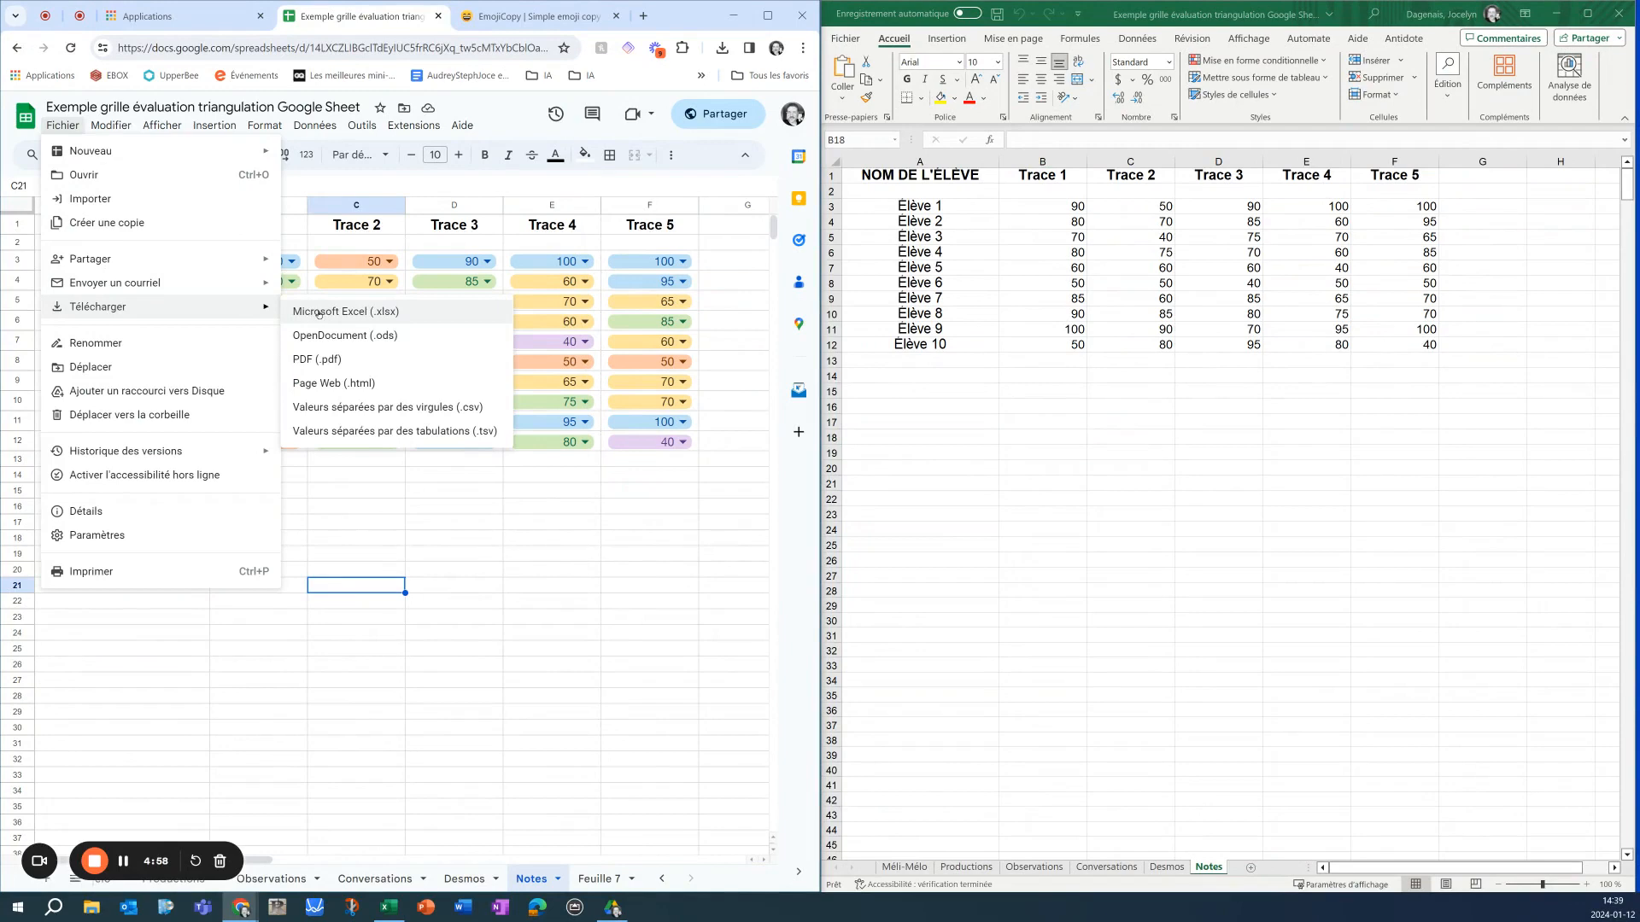
left_click(560, 639)
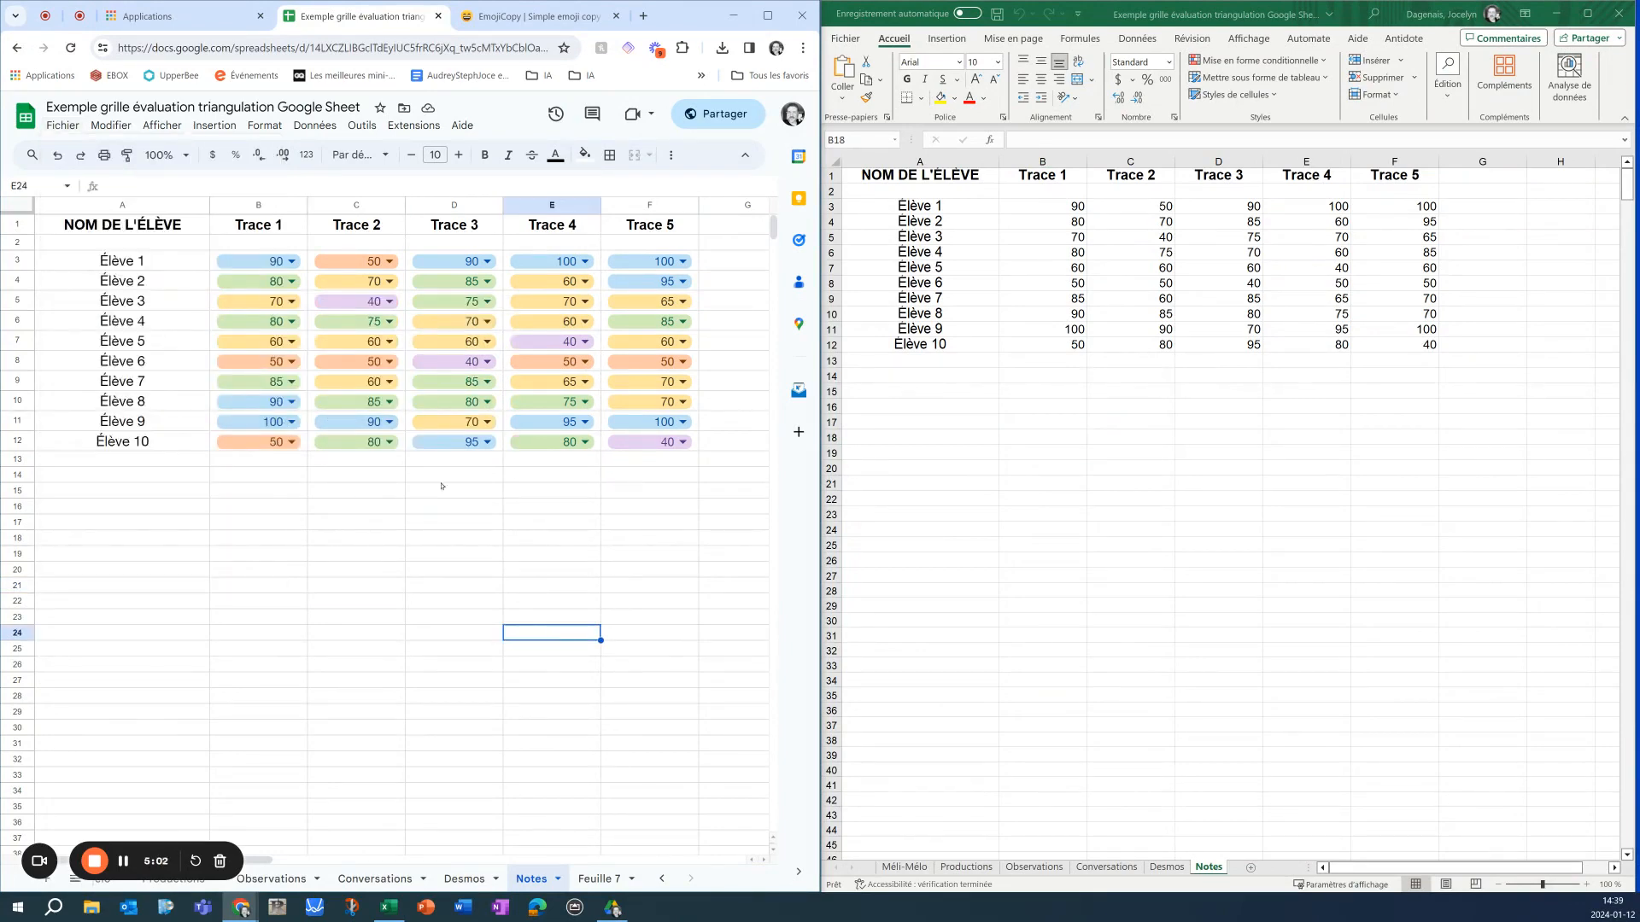
left_click(595, 879)
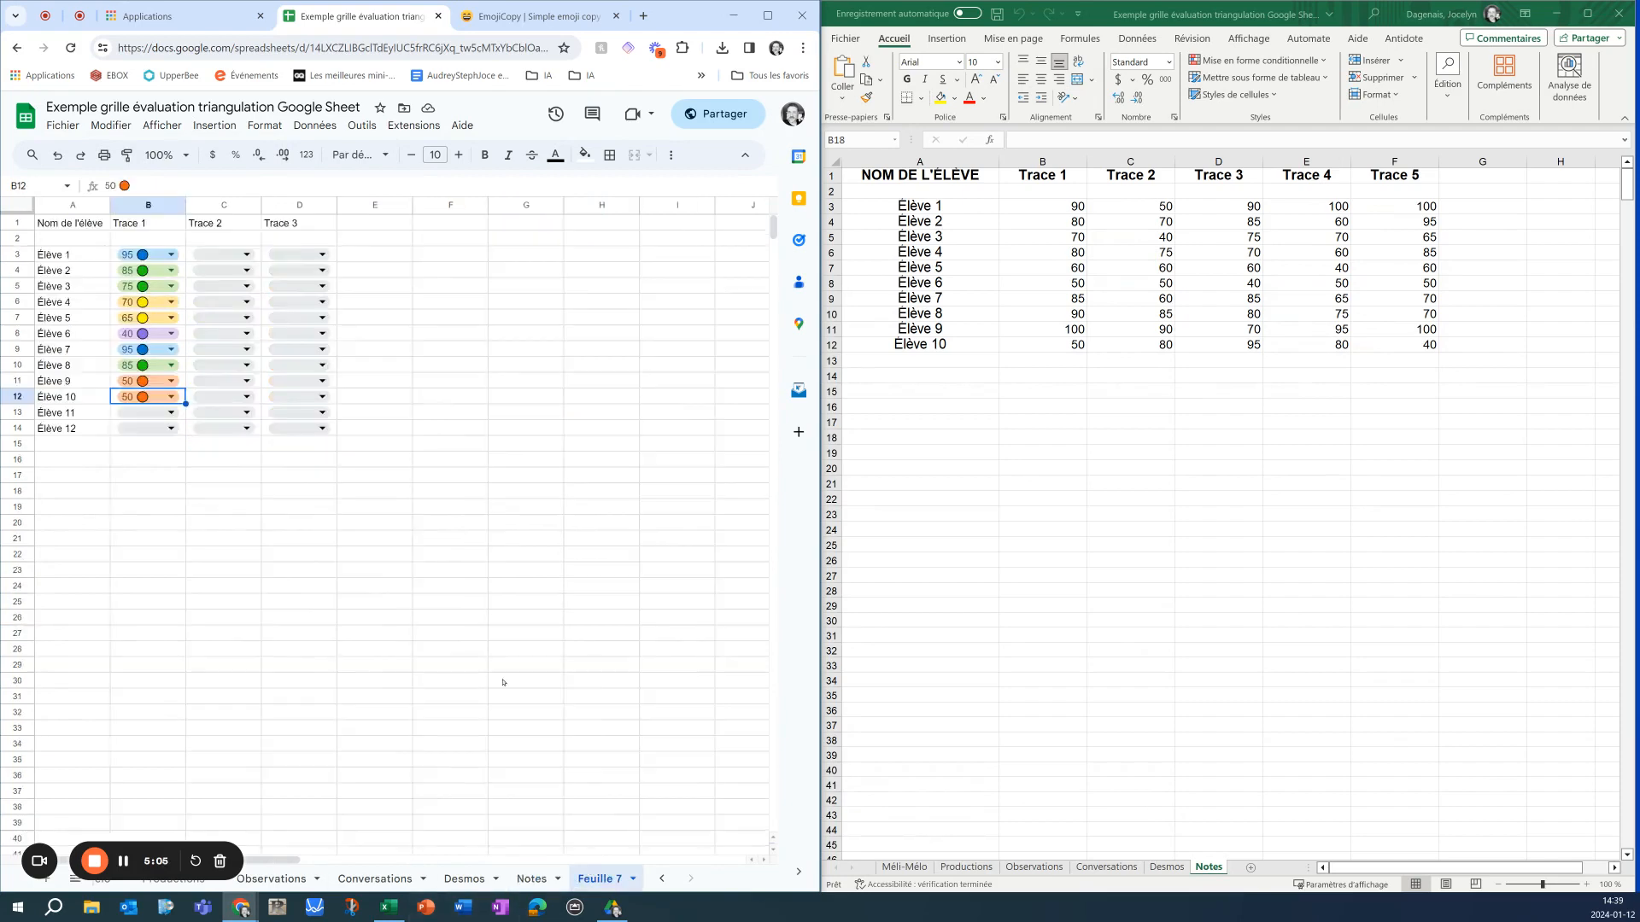
left_click(533, 879)
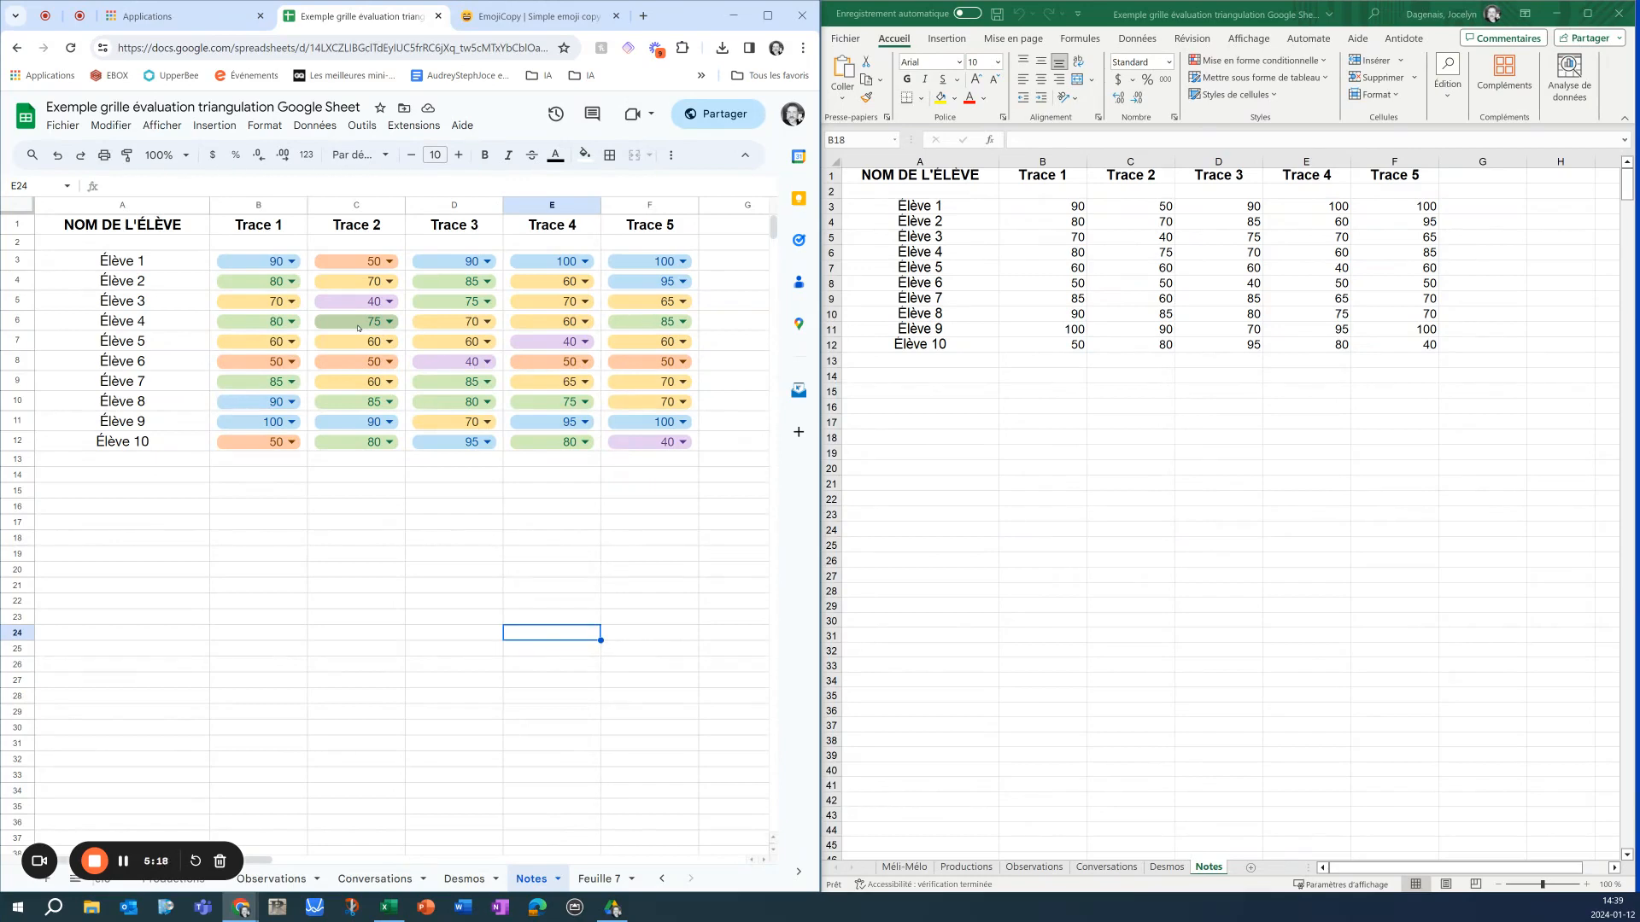
Examine the Trace 1 dropdown grades of Élève 1 and Élève 2 on the Notes sheet in Excel
left_click(1009, 211)
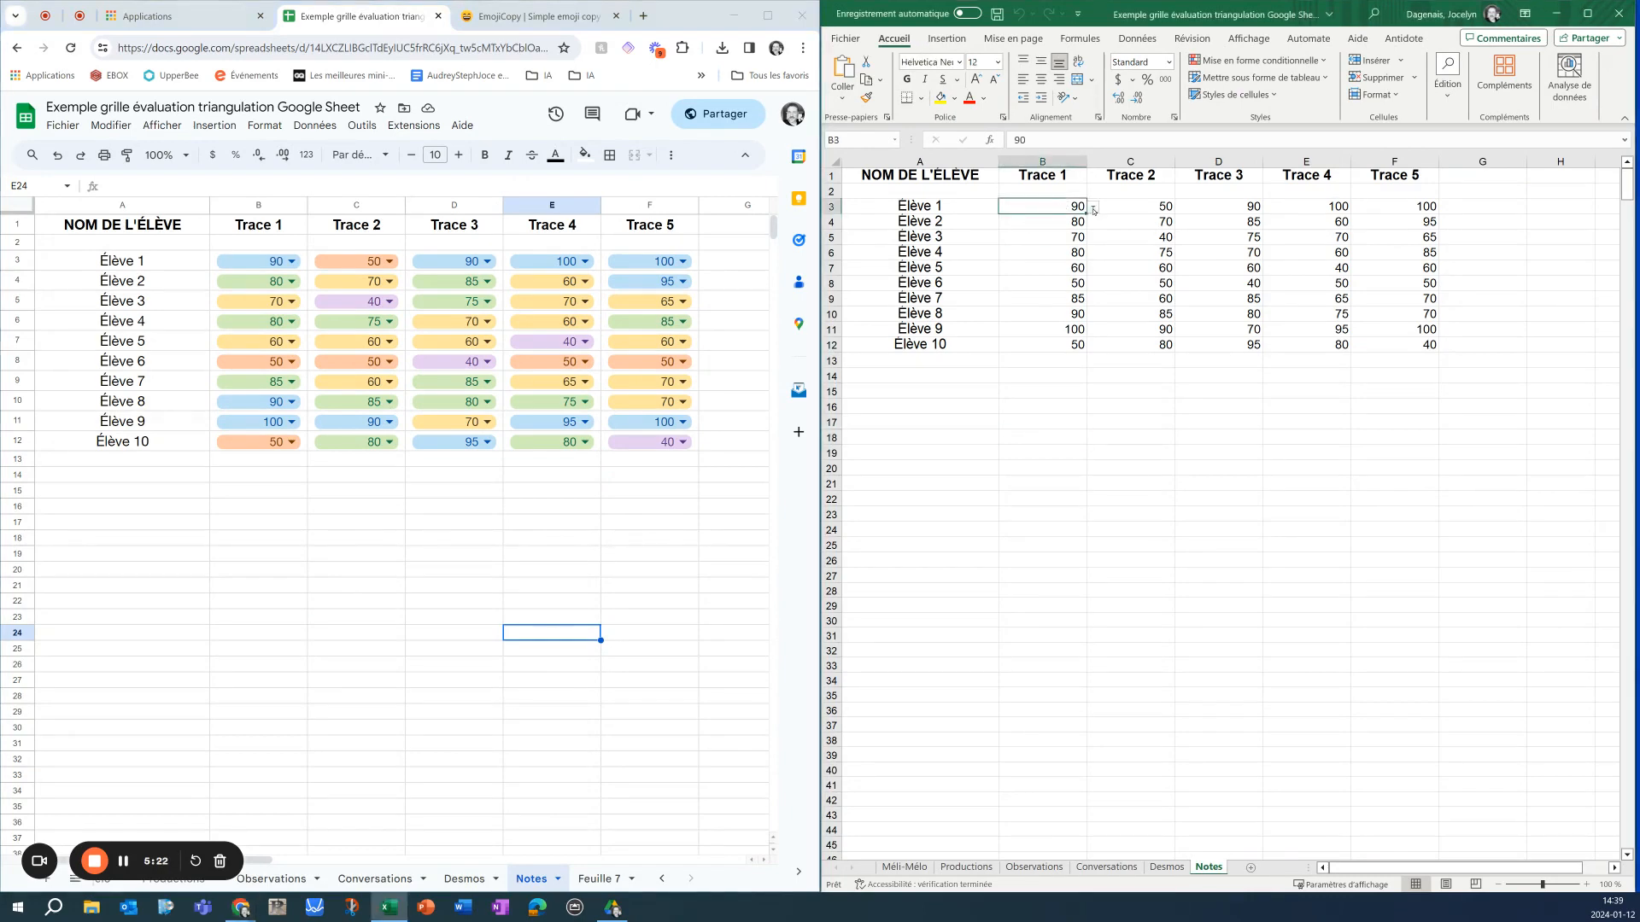
left_click(1093, 209)
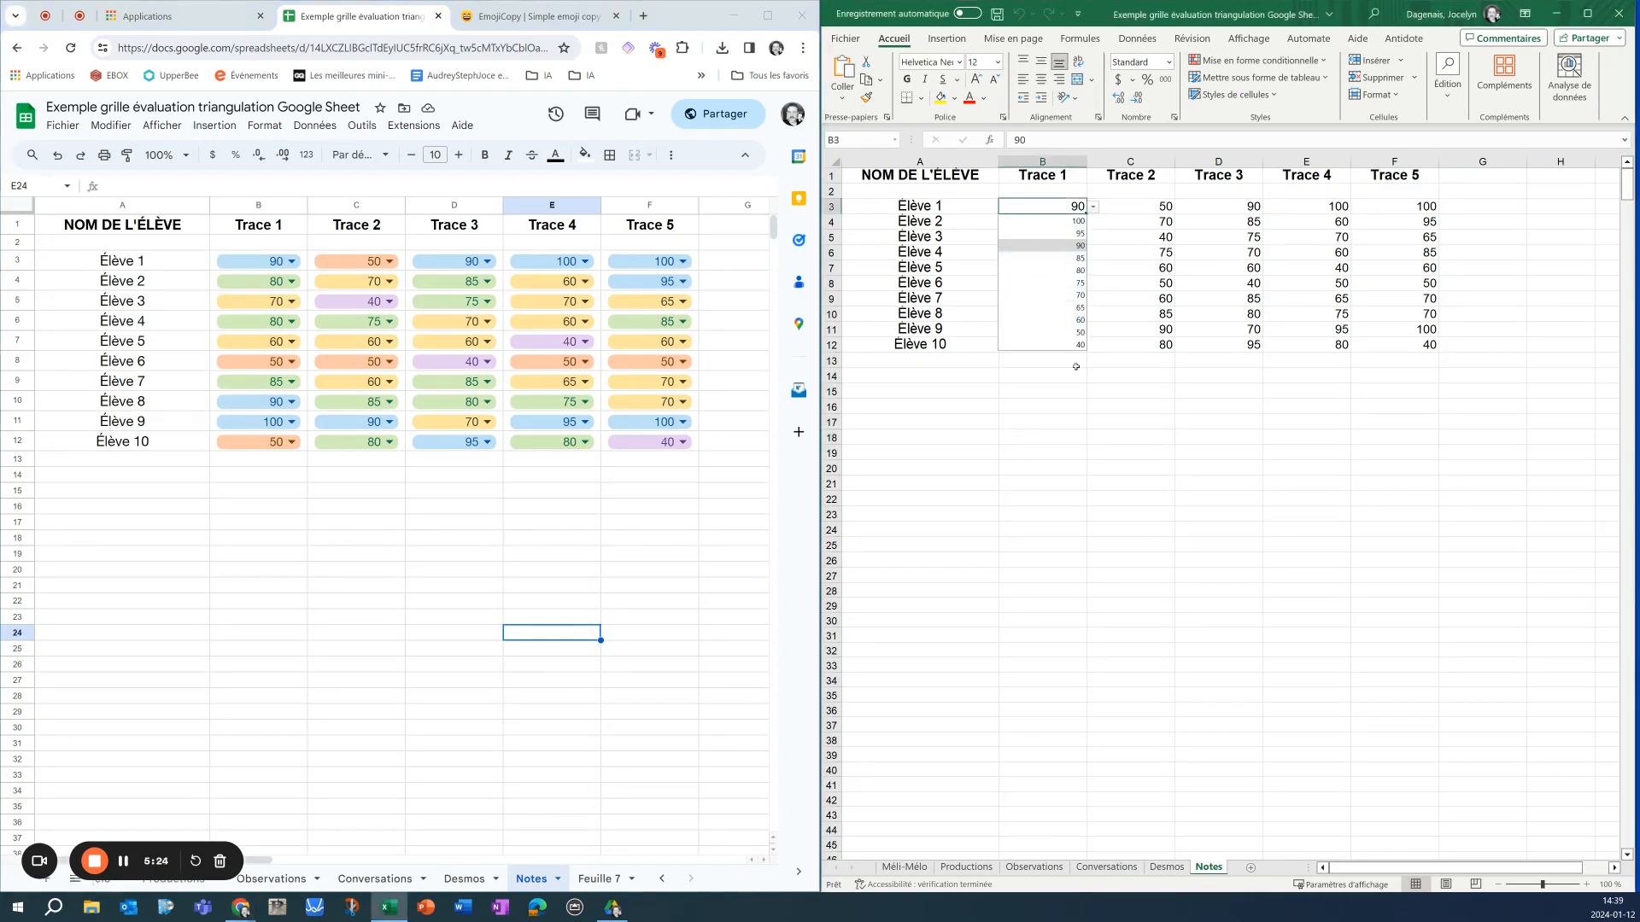
left_click(1043, 451)
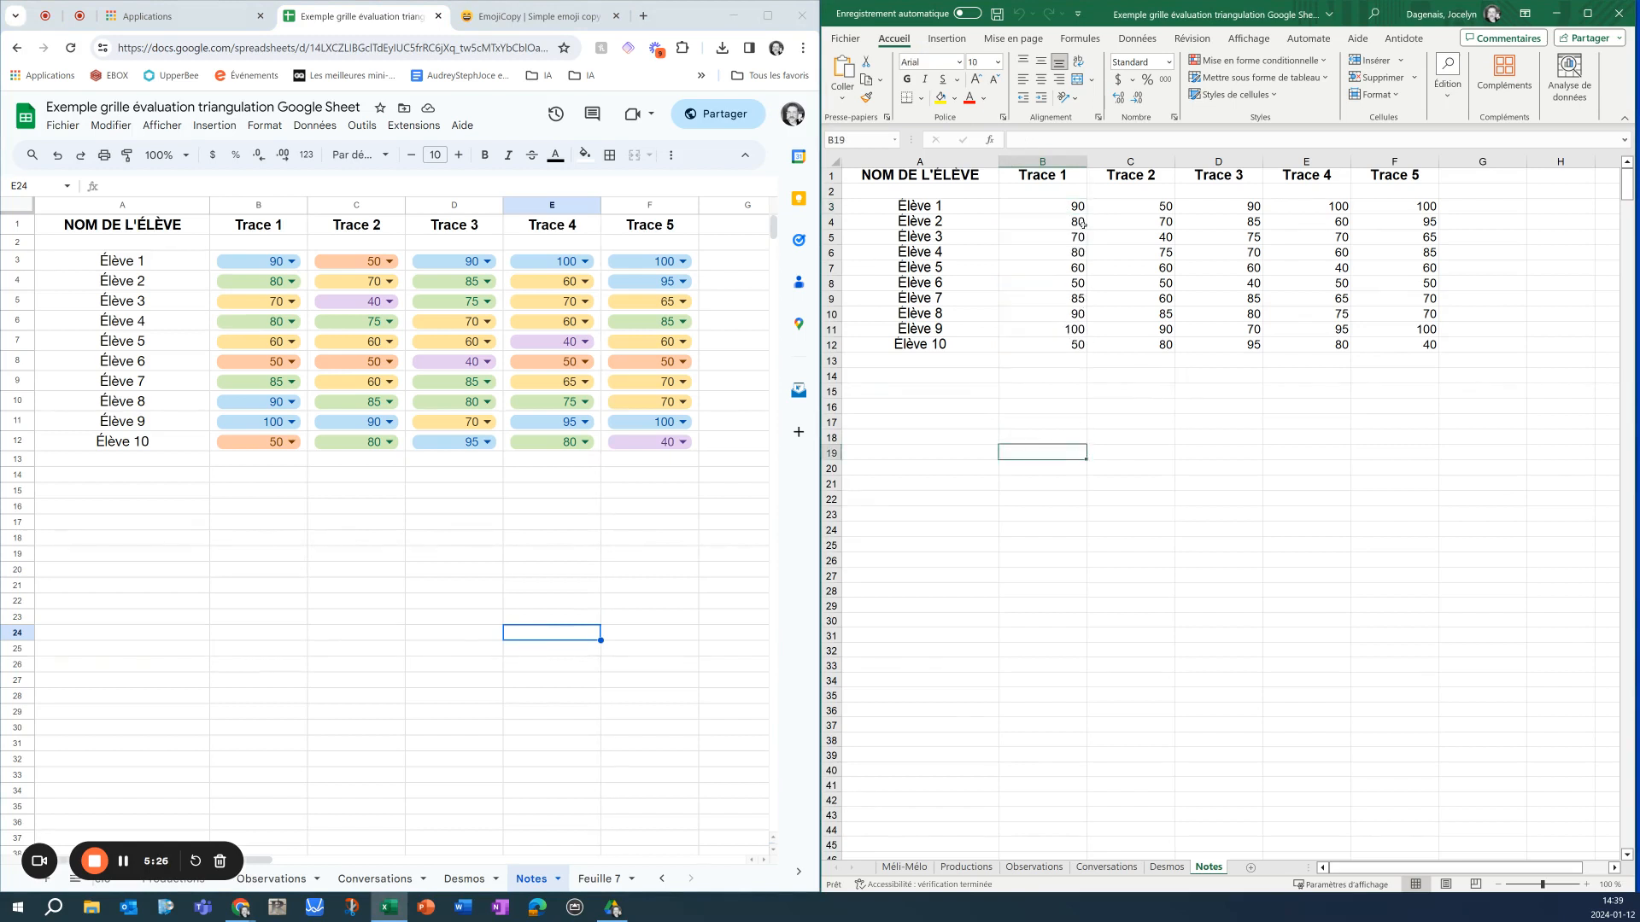
left_click(1059, 225)
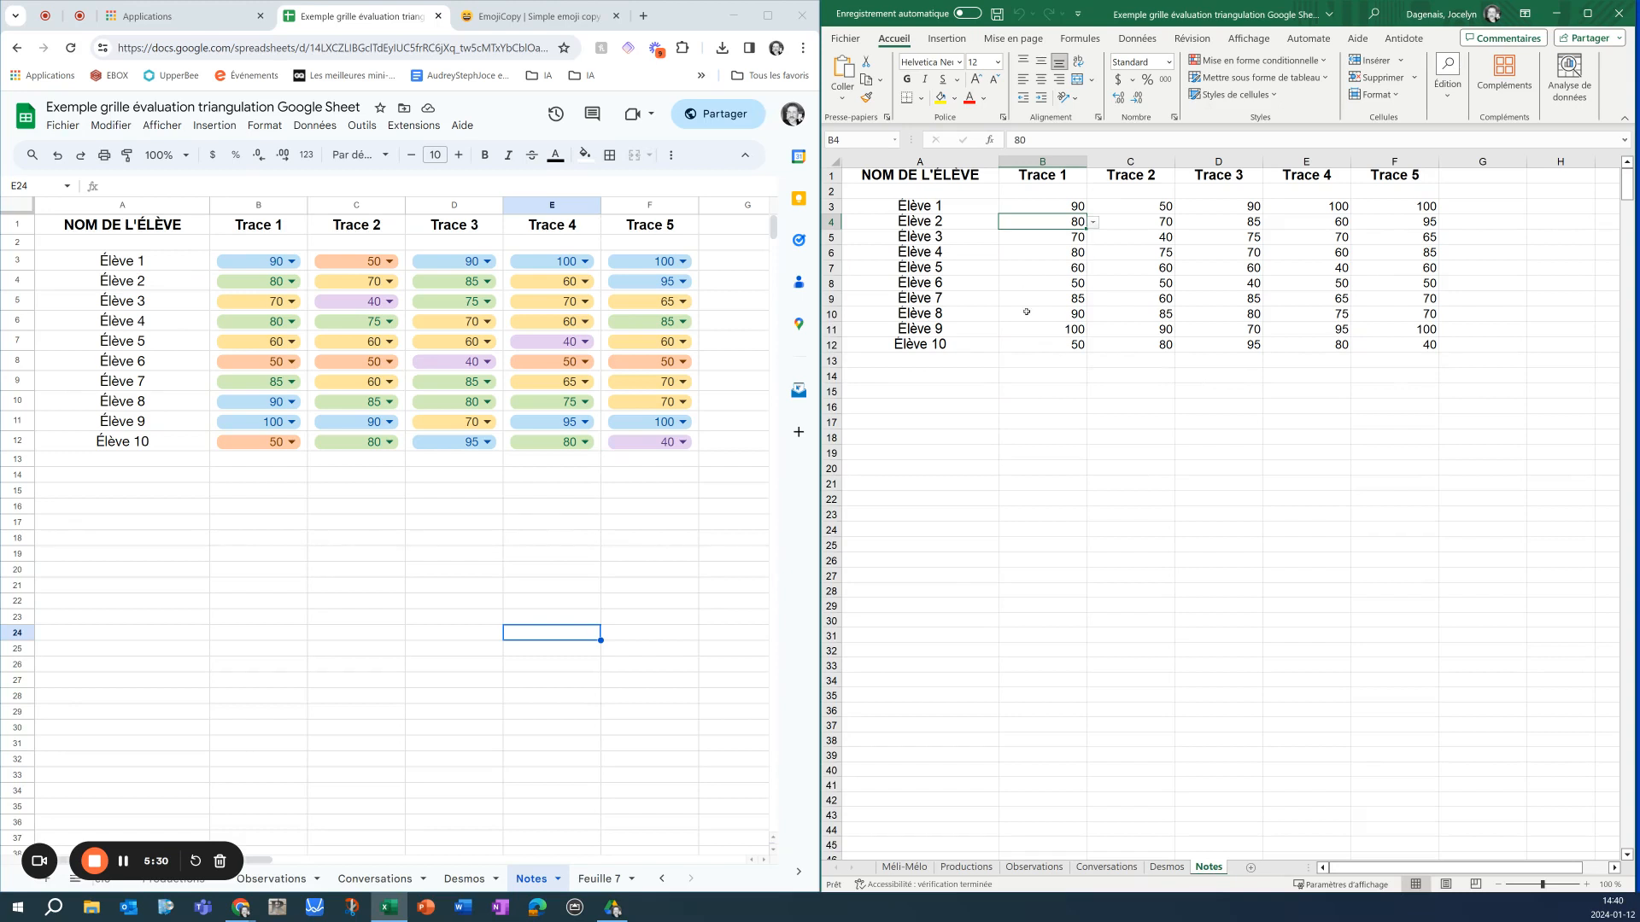
left_click(1078, 208)
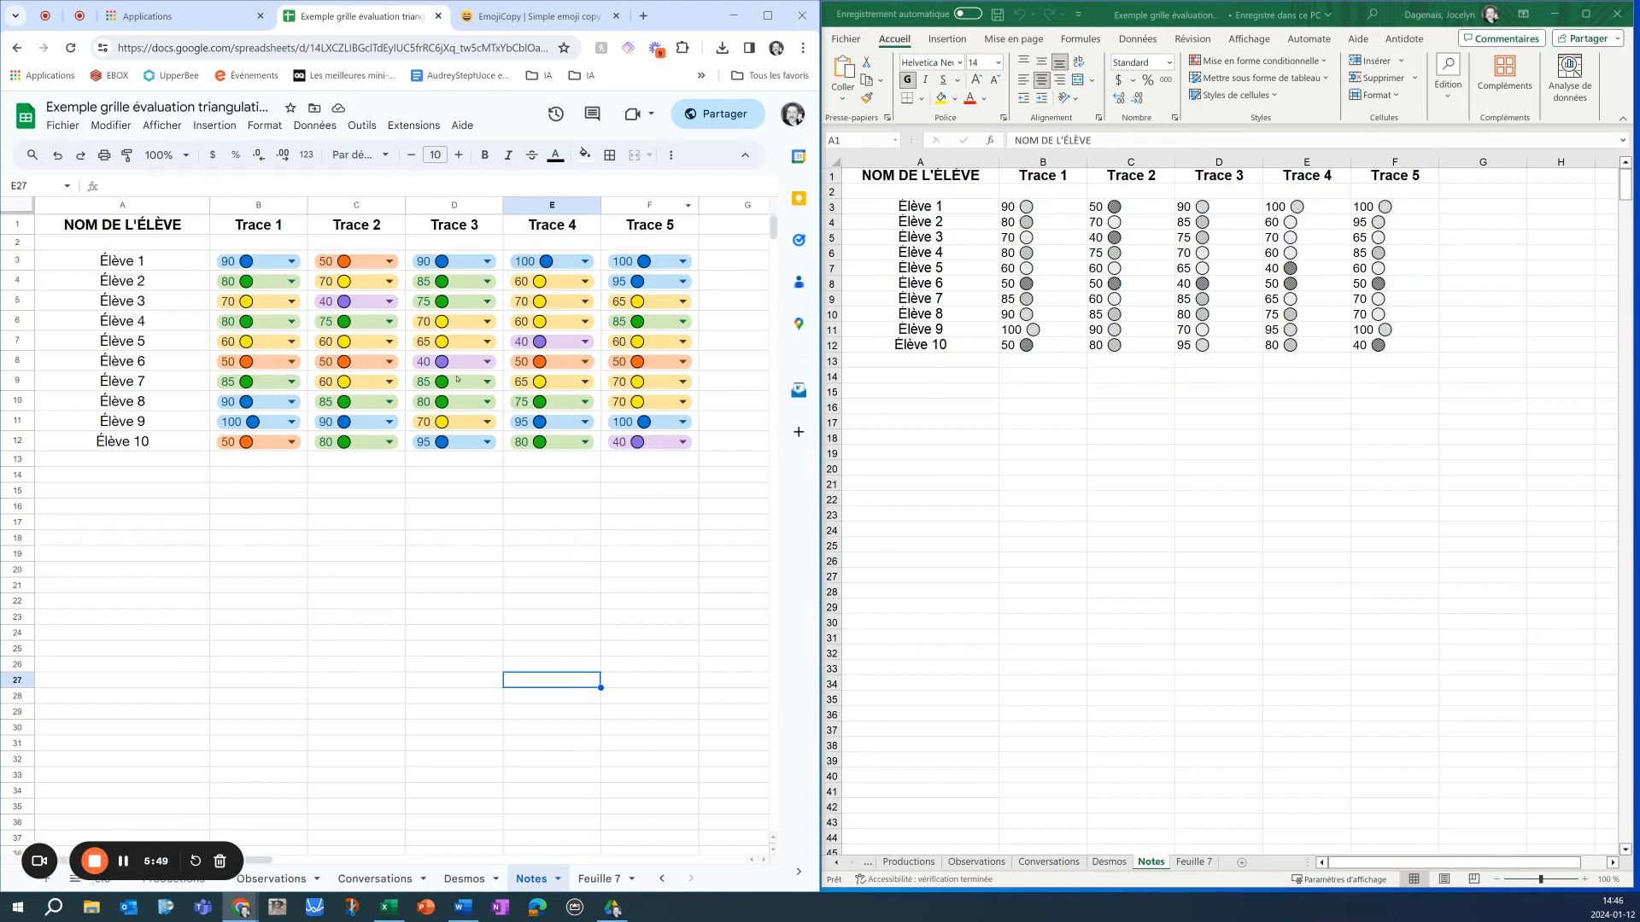
Check the Microsoft Excel (.xlsx) download option for the emoji-marked Google Sheets file and view its Excel version
left_click(64, 127)
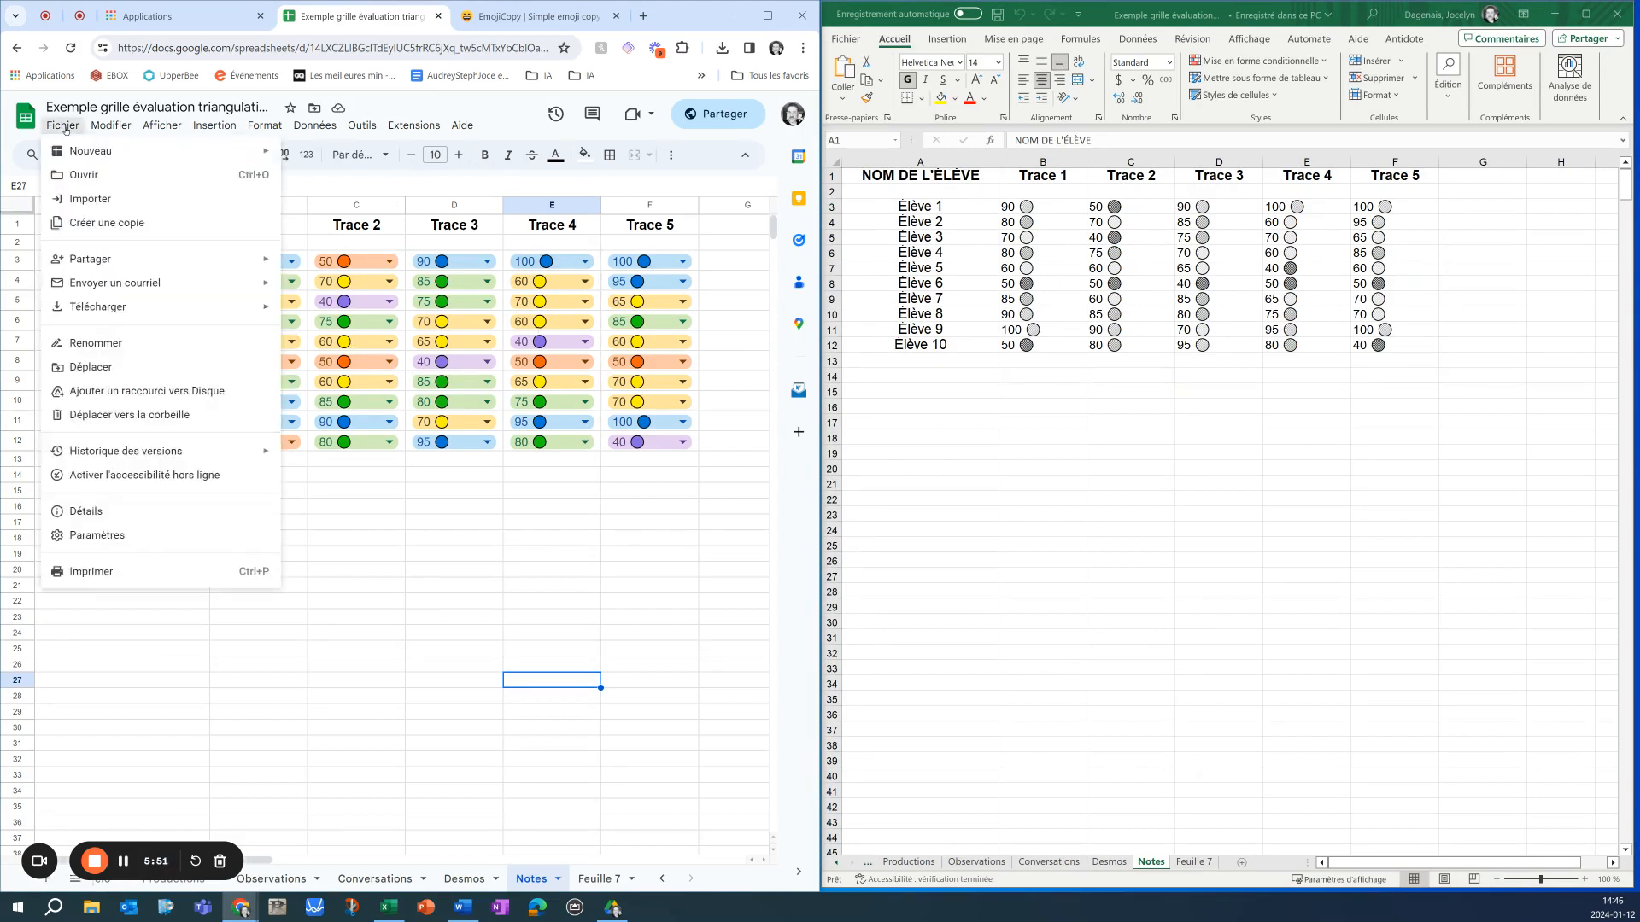
mouse_move(100, 308)
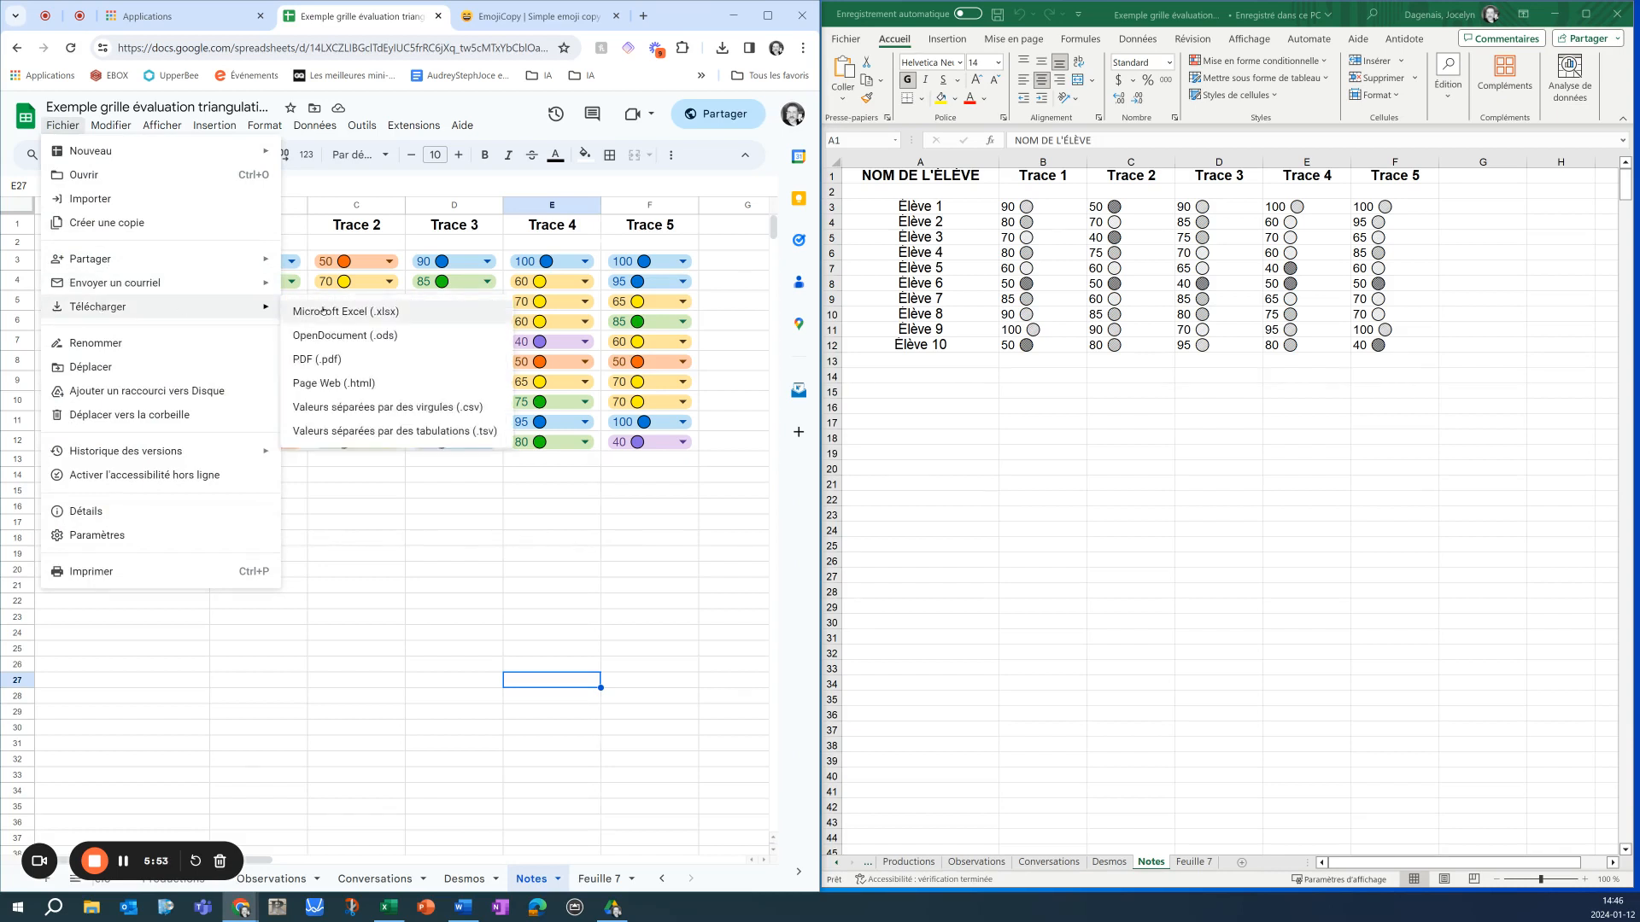
left_click(1242, 485)
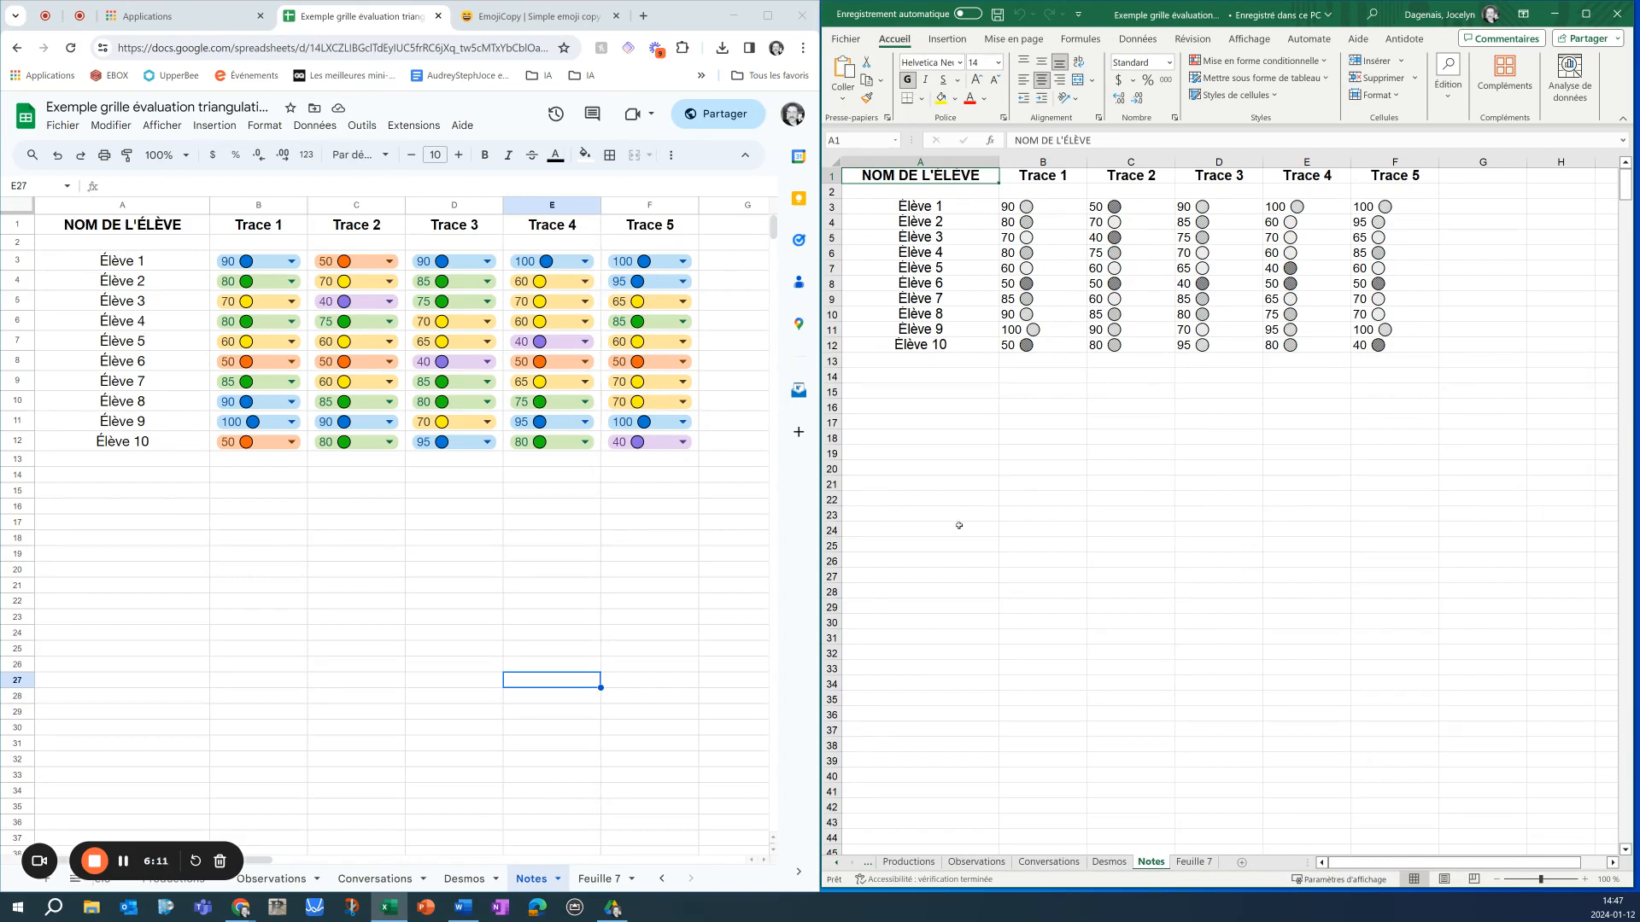
left_click(124, 861)
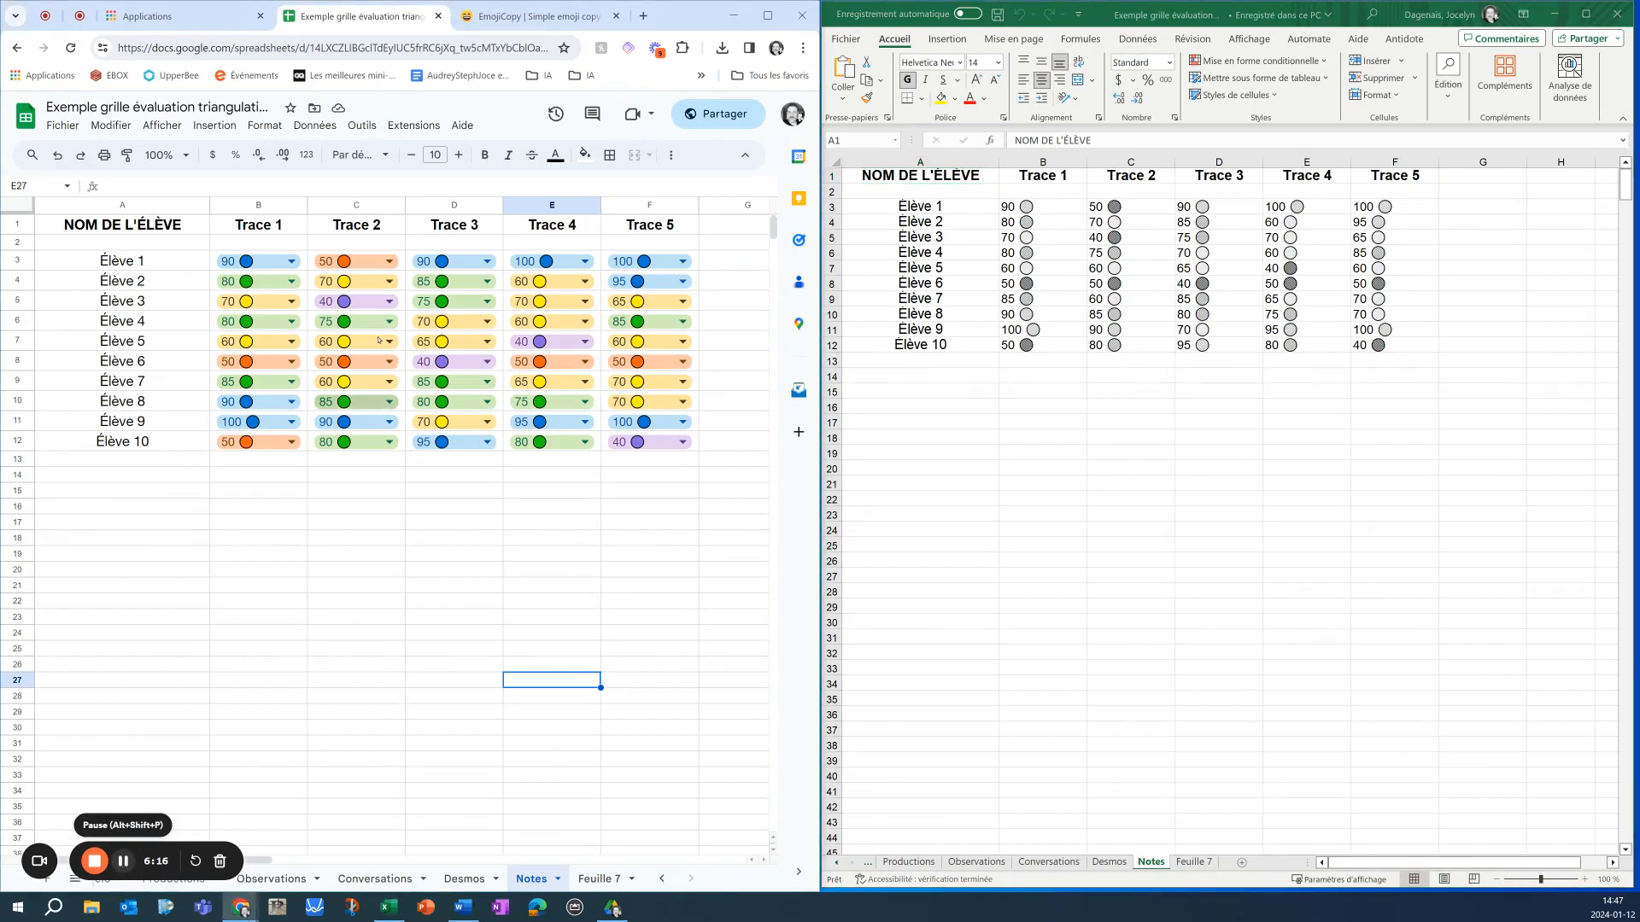
Switch to Word and use the Notes$ table of "Exemple grille évaluation triangulation Google Sheet (1).xlsx" from Téléchargements as the mail merge recipient list
left_click(462, 907)
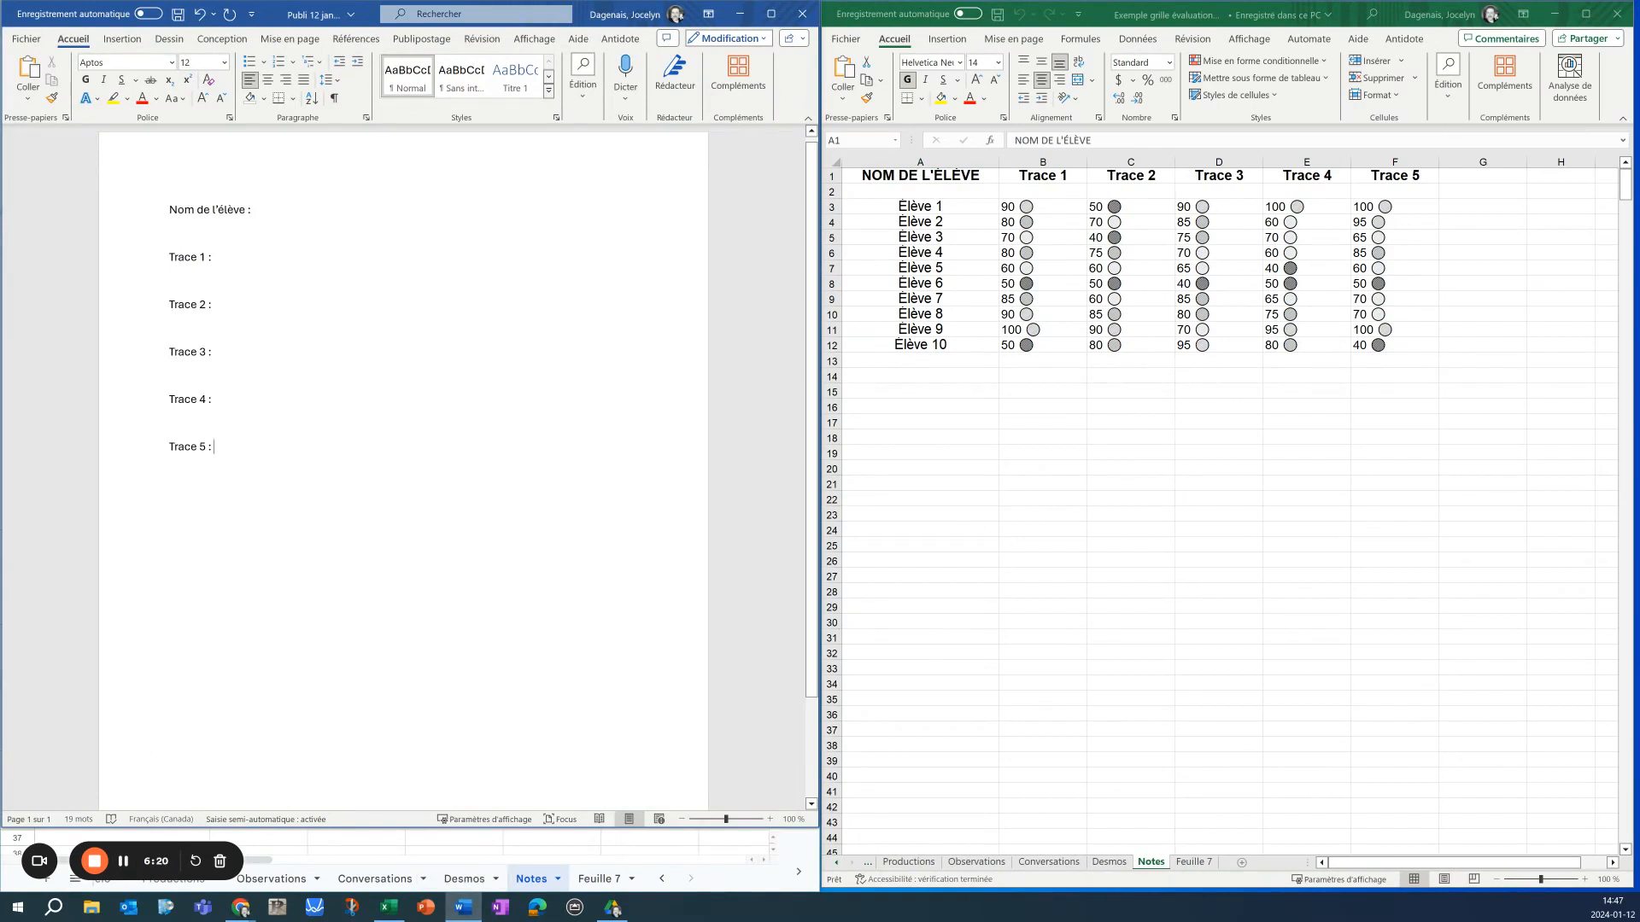
left_click(268, 211)
left_click(418, 39)
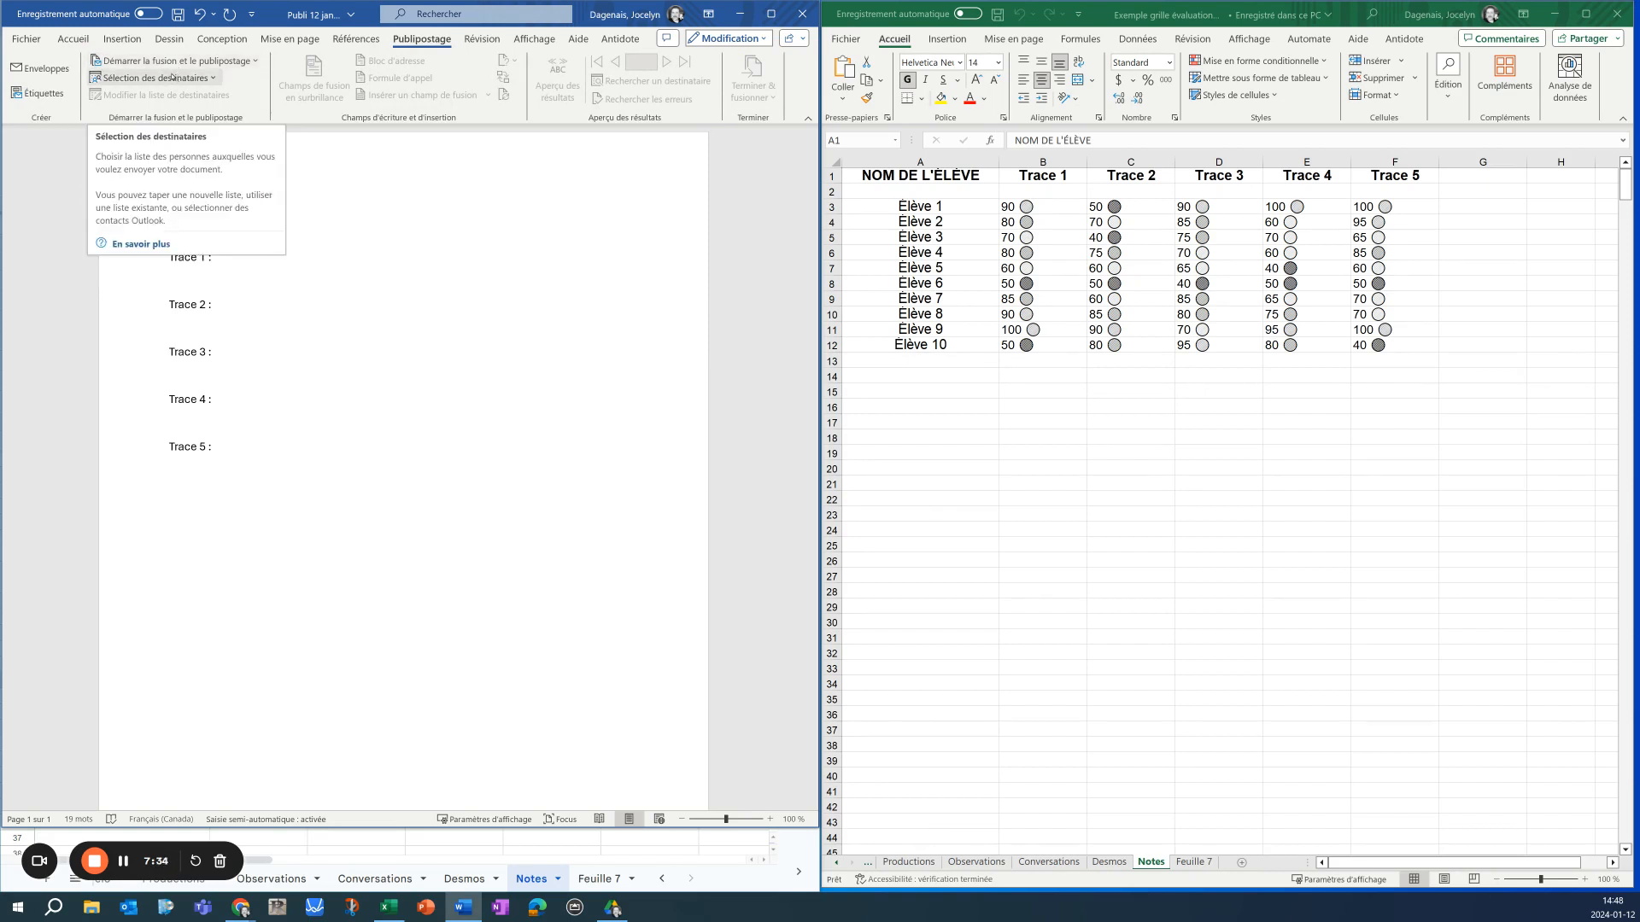
left_click(171, 76)
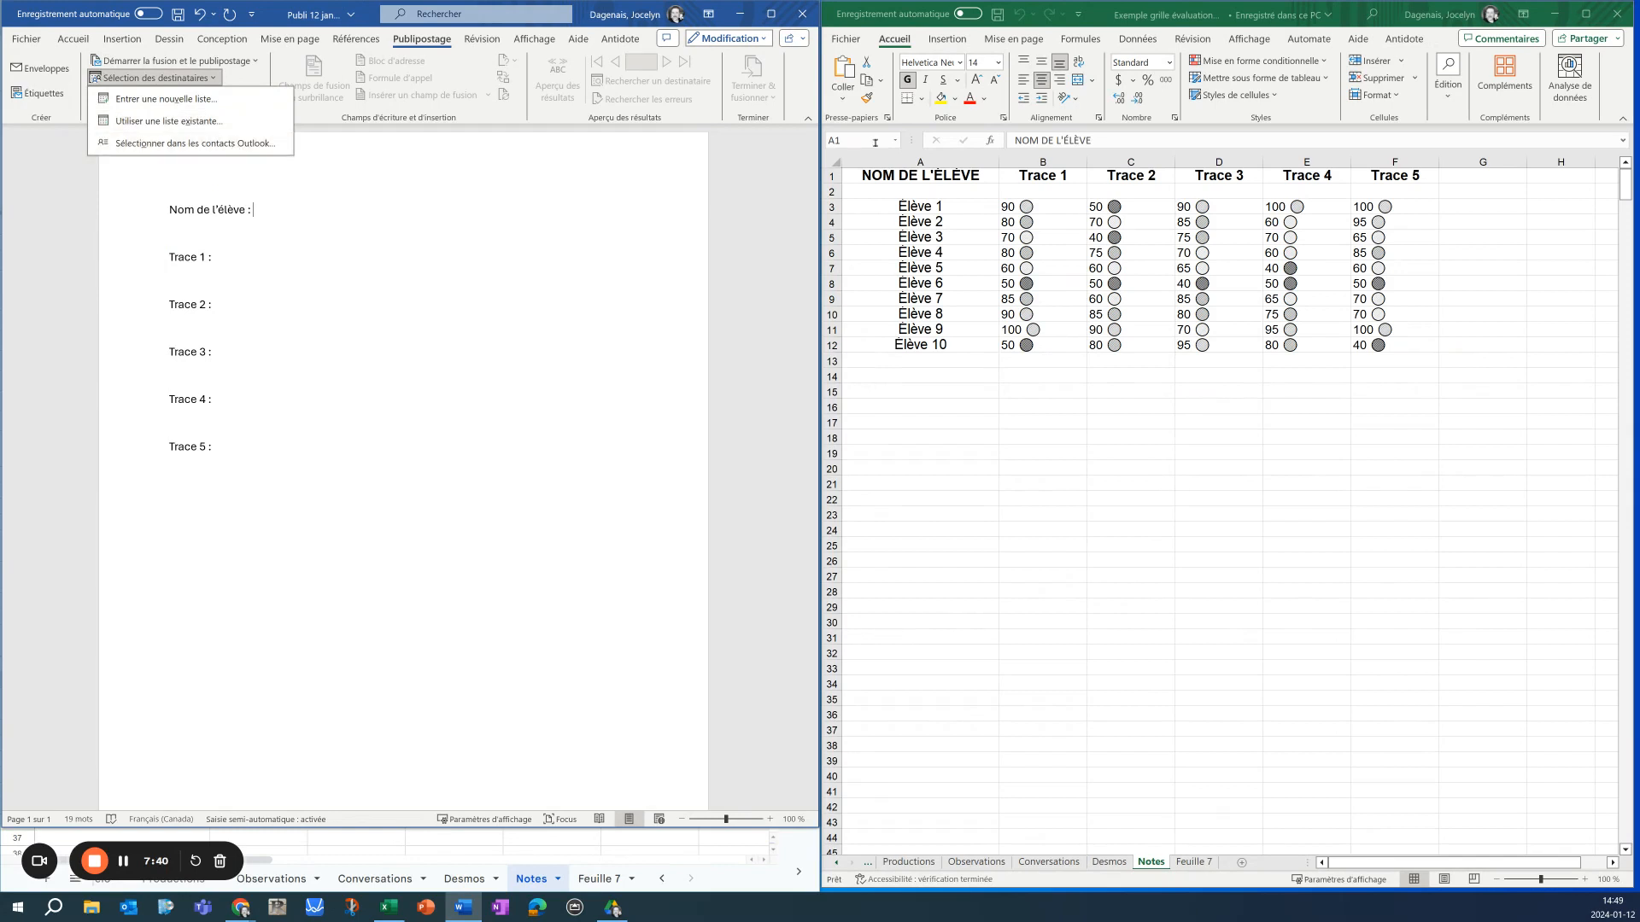
left_click(214, 121)
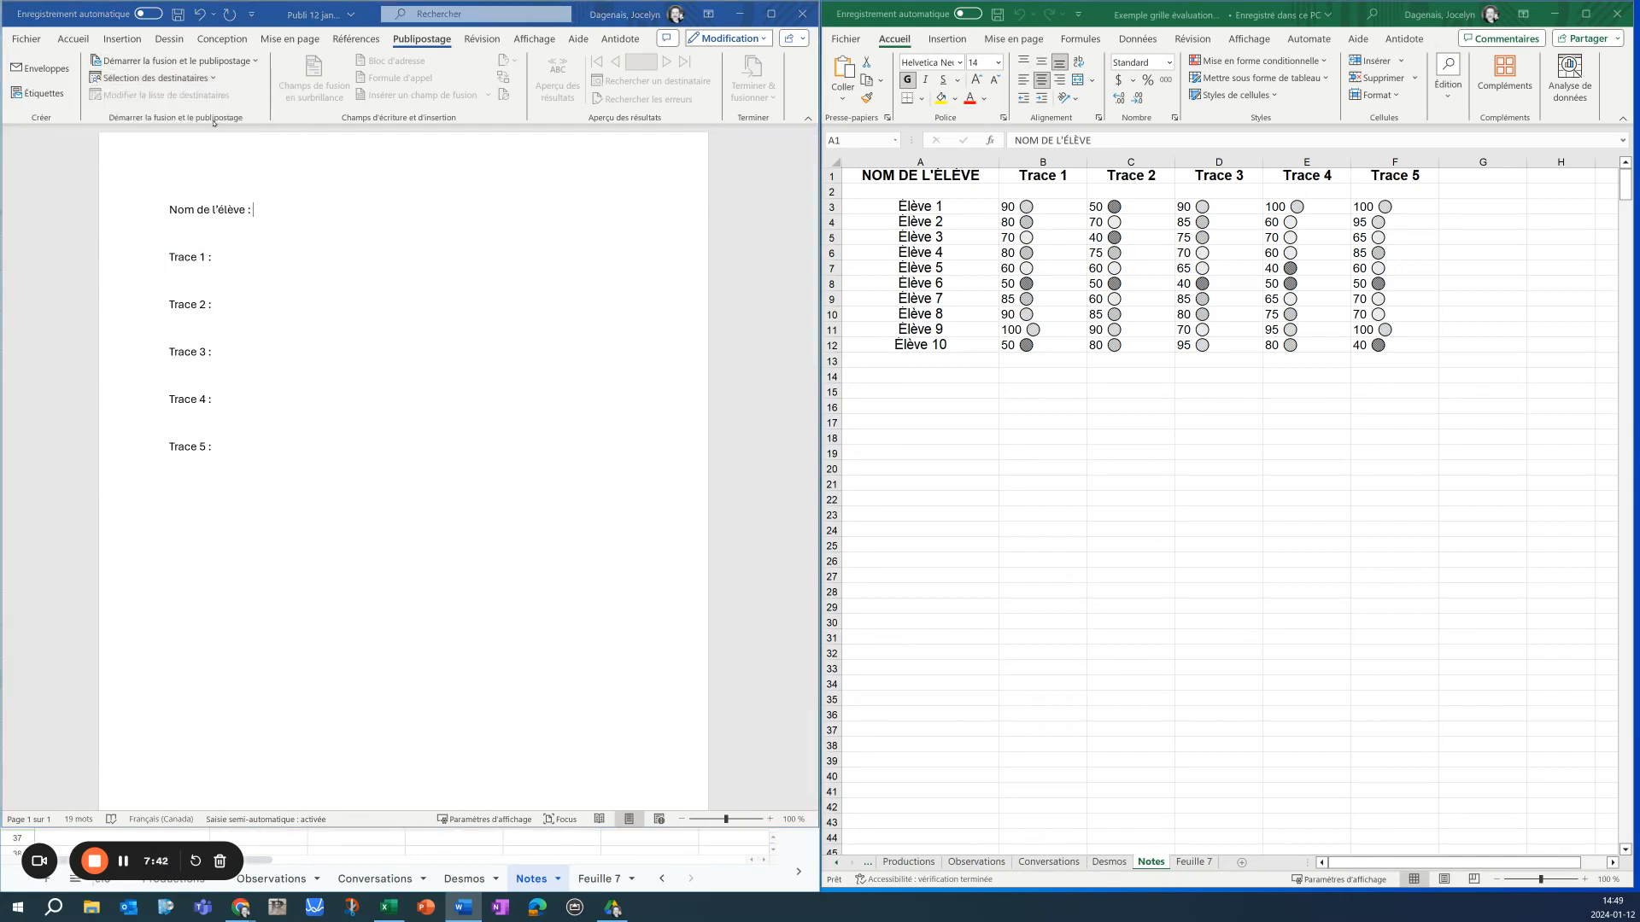
left_click(79, 214)
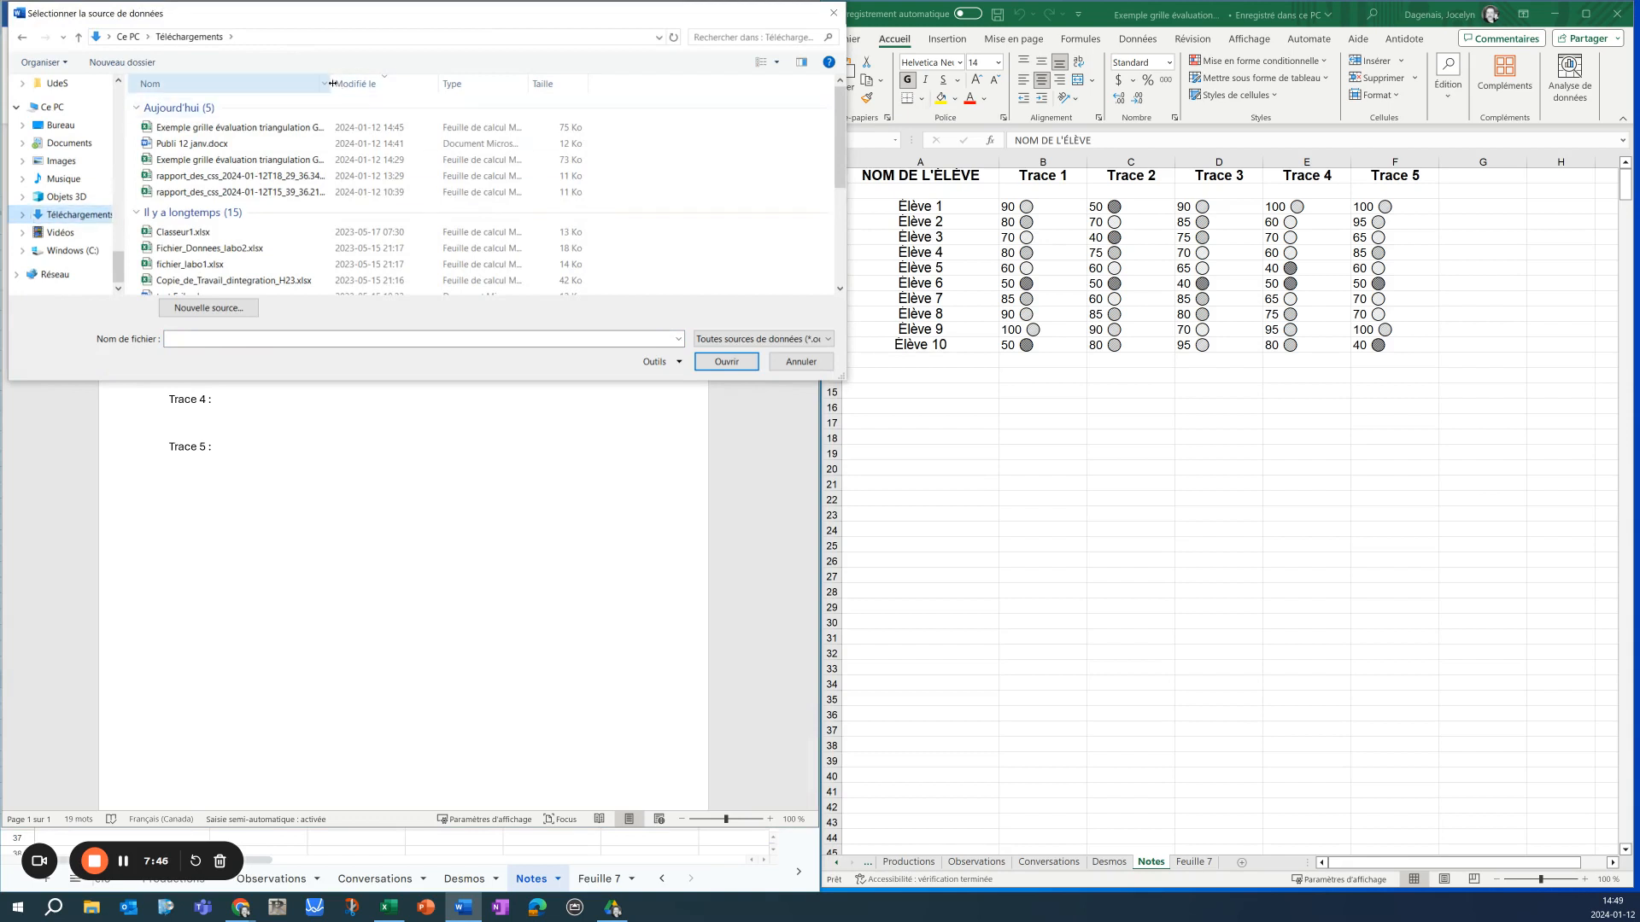
left_click_drag(332, 83, 511, 83)
left_click(295, 132)
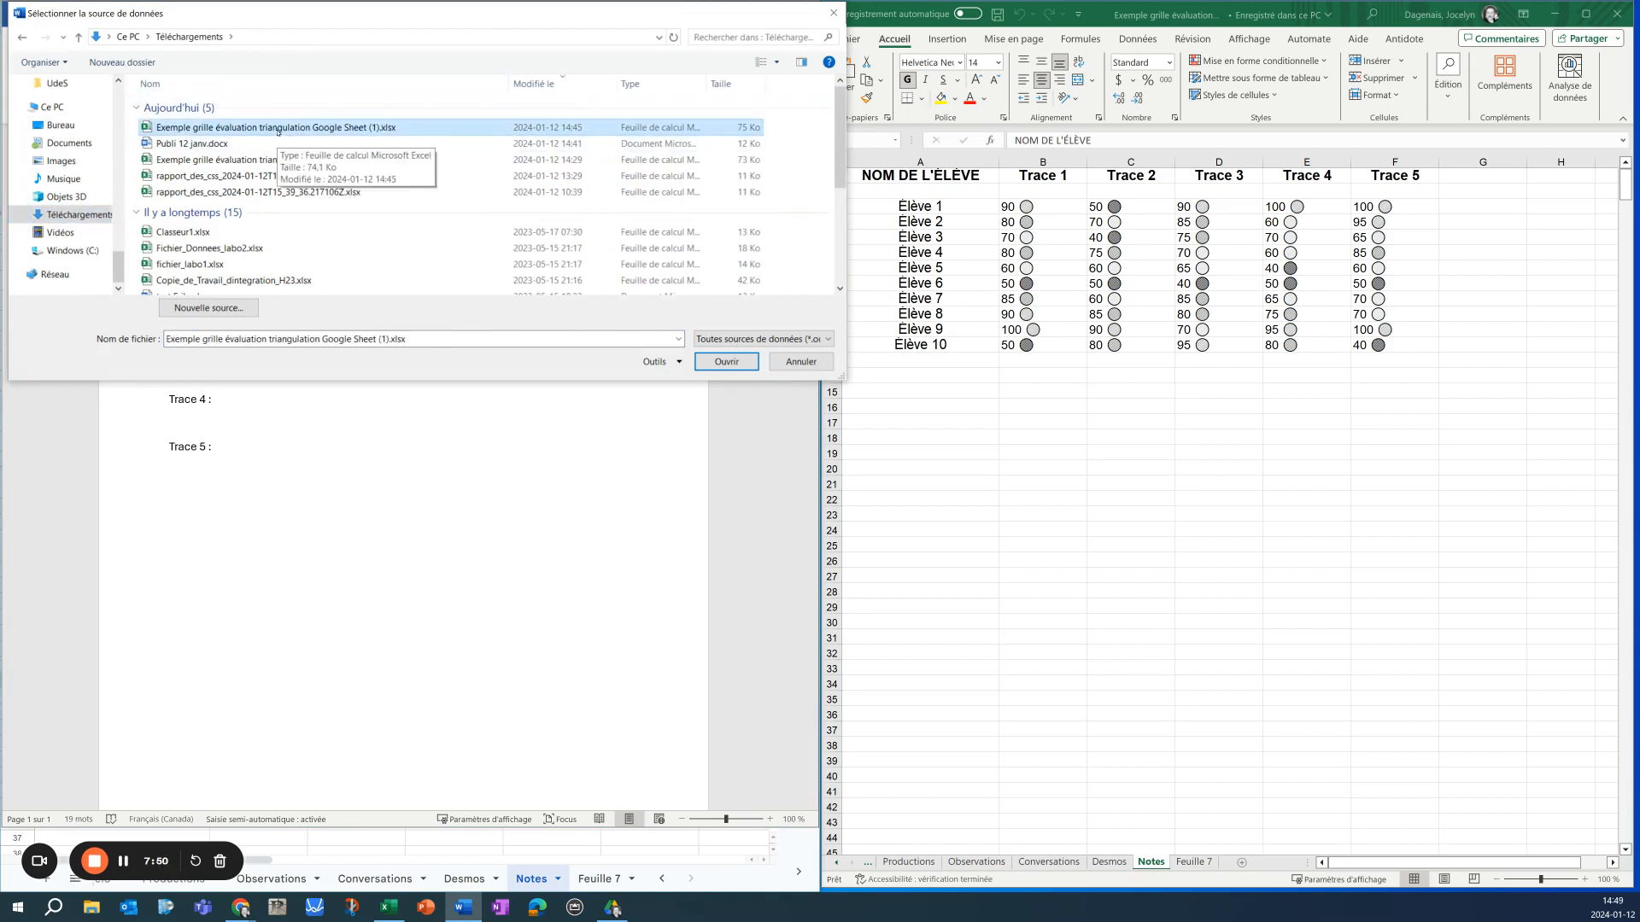
left_click(717, 364)
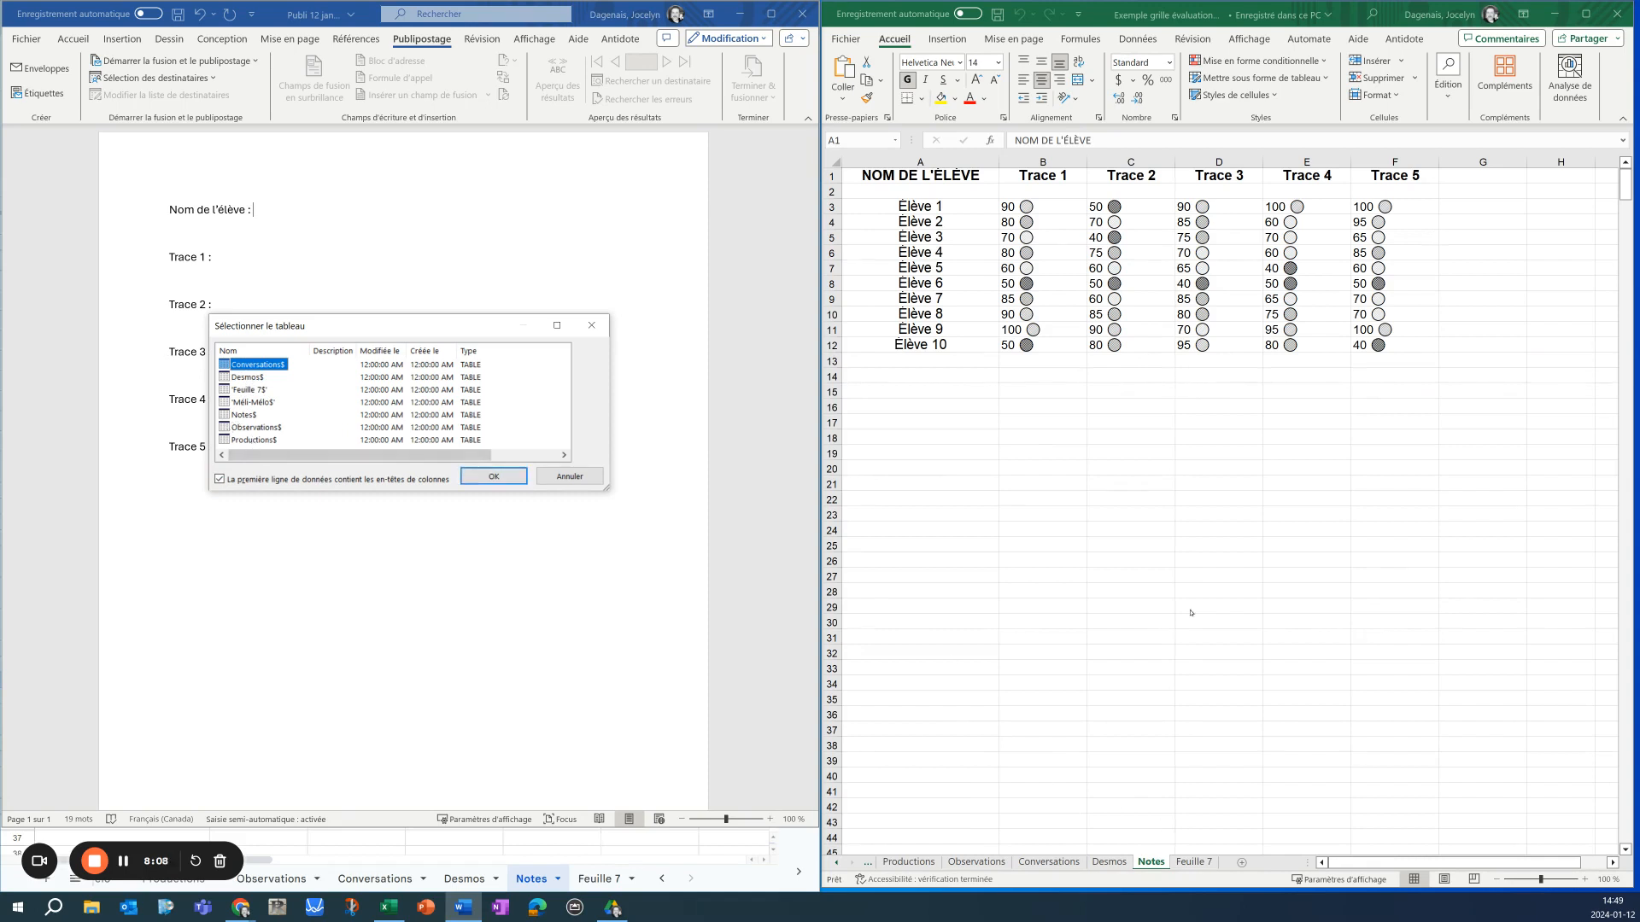
left_click(244, 415)
left_click(495, 478)
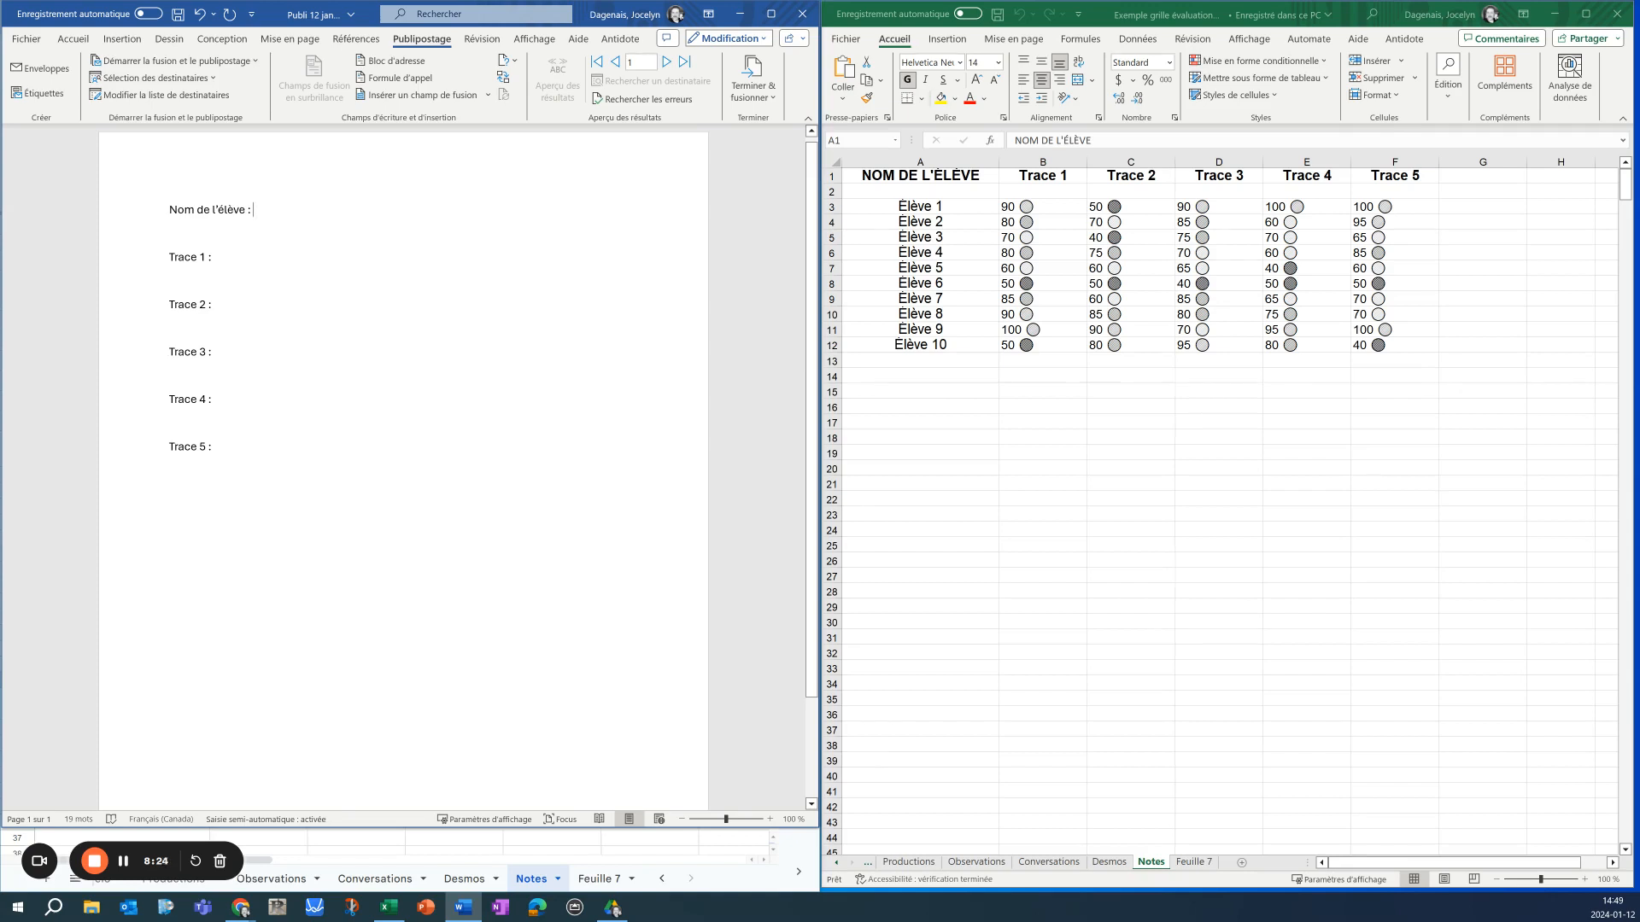
Insert the NOM_DE_LÉLÈVE merge field after "Nom de l'élève :" in the Word document
left_click(278, 198)
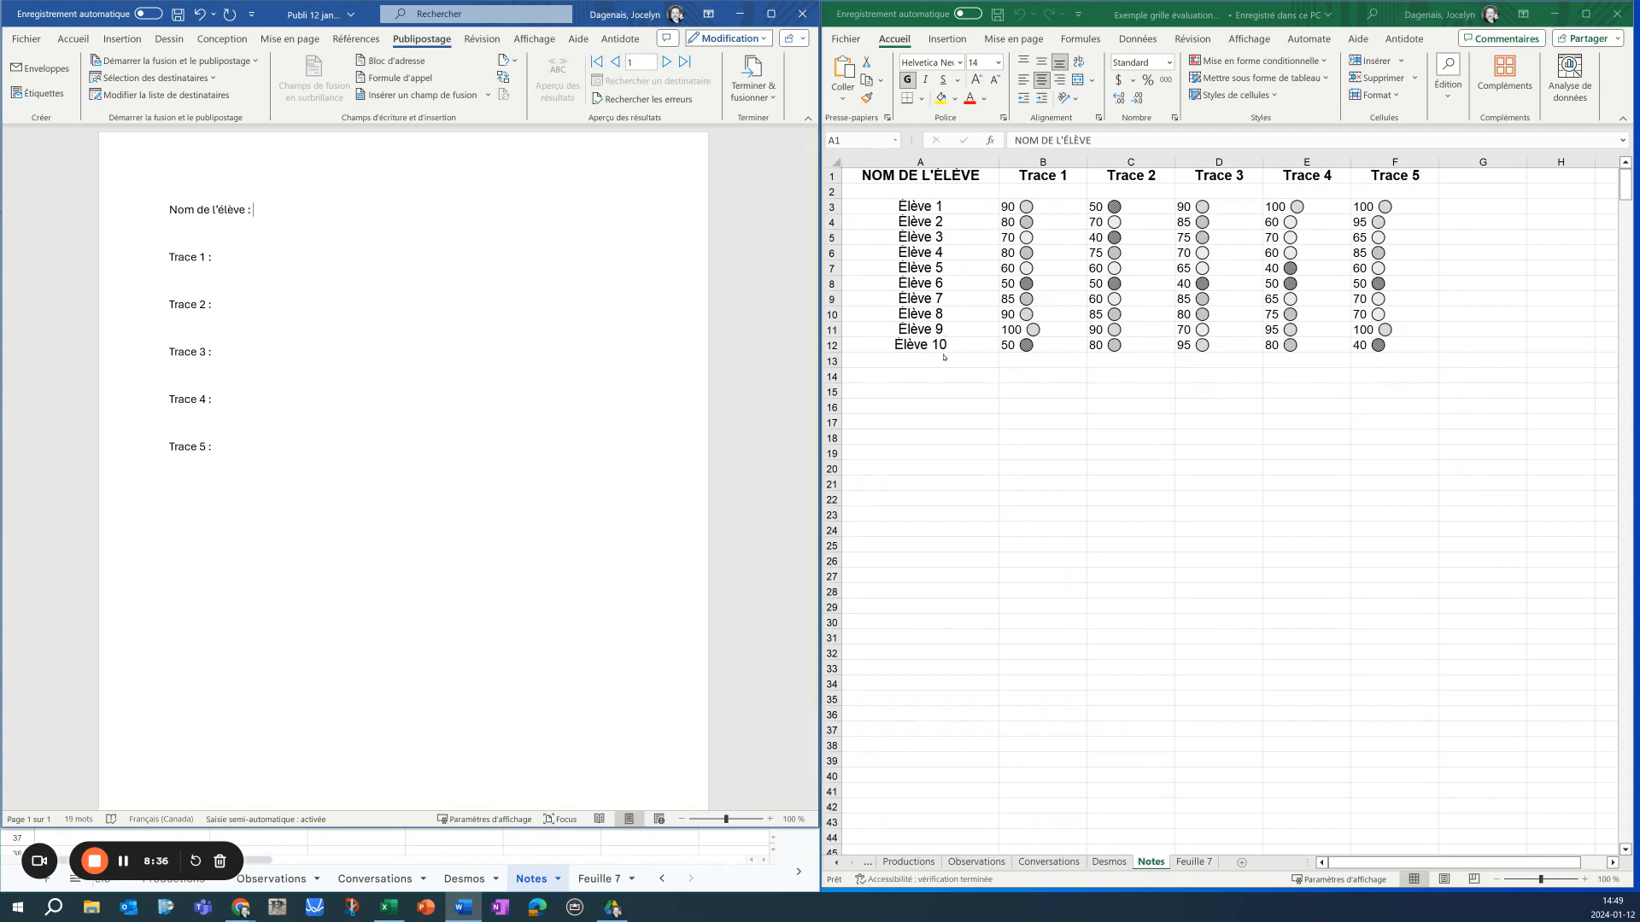
left_click(488, 98)
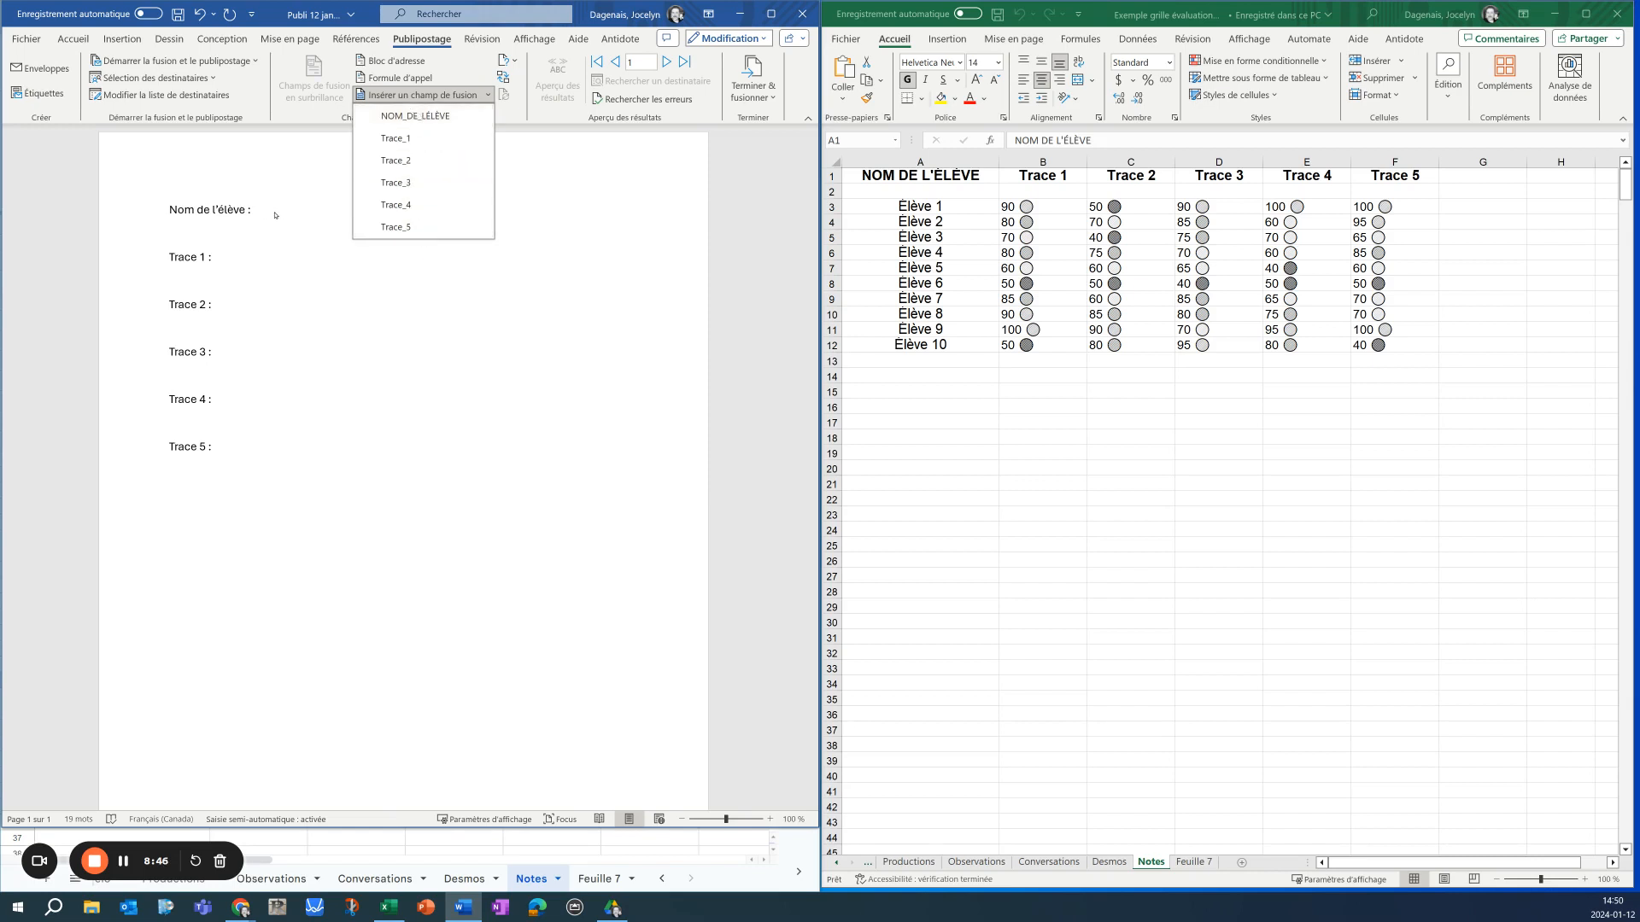
left_click(488, 96)
left_click(489, 97)
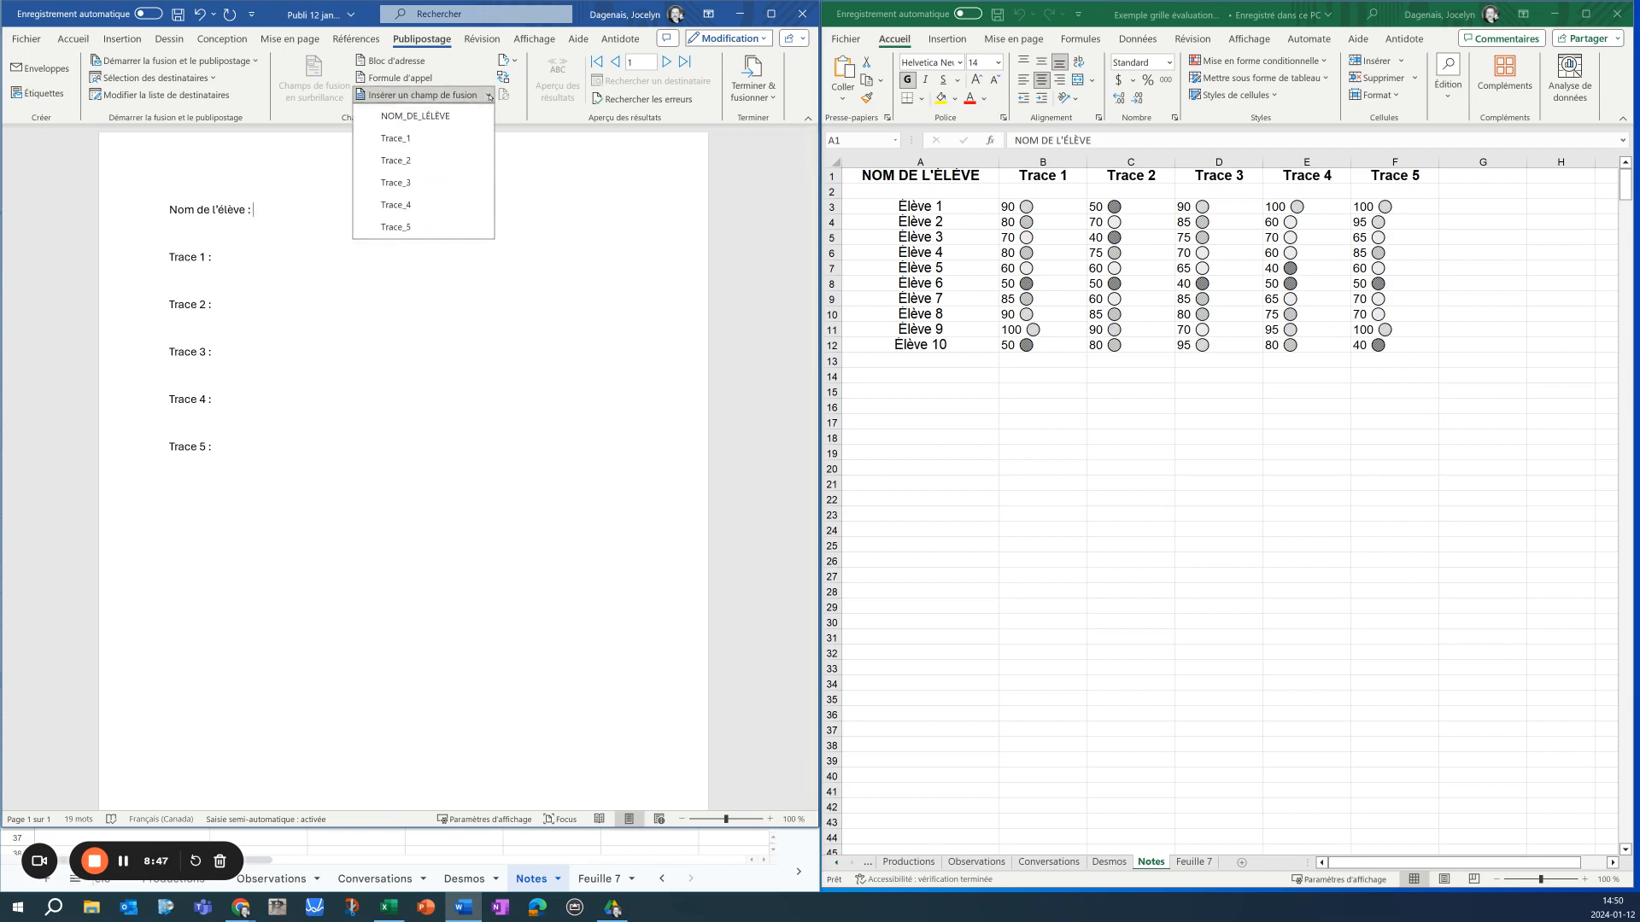
left_click(431, 116)
Insert the Trace_1 and Trace_2 merge fields after their matching "Trace 1 :" and "Trace 2 :" labels
left_click(210, 257)
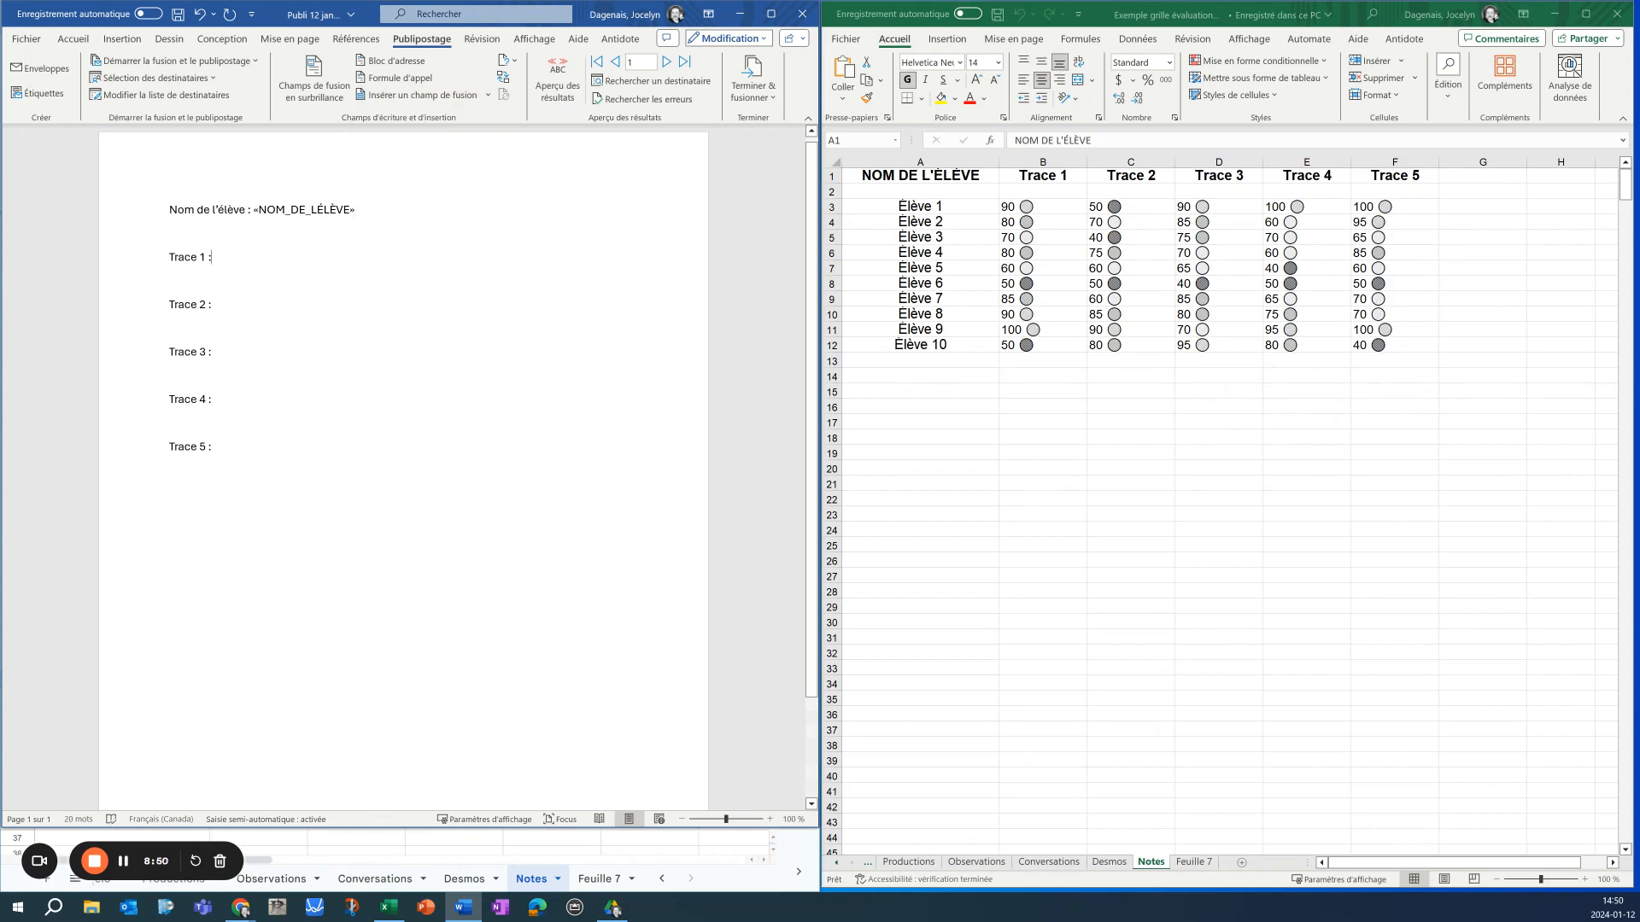
left_click(488, 94)
left_click(433, 132)
left_click(488, 95)
left_click(418, 160)
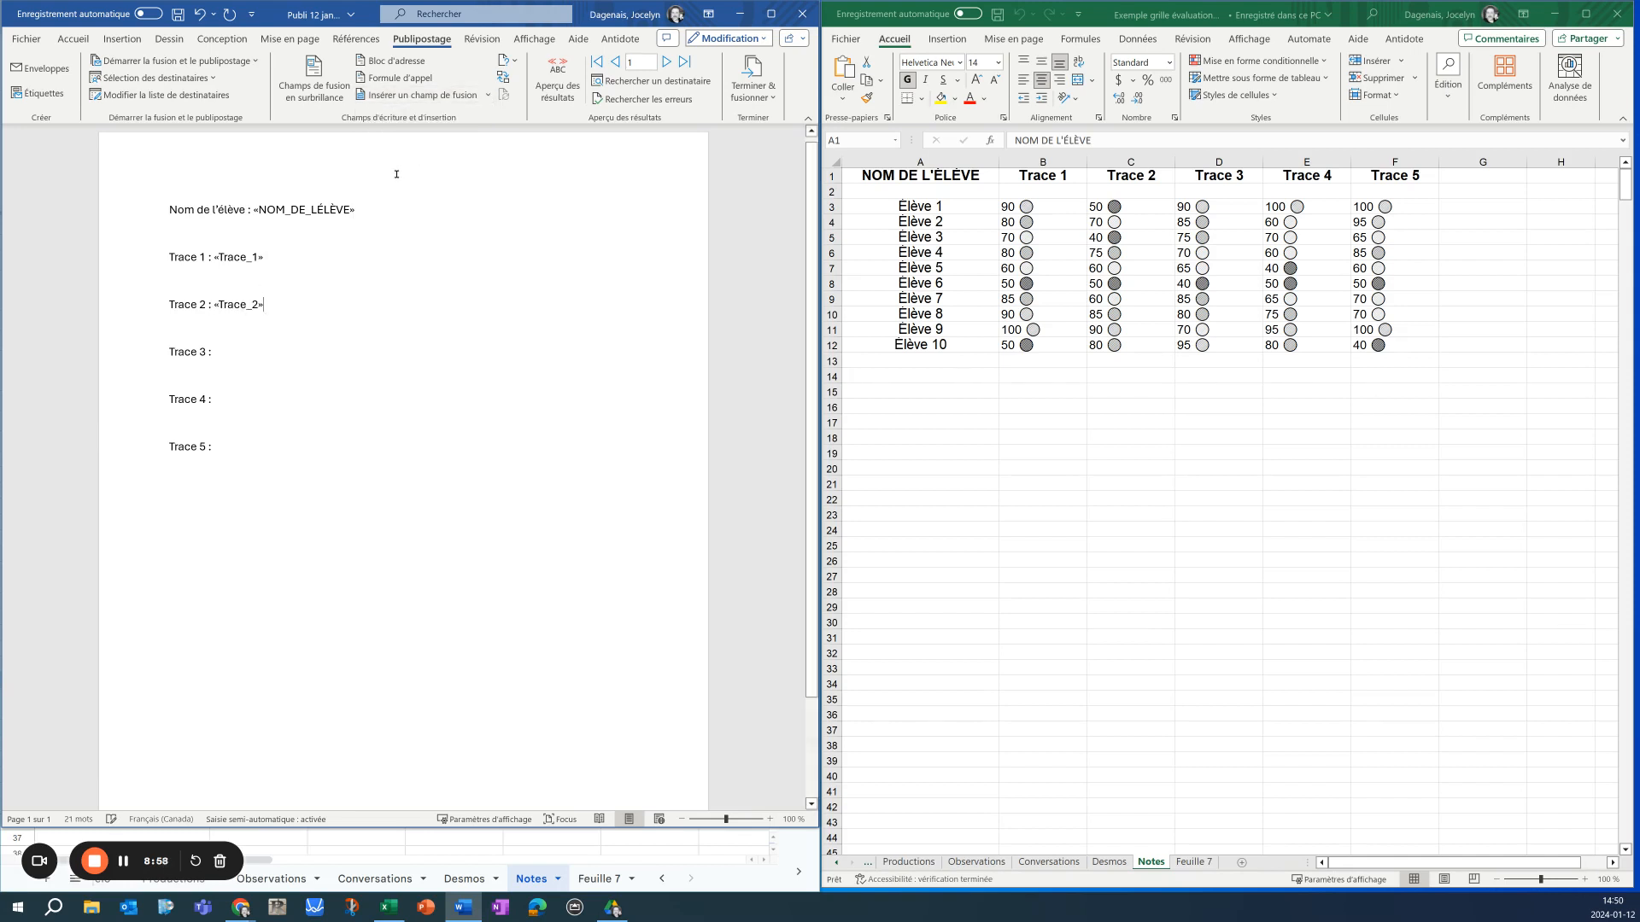
Insert the Trace_3, Trace_4 and Trace_5 merge fields after their matching Trace labels
left_click(245, 352)
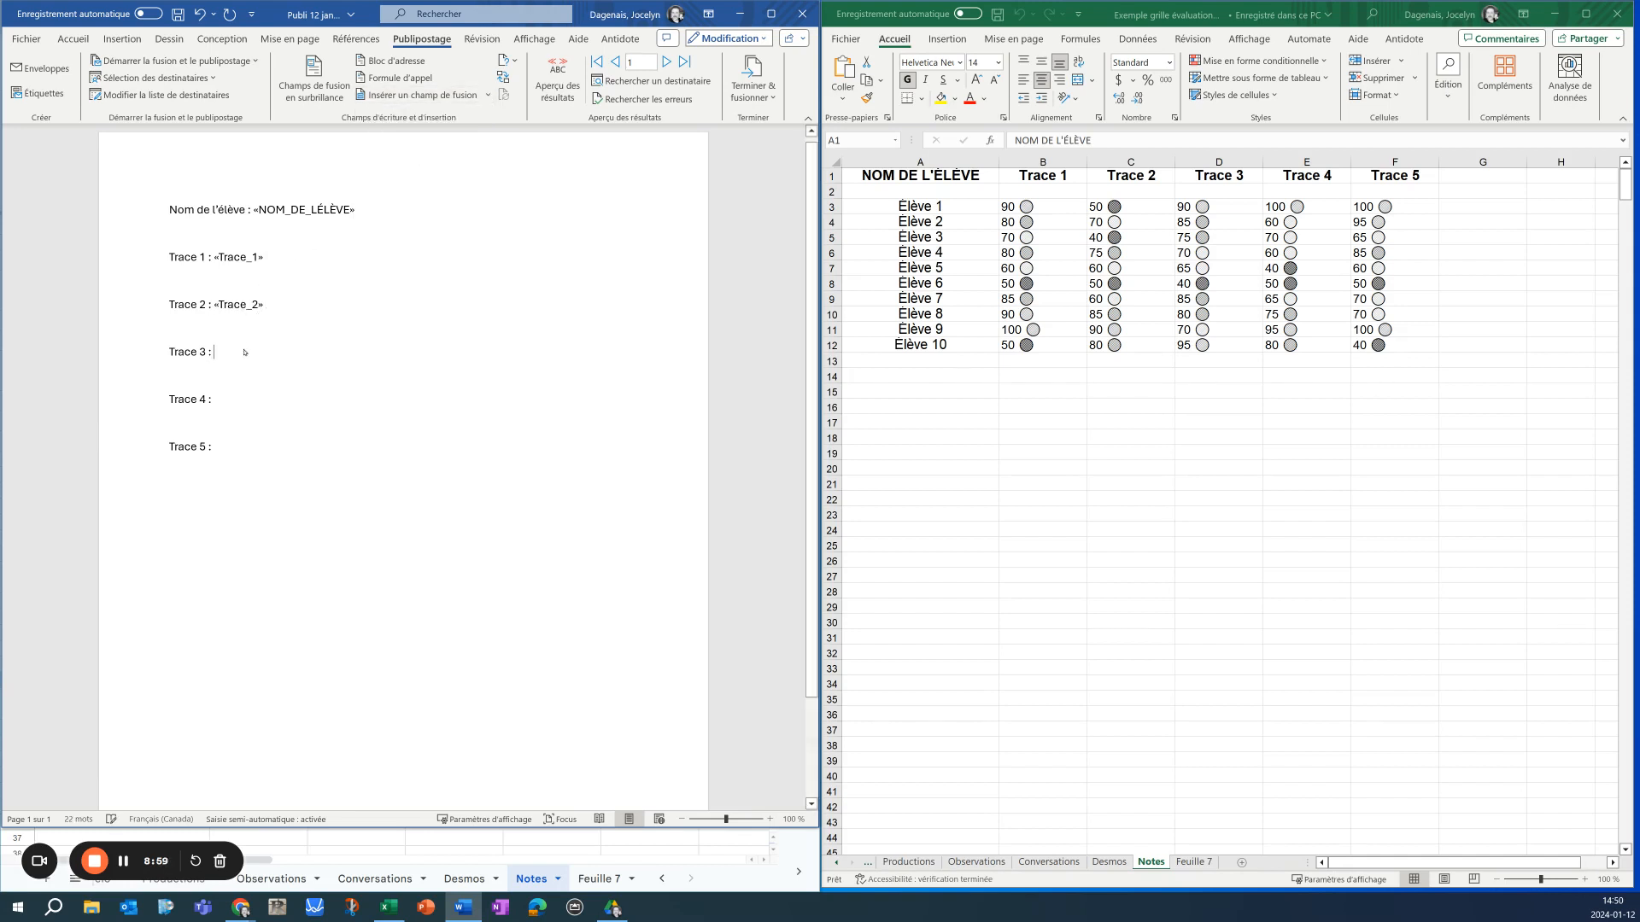
left_click(488, 95)
left_click(380, 179)
left_click(488, 95)
left_click(409, 203)
left_click(488, 94)
left_click(394, 227)
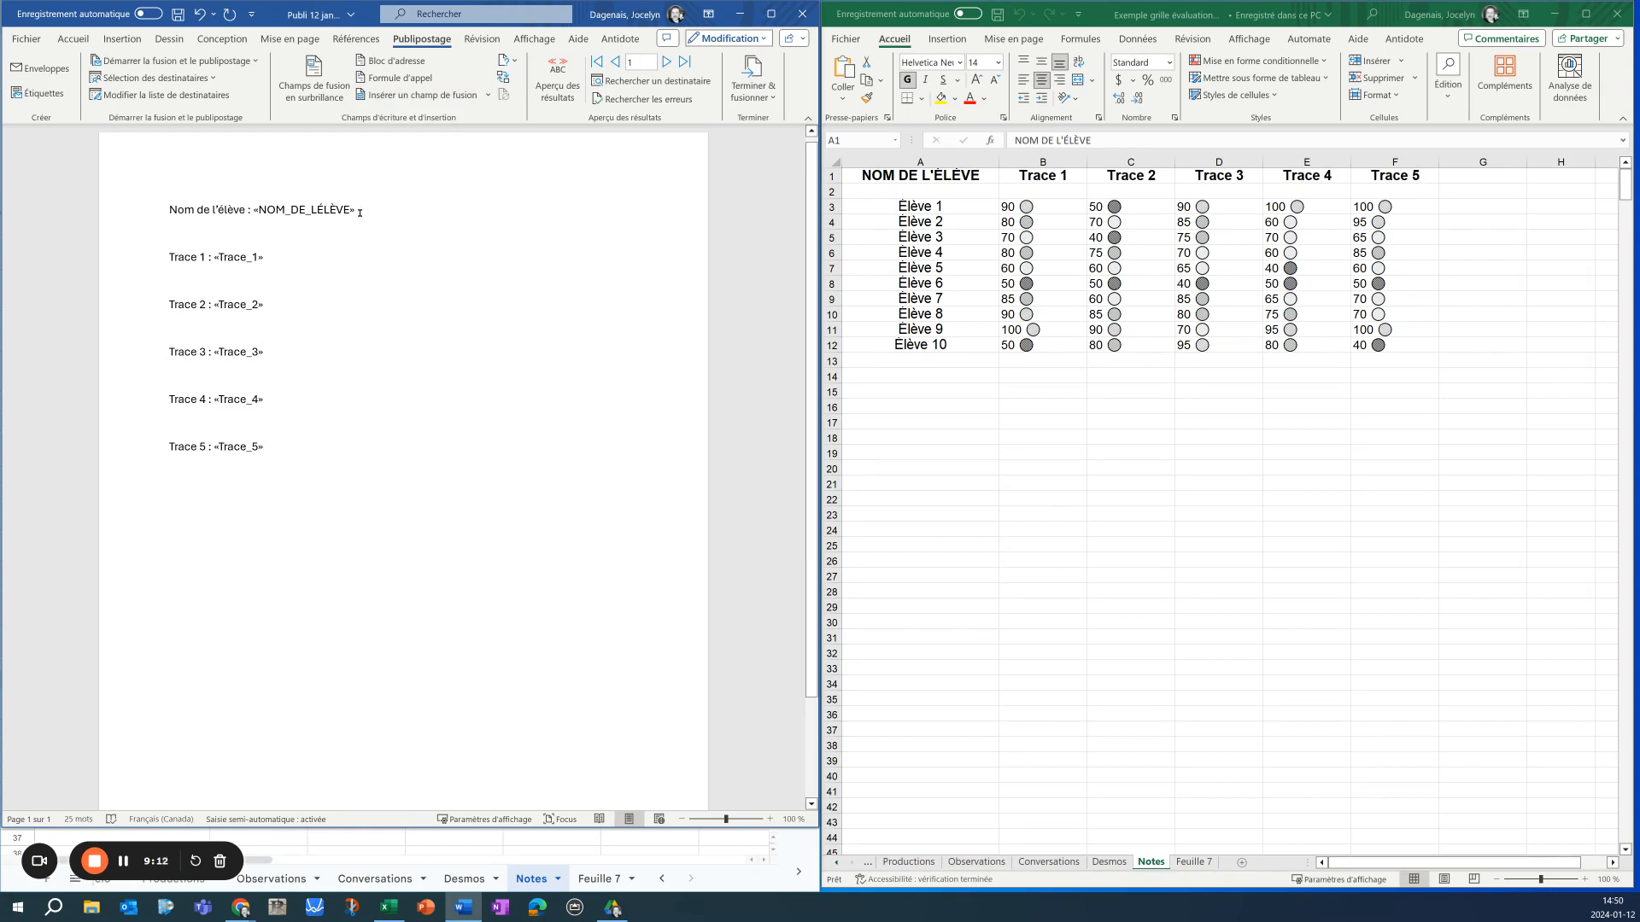
Preview the merge results and advance to record 2, Élève 1
left_click(559, 83)
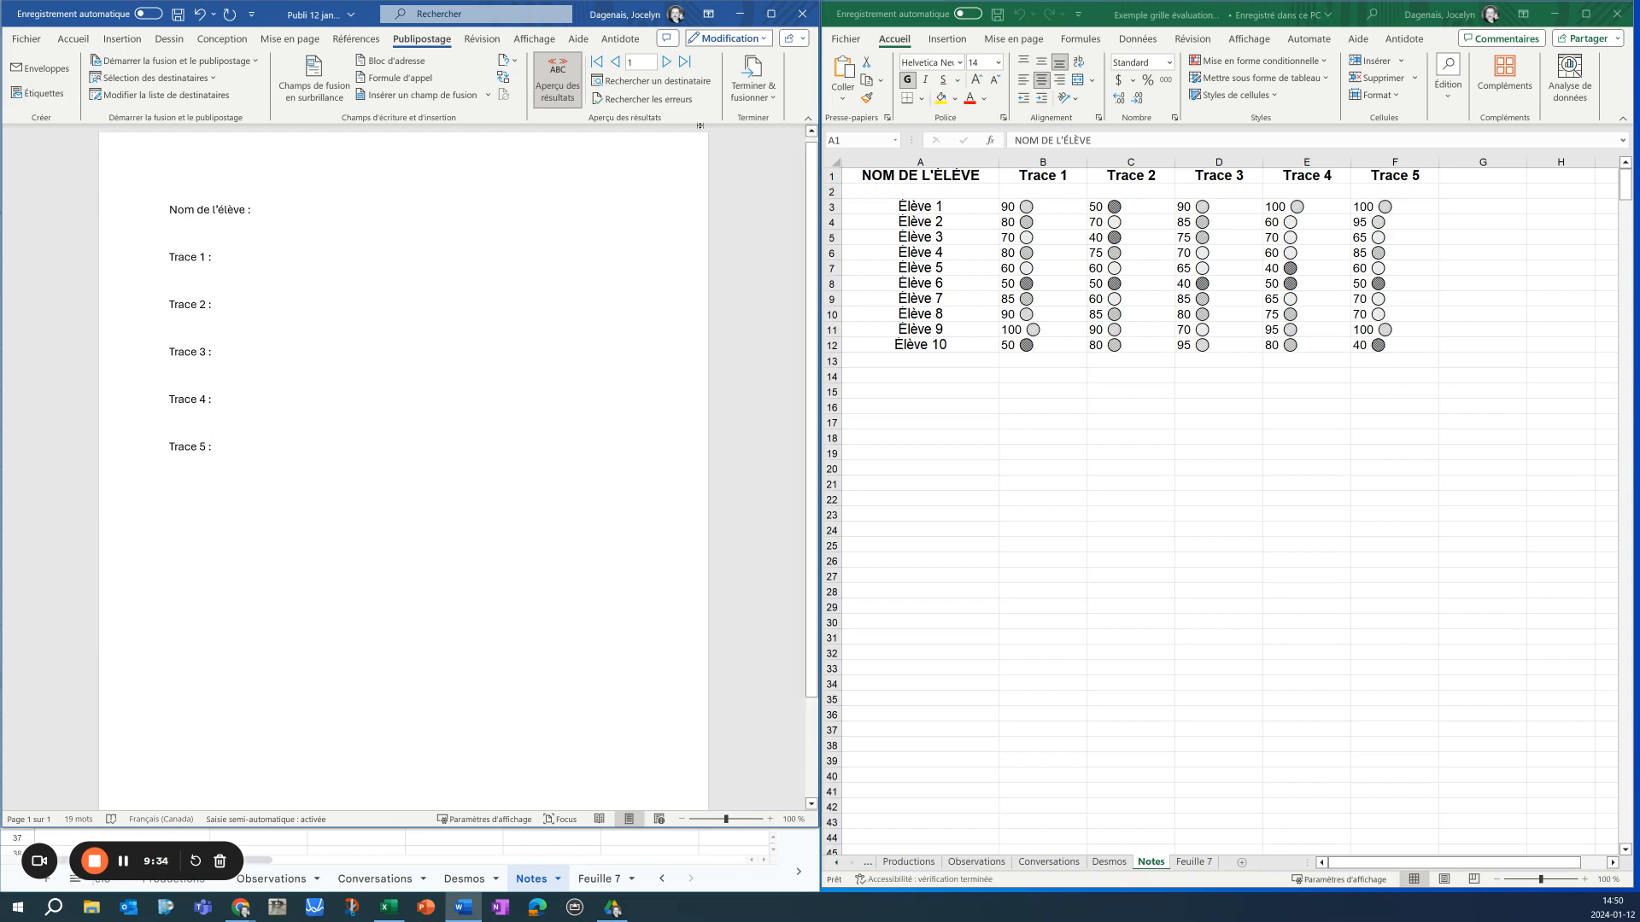
left_click(668, 61)
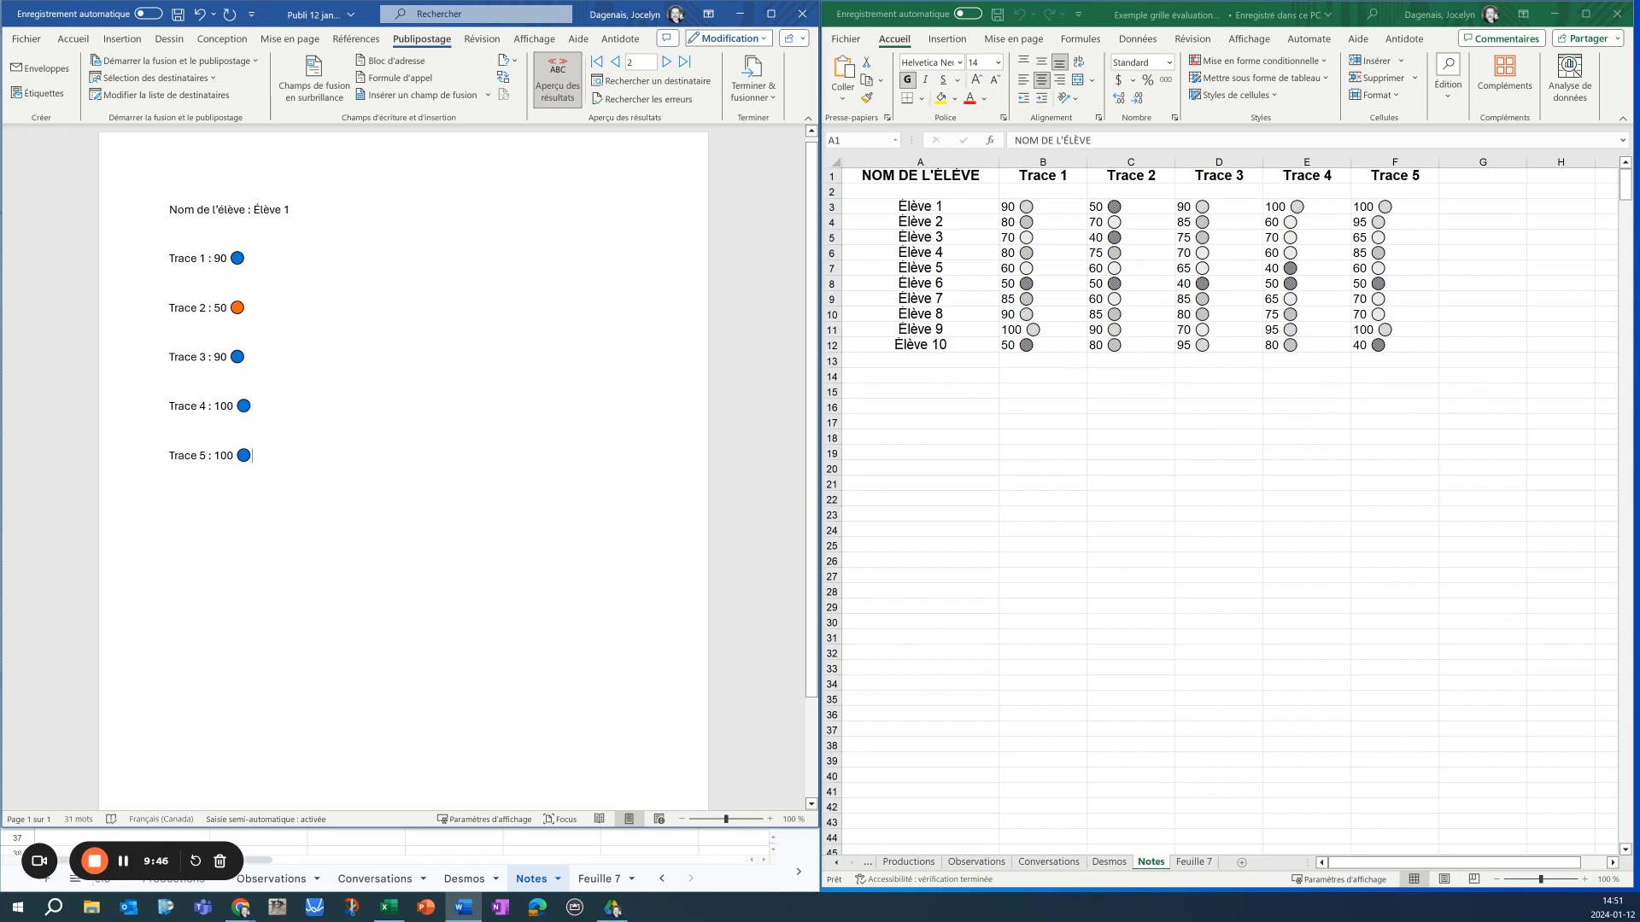
Return to the merge field view and insert a table of five columns and two rows on a new line below Trace 5
key("Return")
left_click(558, 81)
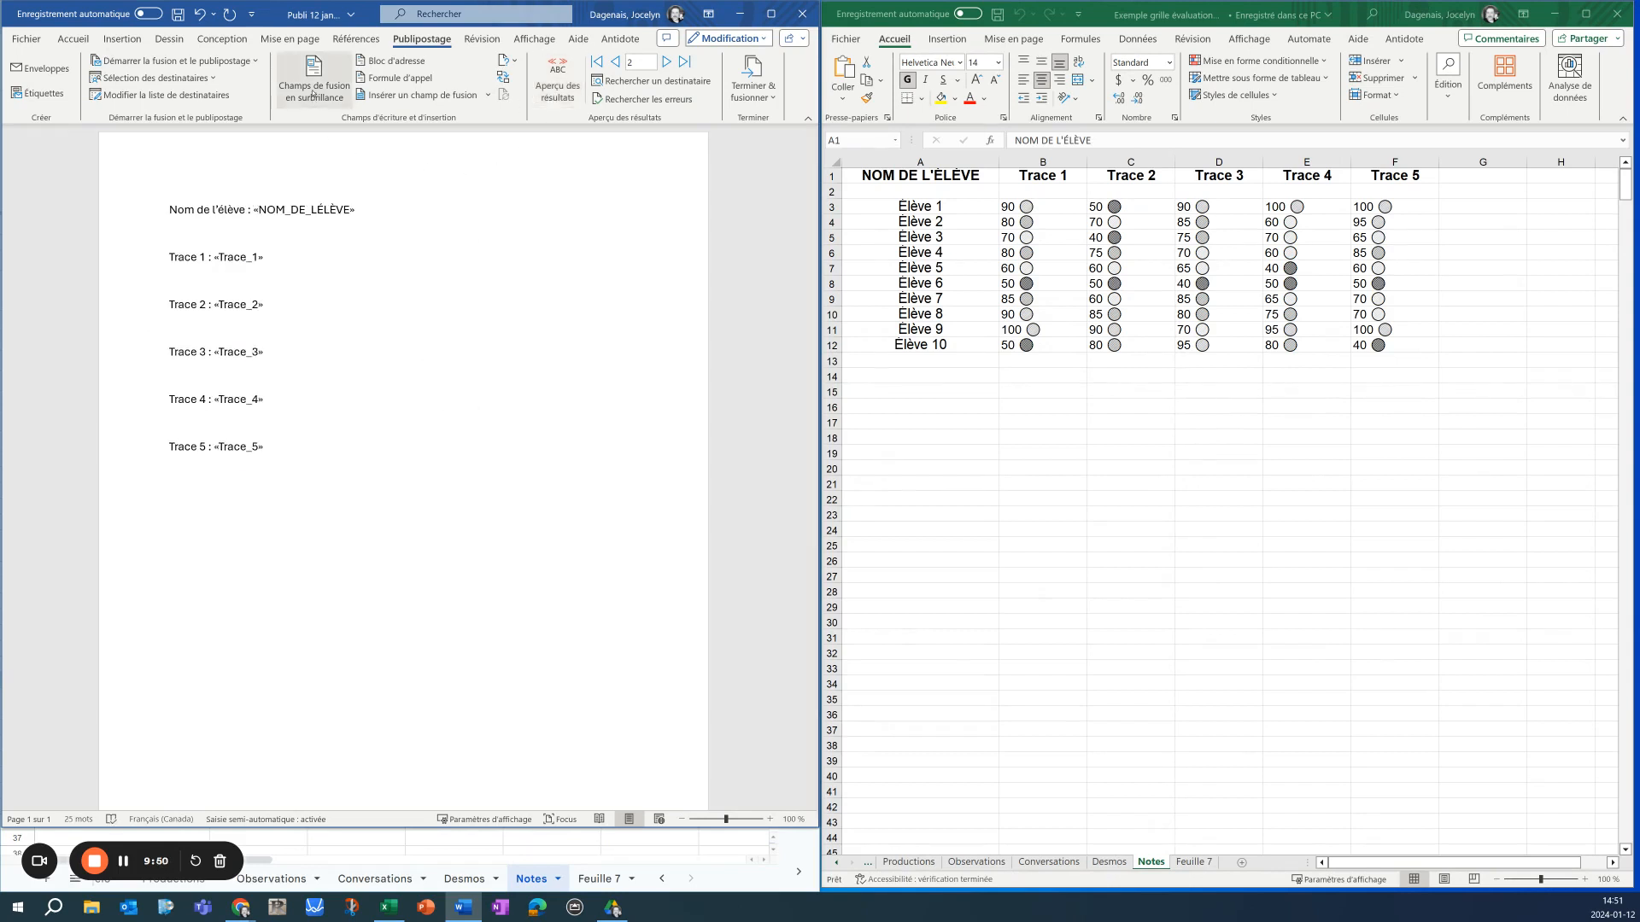
left_click(121, 40)
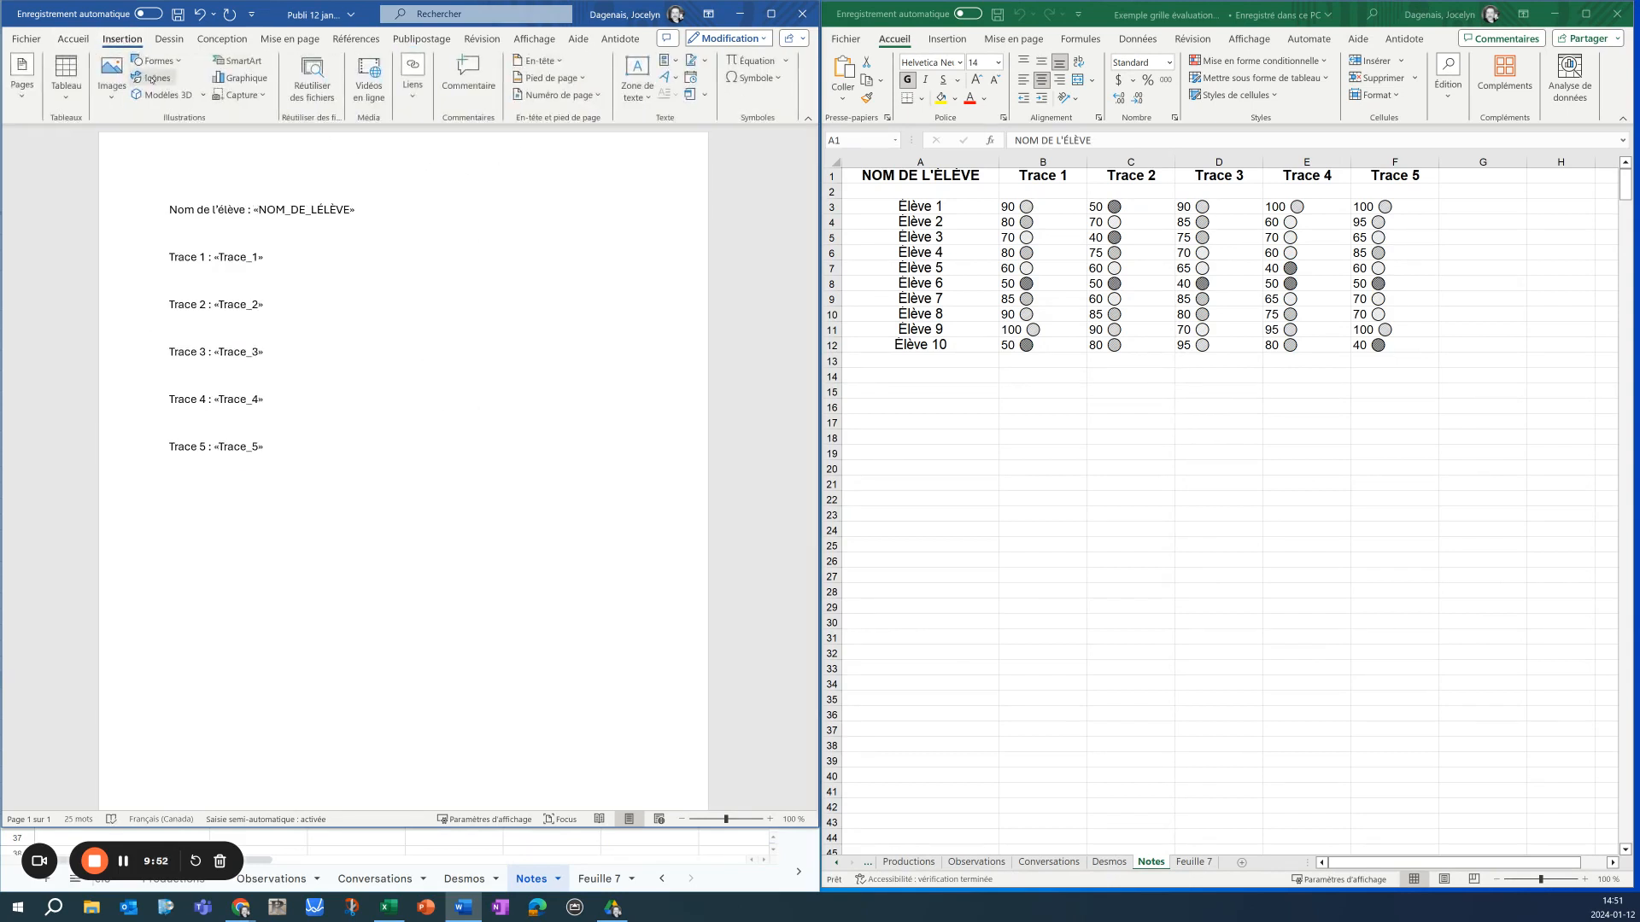
left_click(65, 75)
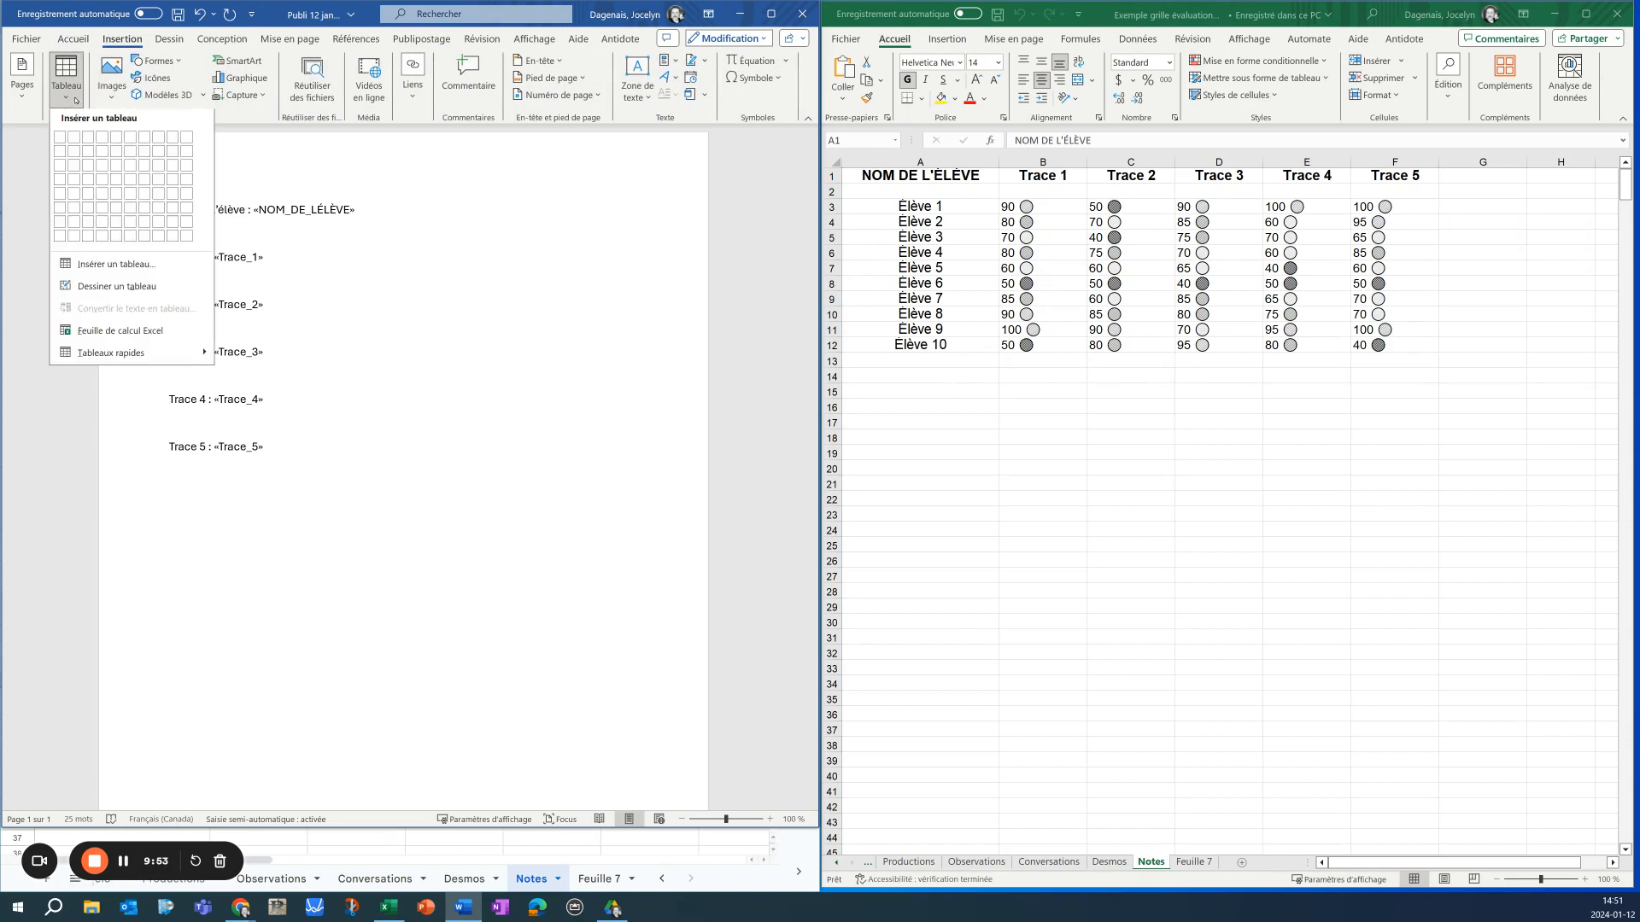
left_click(115, 156)
Fill the table's first row with the headings T1, T2, T3, T4 and T5
left_click(211, 485)
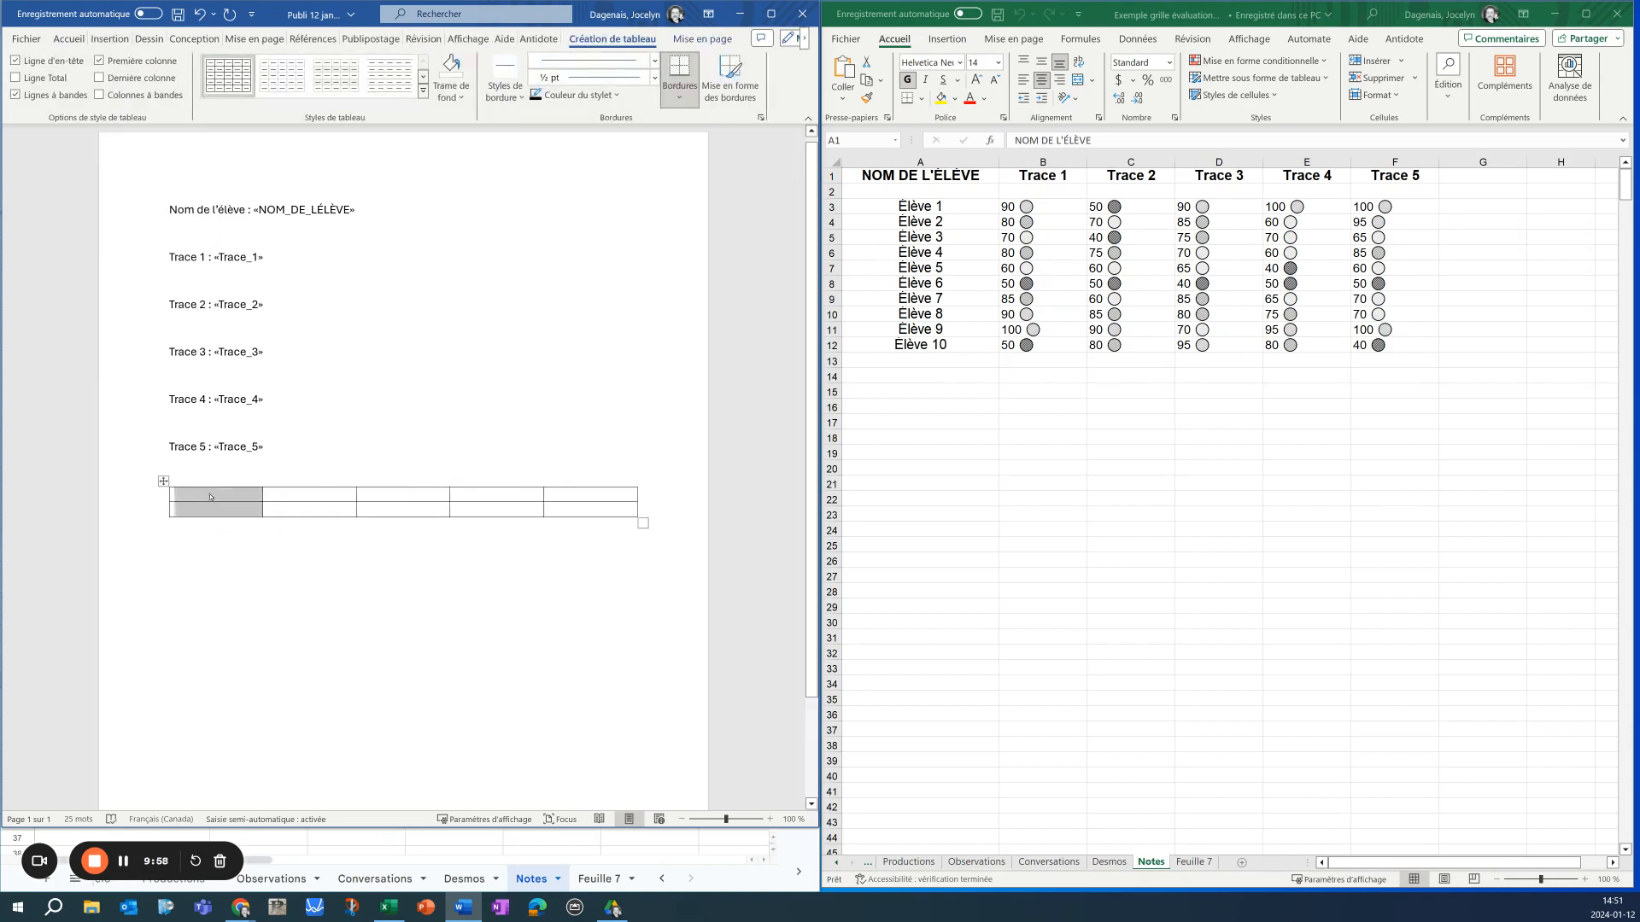
left_click(210, 497)
type("T1 ")
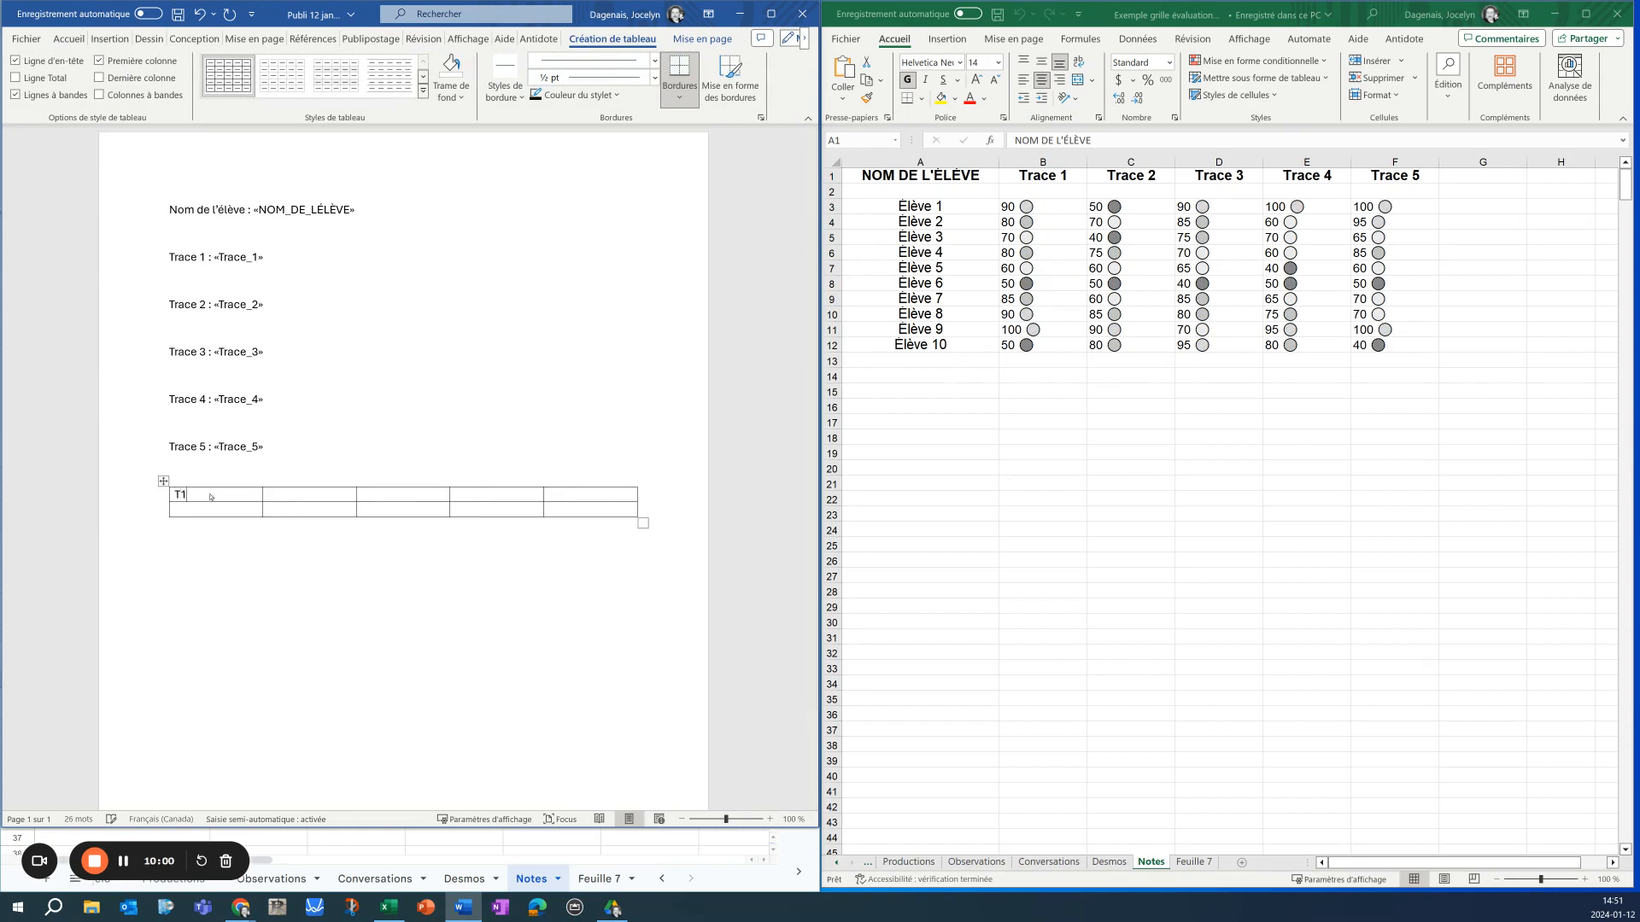
type("T2 ")
type("T3 ")
type("T4 ")
type("T4")
key("BackSpace")
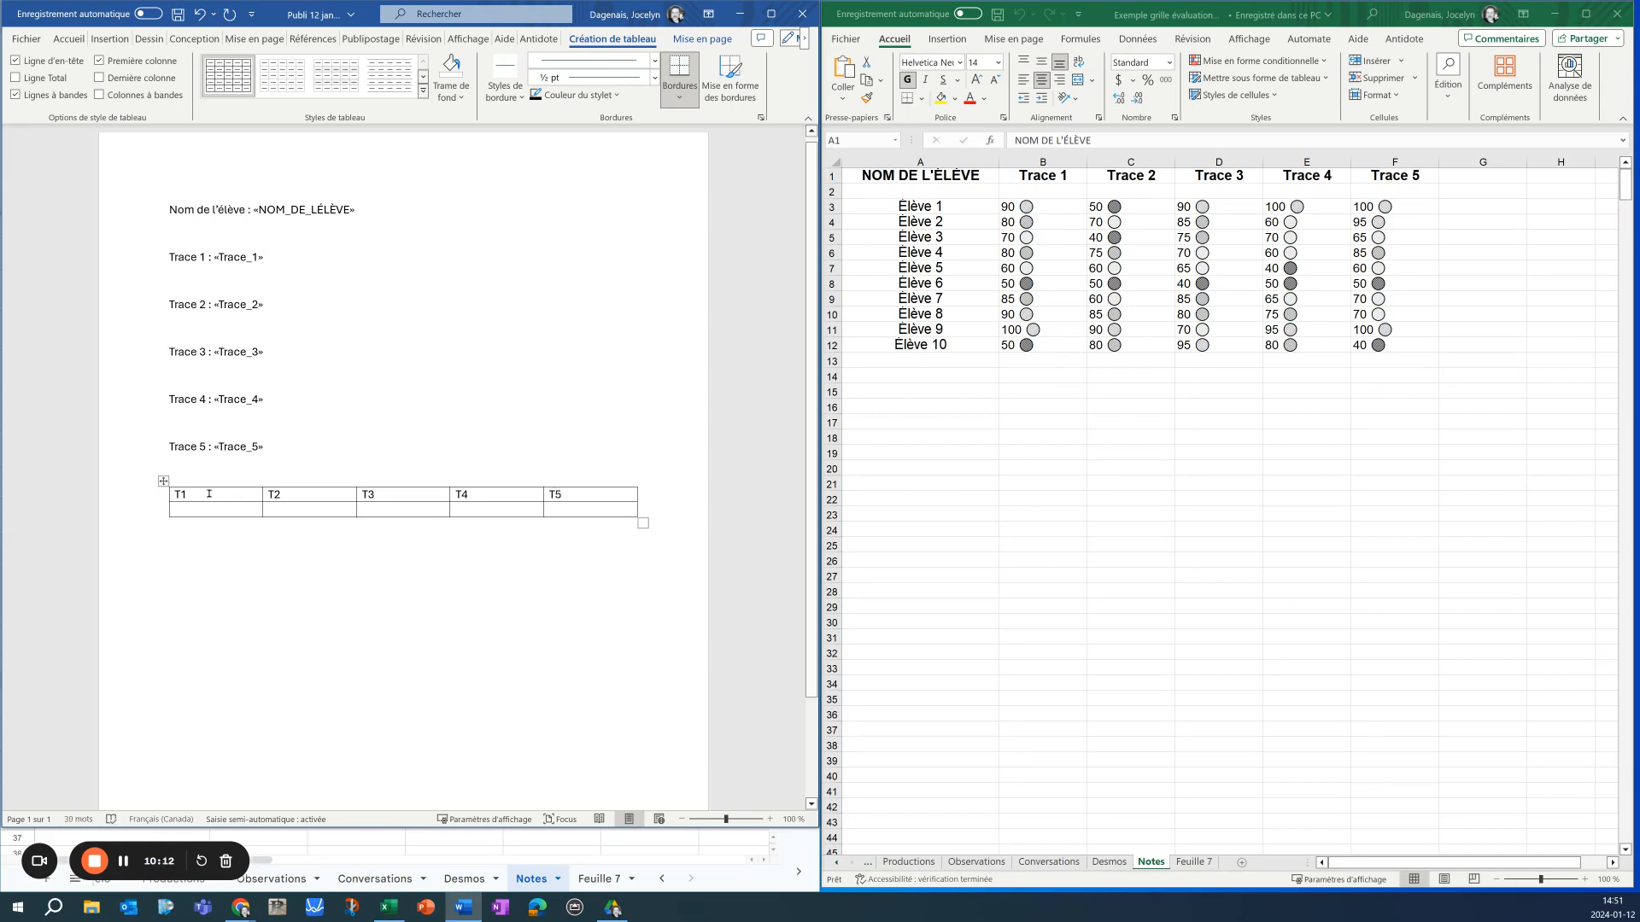
Centre the text in all cells of the T1 to T5 table
left_click_drag(210, 496, 572, 505)
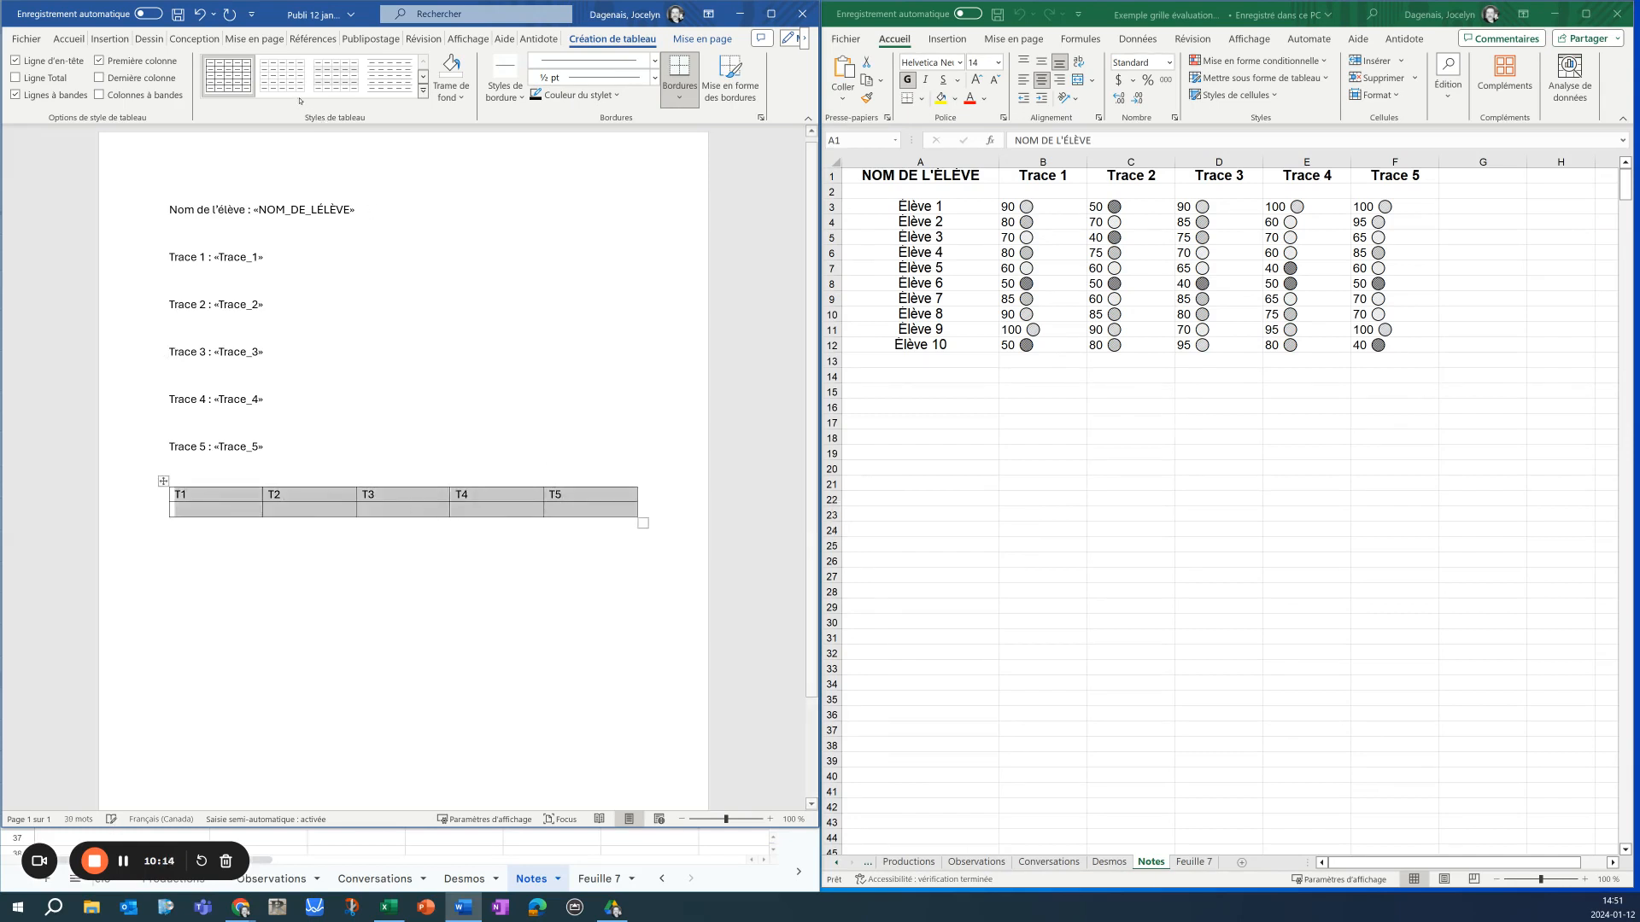
left_click(68, 39)
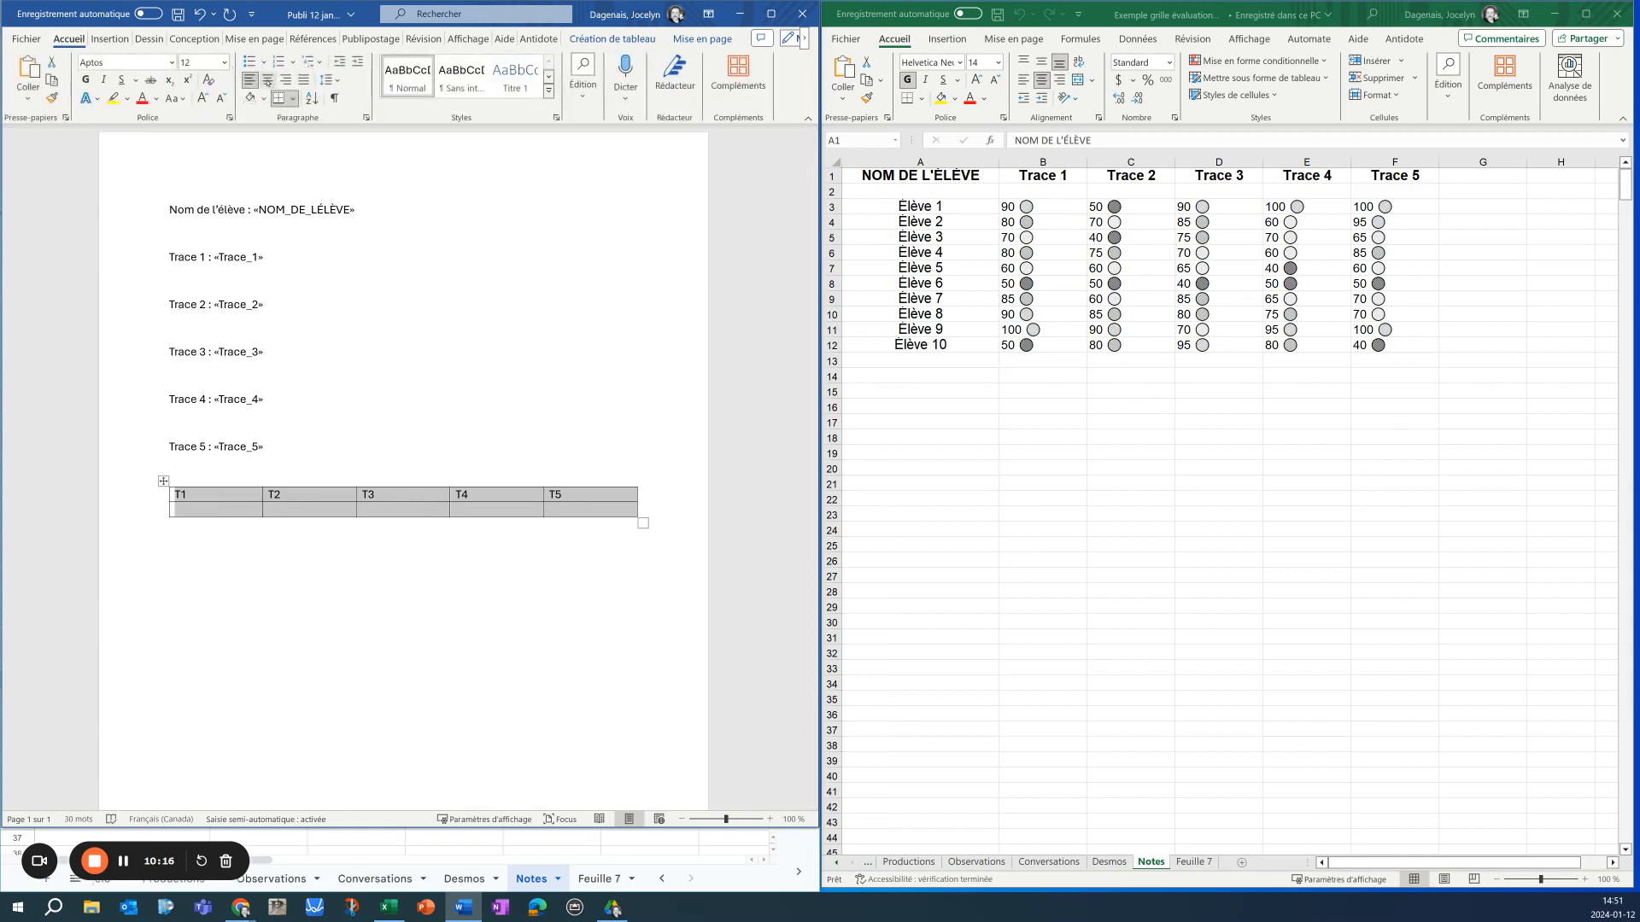
left_click(268, 79)
Insert the Trace_1 and Trace_2 merge fields in the table cells below T1 and T2
left_click(231, 510)
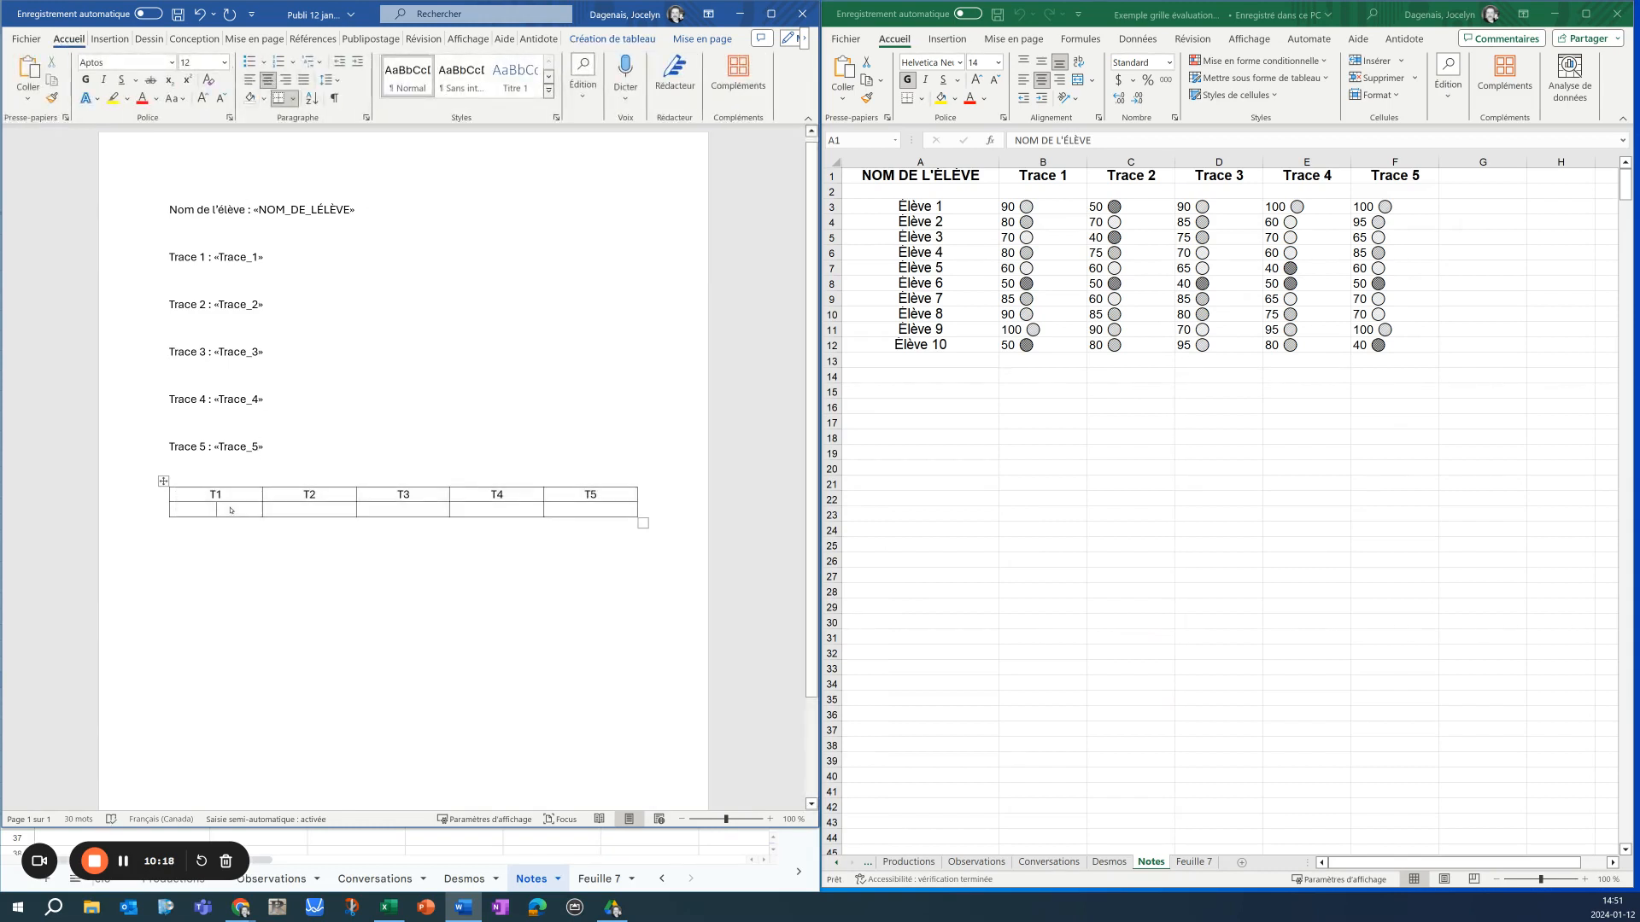
left_click(371, 39)
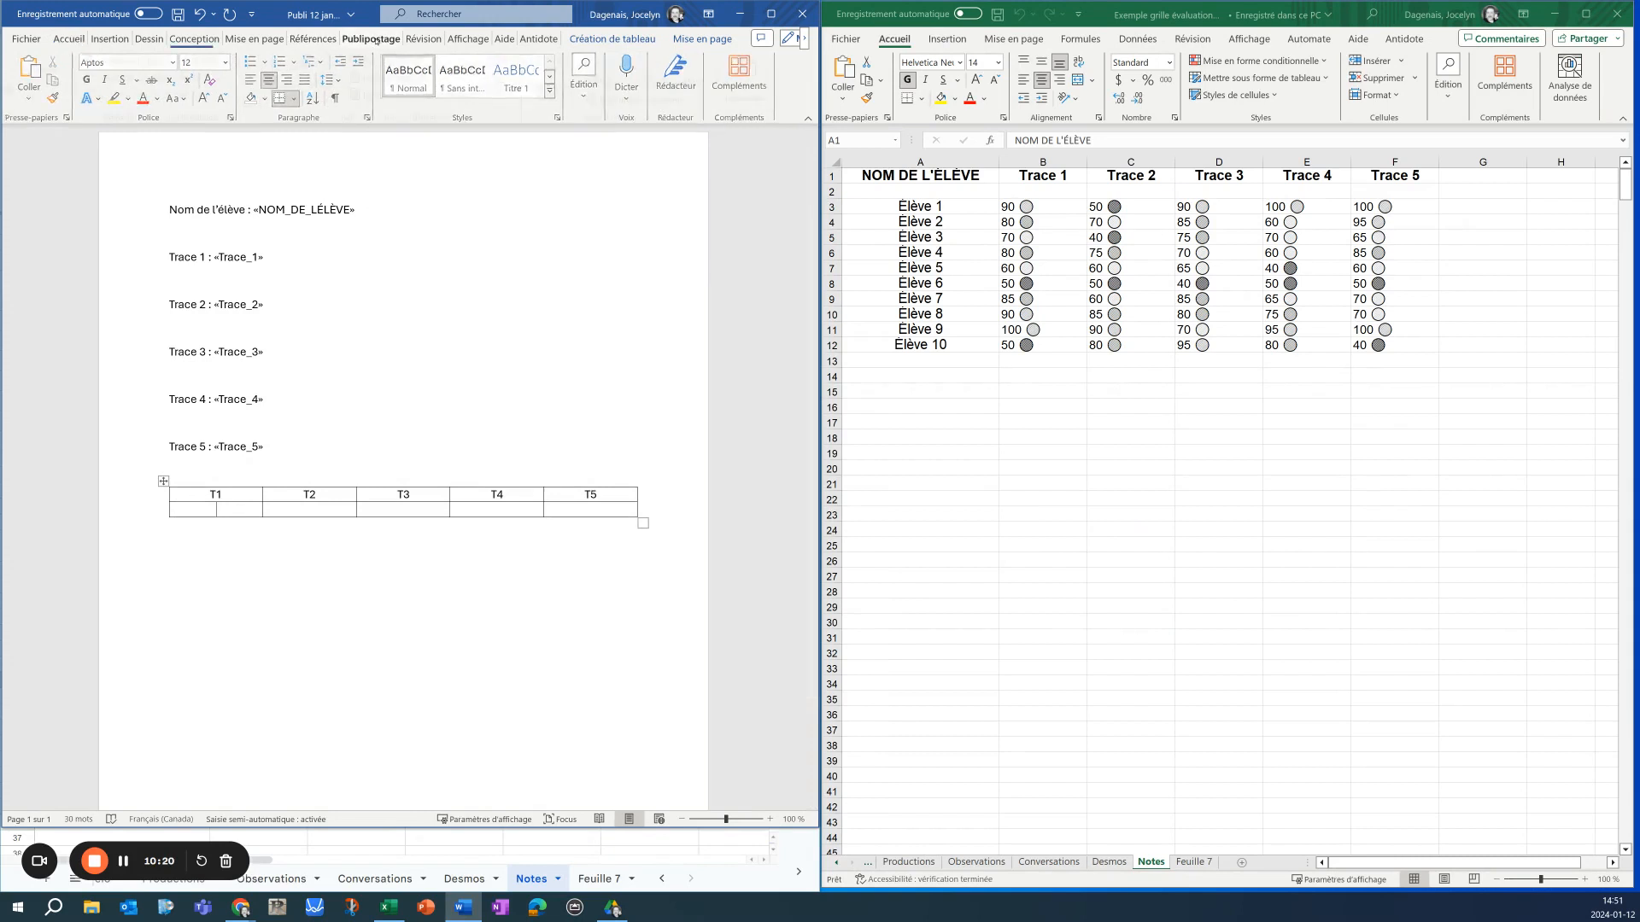
left_click(487, 95)
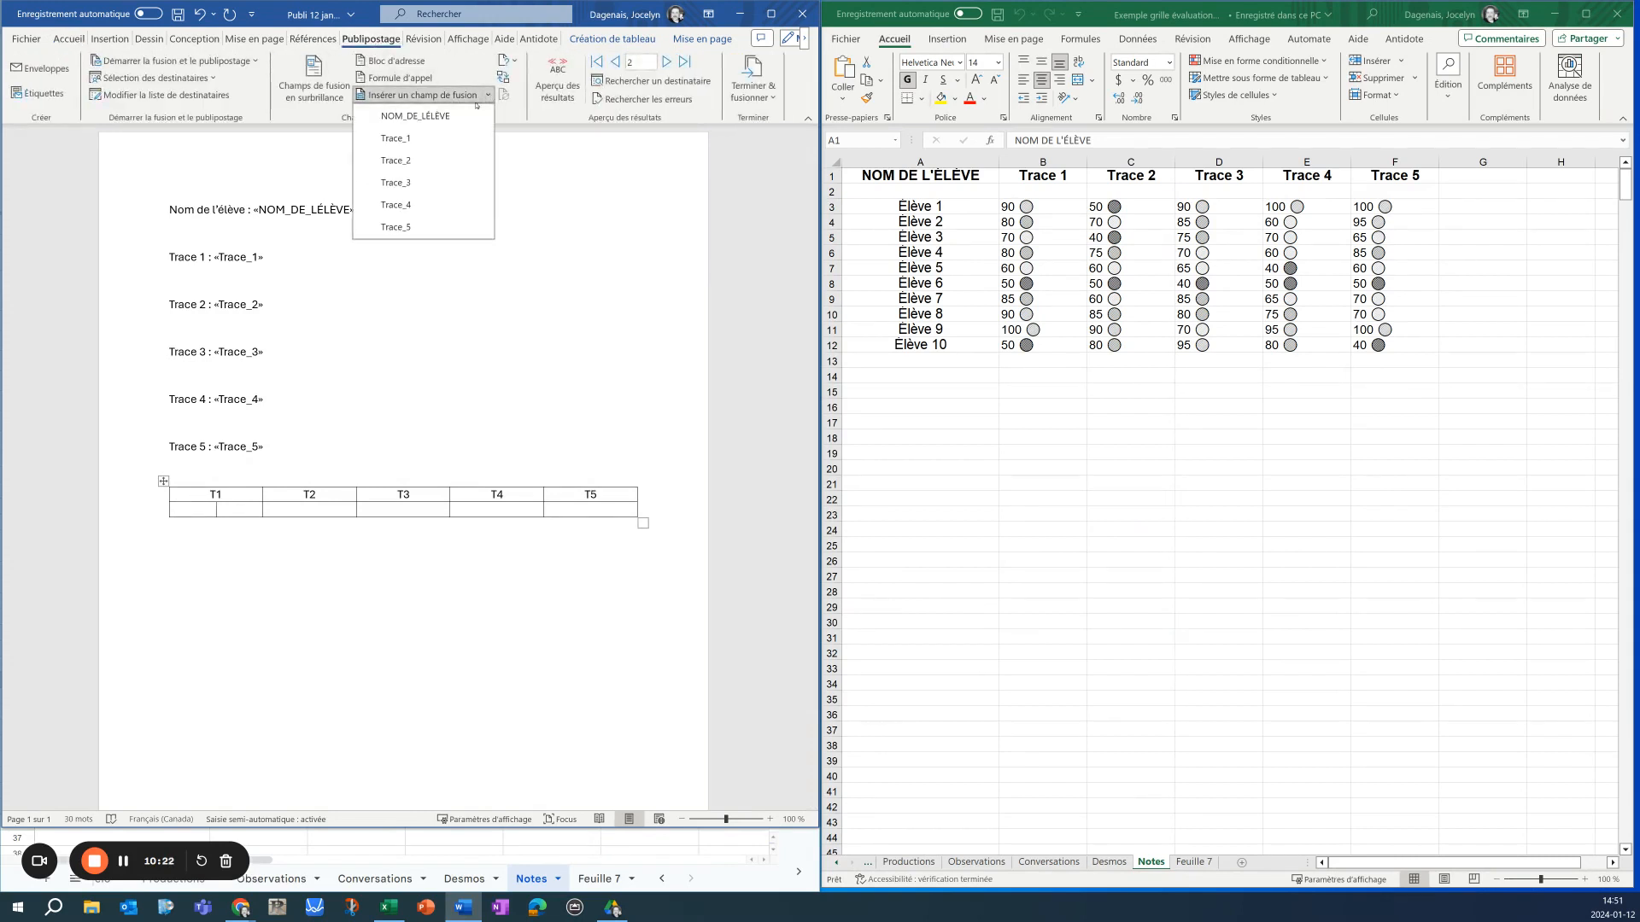
left_click(416, 138)
left_click(351, 509)
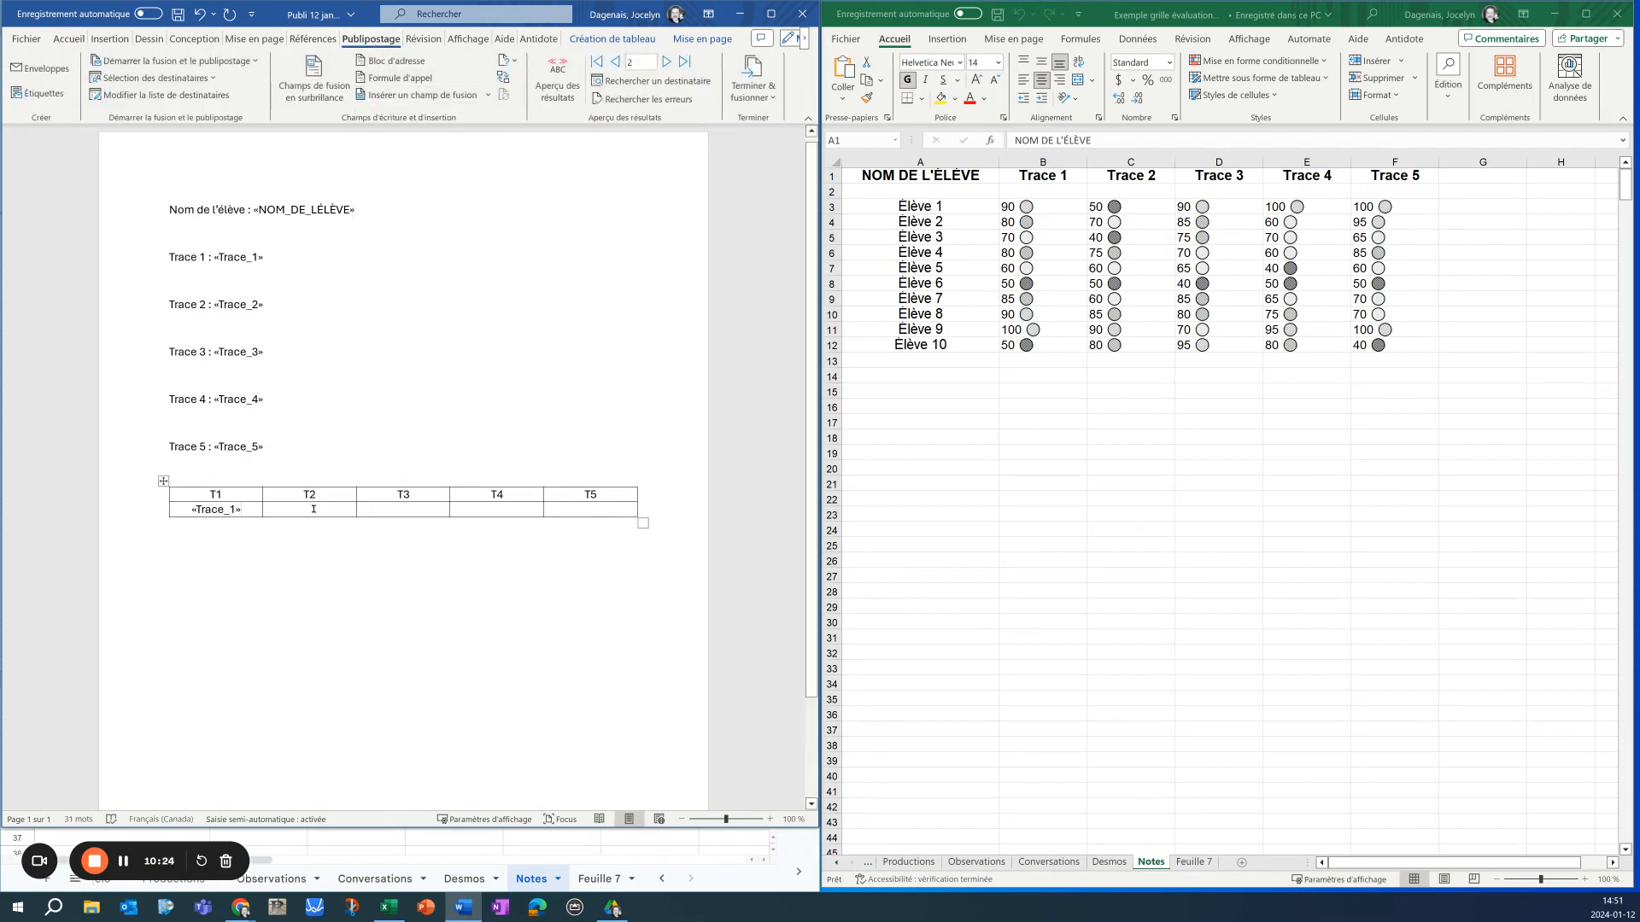
left_click(488, 95)
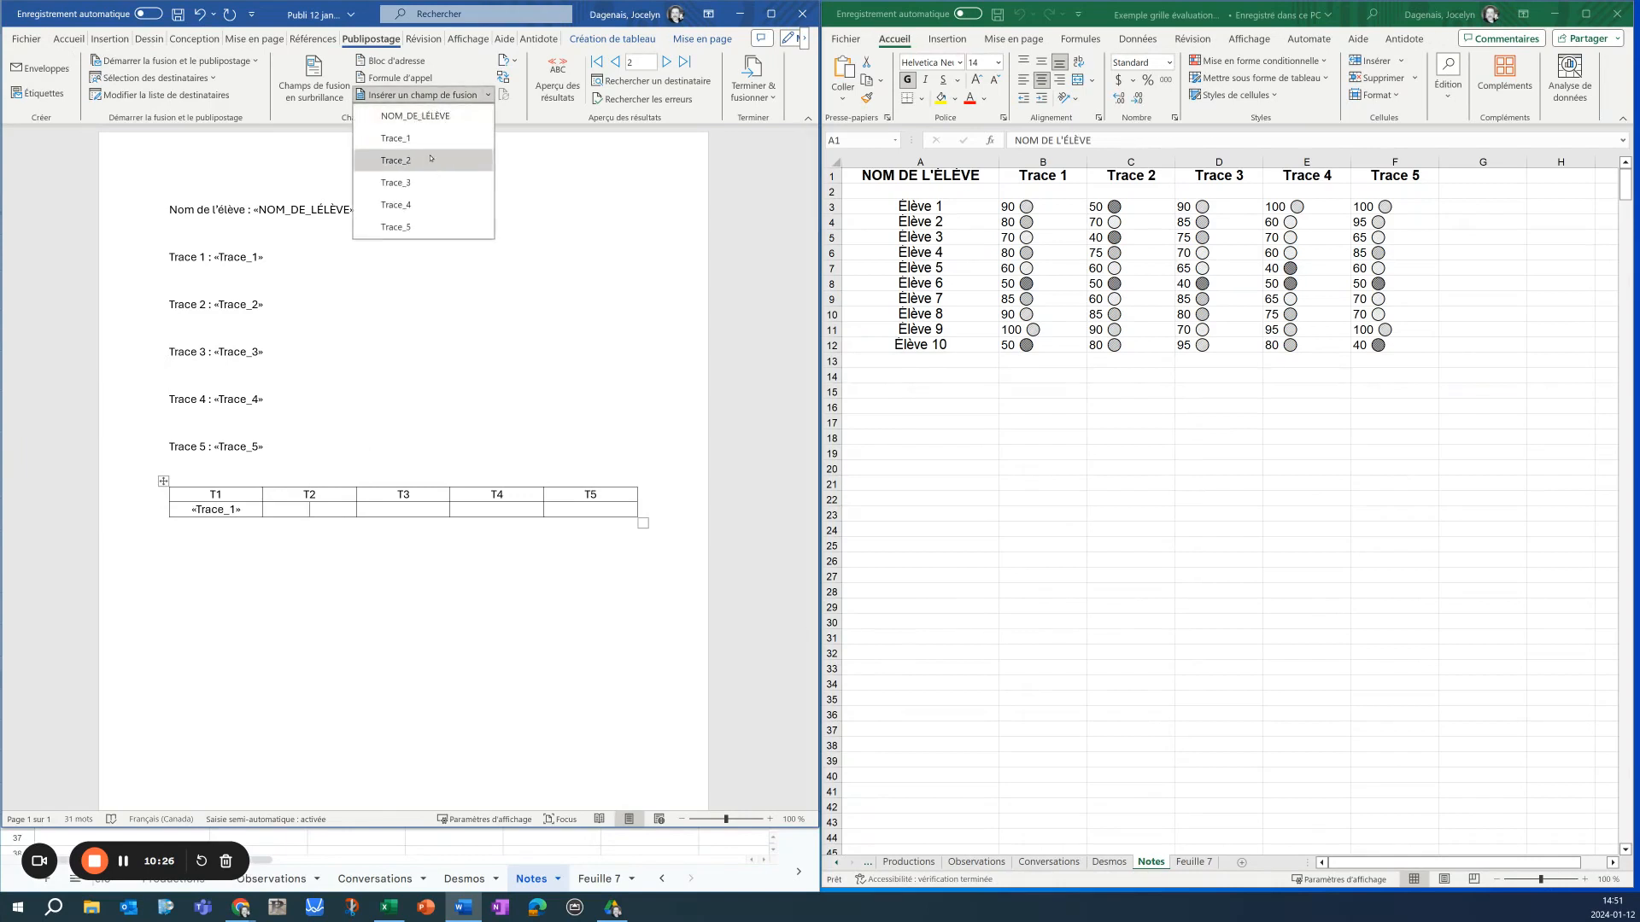
left_click(416, 160)
Insert the Trace_3, Trace_4 and Trace_5 merge fields in the table cells below T3, T4 and T5
left_click(373, 505)
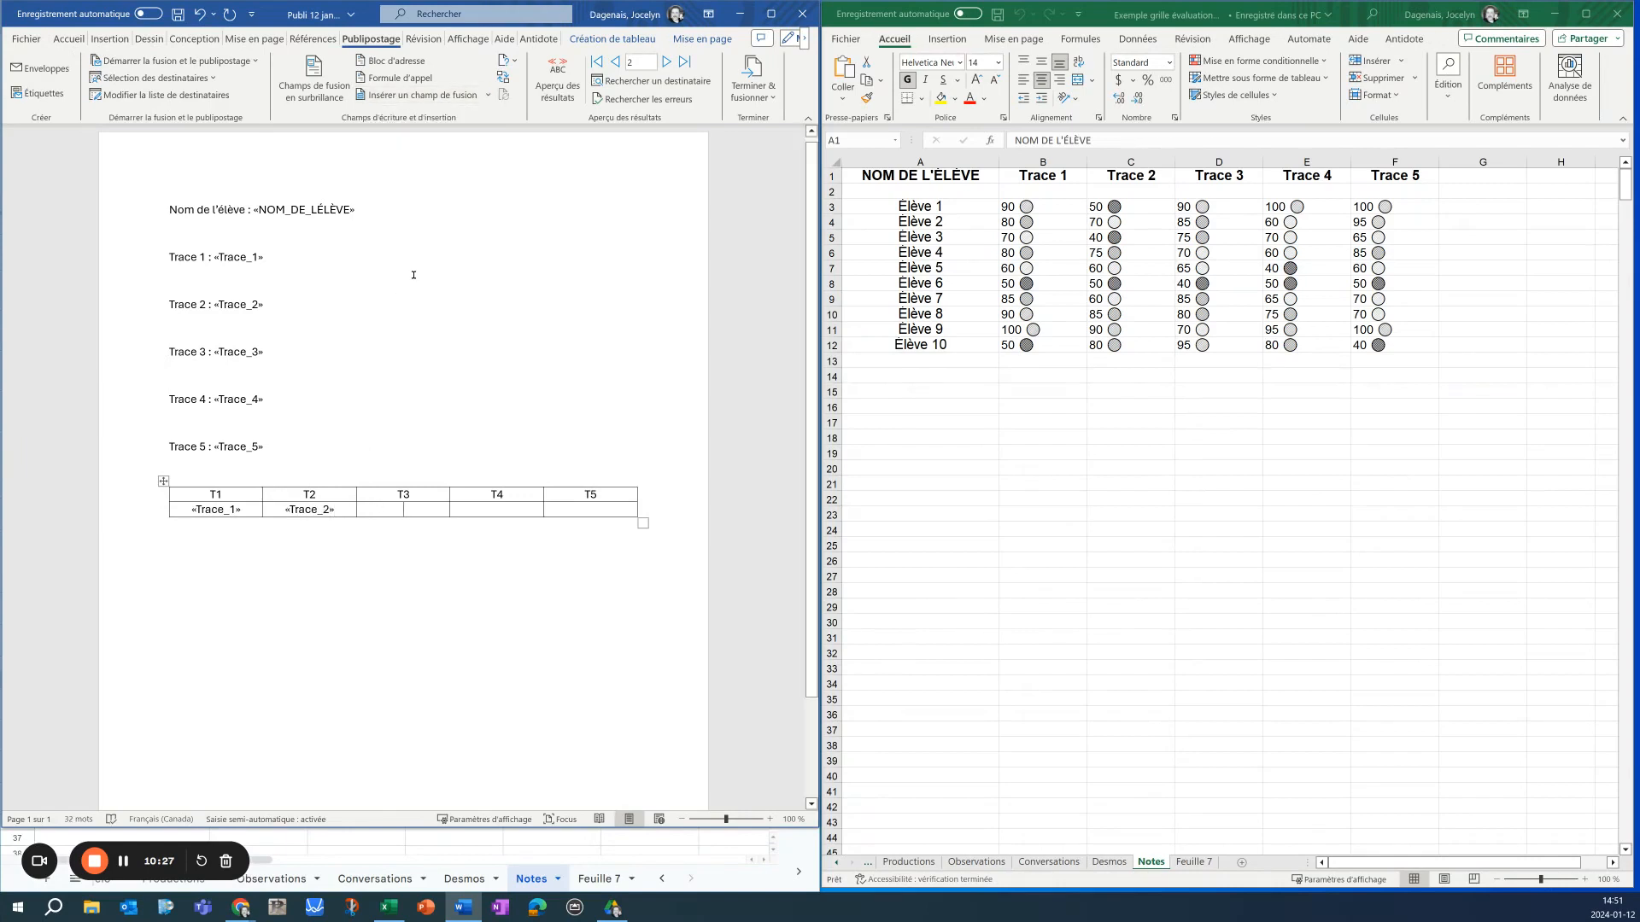
left_click(488, 94)
left_click(419, 182)
key("Tab")
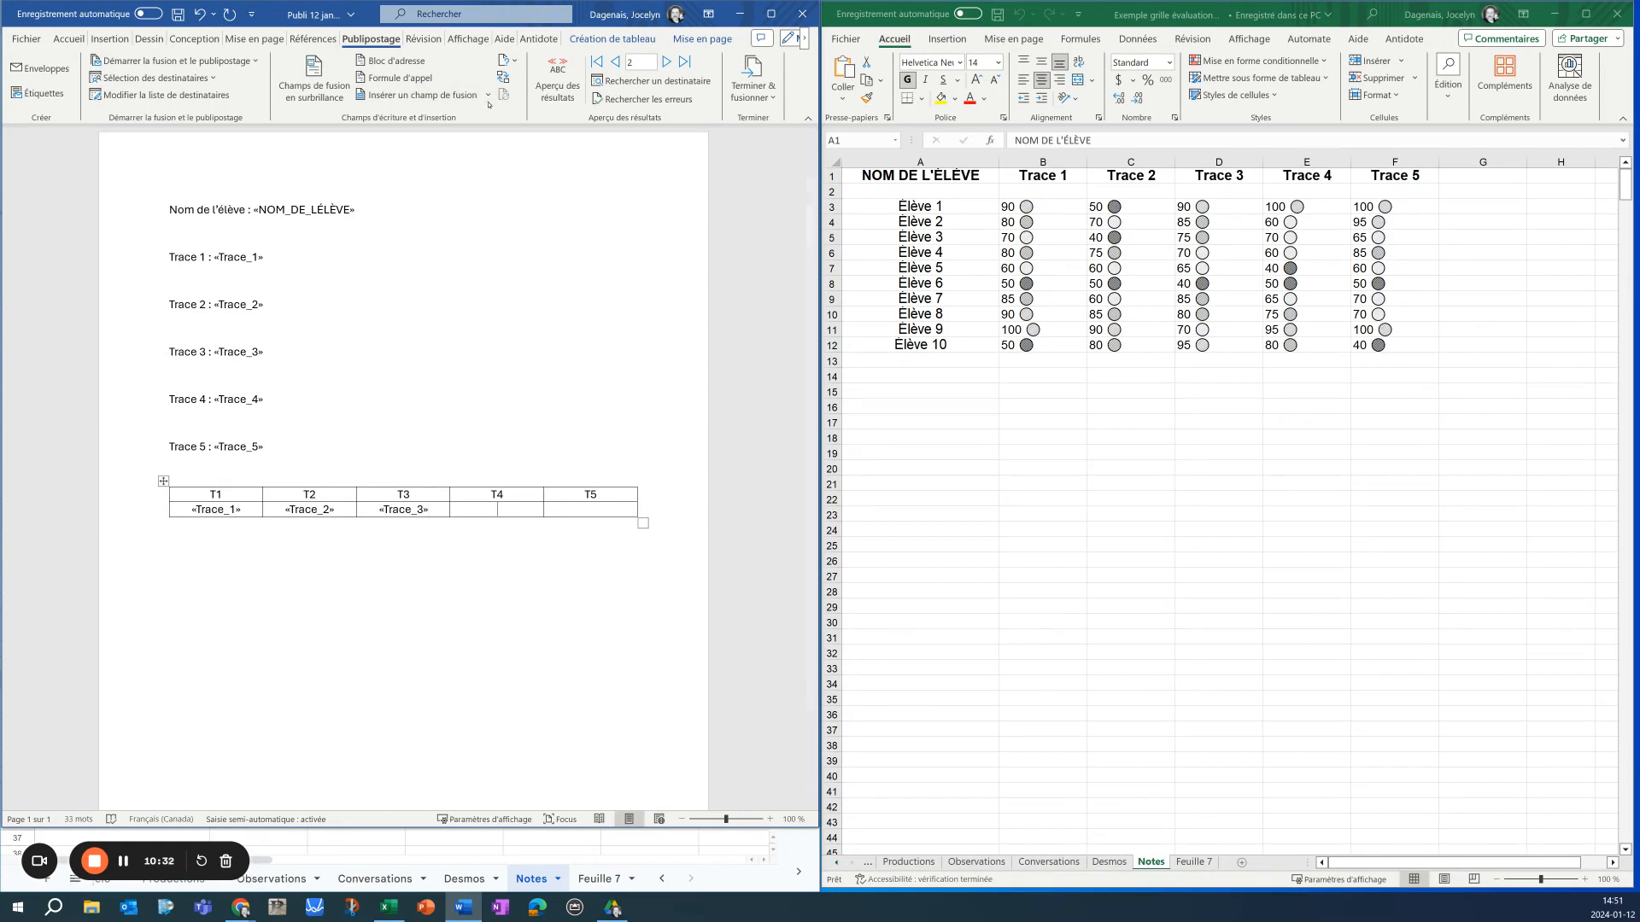
left_click(488, 94)
left_click(419, 205)
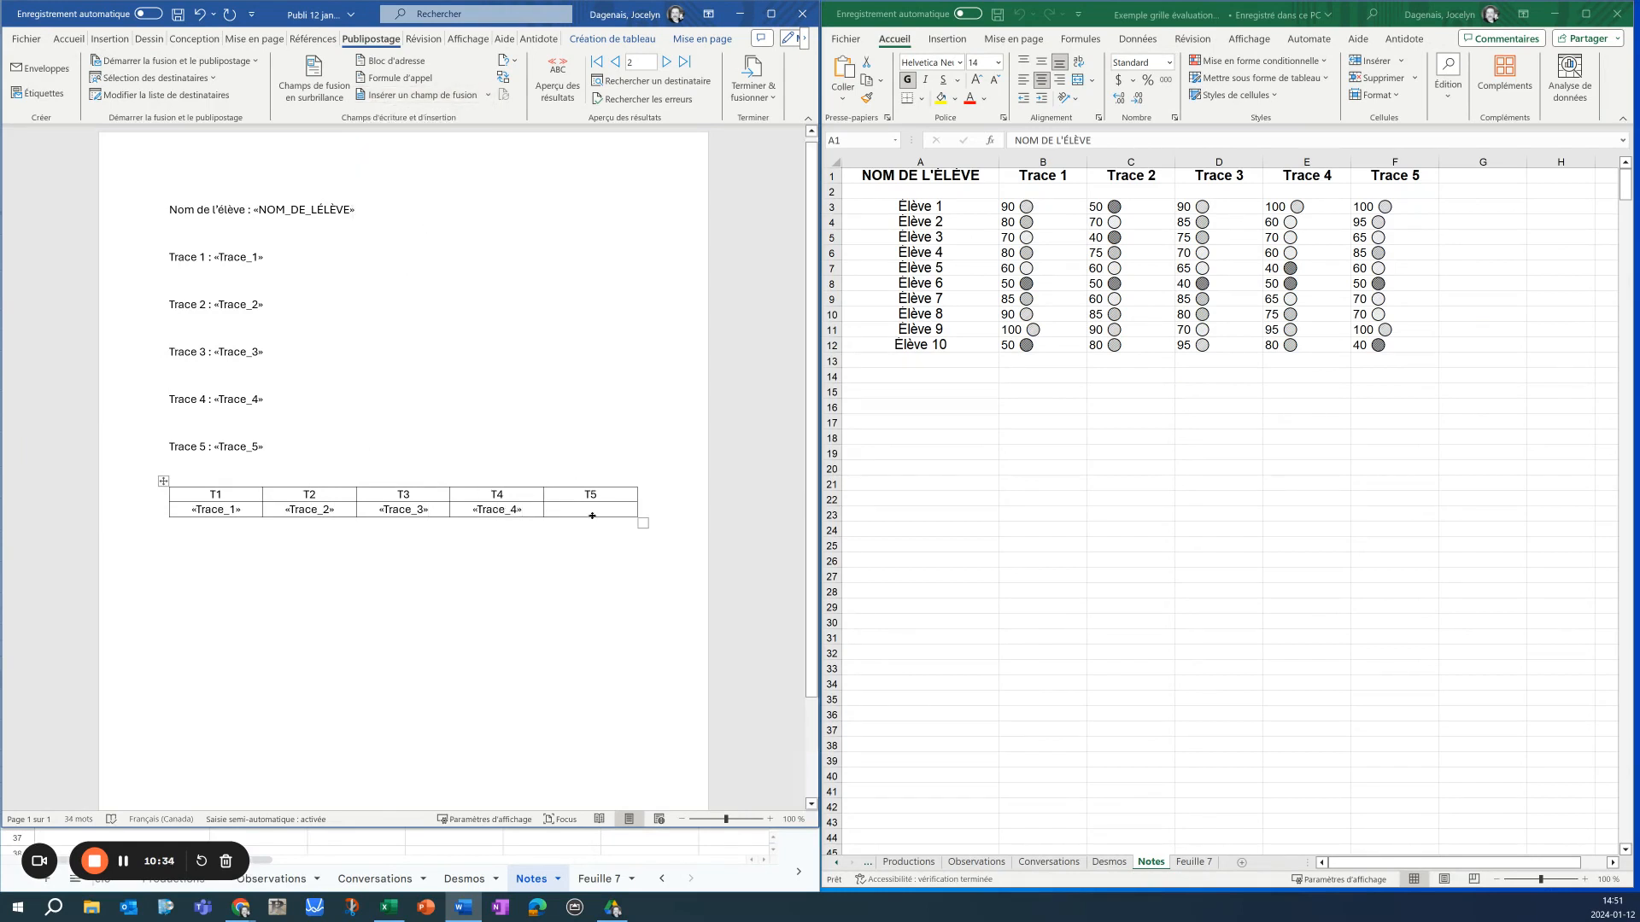
left_click(488, 94)
left_click(434, 229)
Preview the merge results and step through the student records from Élève 1 to Élève 10
left_click(555, 79)
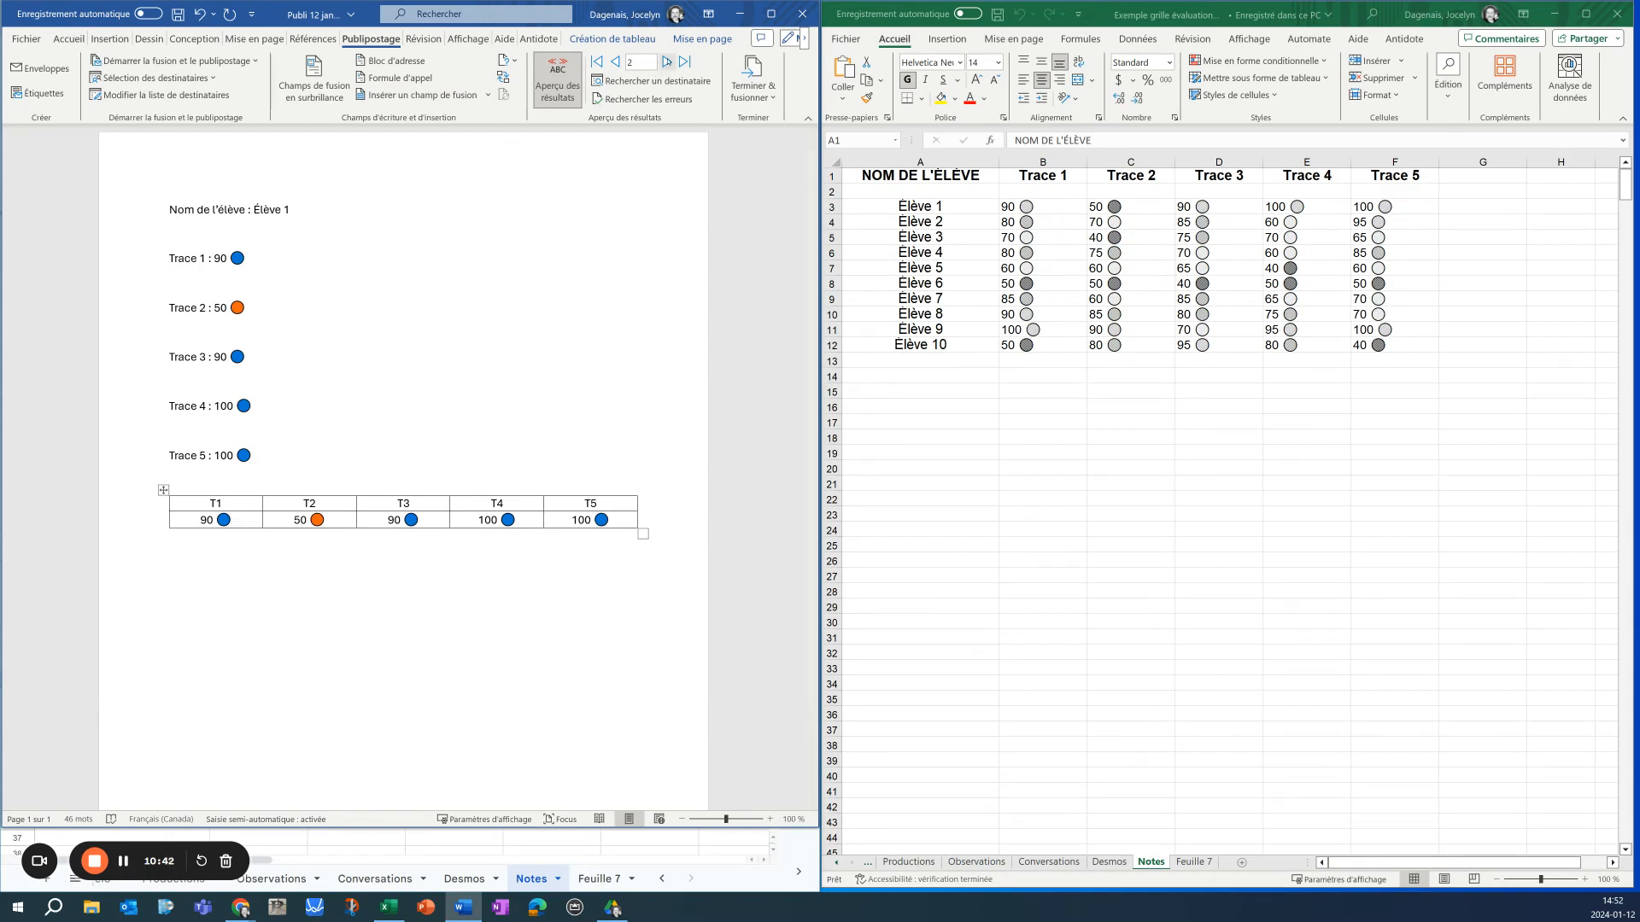
left_click(667, 62)
left_click(668, 61)
left_click(667, 61)
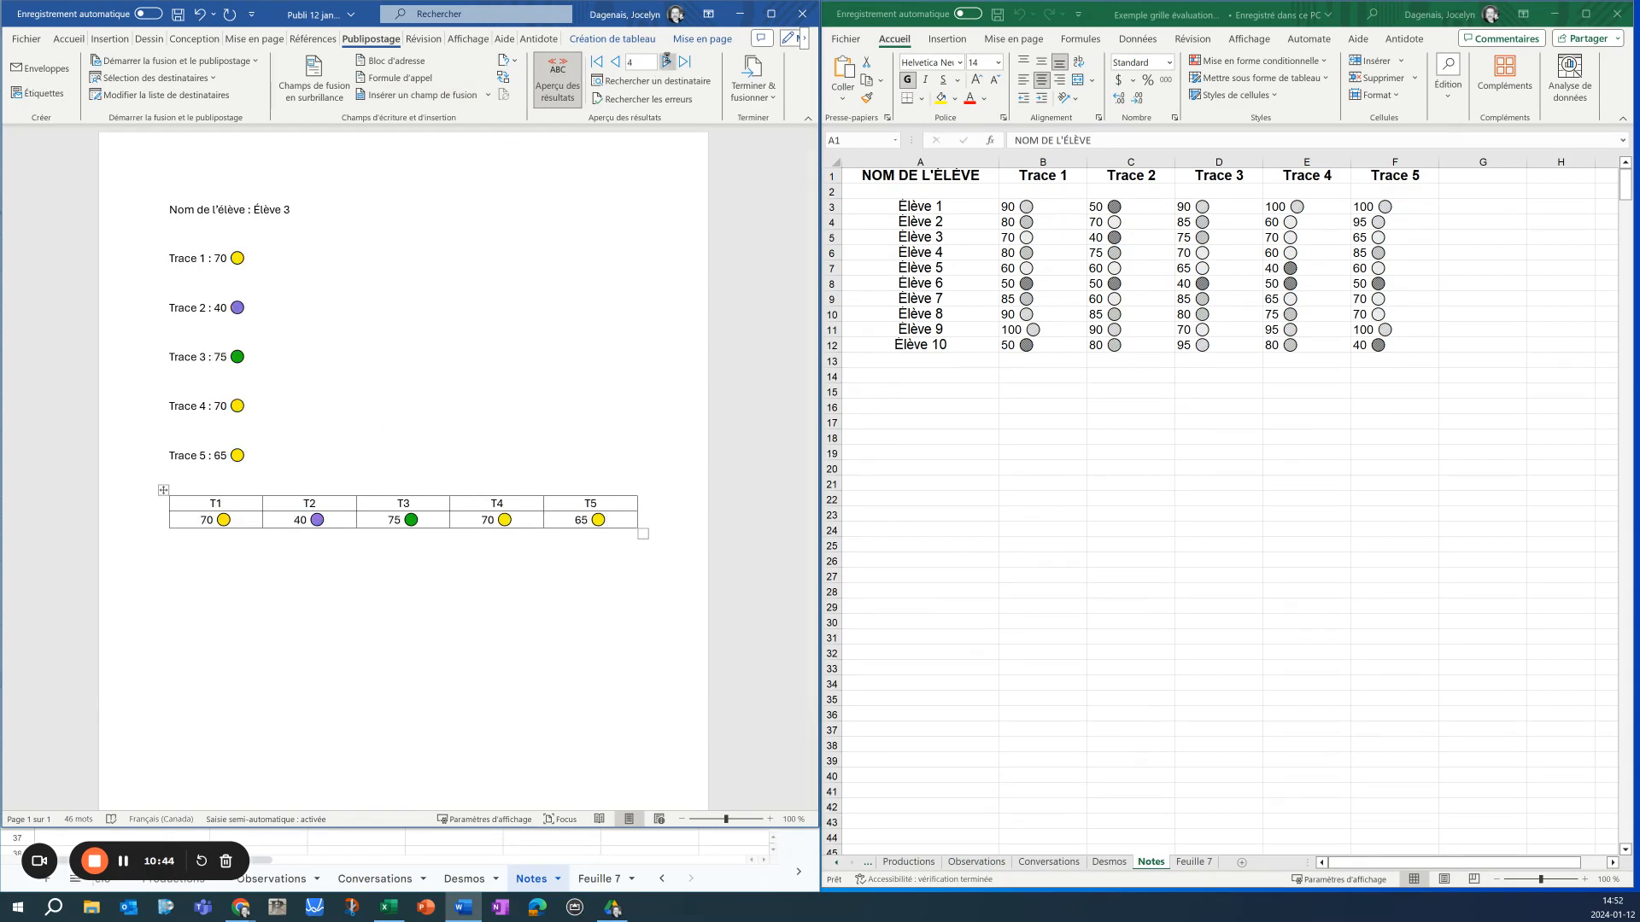
left_click(667, 61)
left_click(667, 62)
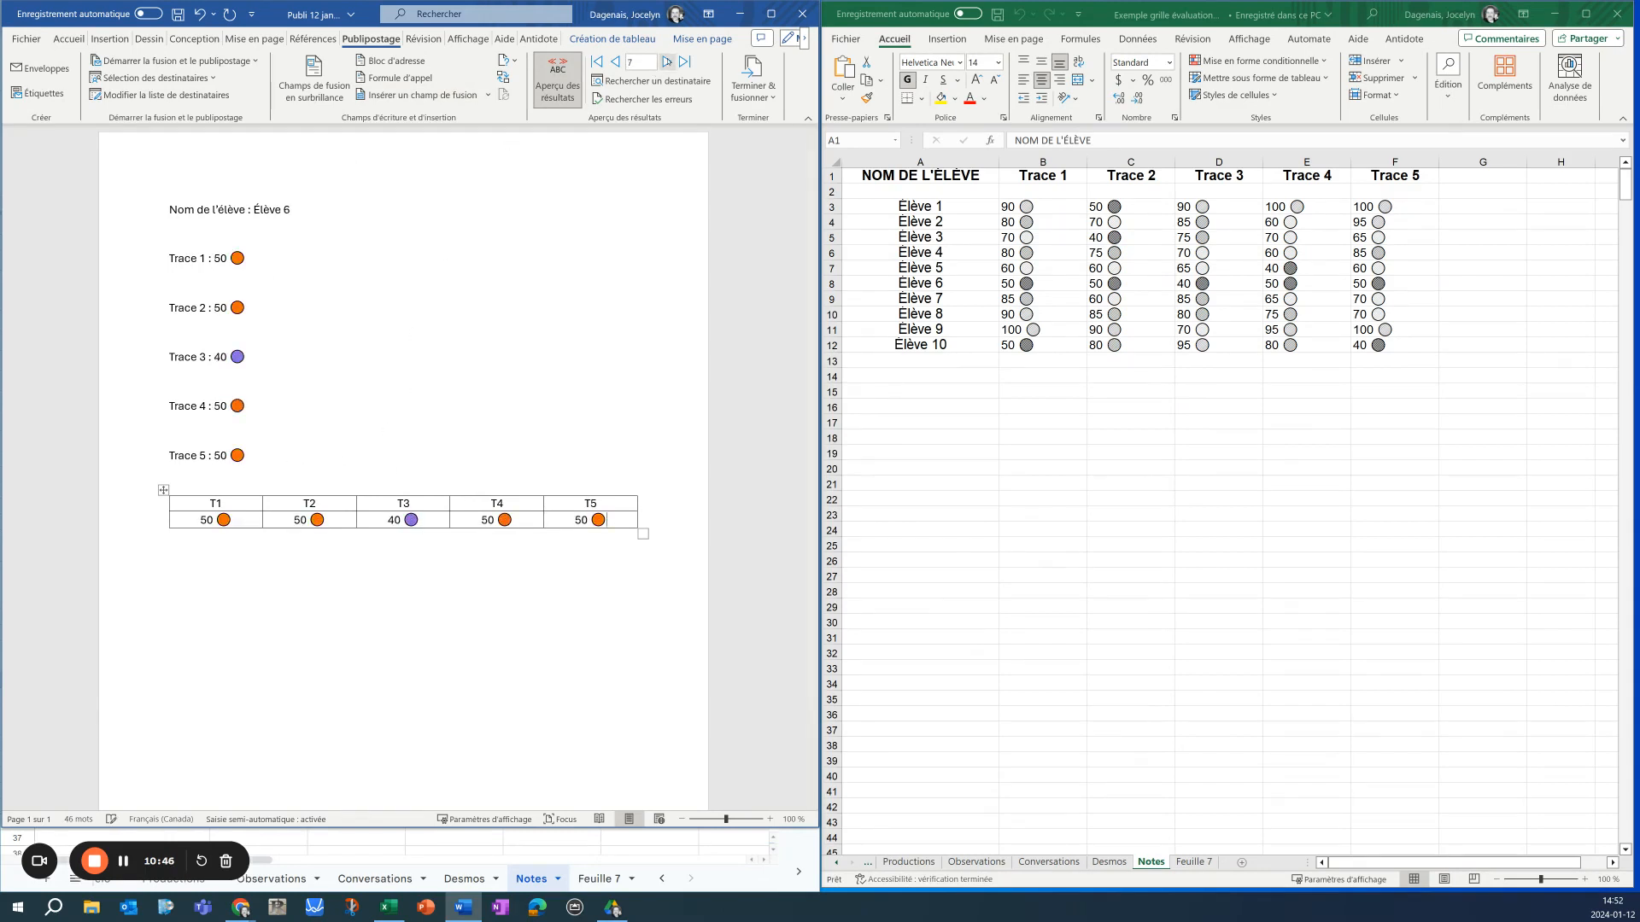
left_click(667, 62)
left_click(667, 62)
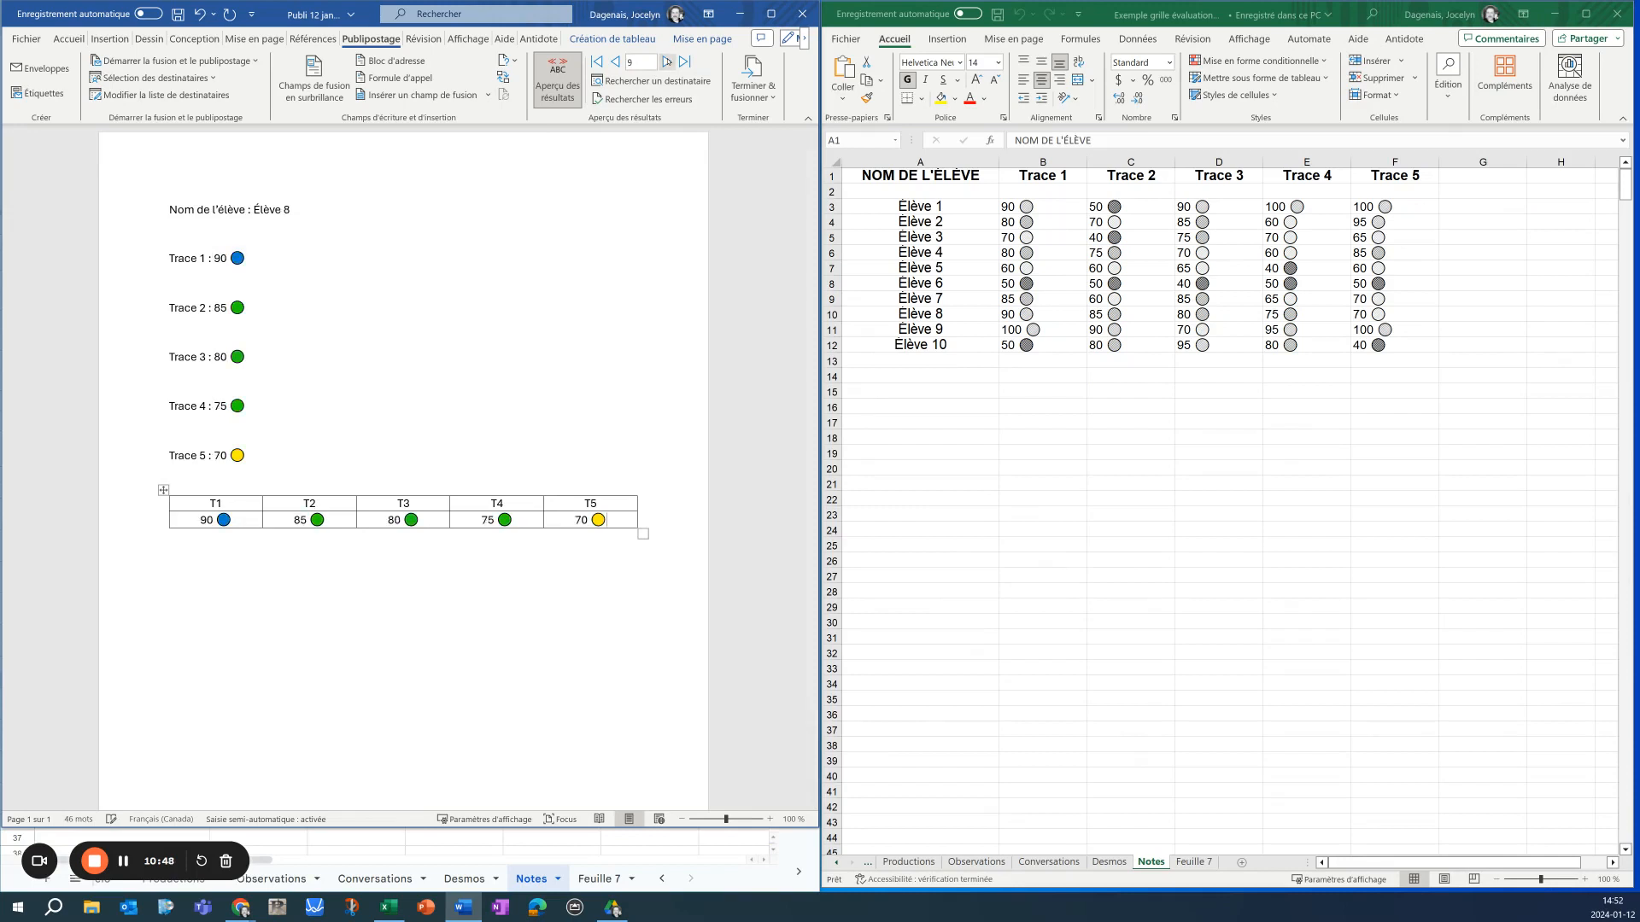
left_click(667, 62)
left_click(667, 62)
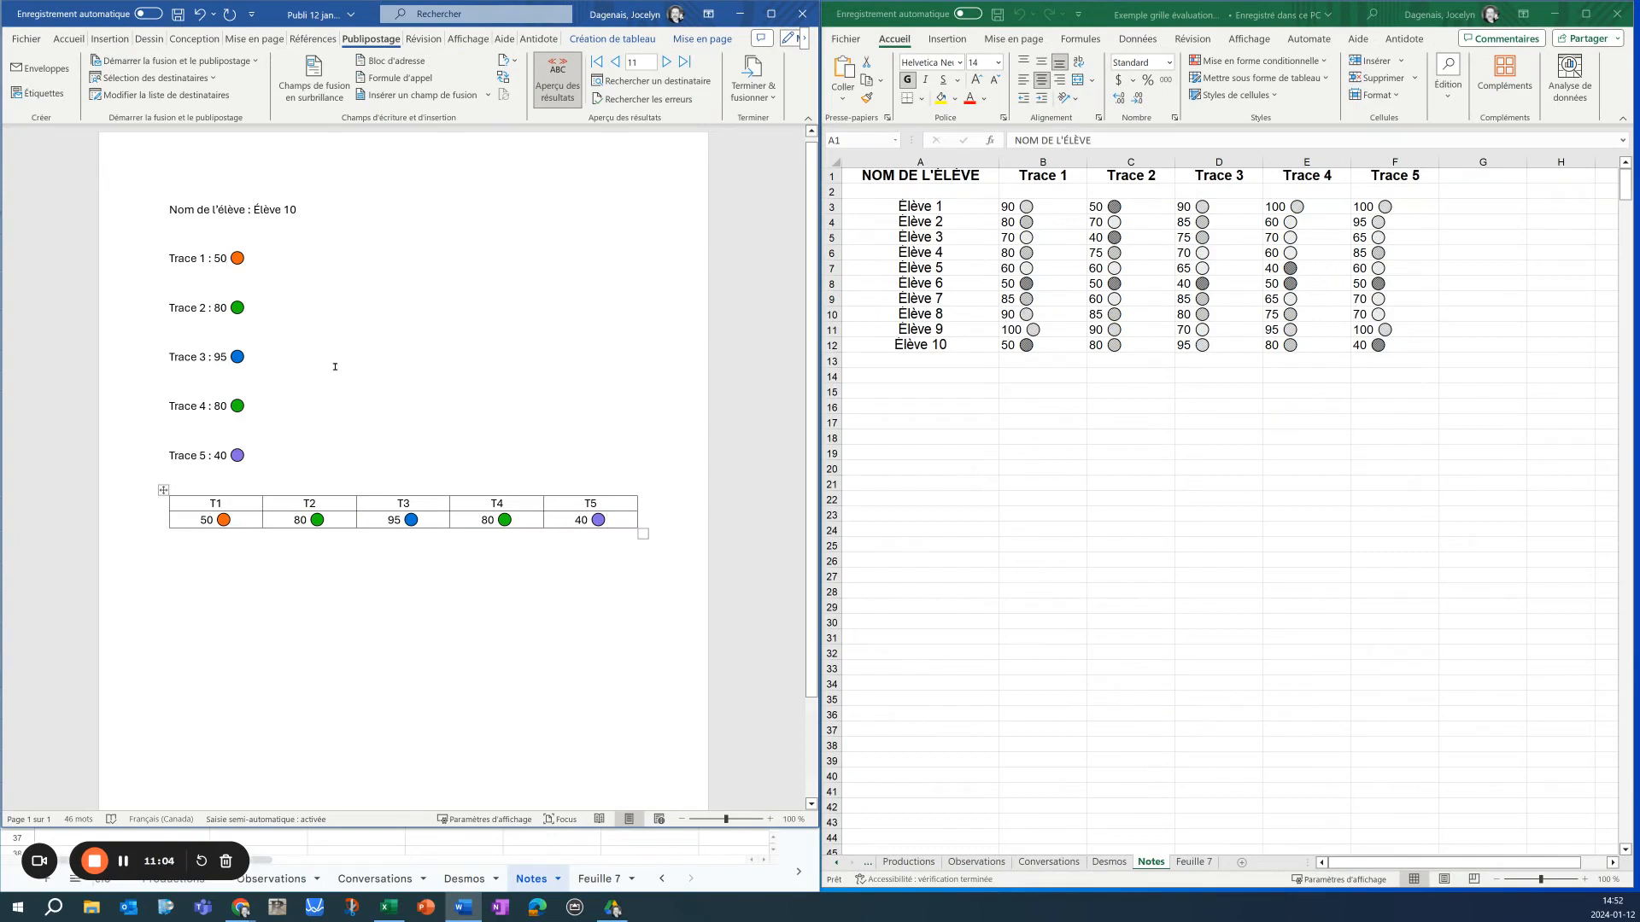
Merge all records to the printer, choosing Microsoft Print to PDF as the printer
left_click(774, 98)
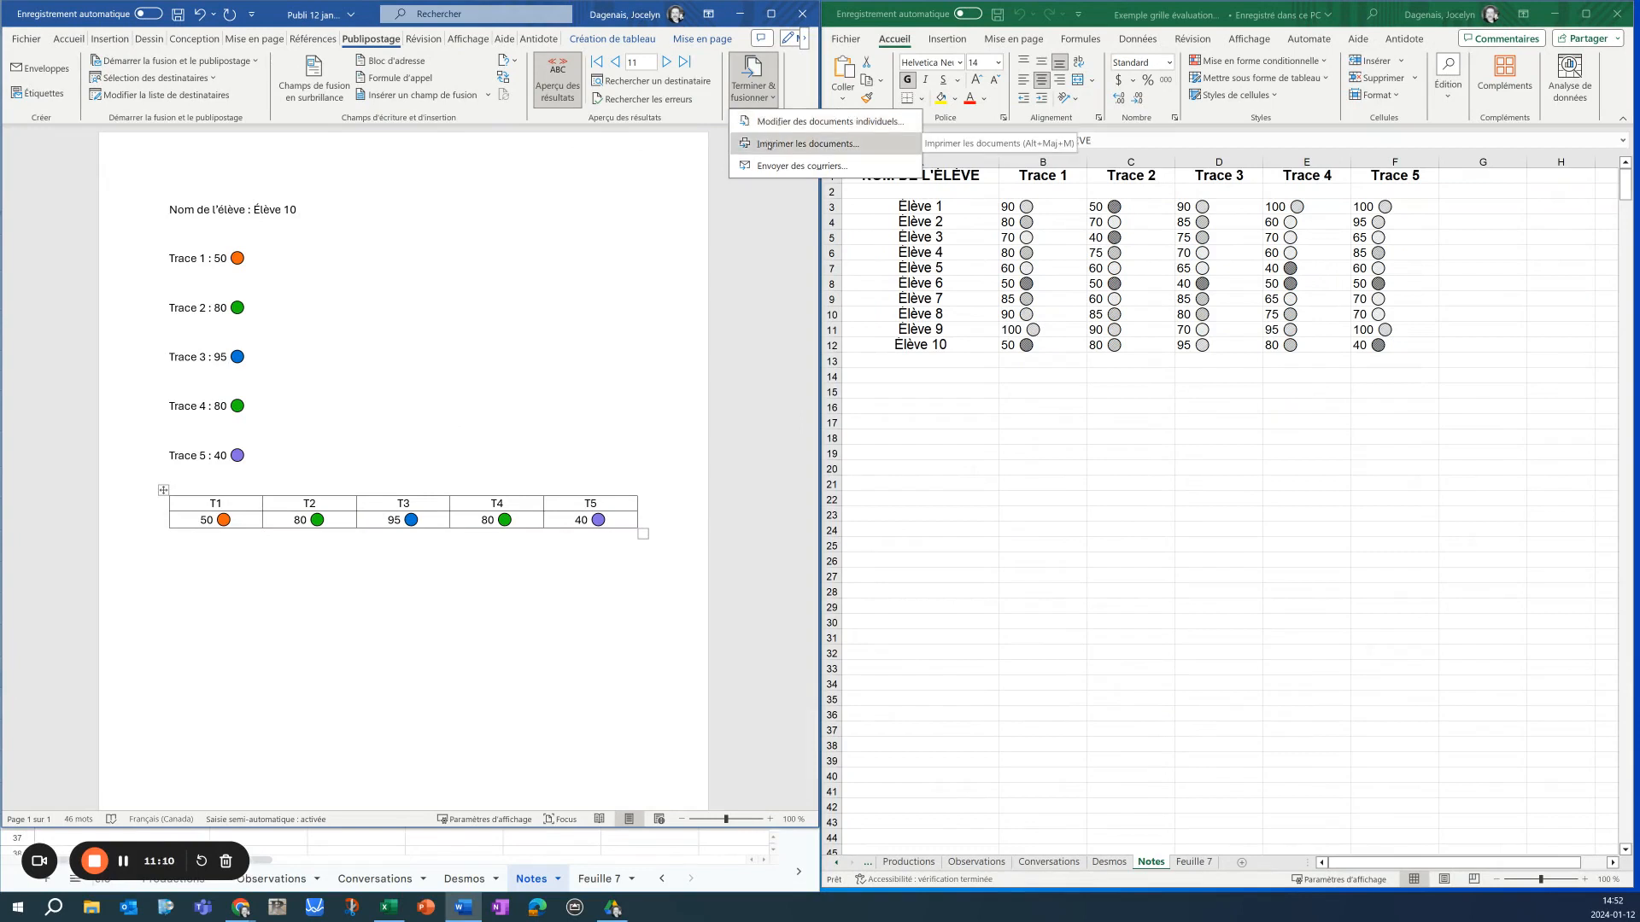
left_click(769, 144)
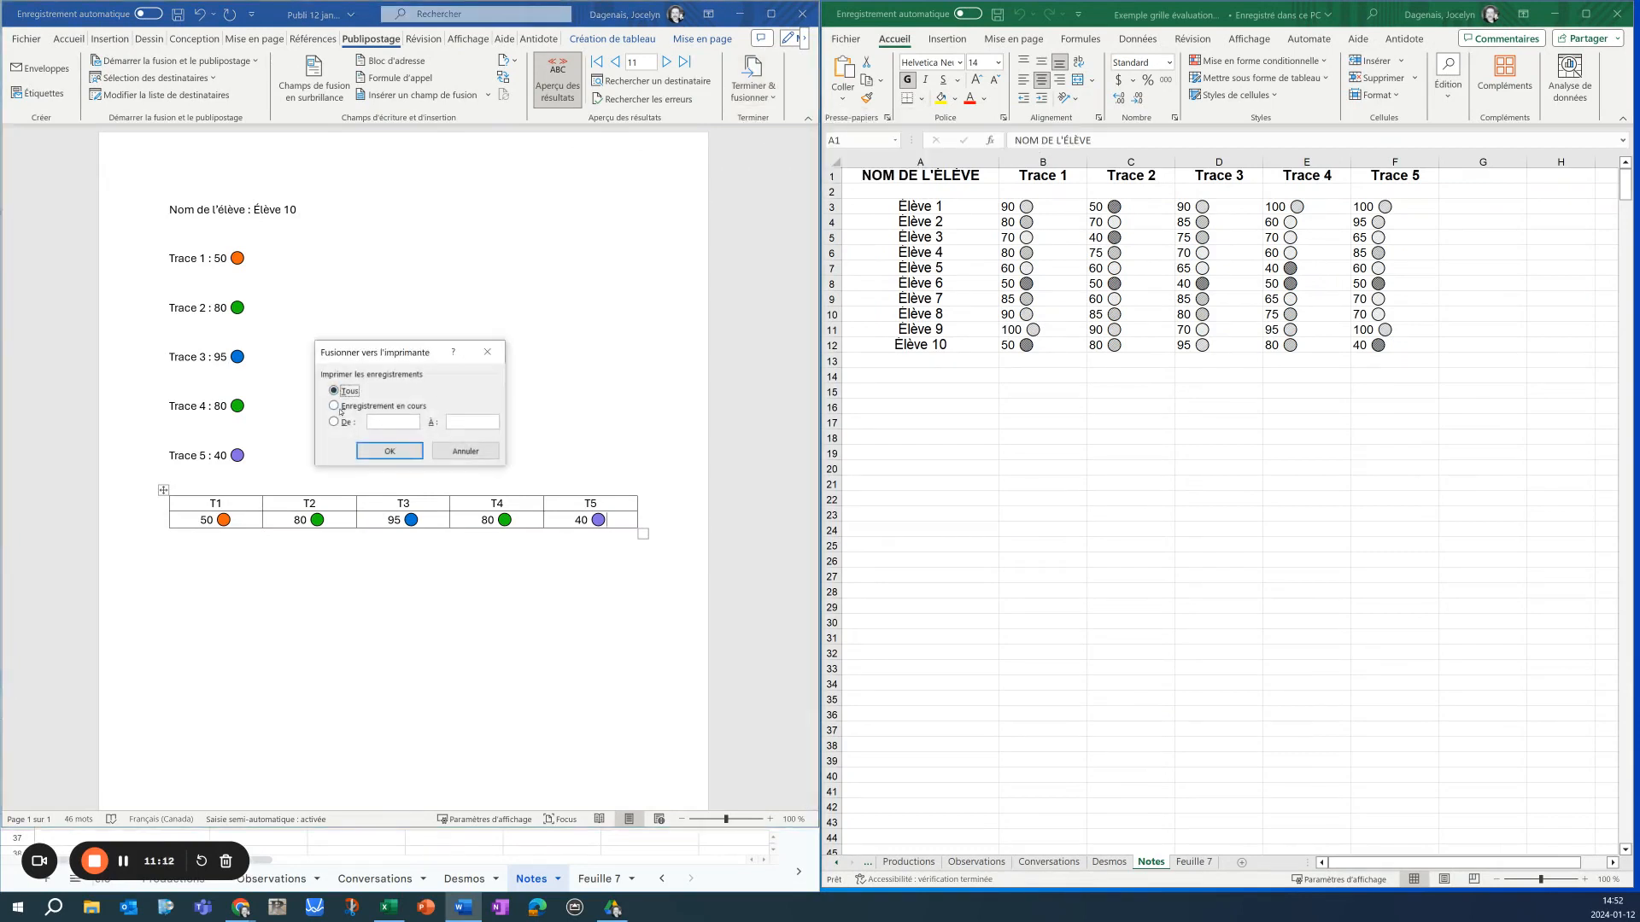
left_click(390, 452)
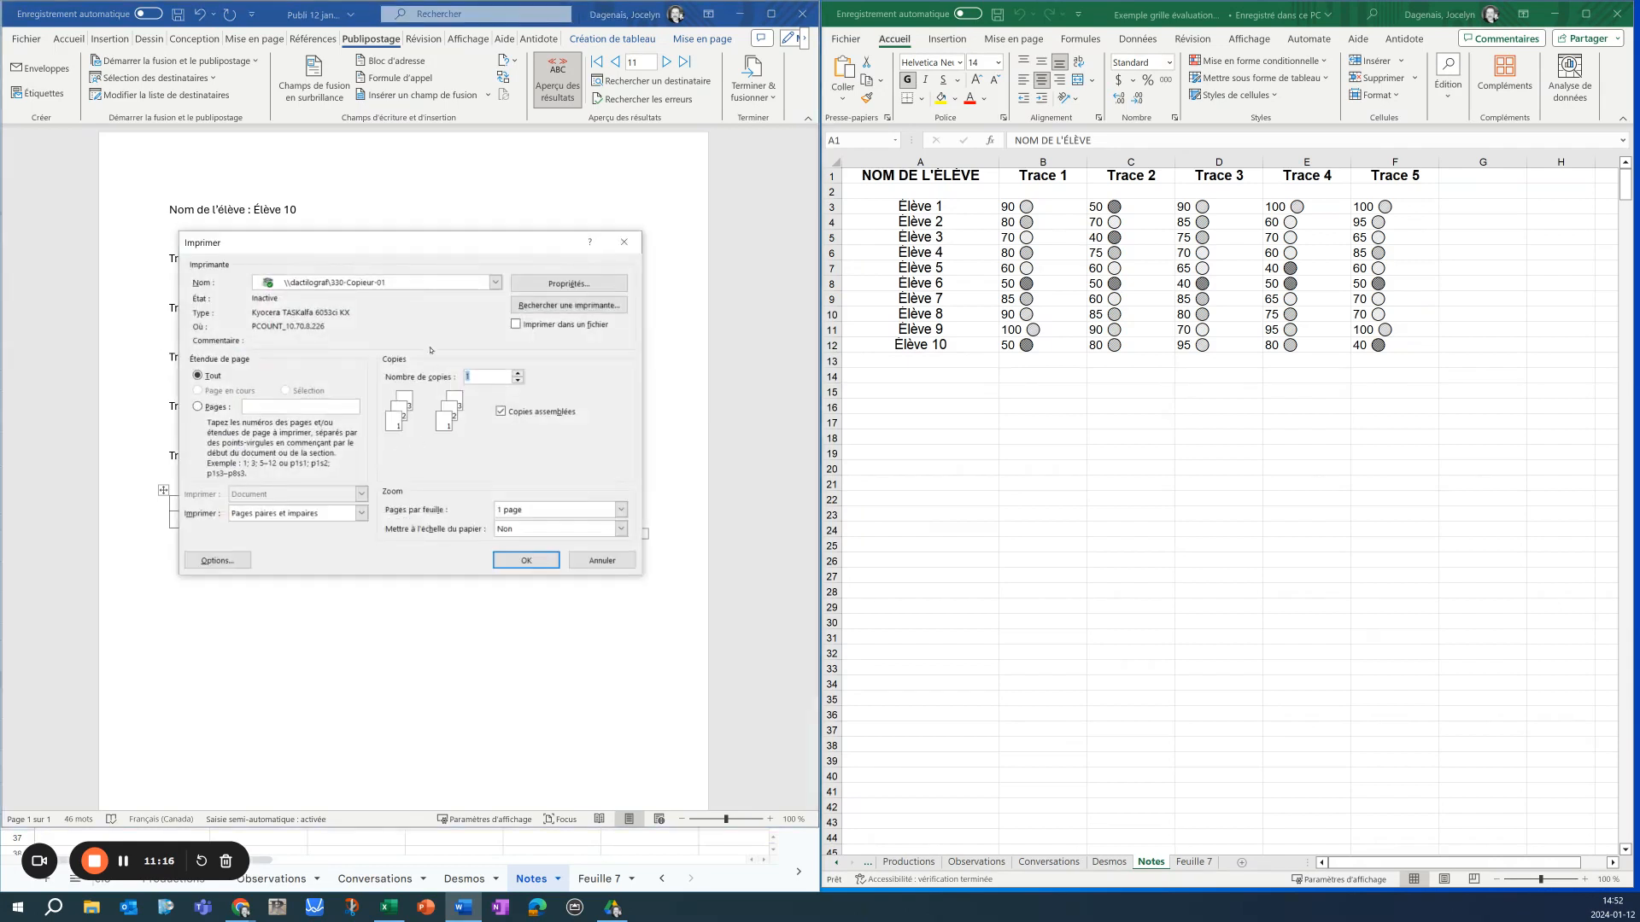
left_click(495, 282)
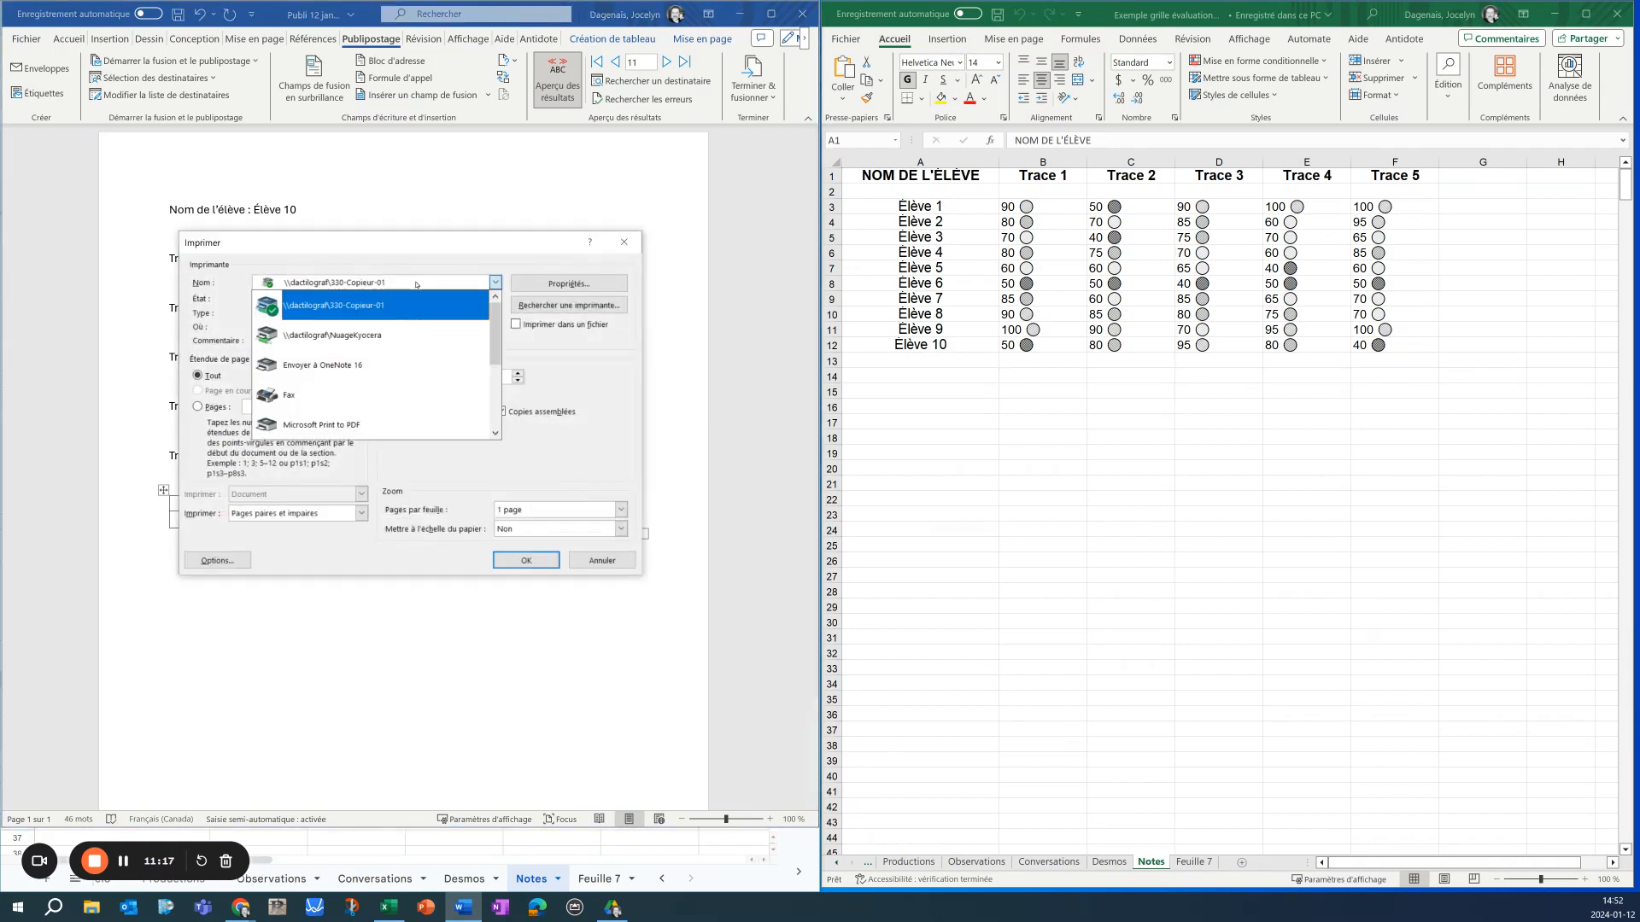
left_click(365, 425)
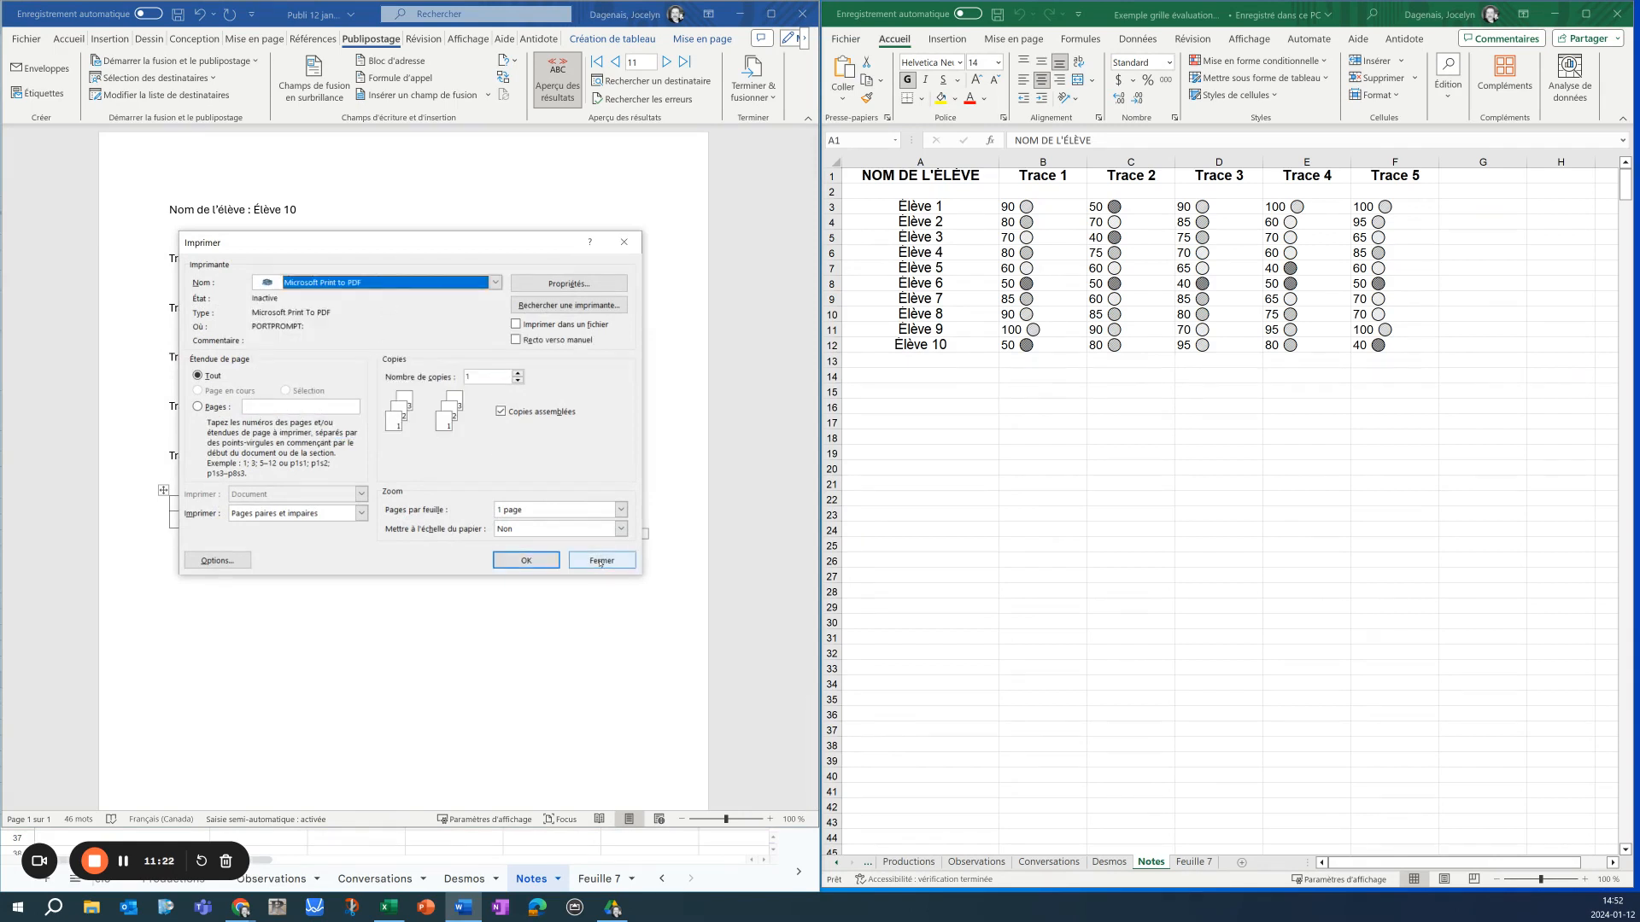
Print the merged documents to a PDF file named "test publi 12 janv" in the Téléchargements folder
left_click(526, 561)
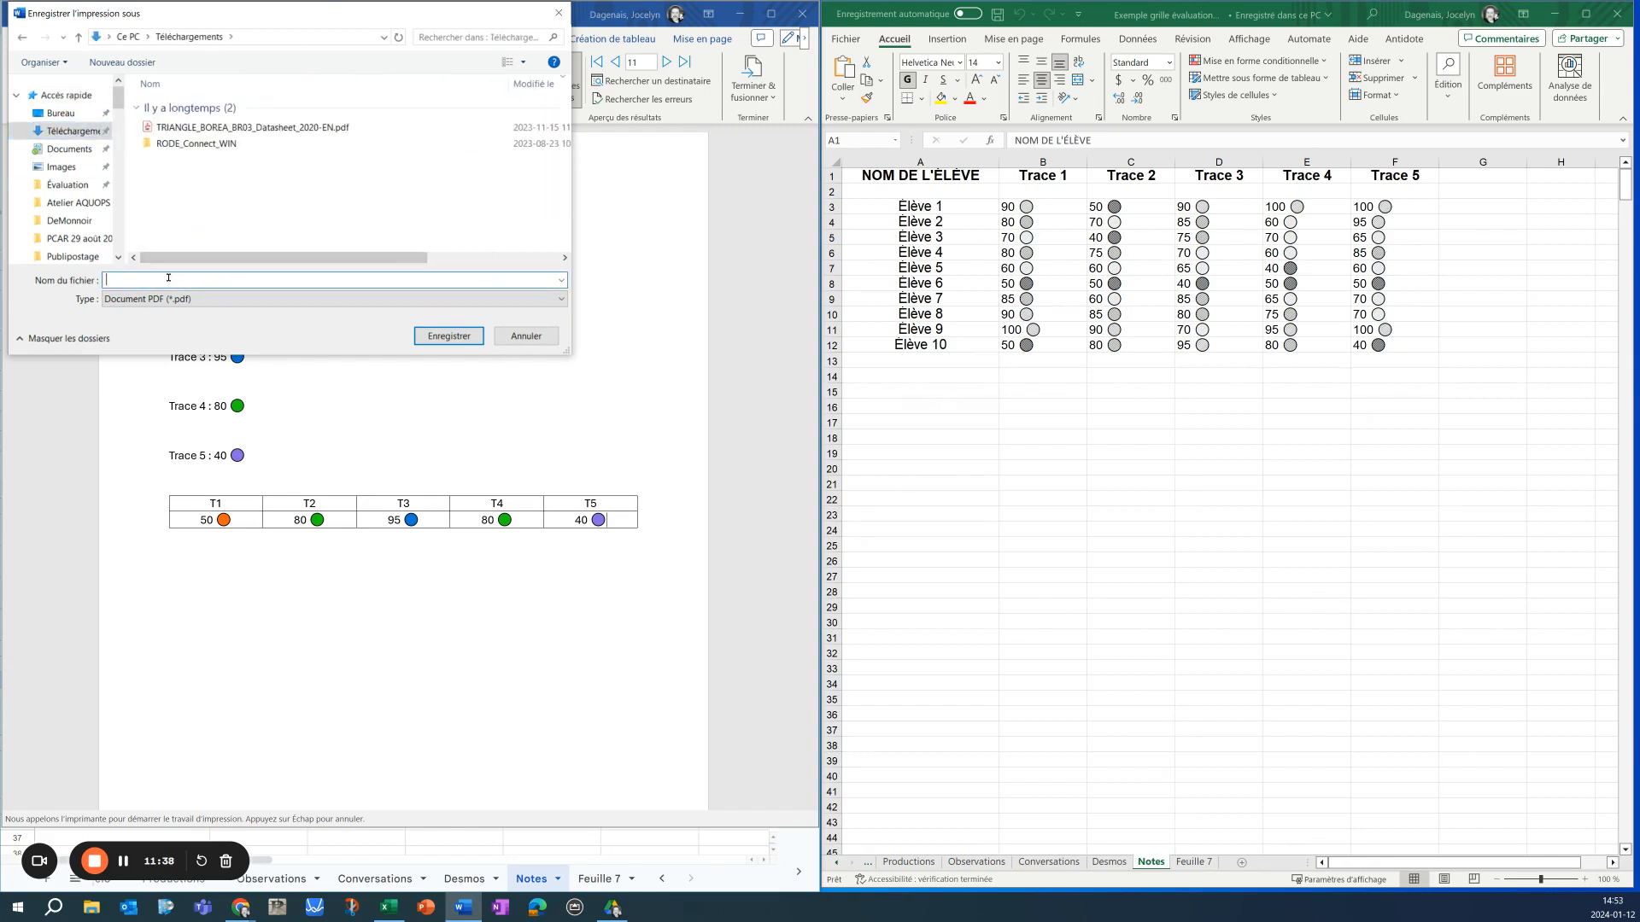
type("test ")
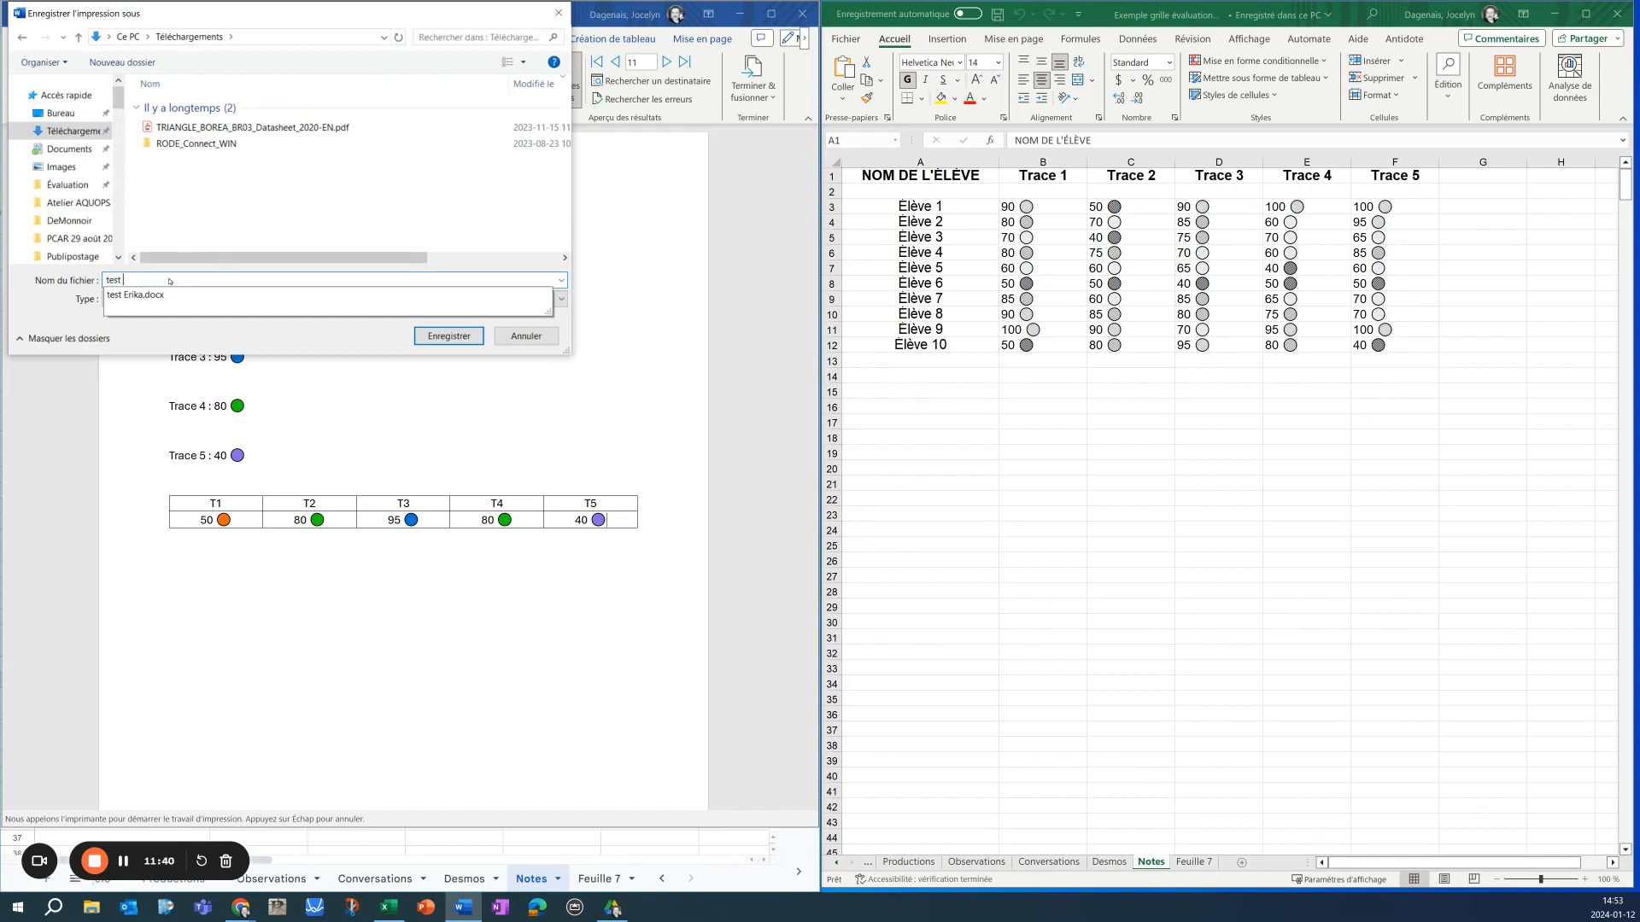
type("publi 12 janv")
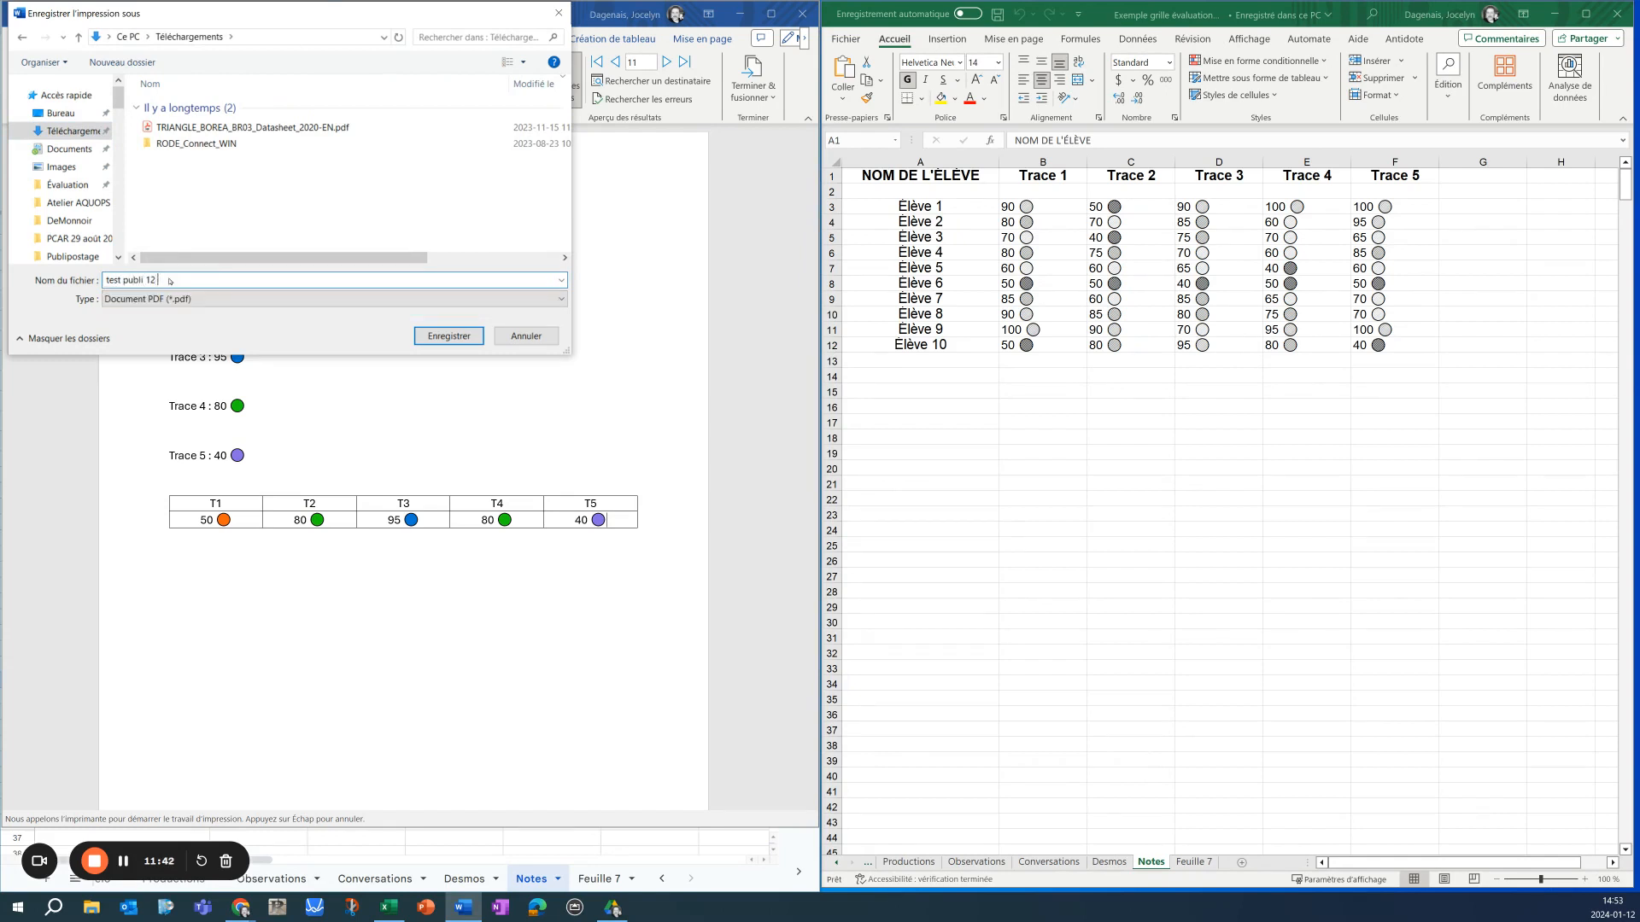
left_click(456, 336)
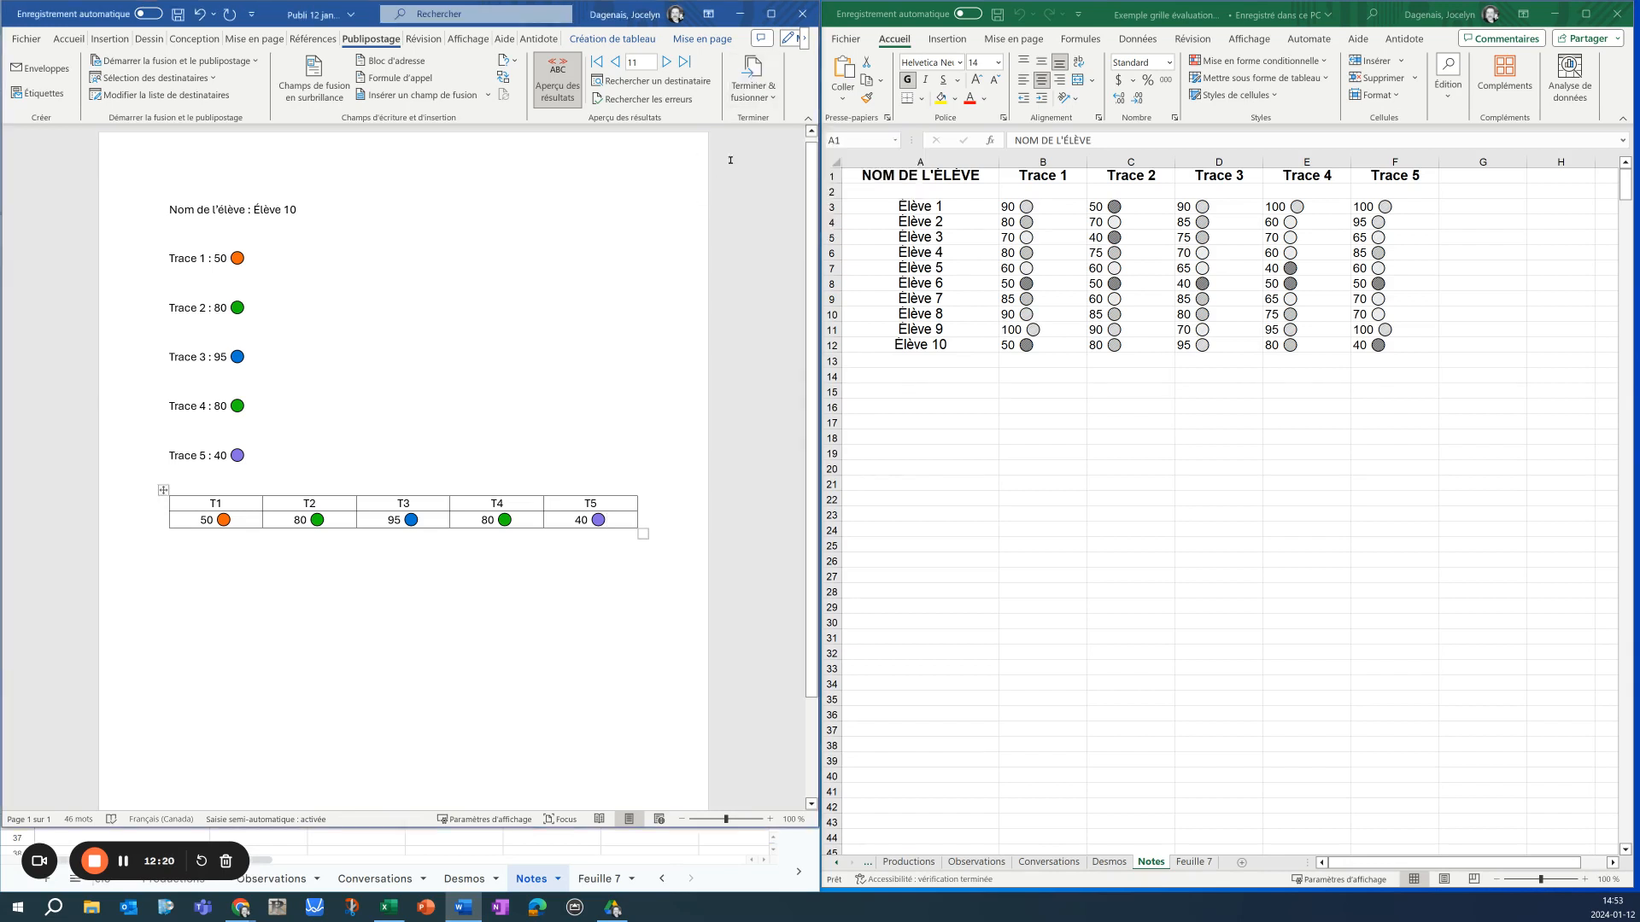
Examine which merge fields can serve as the recipient when sending the merge by e-mail, and cancel without sending
left_click(1481, 209)
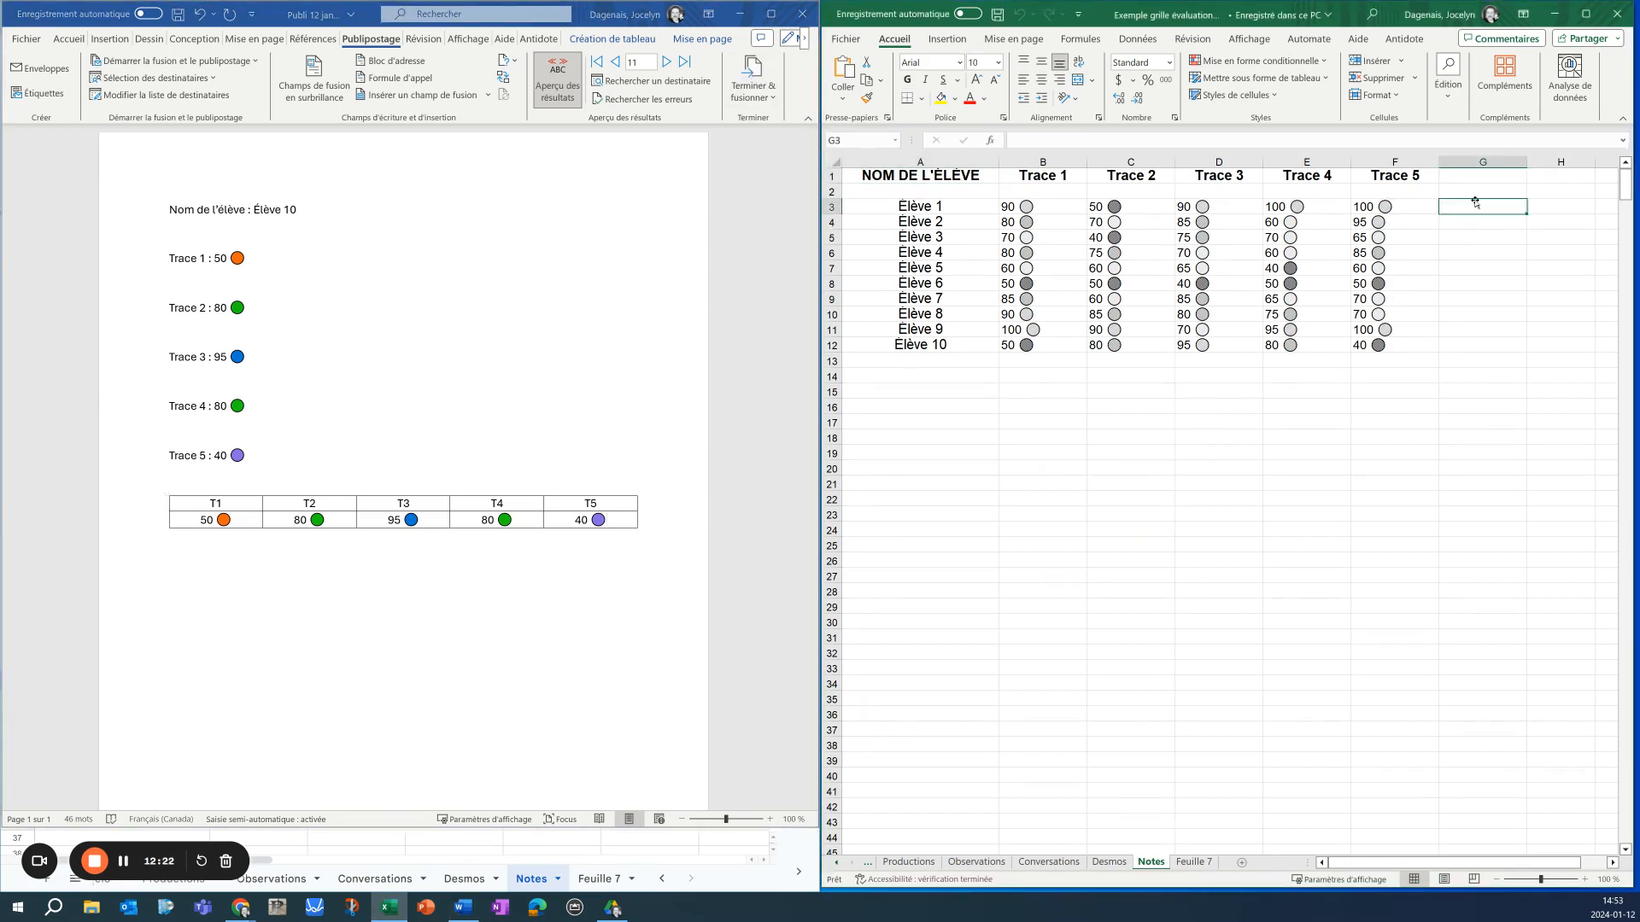
left_click(772, 96)
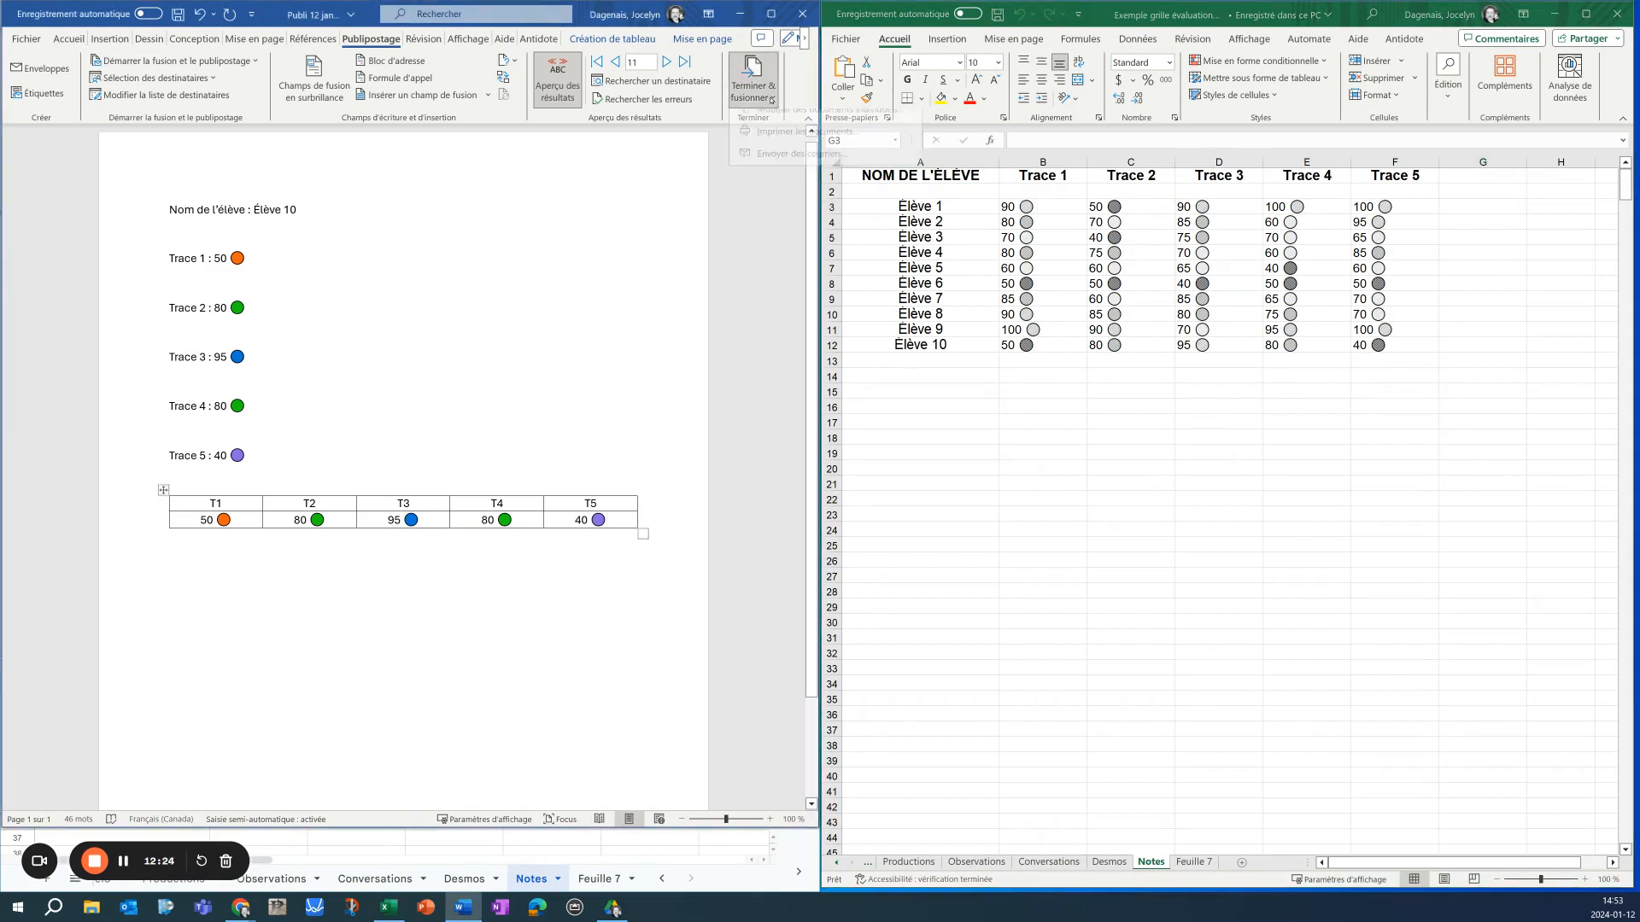
left_click(767, 166)
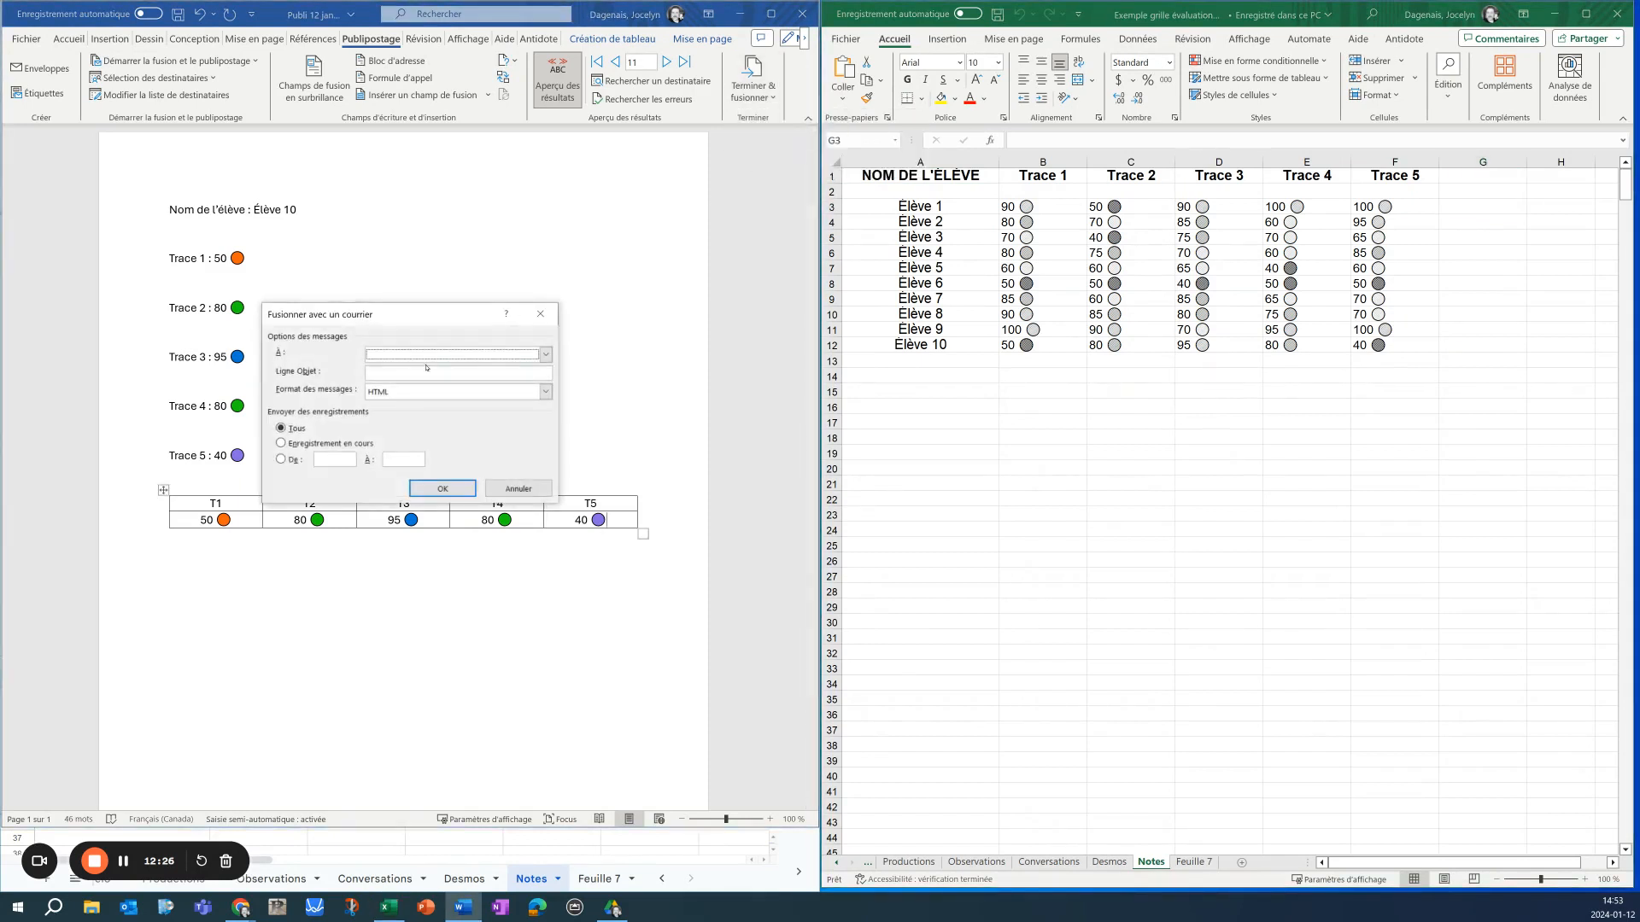
left_click(406, 355)
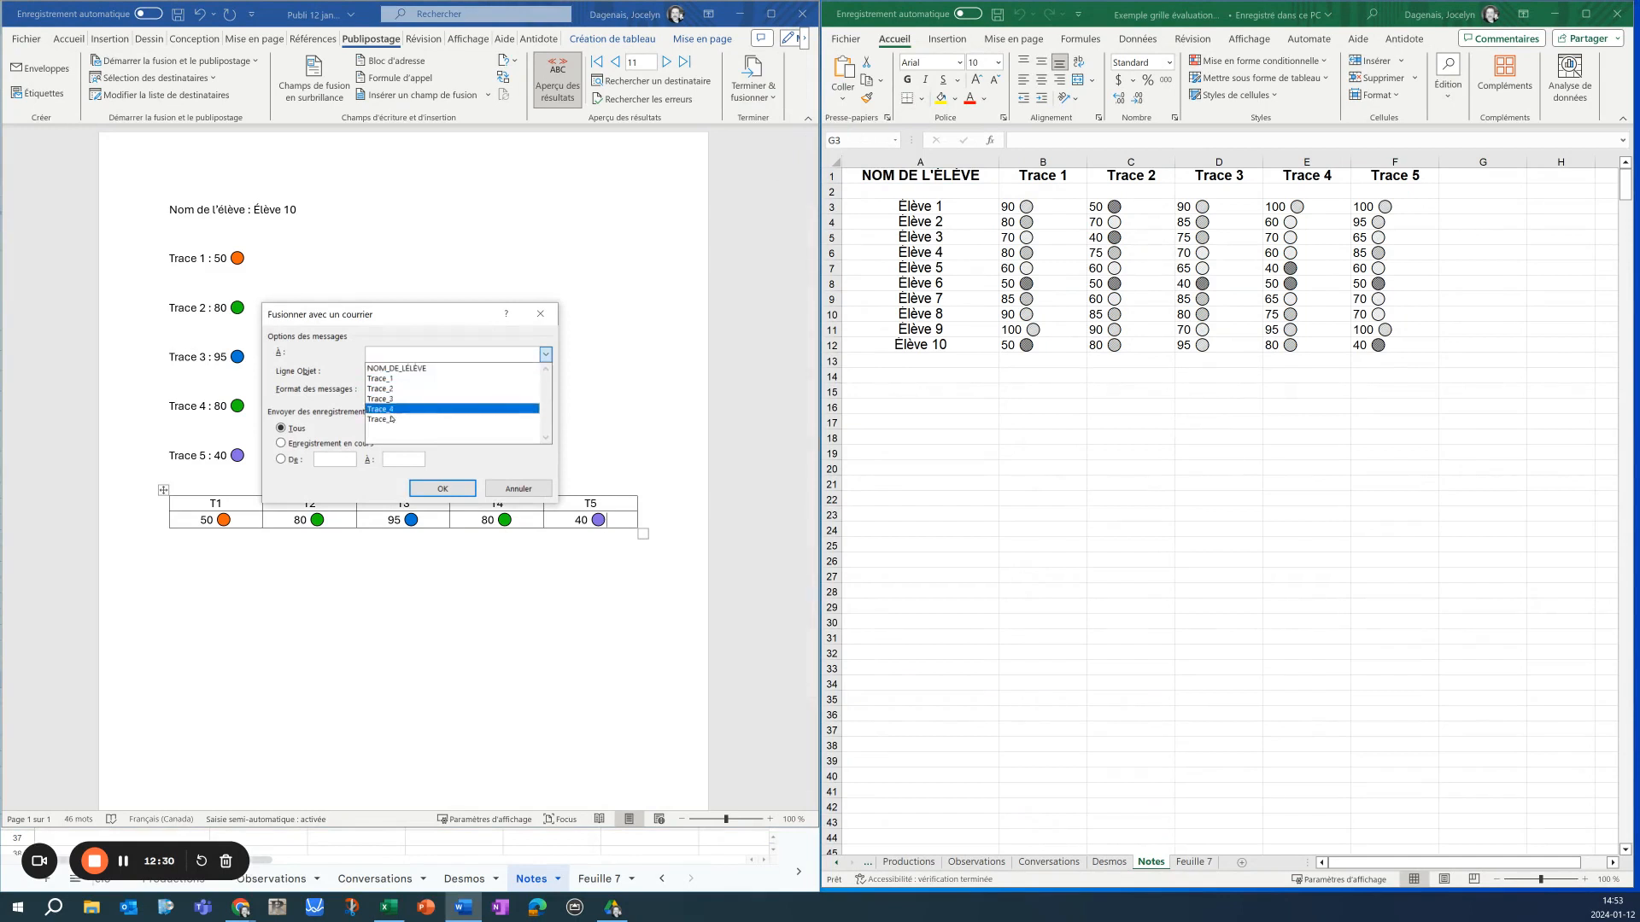
left_click(421, 316)
left_click(512, 489)
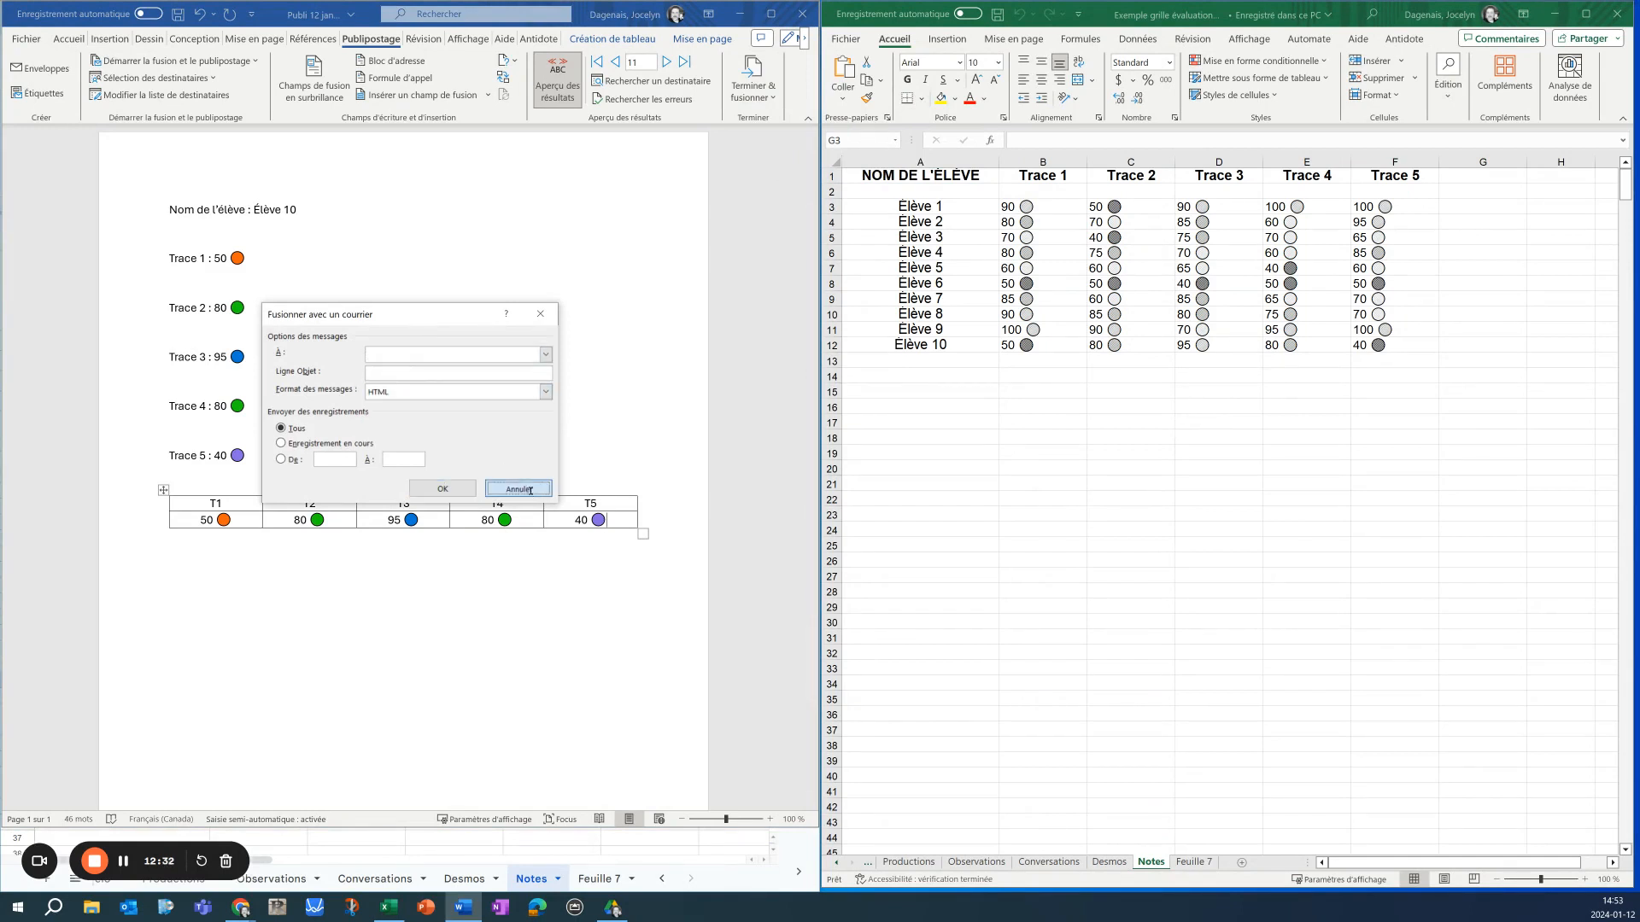
Review the e-mail merge options again against the empty column G beside Trace 5 in the Notes sheet, and close them without sending
left_click(1473, 202)
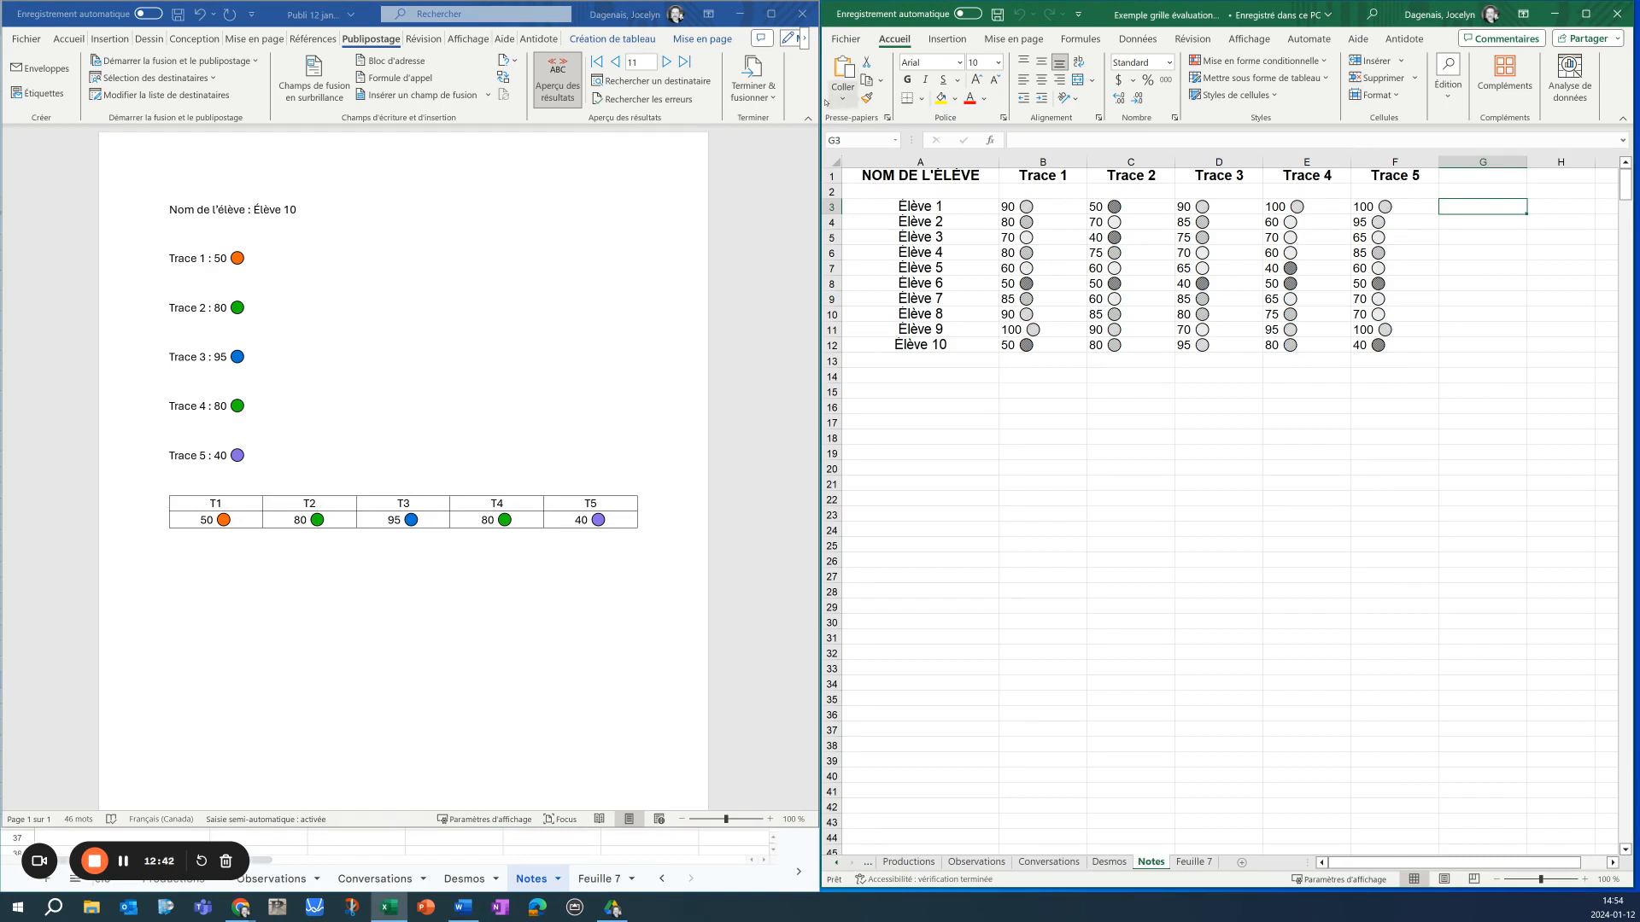
left_click(771, 101)
left_click(772, 101)
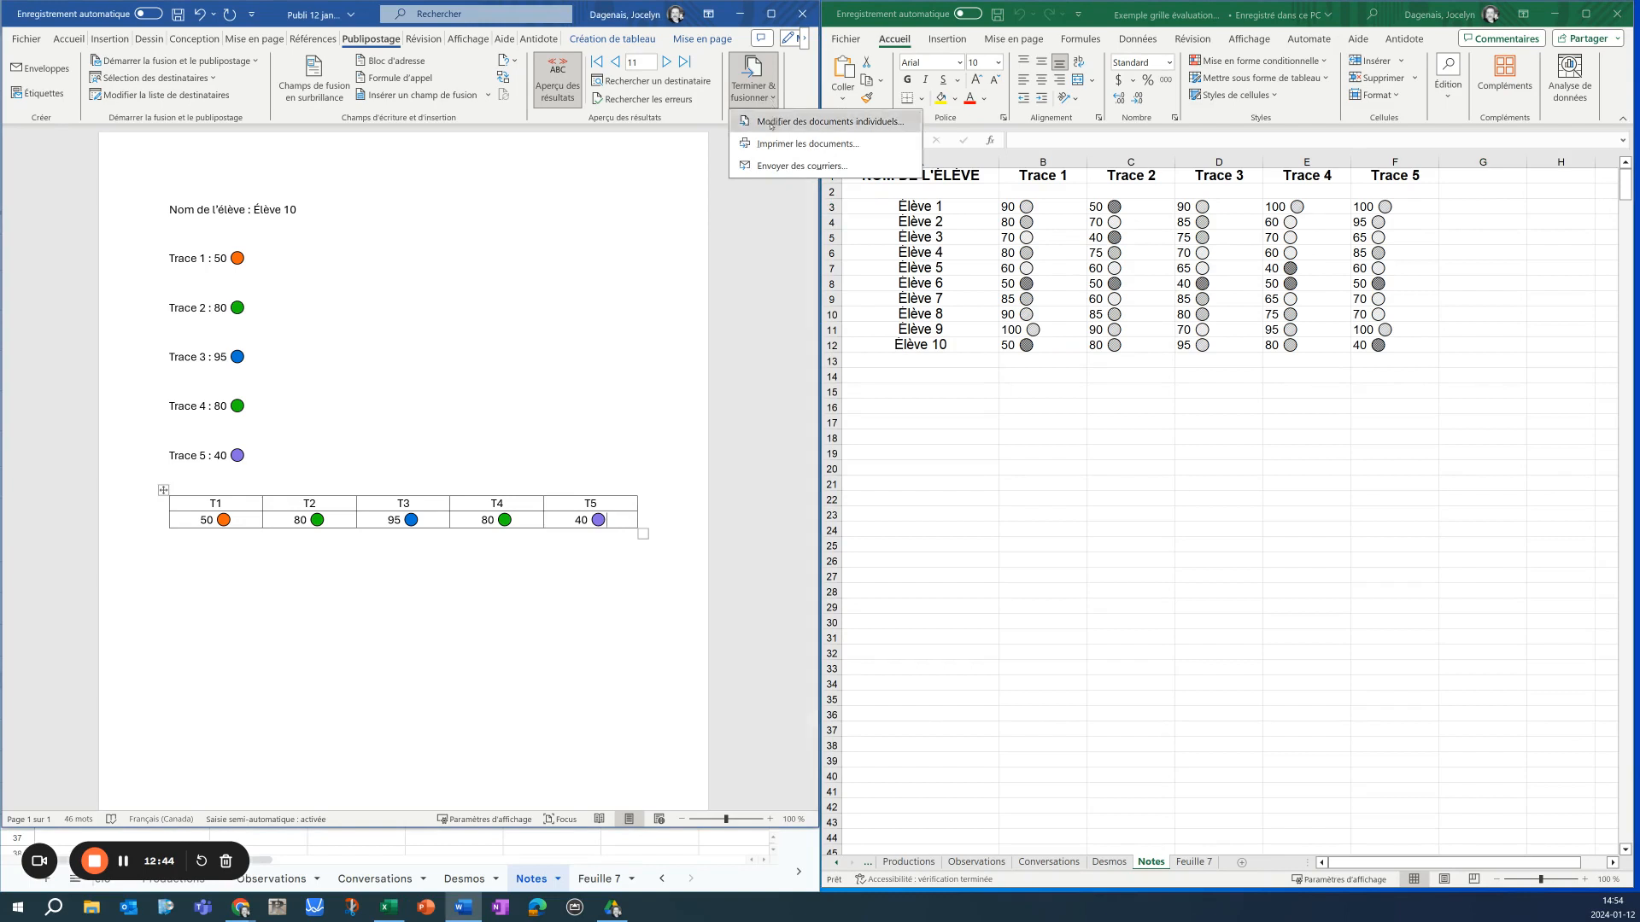
left_click(753, 167)
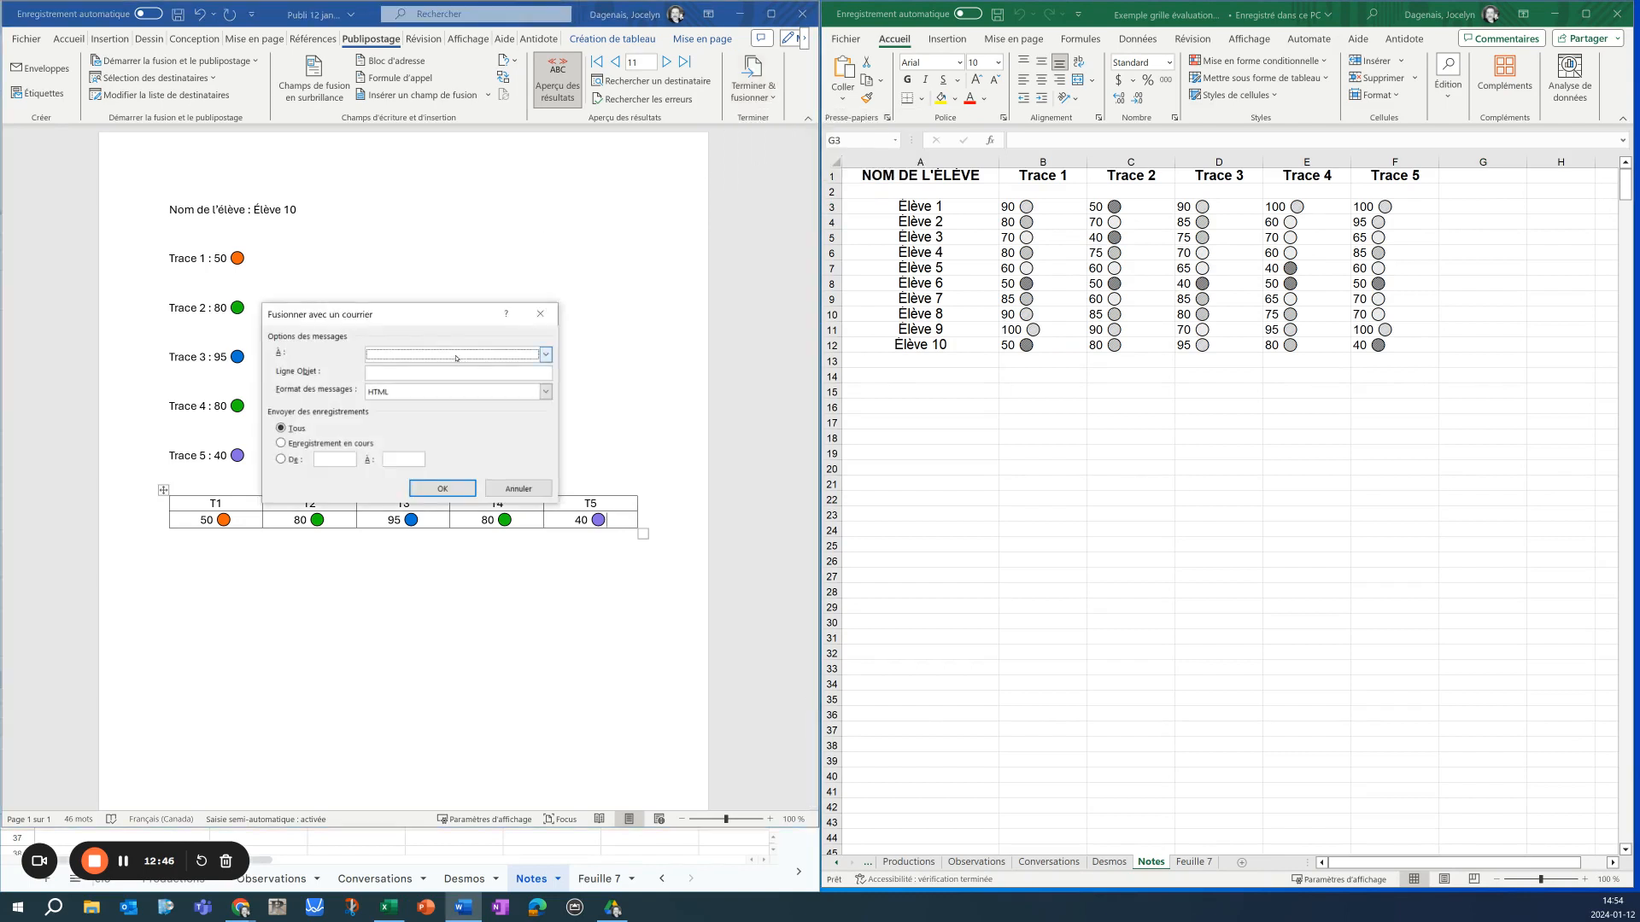
left_click(456, 358)
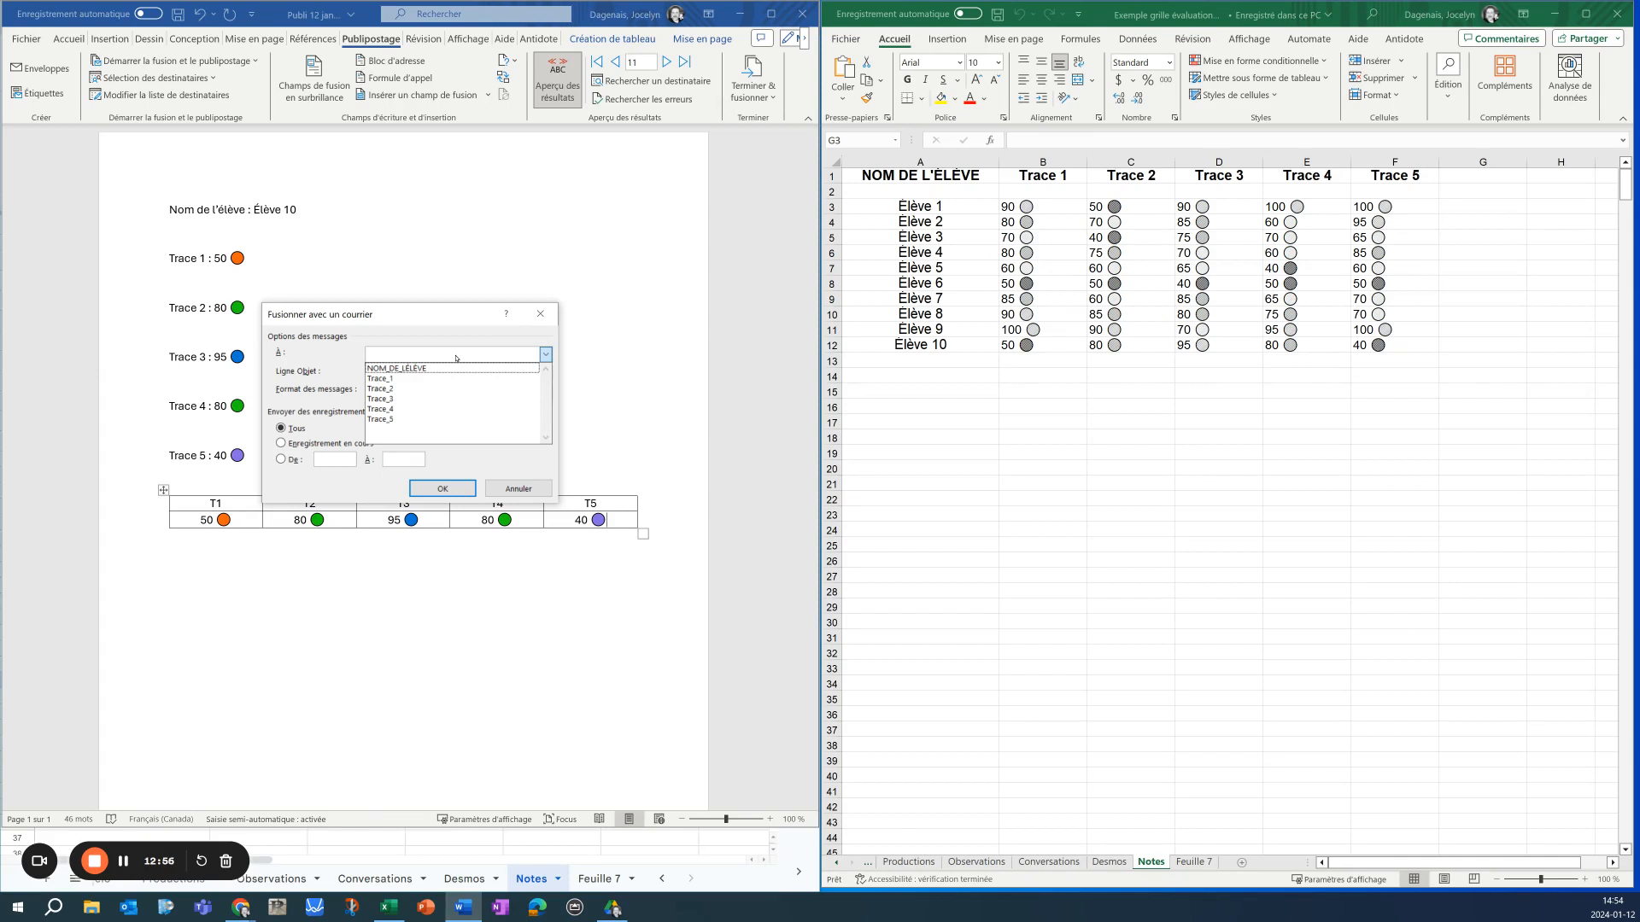
left_click(385, 355)
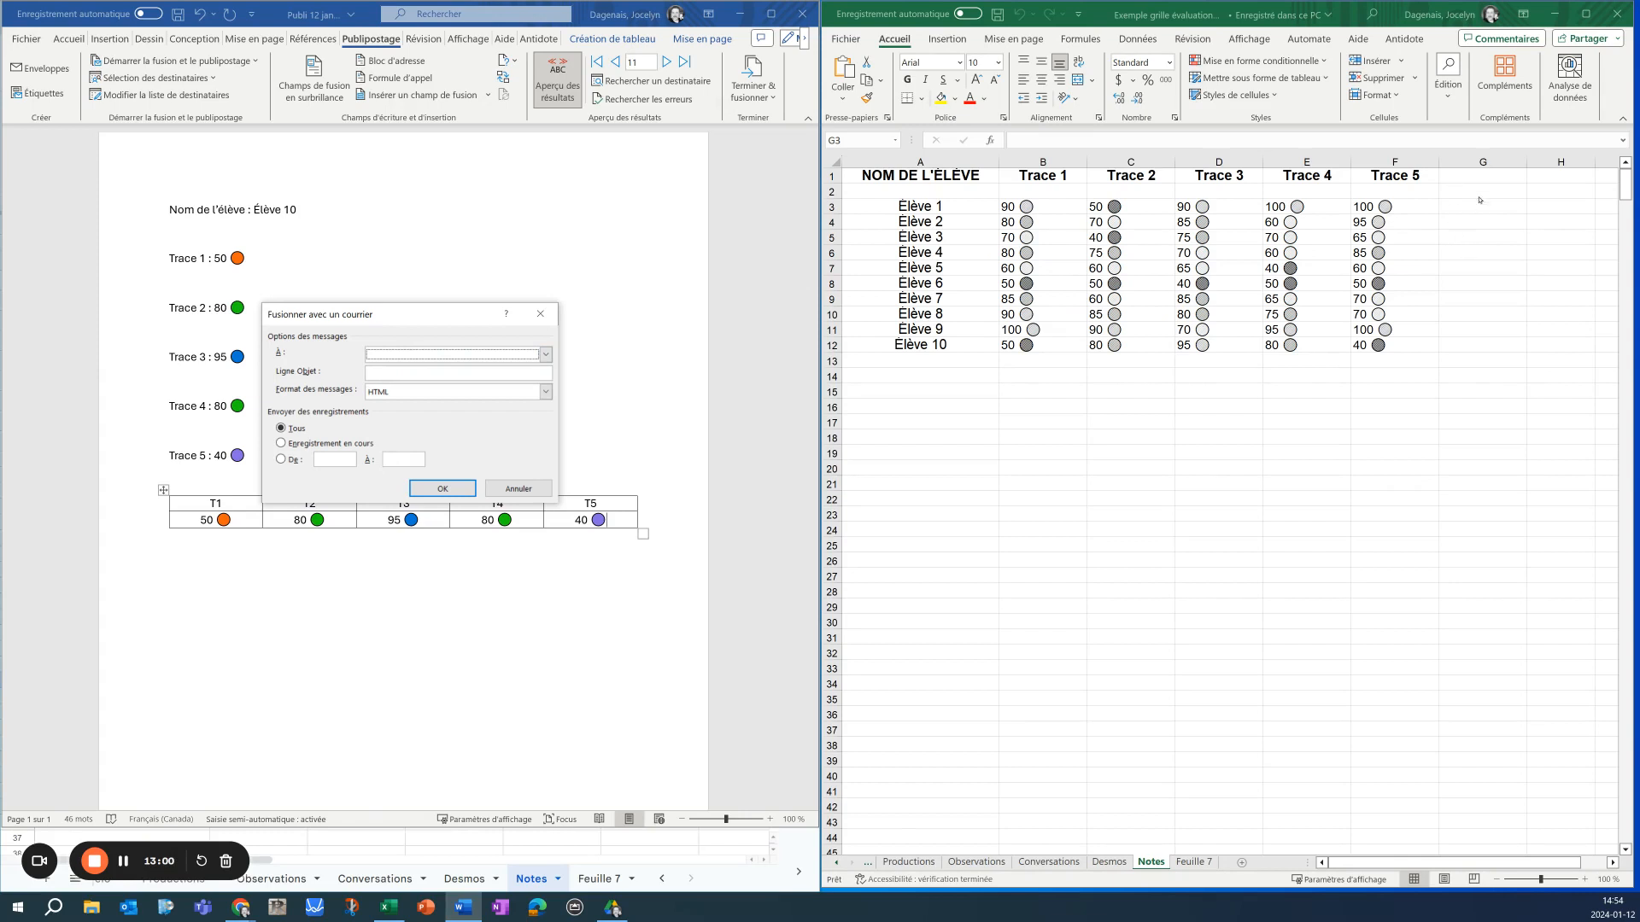
left_click(518, 488)
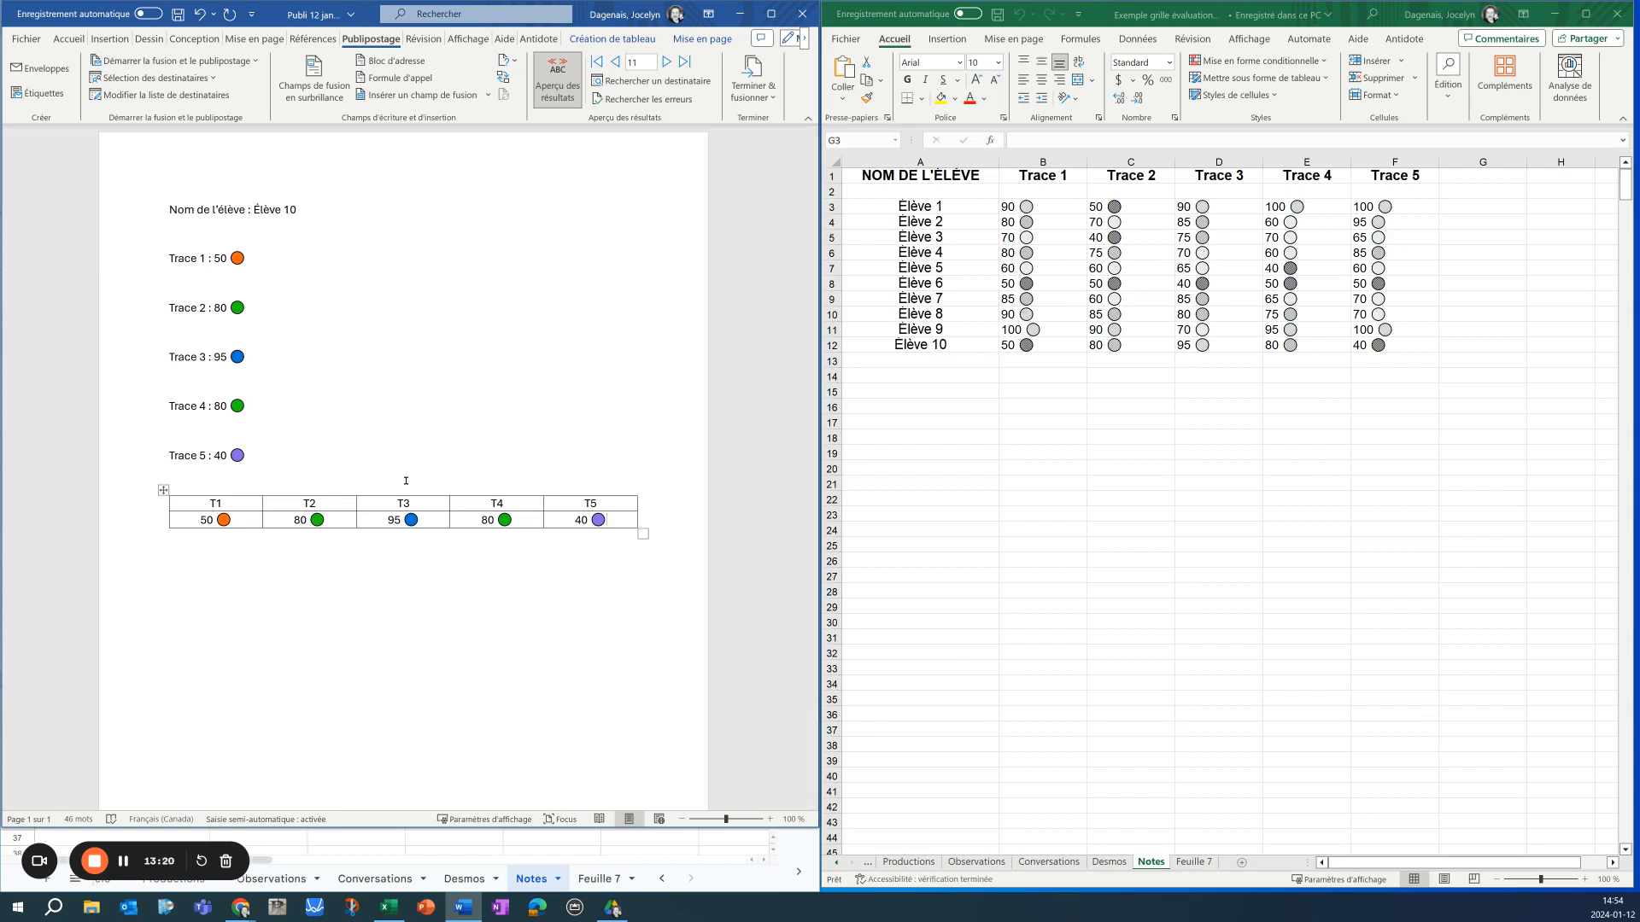
left_click(1269, 410)
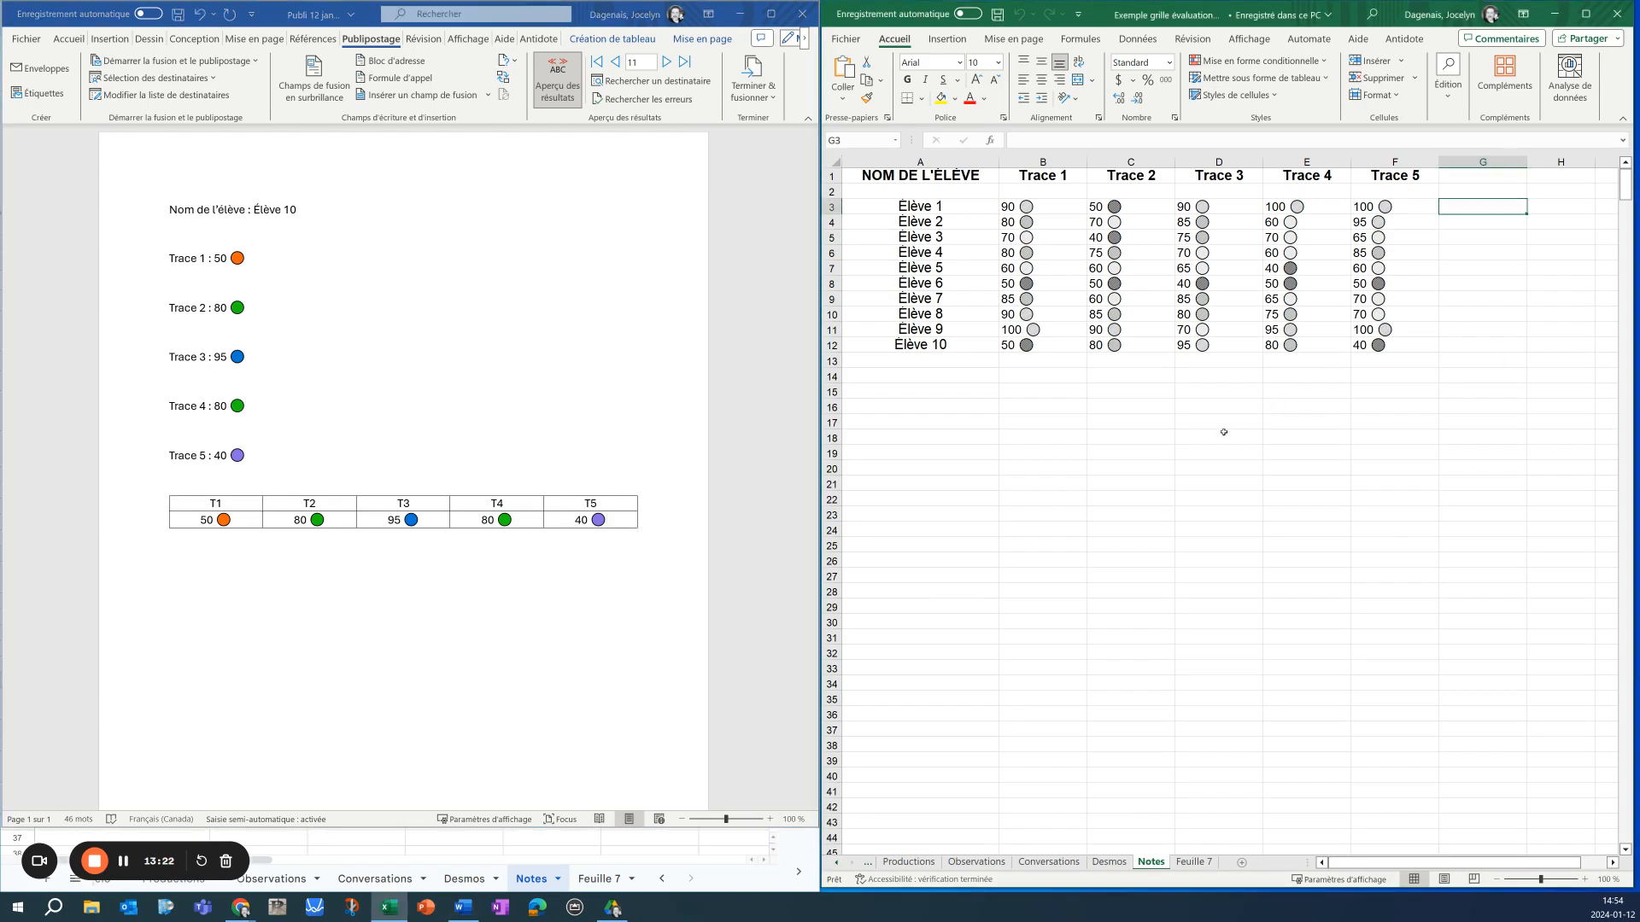